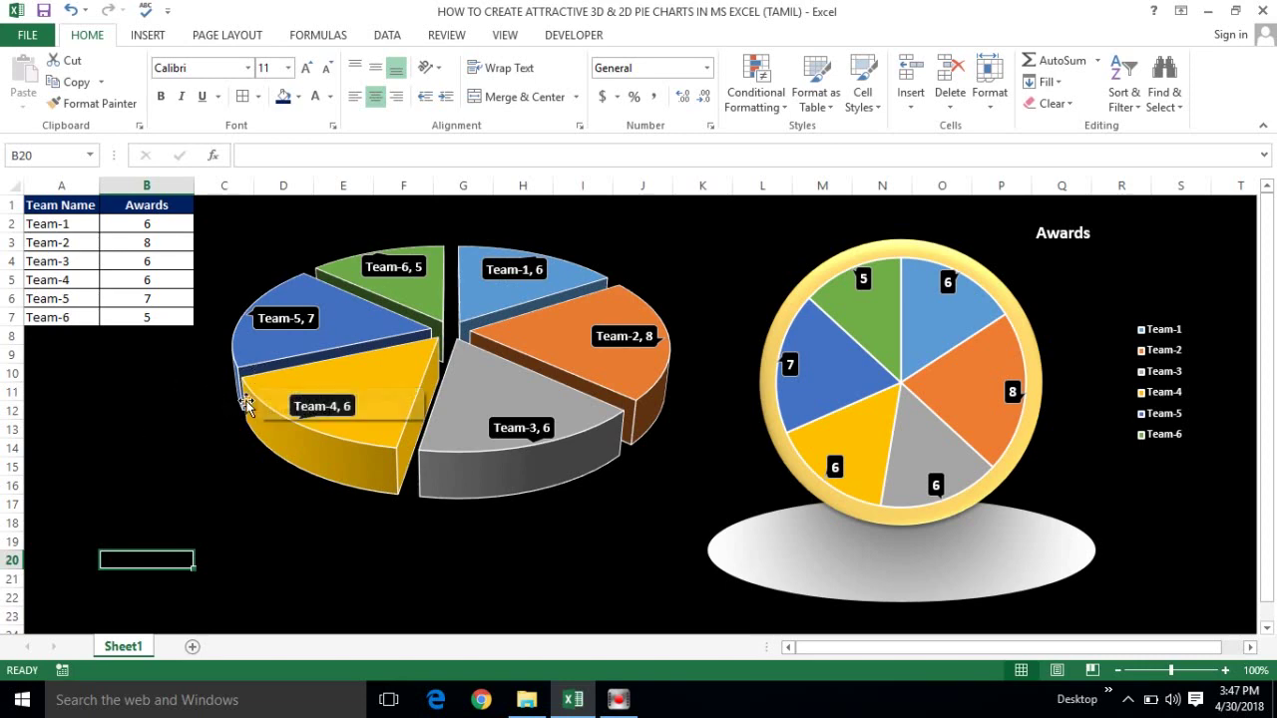
- Review the Awards table and the award counts down column B
{"action": "mouse_move", "coordinate": [335, 386]}
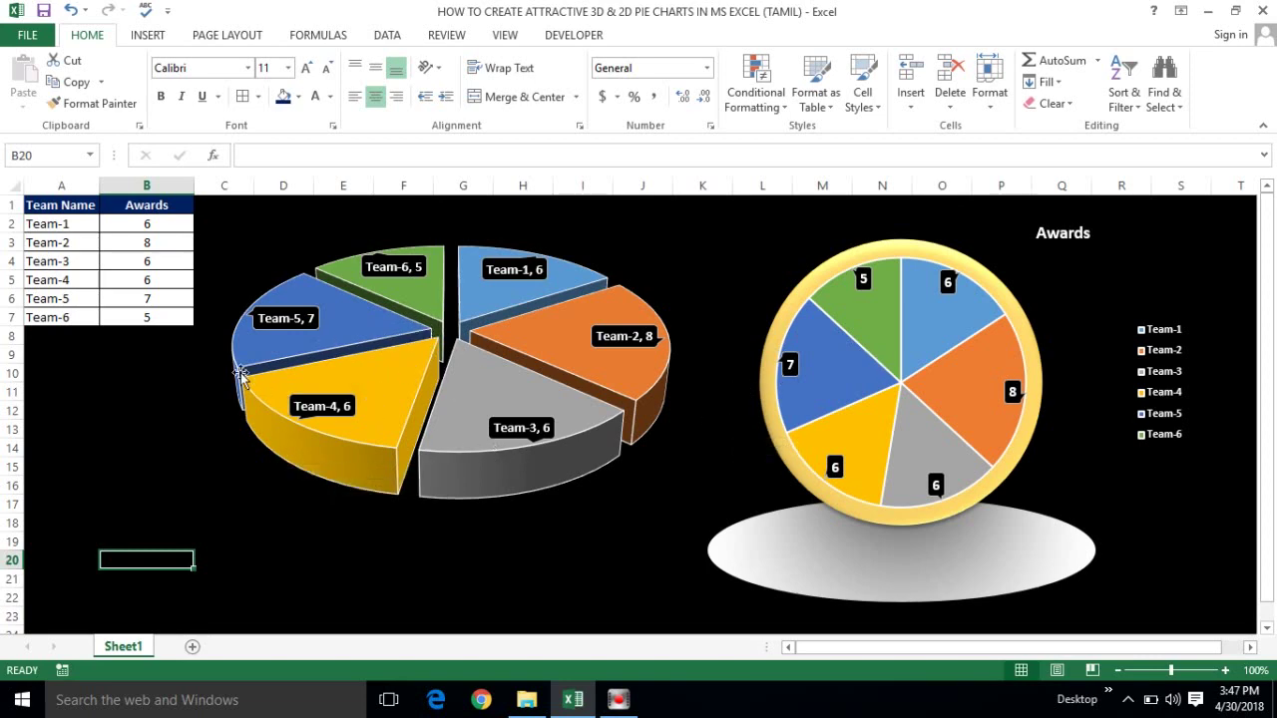
{"action": "left_click", "coordinate": [51, 209]}
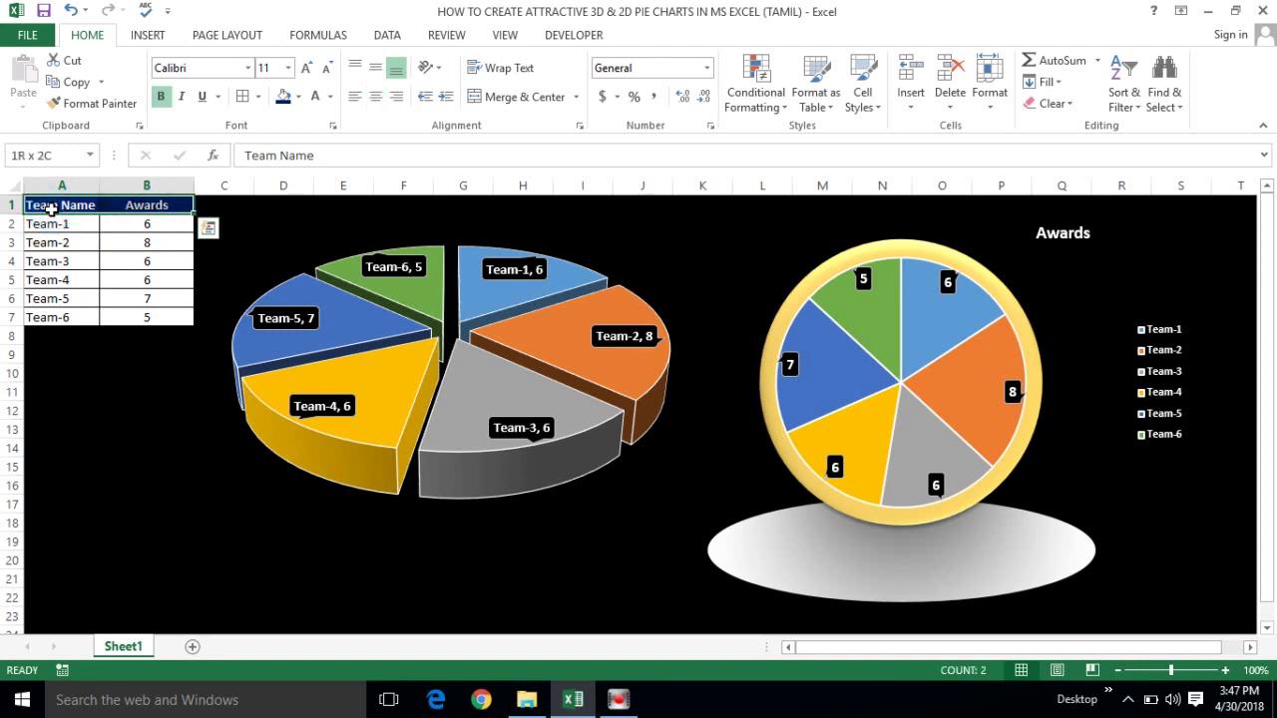
{"action": "key", "text": "ctrl+a"}
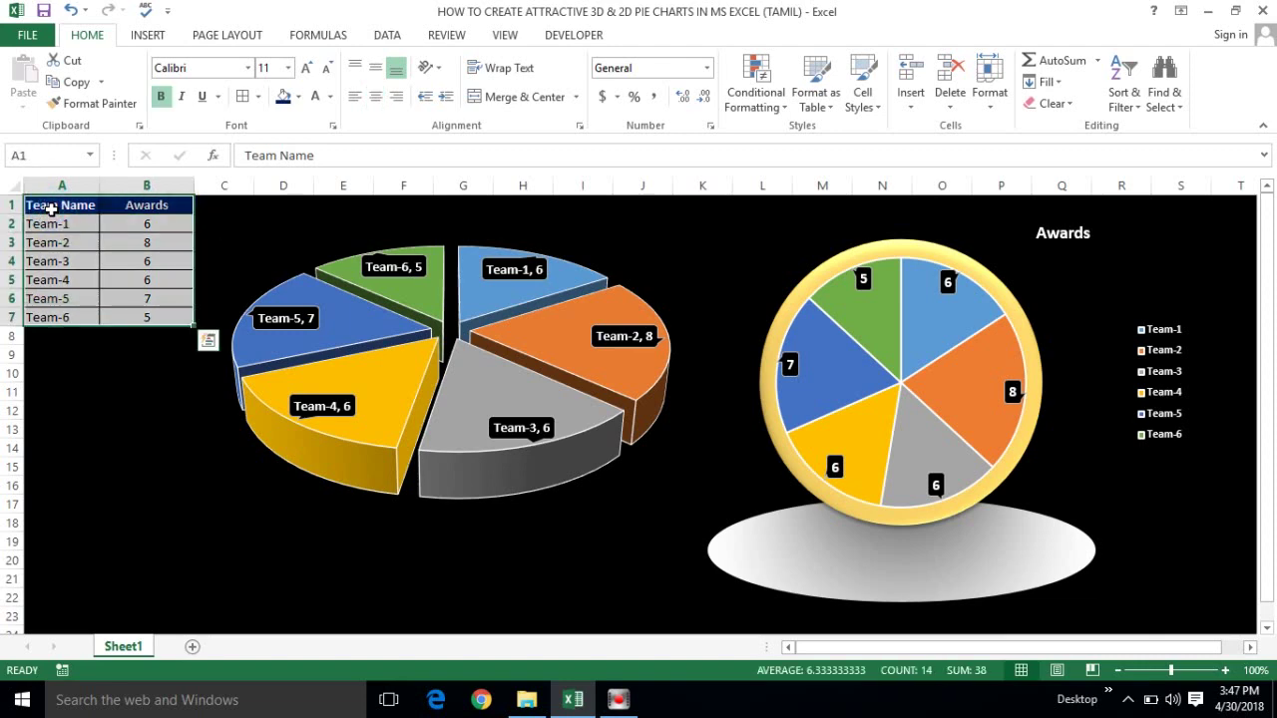
{"action": "left_click", "coordinate": [140, 227]}
{"action": "left_click", "coordinate": [145, 241]}
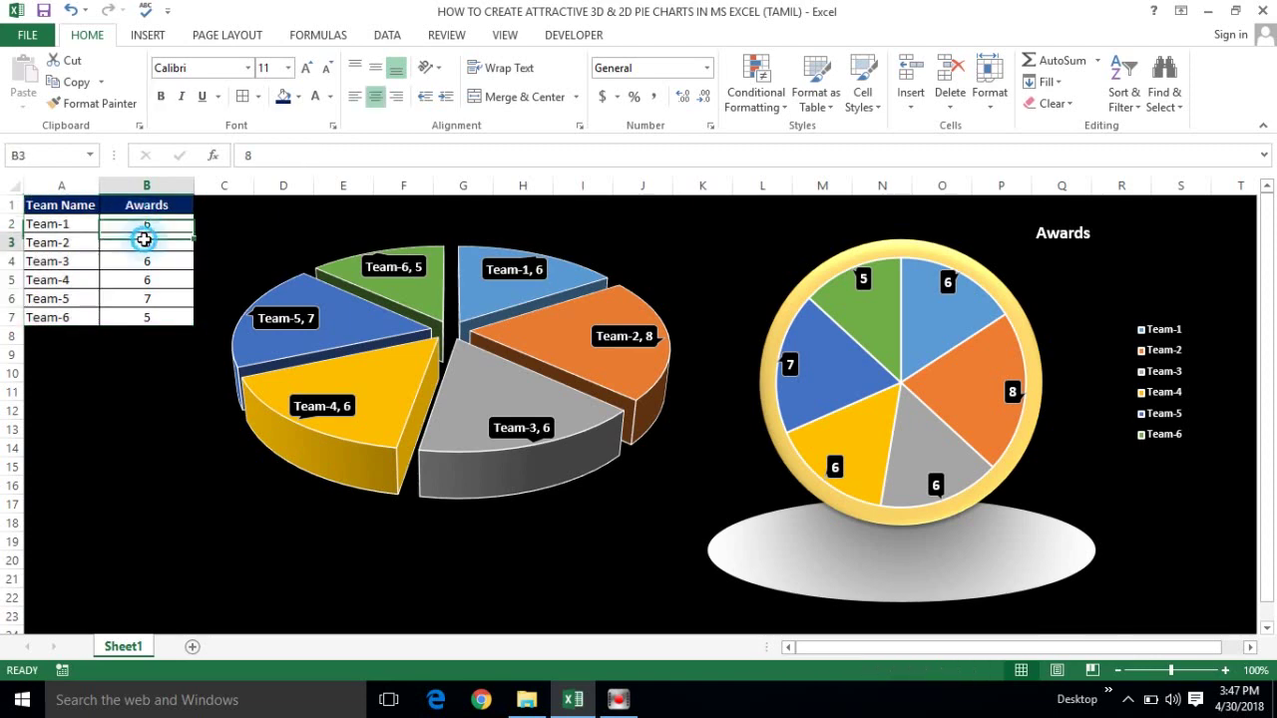
{"action": "left_click", "coordinate": [142, 261]}
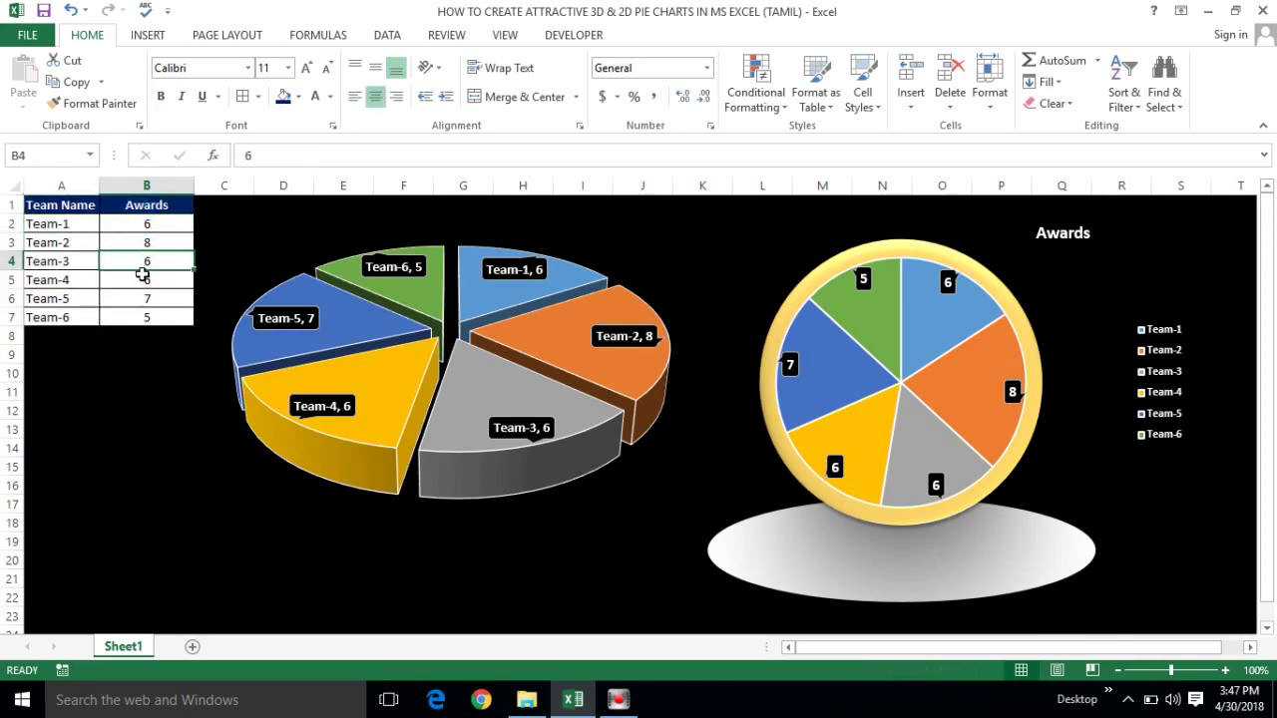
{"action": "left_click", "coordinate": [142, 280]}
{"action": "left_click", "coordinate": [143, 299]}
{"action": "left_click", "coordinate": [137, 319]}
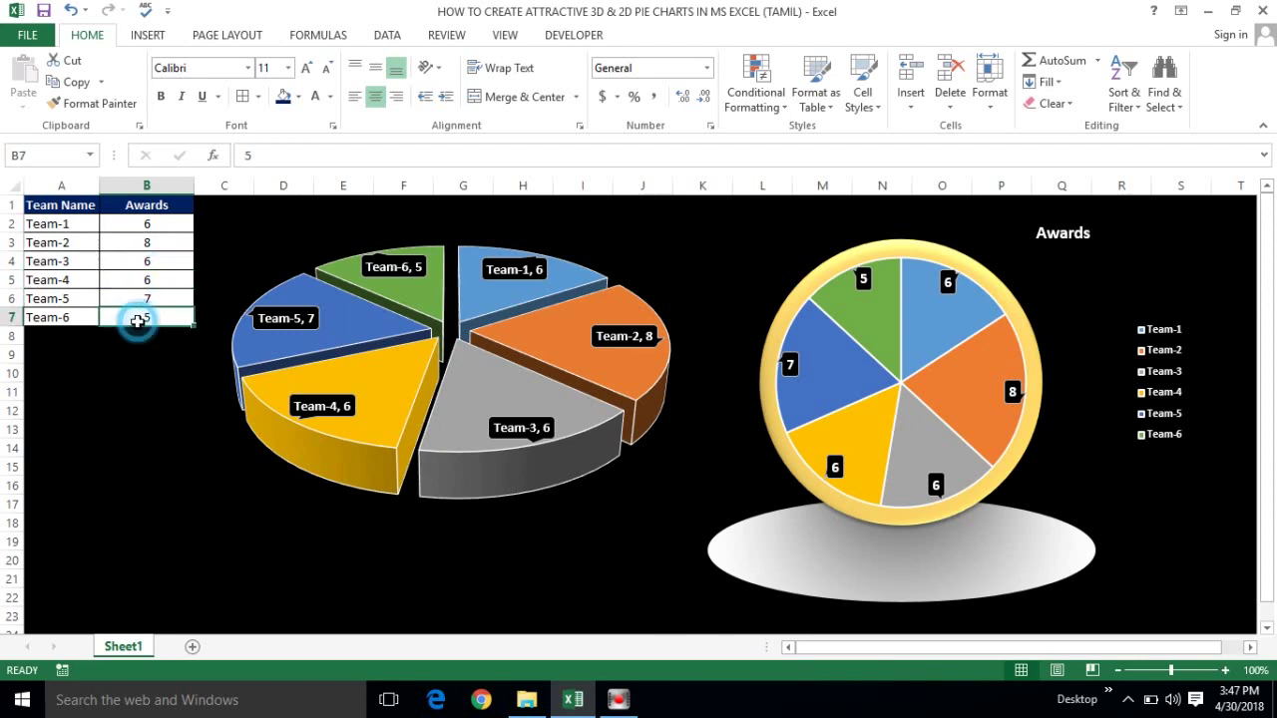
{"action": "left_click", "coordinate": [143, 227]}
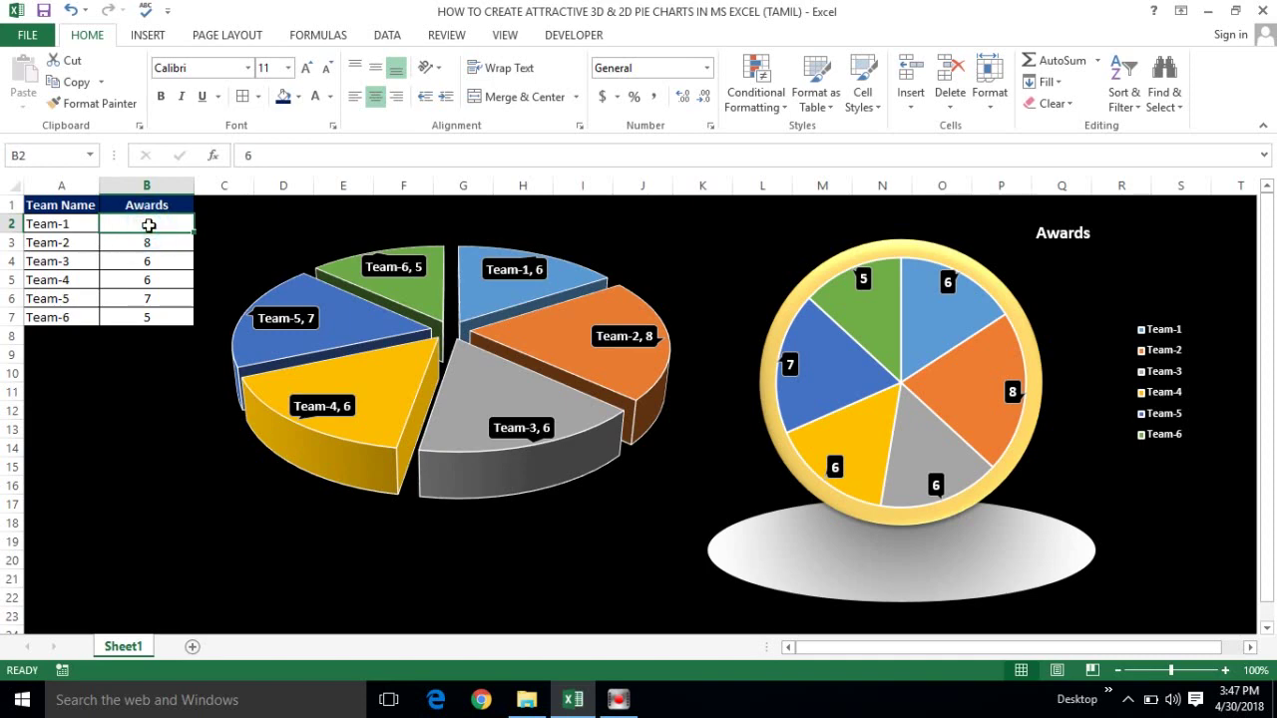
{"action": "left_click", "coordinate": [148, 243]}
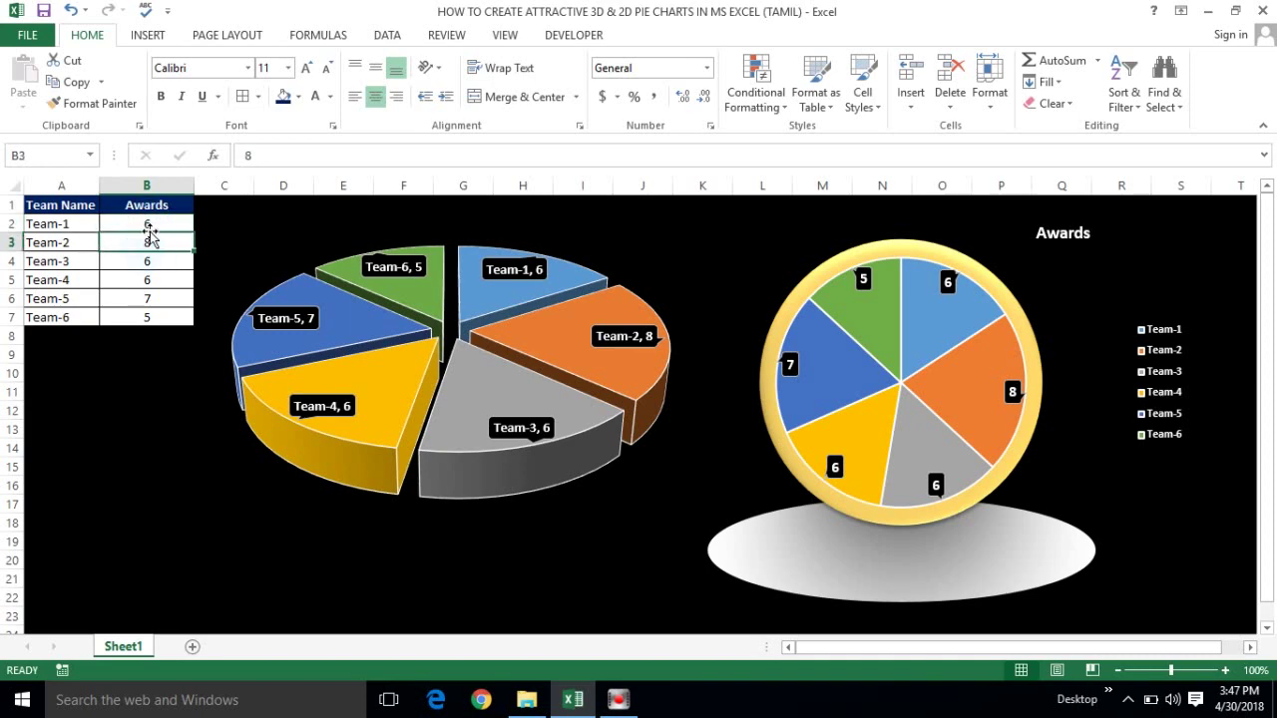
{"action": "left_click", "coordinate": [150, 228]}
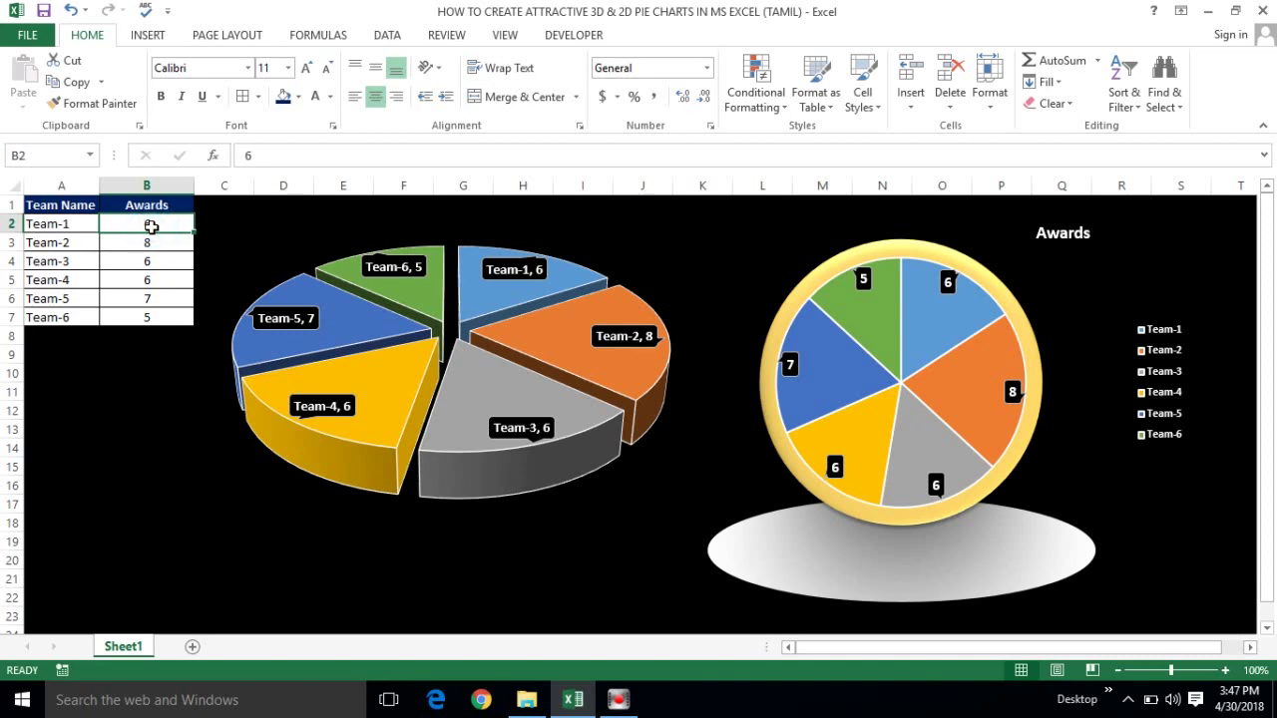
- Change Team-1's awards in B2 to 10 and Team-6's awards in B7 to 15
{"action": "type", "text": "10"}
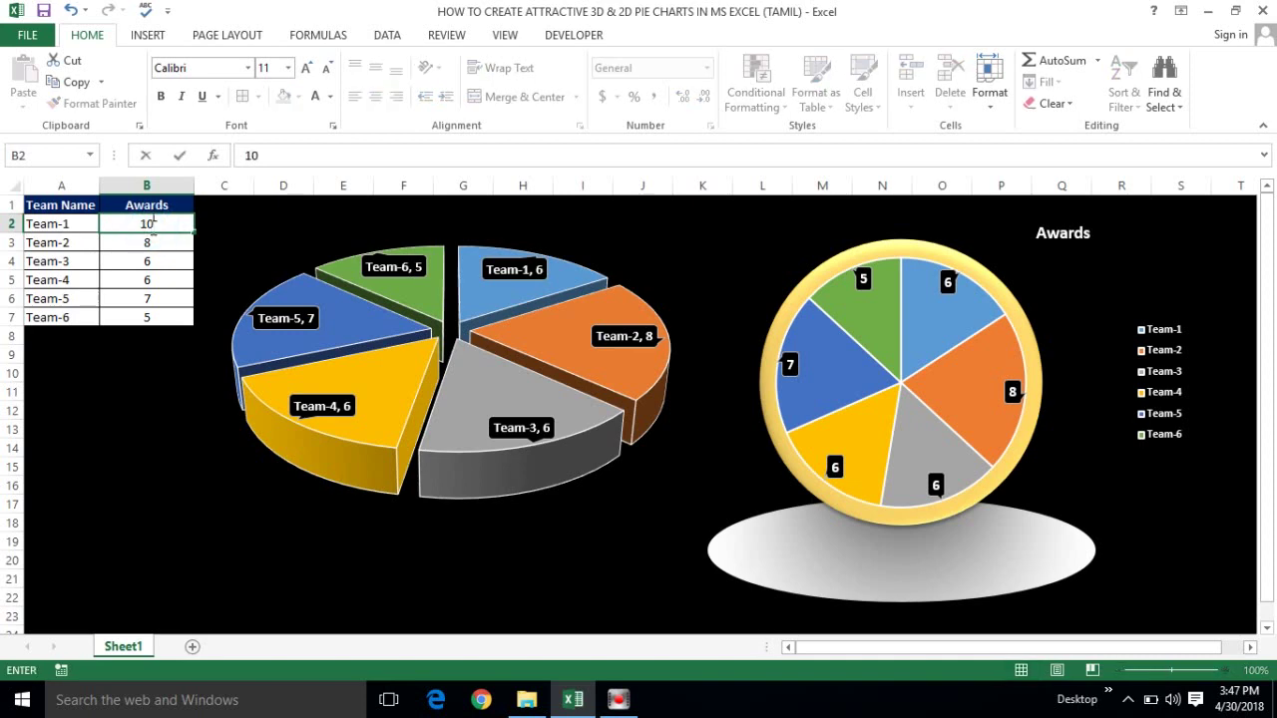
{"action": "key", "text": "Return"}
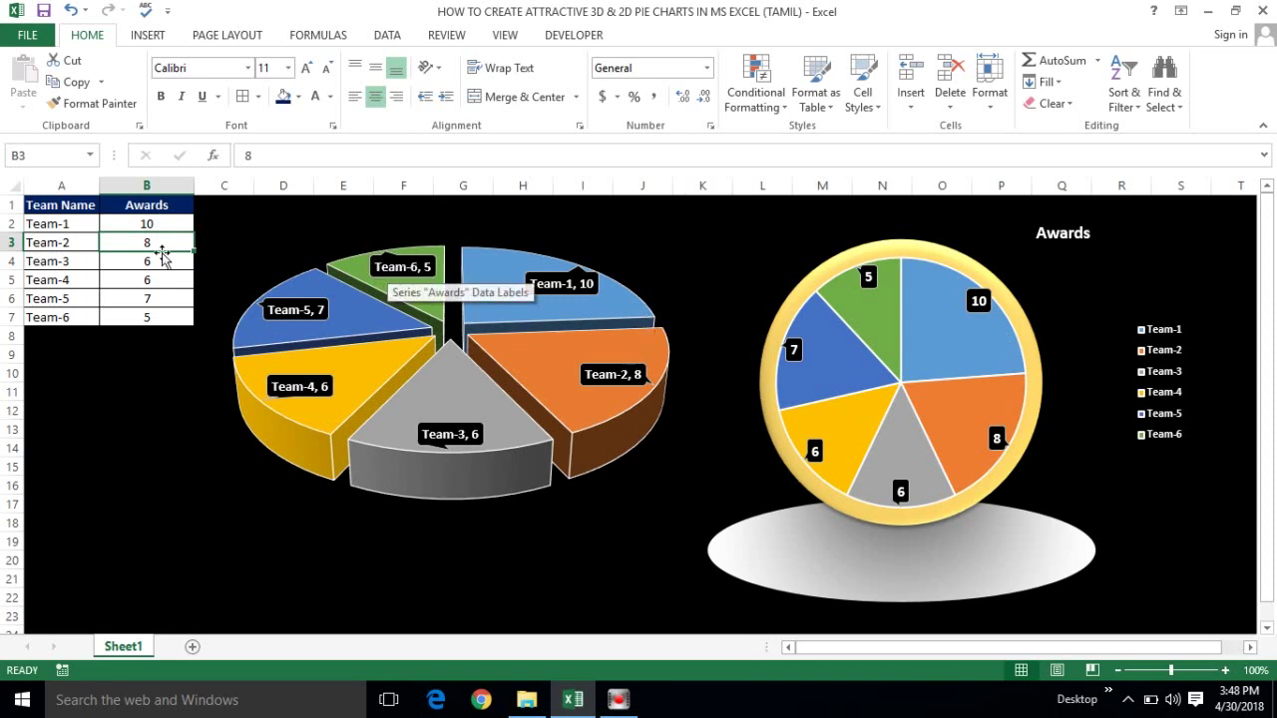
{"action": "left_click", "coordinate": [144, 317]}
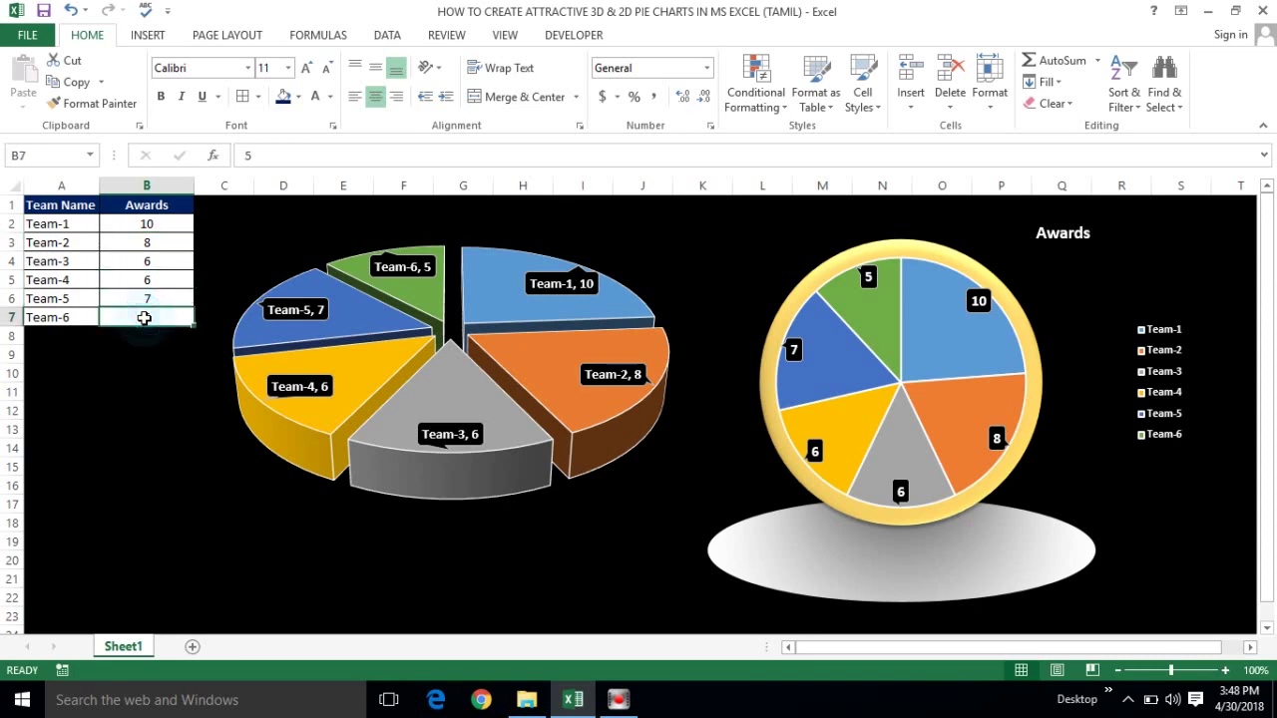
{"action": "type", "text": "15"}
{"action": "key", "text": "Return"}
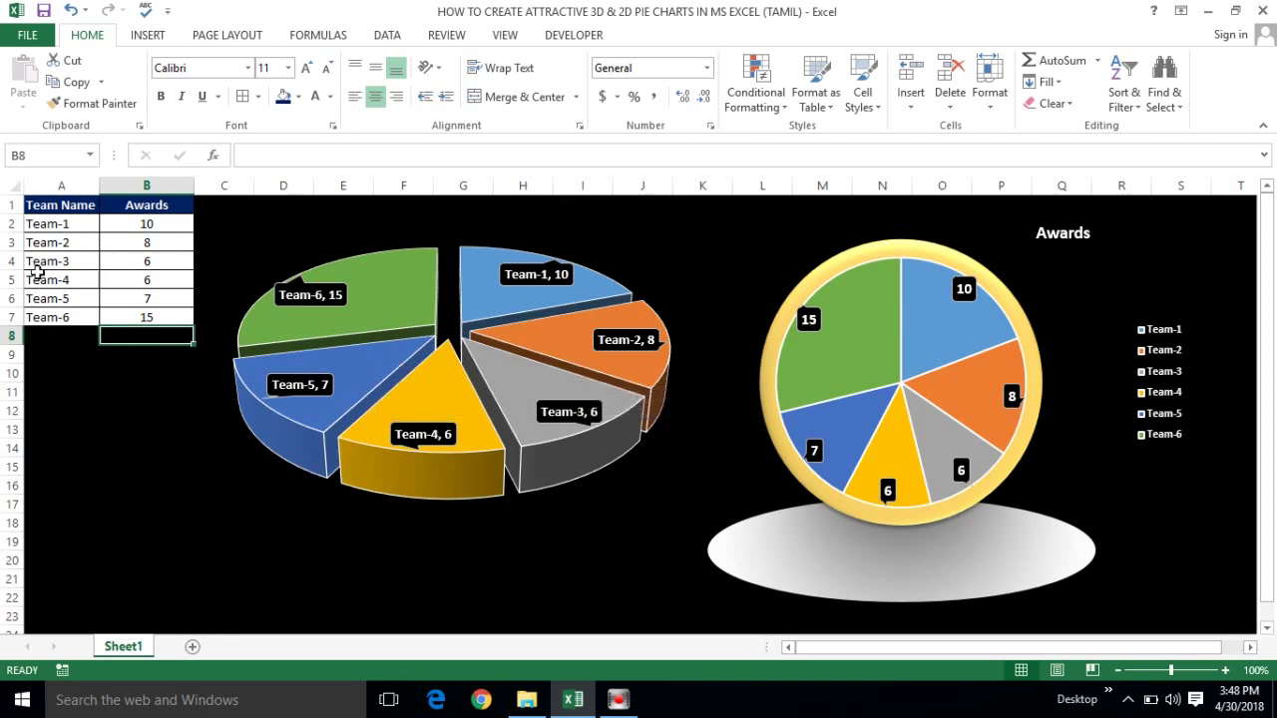
- Move between the Team Name cells and the two header cells of the table
{"action": "left_click", "coordinate": [70, 229]}
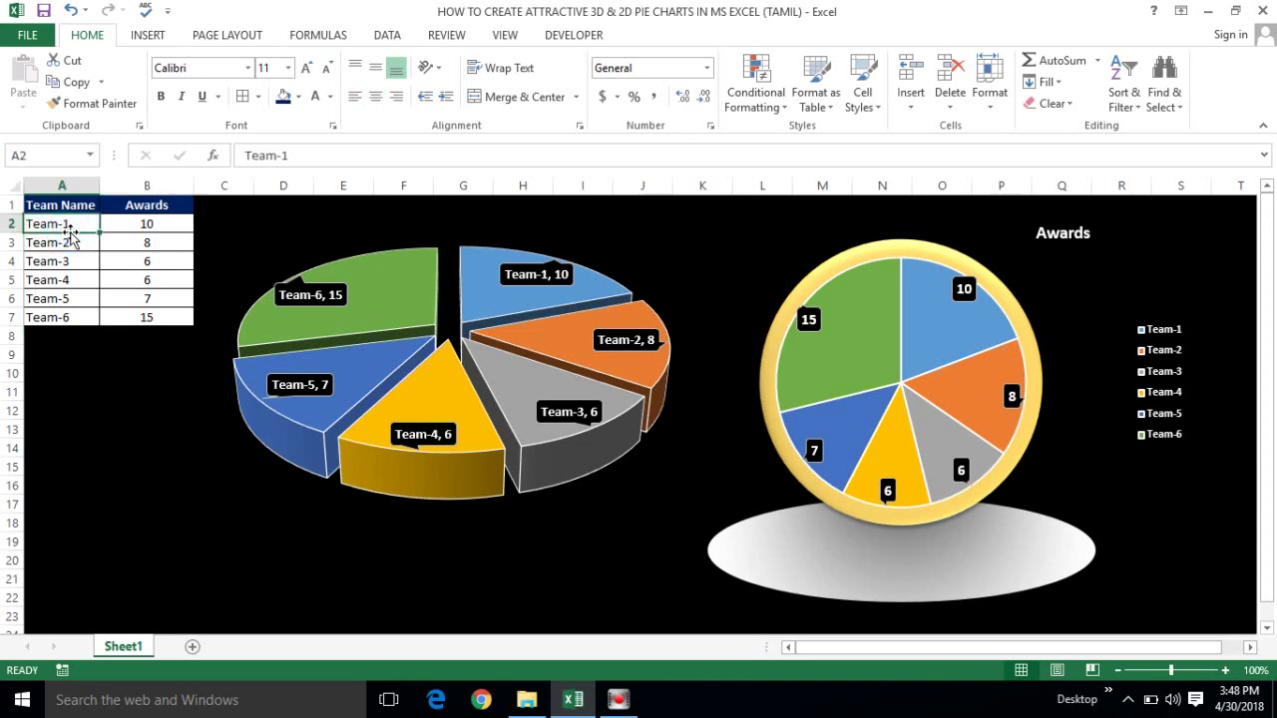
{"action": "left_click", "coordinate": [125, 226]}
{"action": "left_click", "coordinate": [74, 224]}
{"action": "left_click", "coordinate": [84, 265]}
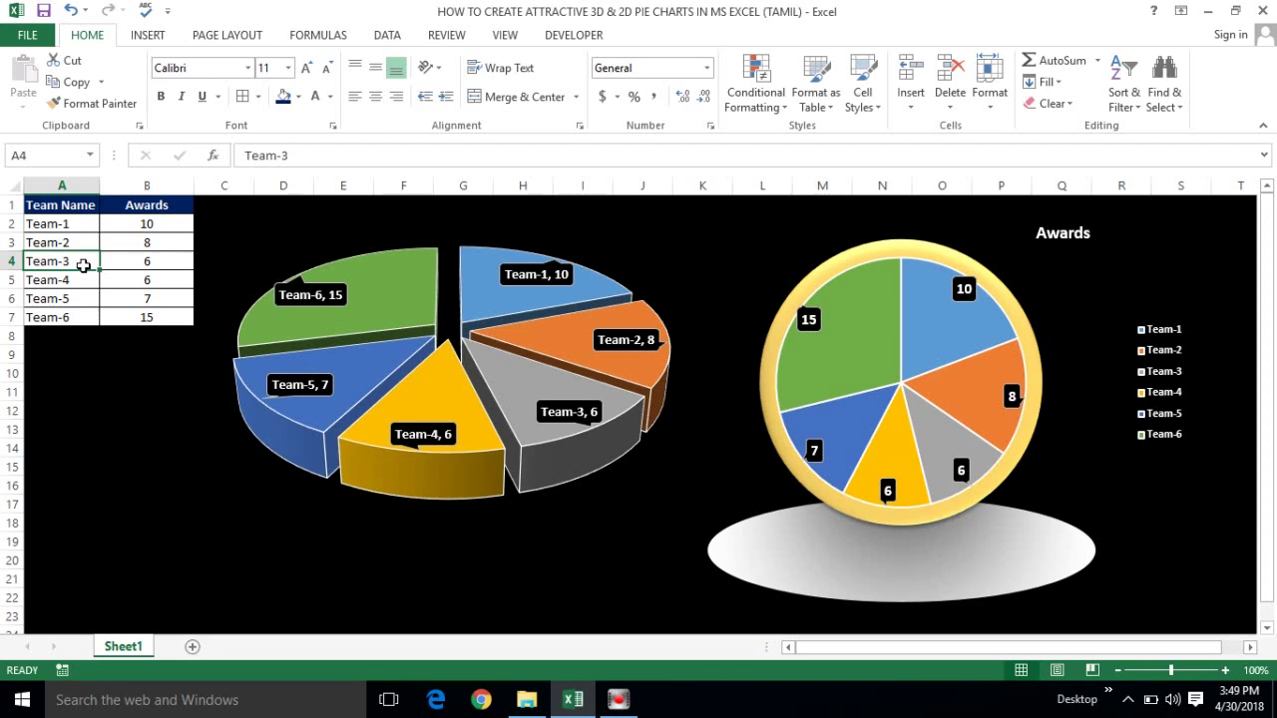
{"action": "left_click", "coordinate": [67, 205]}
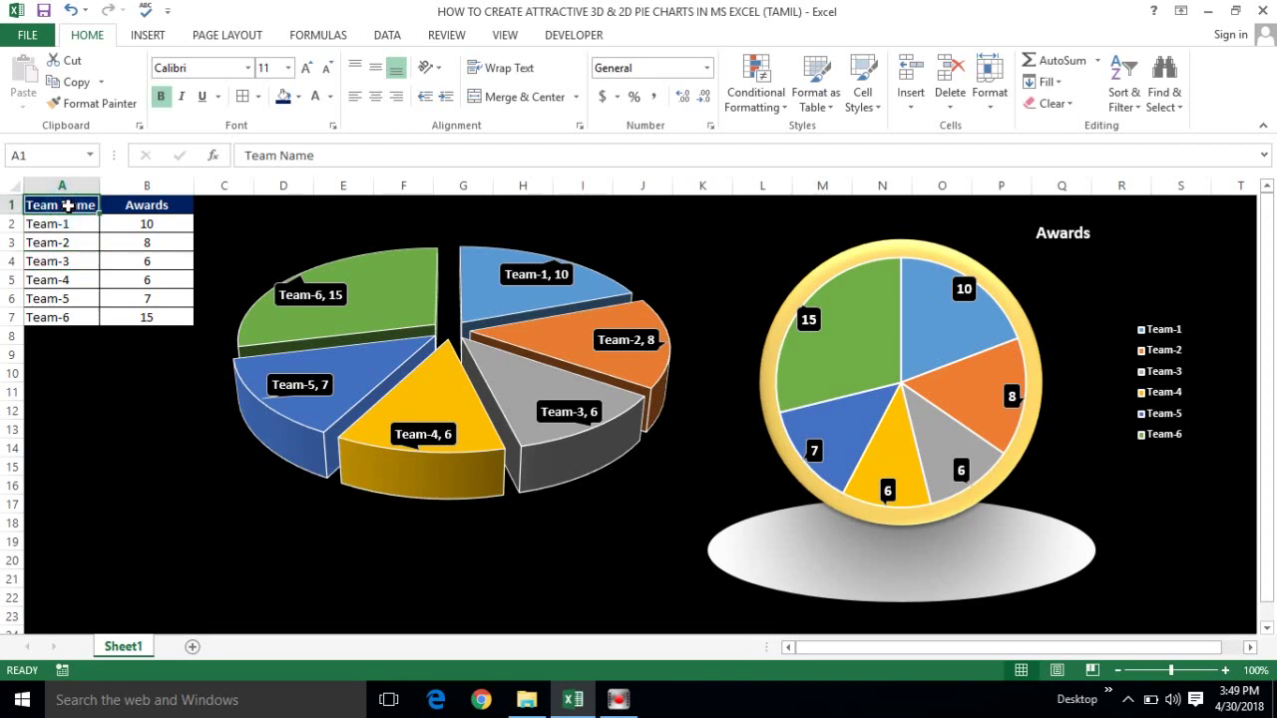
{"action": "left_click", "coordinate": [66, 228]}
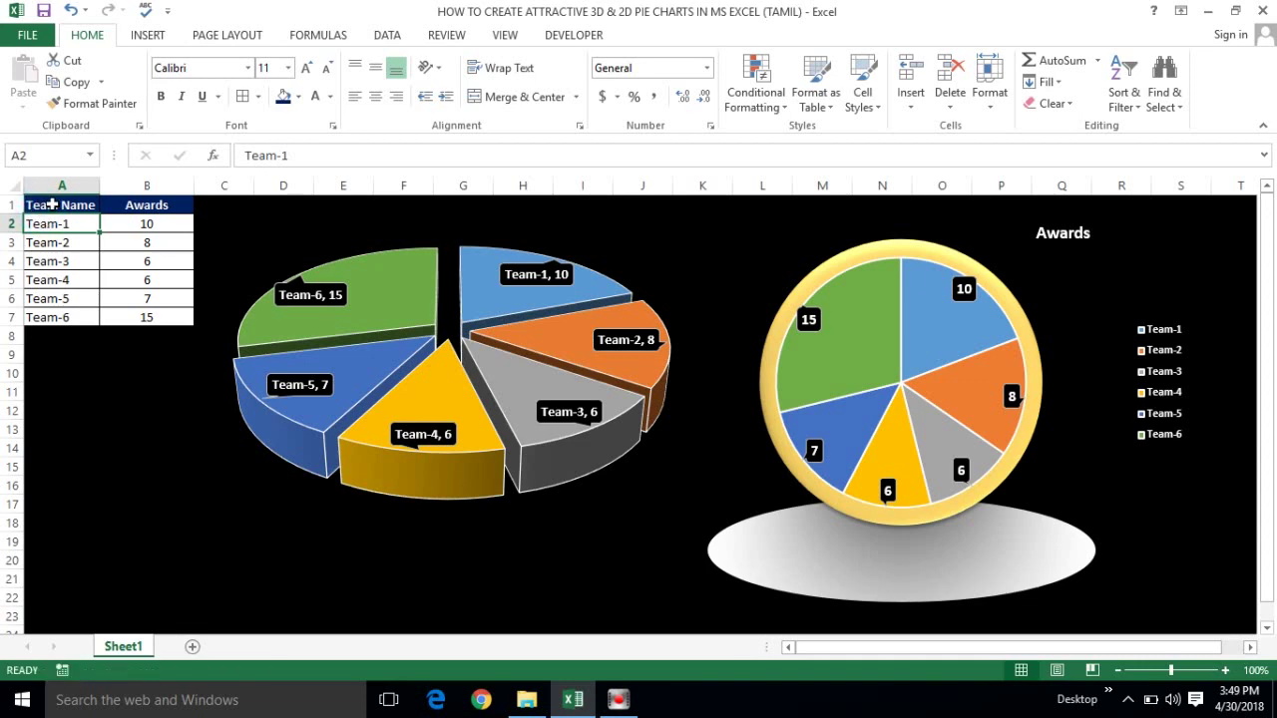
{"action": "left_click", "coordinate": [52, 204]}
{"action": "key", "text": "Right"}
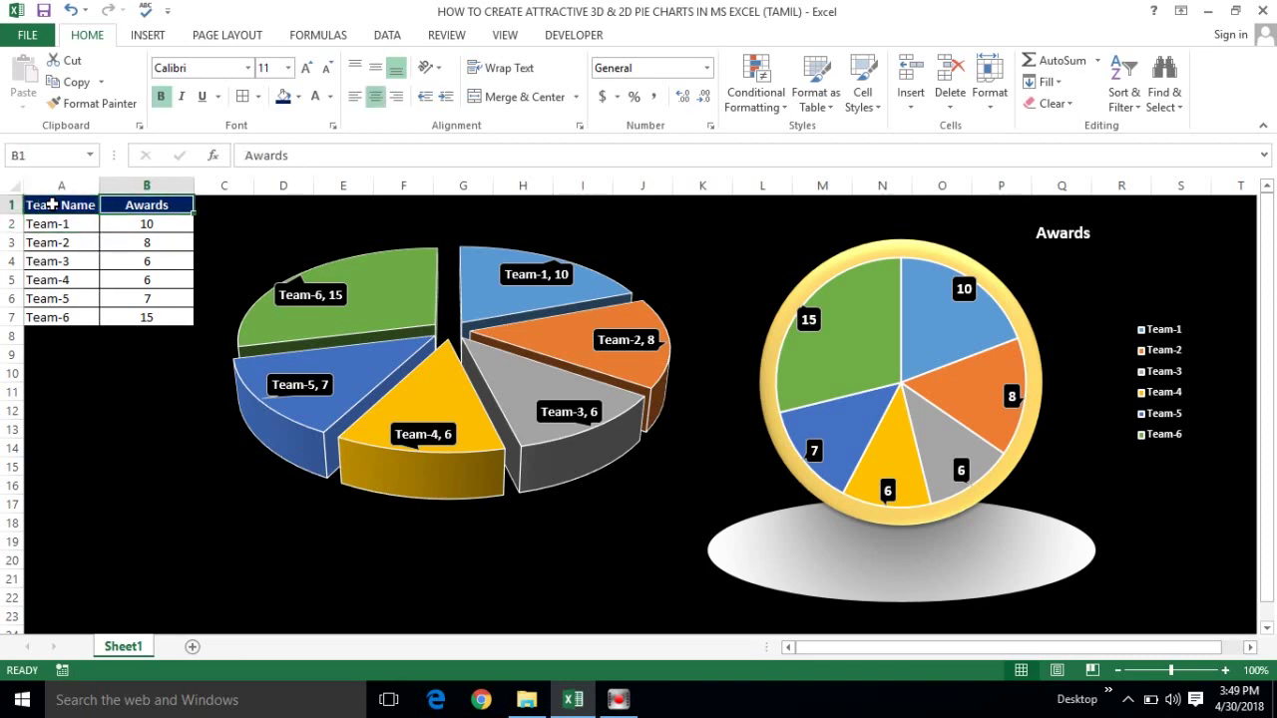
{"action": "key", "text": "Left"}
{"action": "key", "text": "Right"}
{"action": "key", "text": "Left"}
{"action": "key", "text": "Right"}
{"action": "key", "text": "Left"}
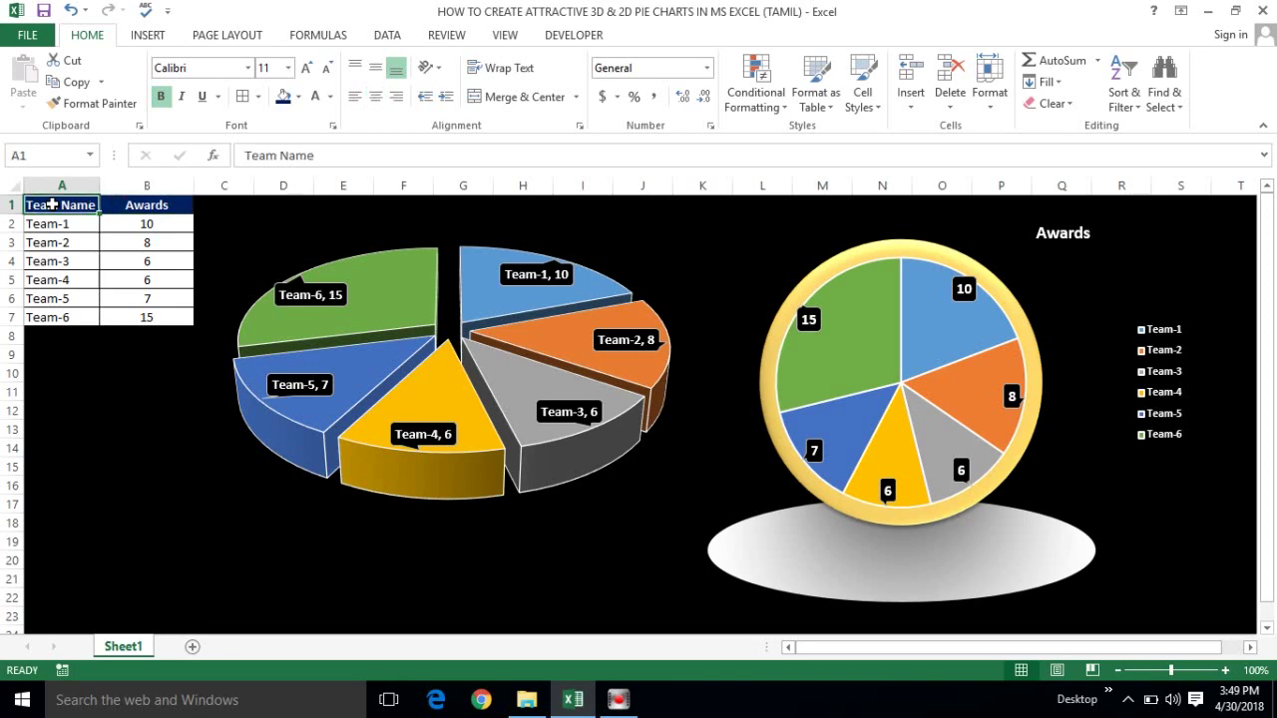
{"action": "key", "text": "Right"}
{"action": "key", "text": "Left"}
- Select the whole Awards table A1:B7 from the header and copy it
{"action": "left_click", "coordinate": [66, 243]}
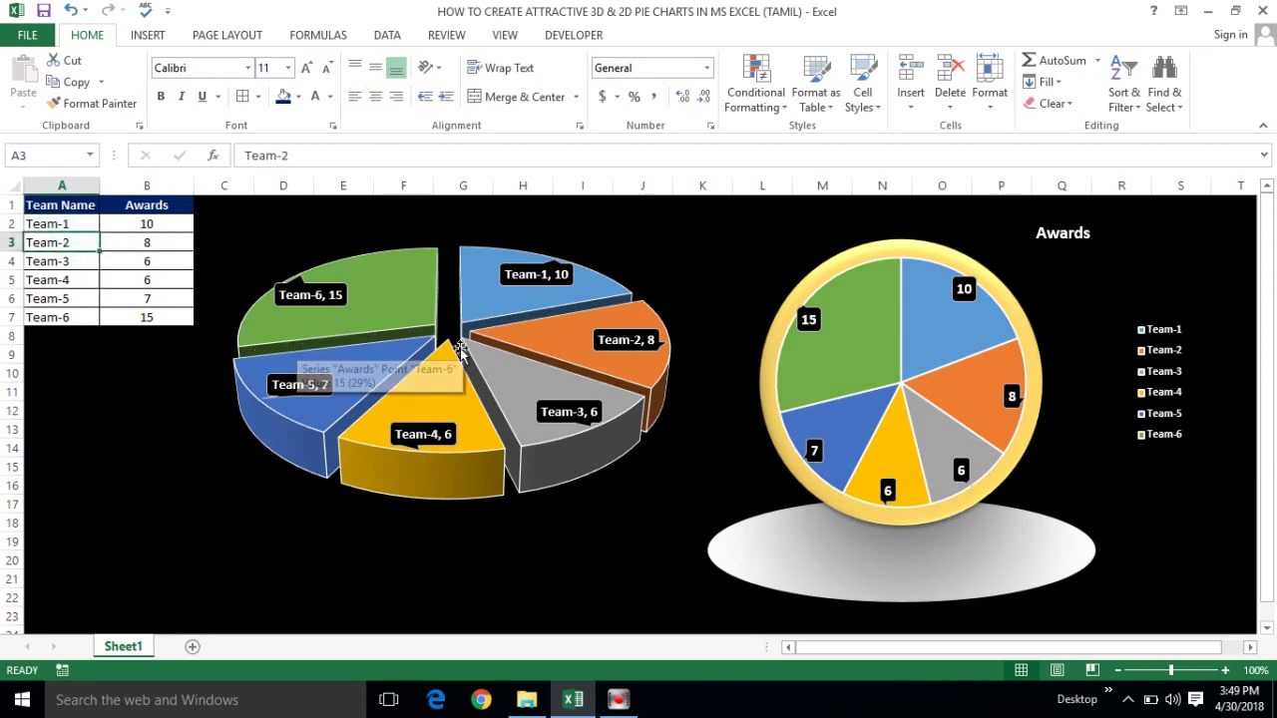
{"action": "left_click", "coordinate": [71, 206]}
{"action": "key", "text": "shift+Right"}
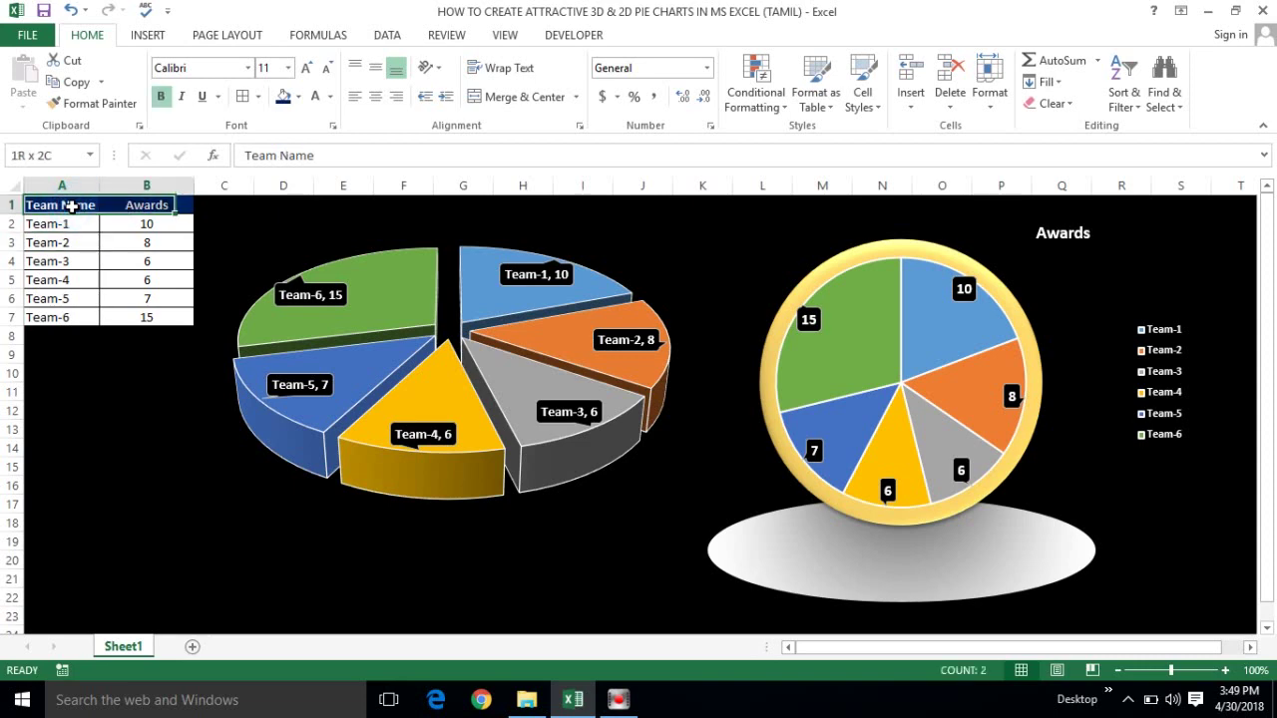
{"action": "key", "text": "ctrl+shift+Down"}
{"action": "key", "text": "ctrl+c"}
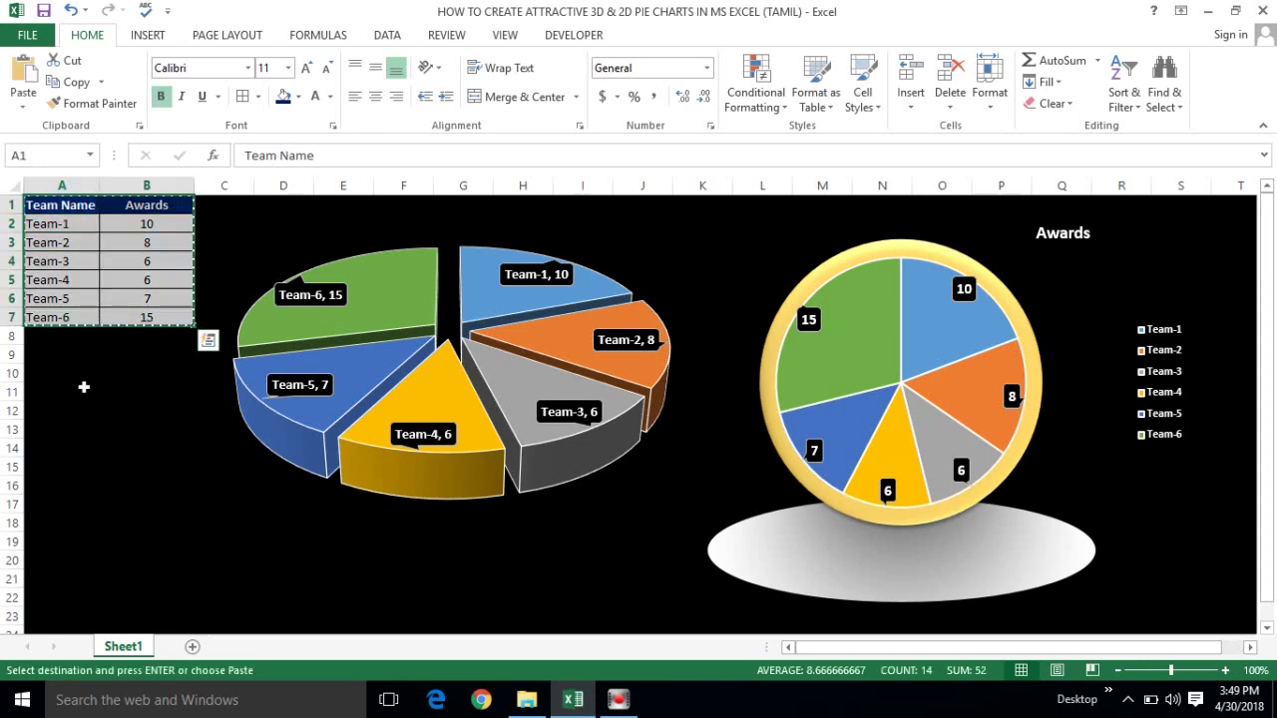
- Add Sheet2, paste the Awards table into A1 and autofit its columns
{"action": "left_click", "coordinate": [191, 647]}
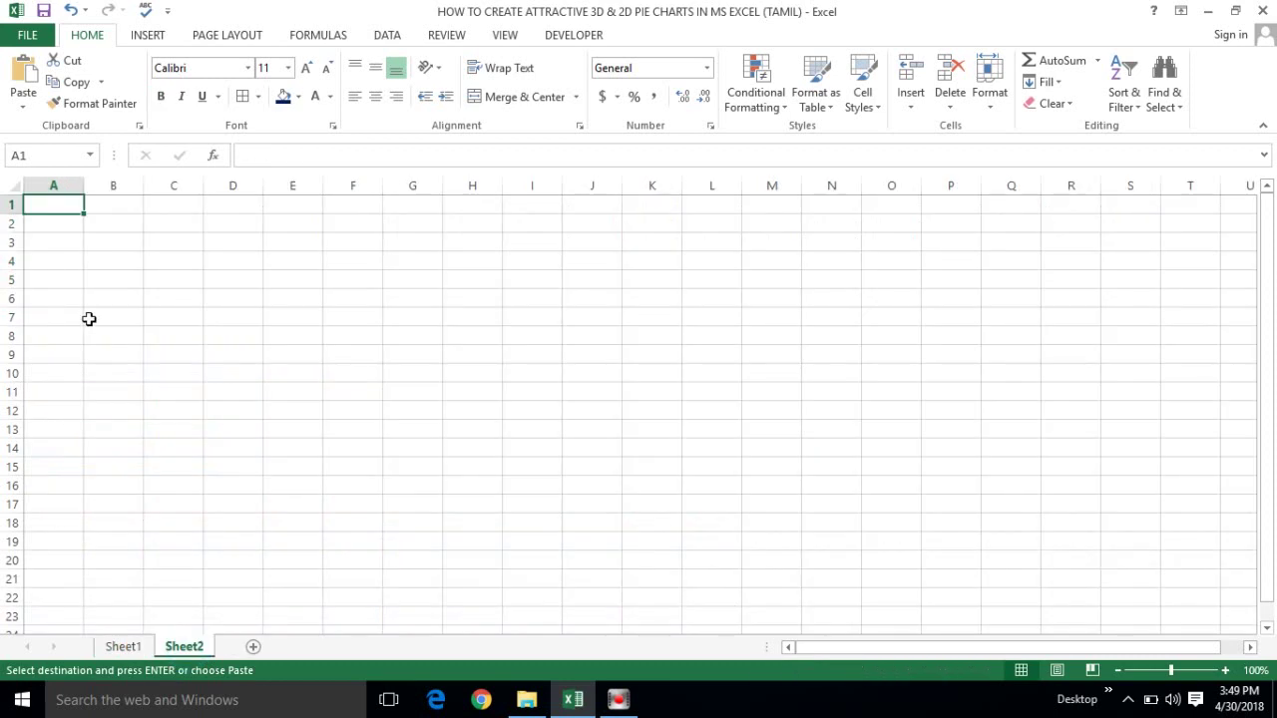
{"action": "key", "text": "ctrl+v"}
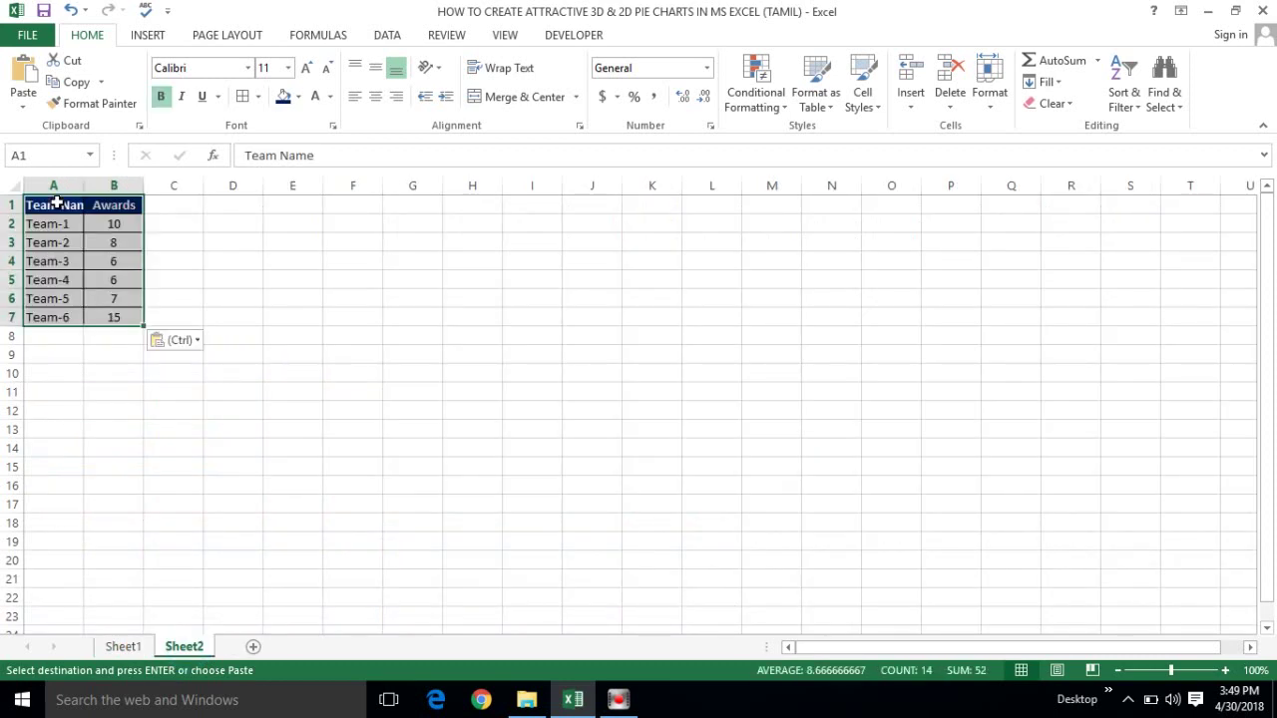
{"action": "key", "text": "alt+o"}
{"action": "key", "text": "a"}
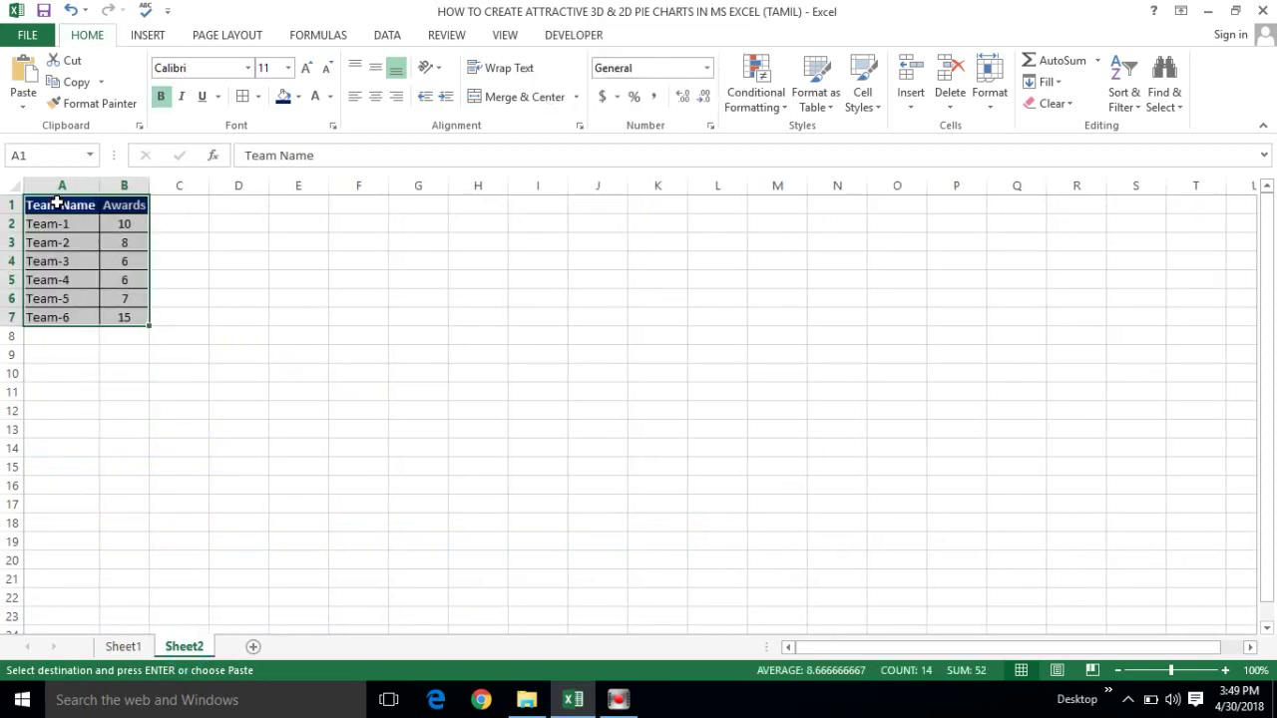
- Select the pasted table A1:B7 for inserting a chart
{"action": "left_click", "coordinate": [38, 204]}
{"action": "key", "text": "ctrl+shift+Right"}
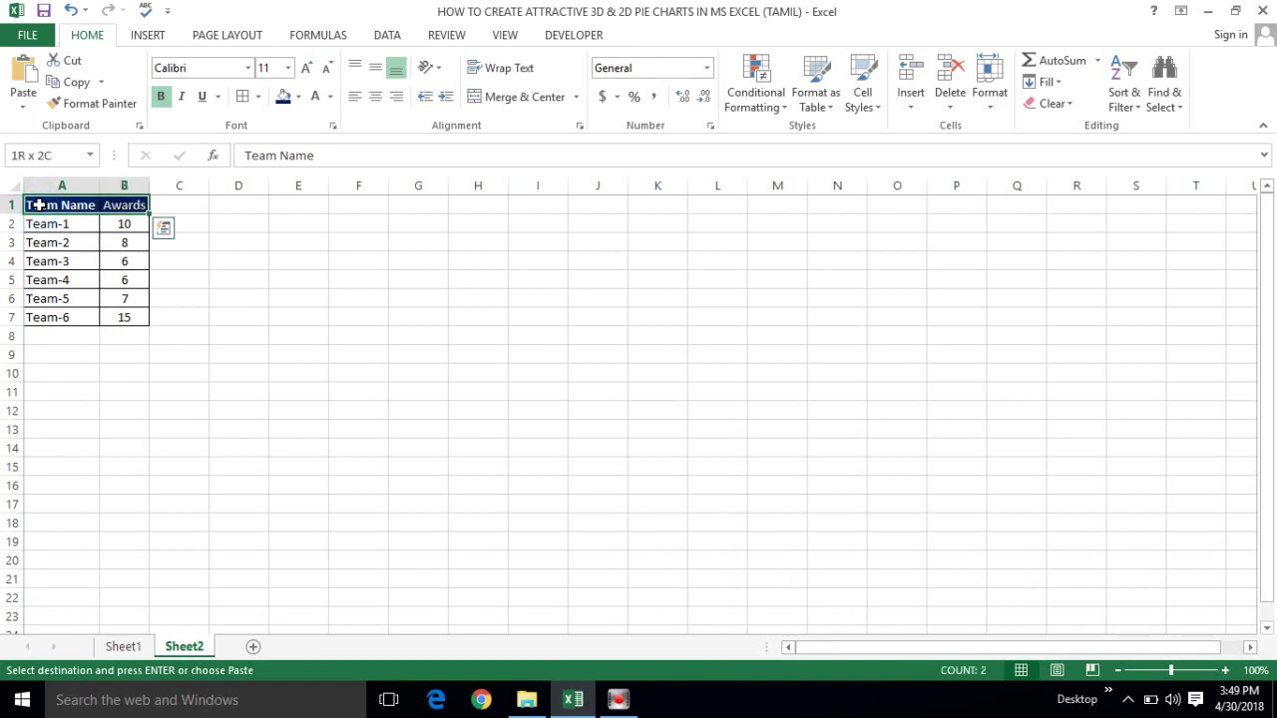
{"action": "key", "text": "ctrl+shift+Down"}
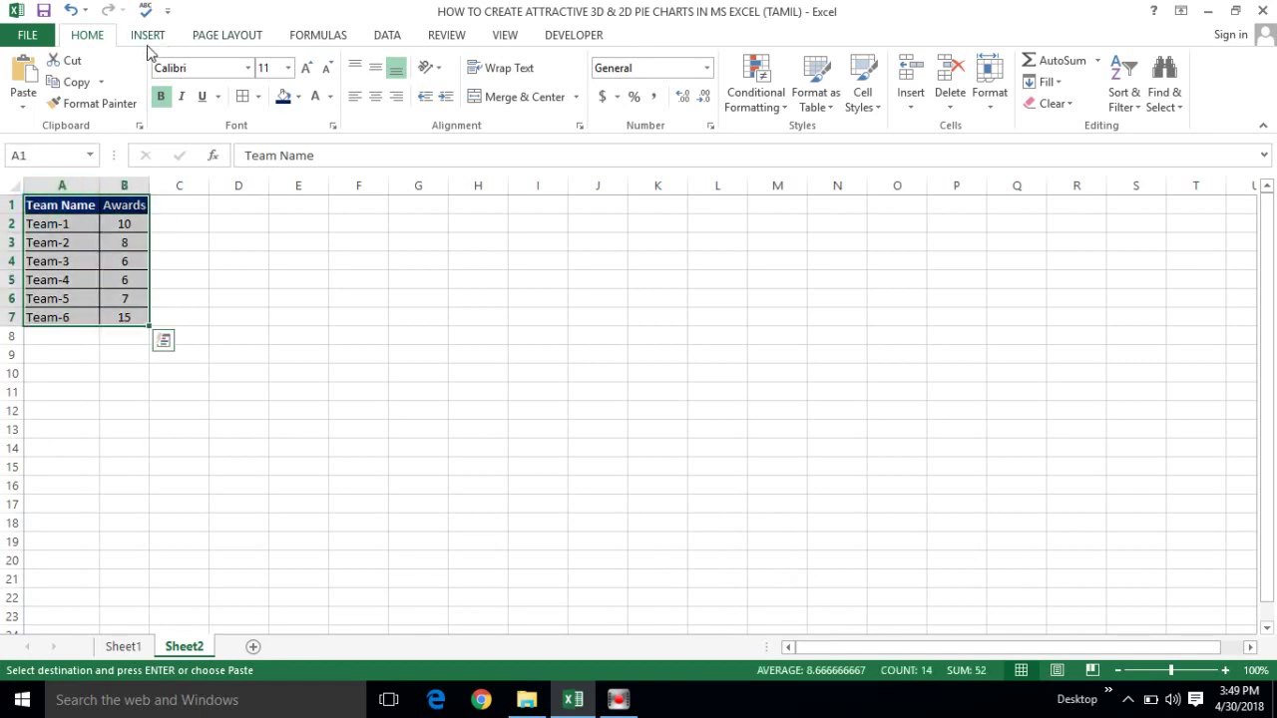
{"action": "left_click", "coordinate": [147, 37]}
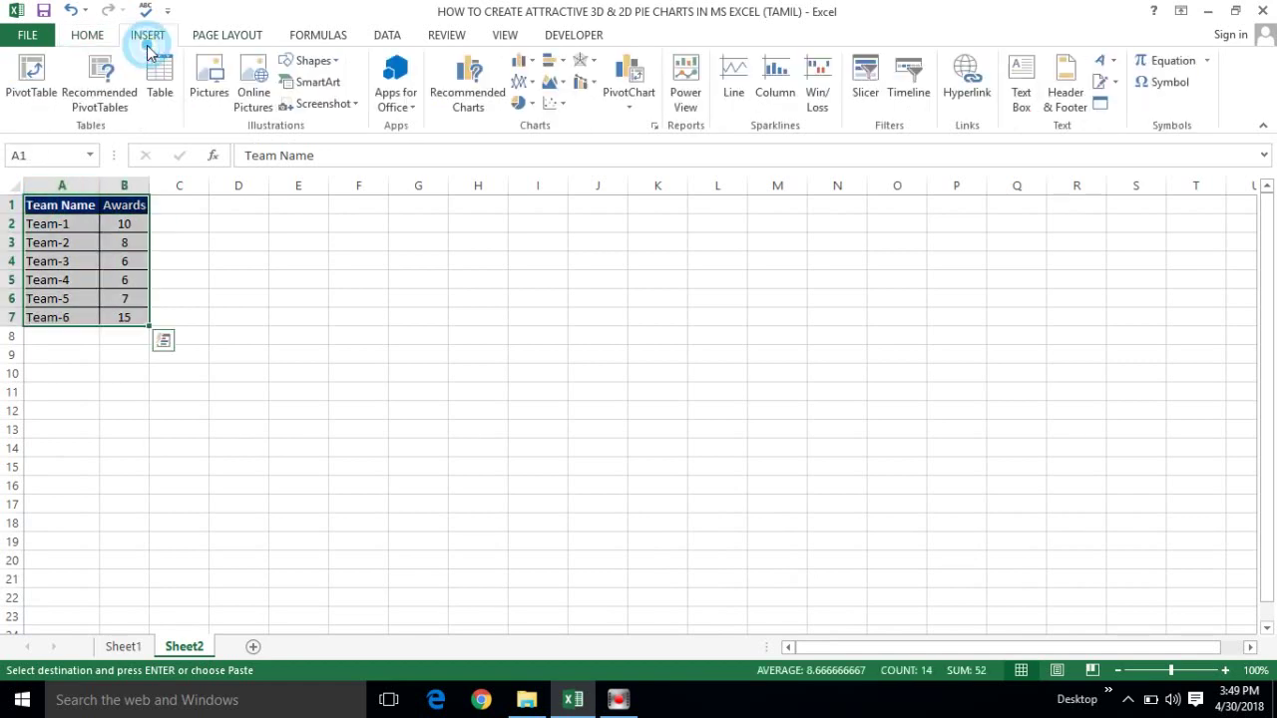
- Insert a 3-D pie chart of the Awards data and move it left beside the table
{"action": "left_click", "coordinate": [532, 104]}
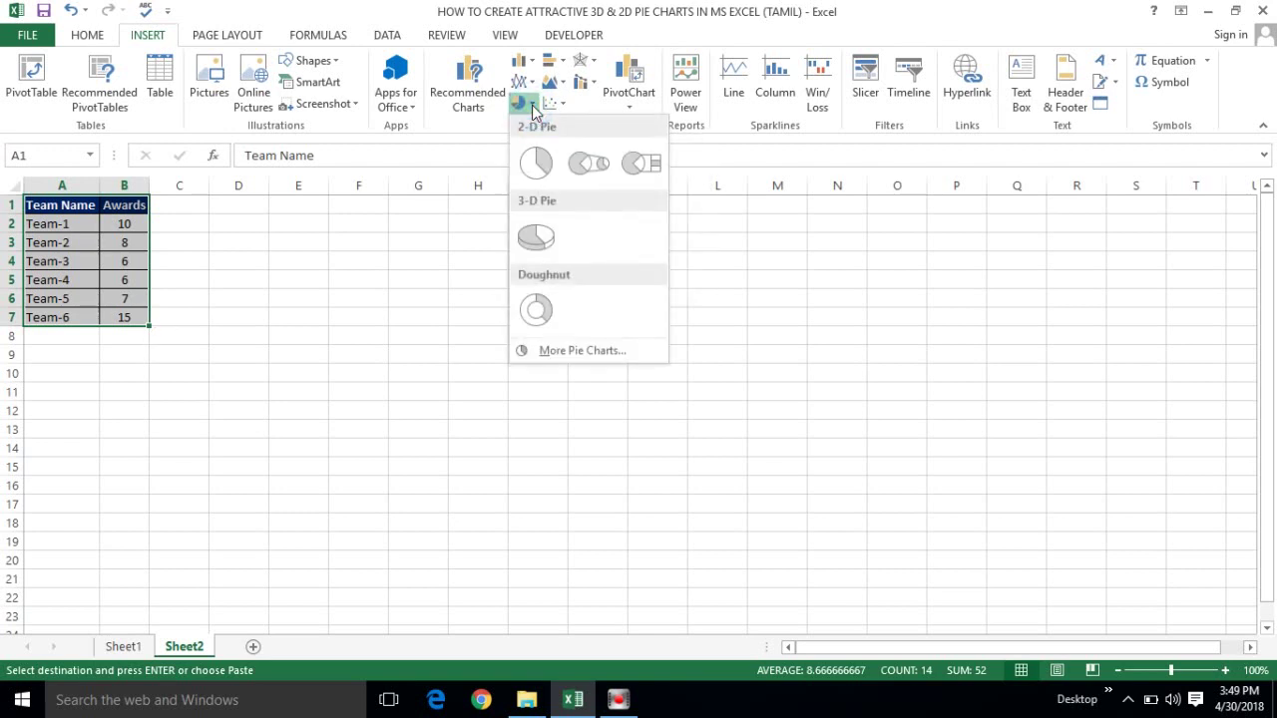
{"action": "left_click", "coordinate": [536, 237]}
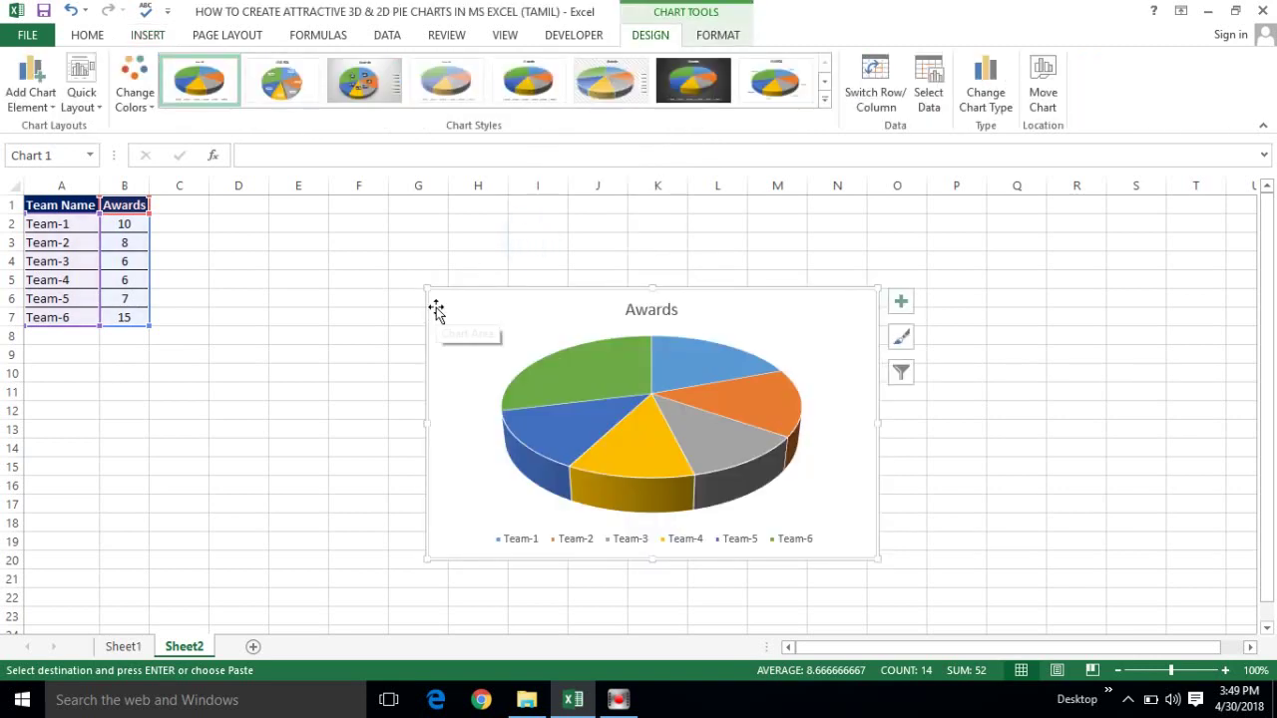
{"action": "left_click_drag", "start_coordinate": [436, 305], "coordinate": [219, 290]}
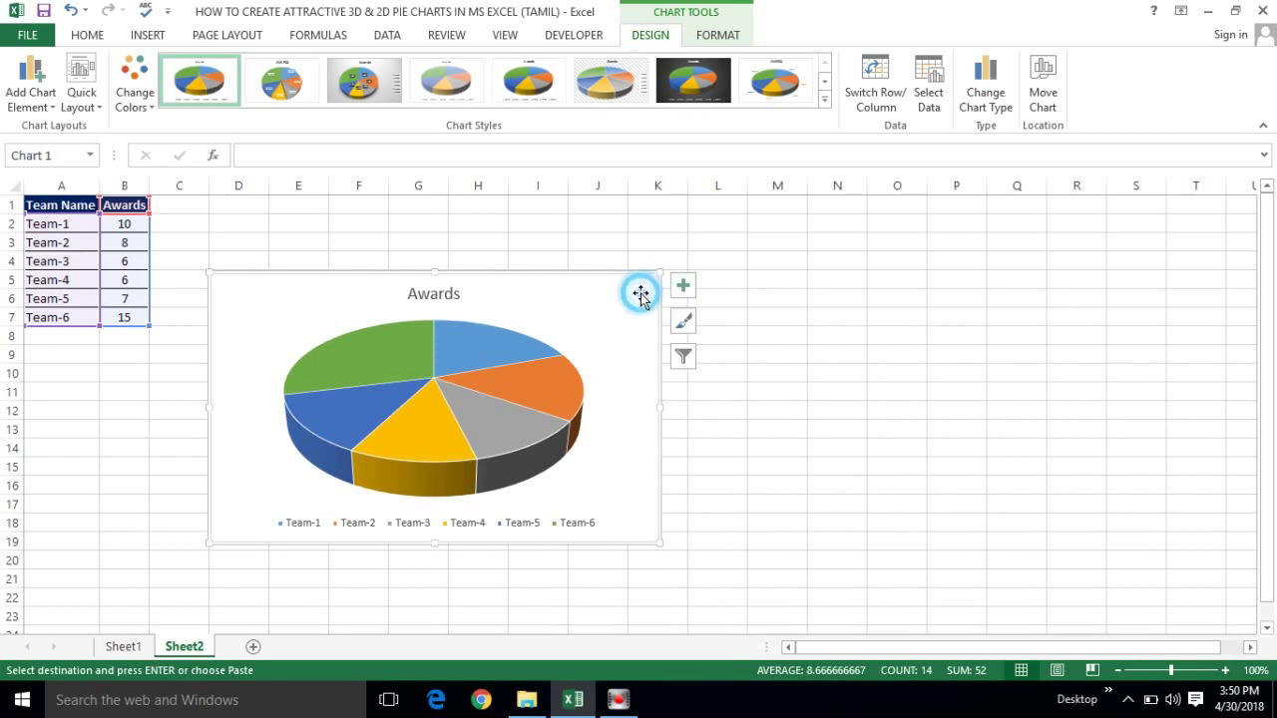
- Remove the chart title and legend from the 3-D pie chart
{"action": "left_click", "coordinate": [684, 289]}
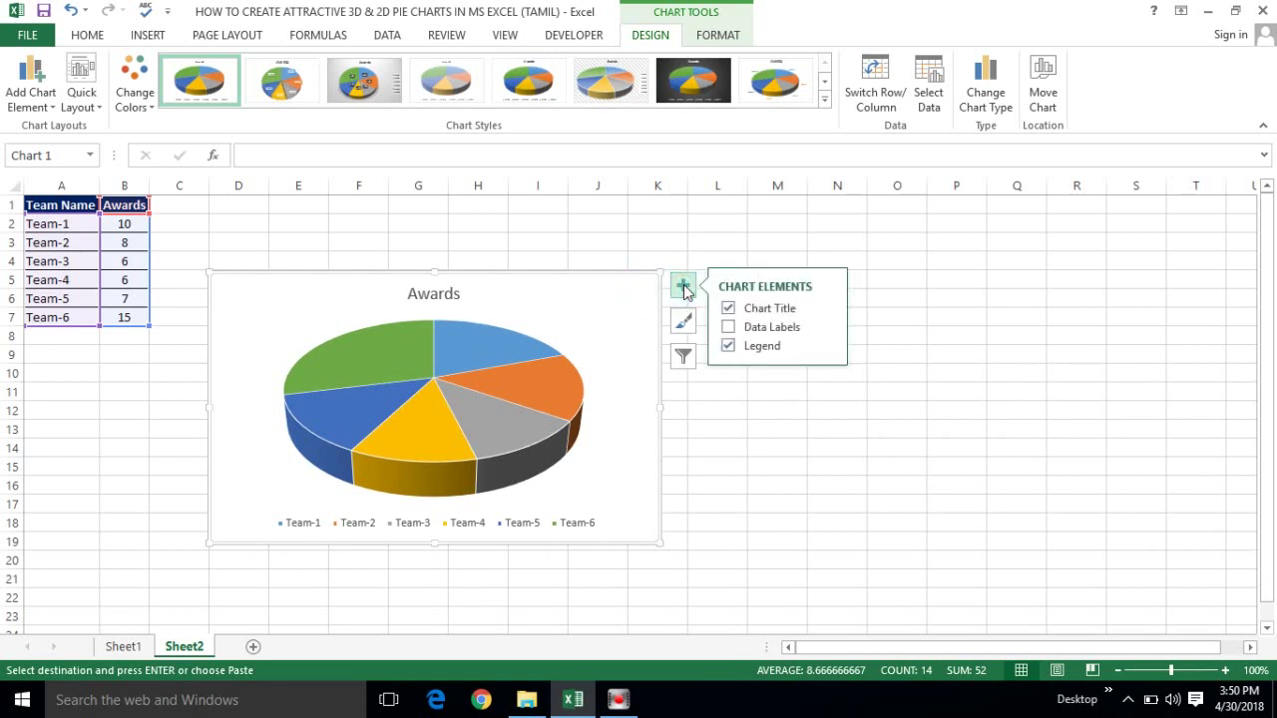
{"action": "left_click", "coordinate": [728, 308]}
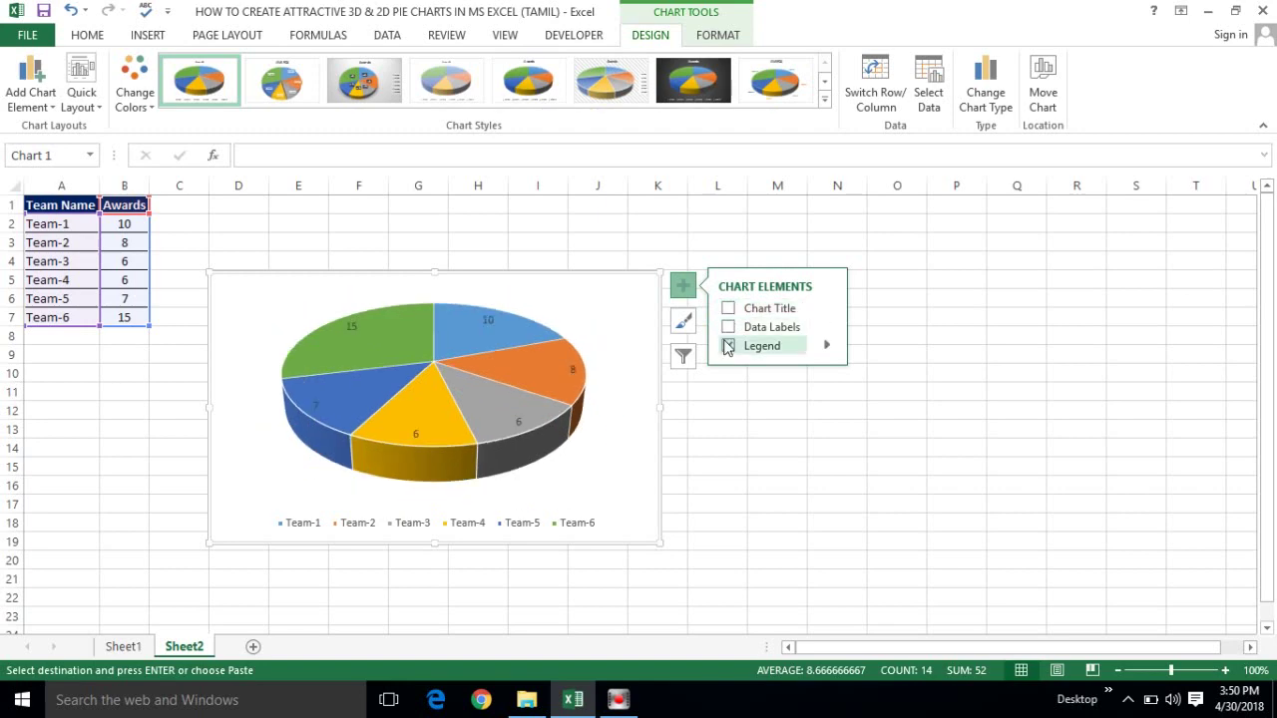
{"action": "left_click", "coordinate": [728, 345]}
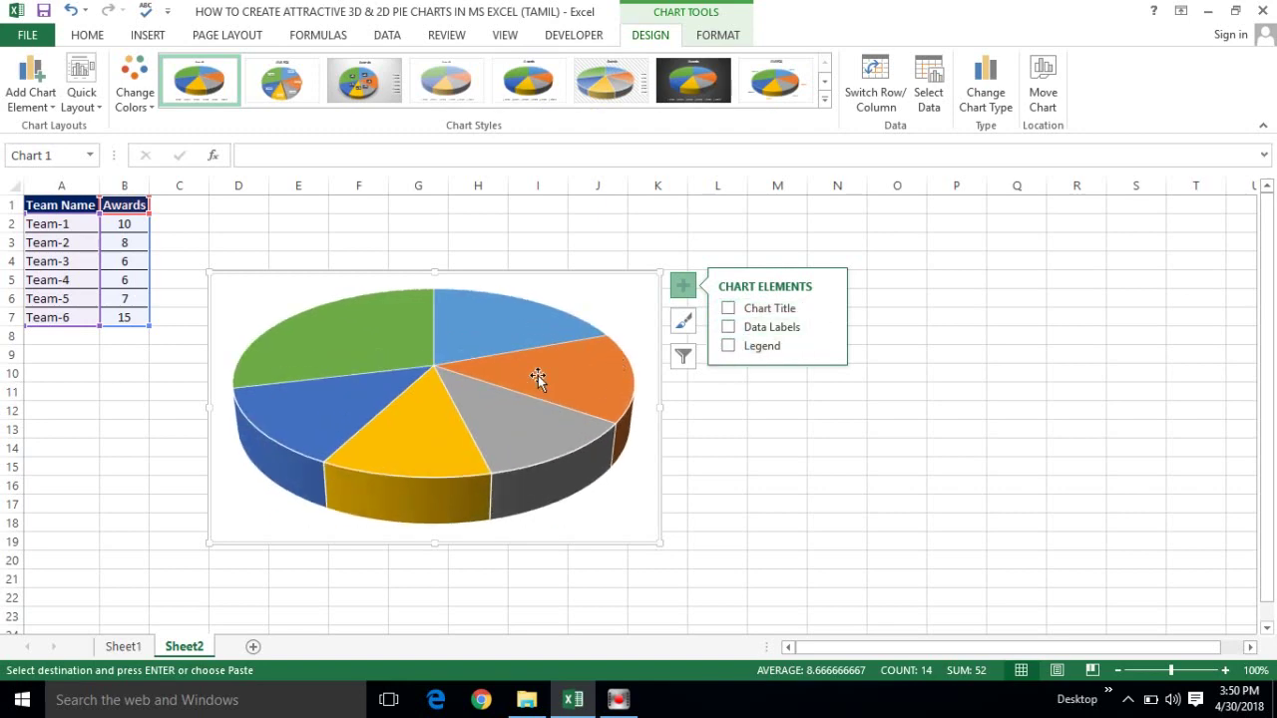
{"action": "left_click", "coordinate": [653, 281]}
{"action": "left_click", "coordinate": [650, 276]}
{"action": "left_click", "coordinate": [649, 276]}
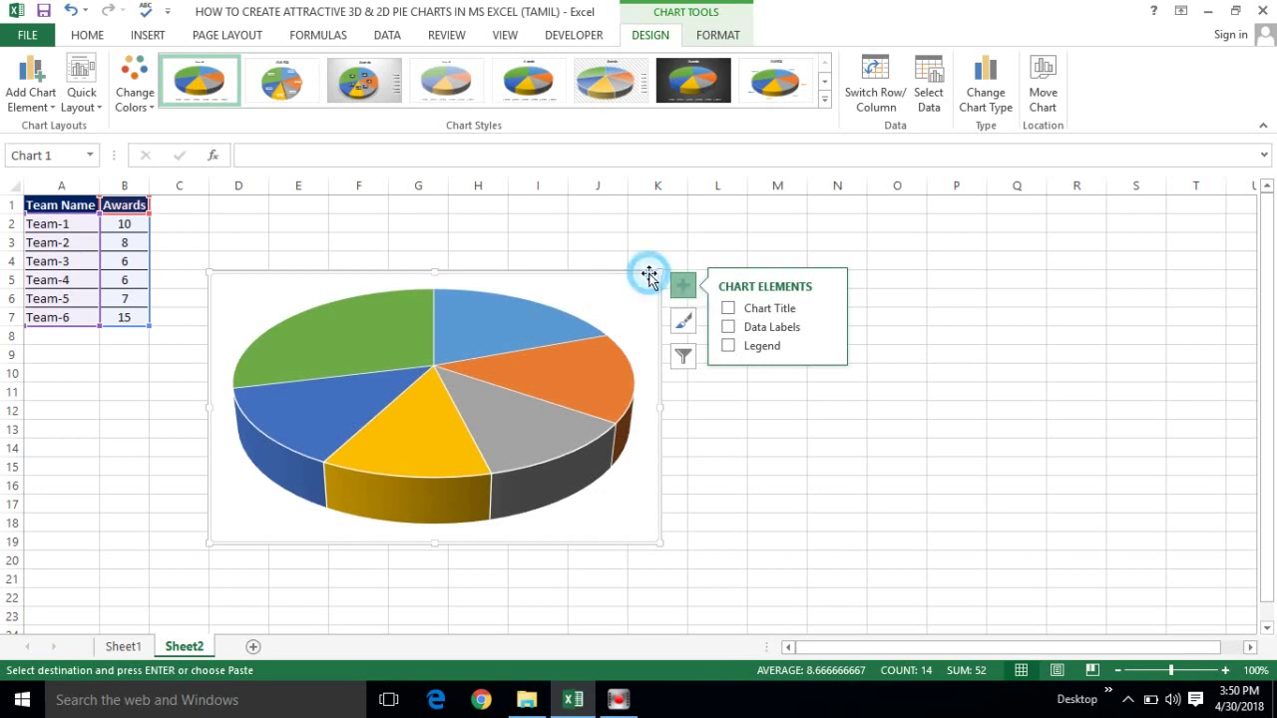
{"action": "left_click", "coordinate": [649, 276]}
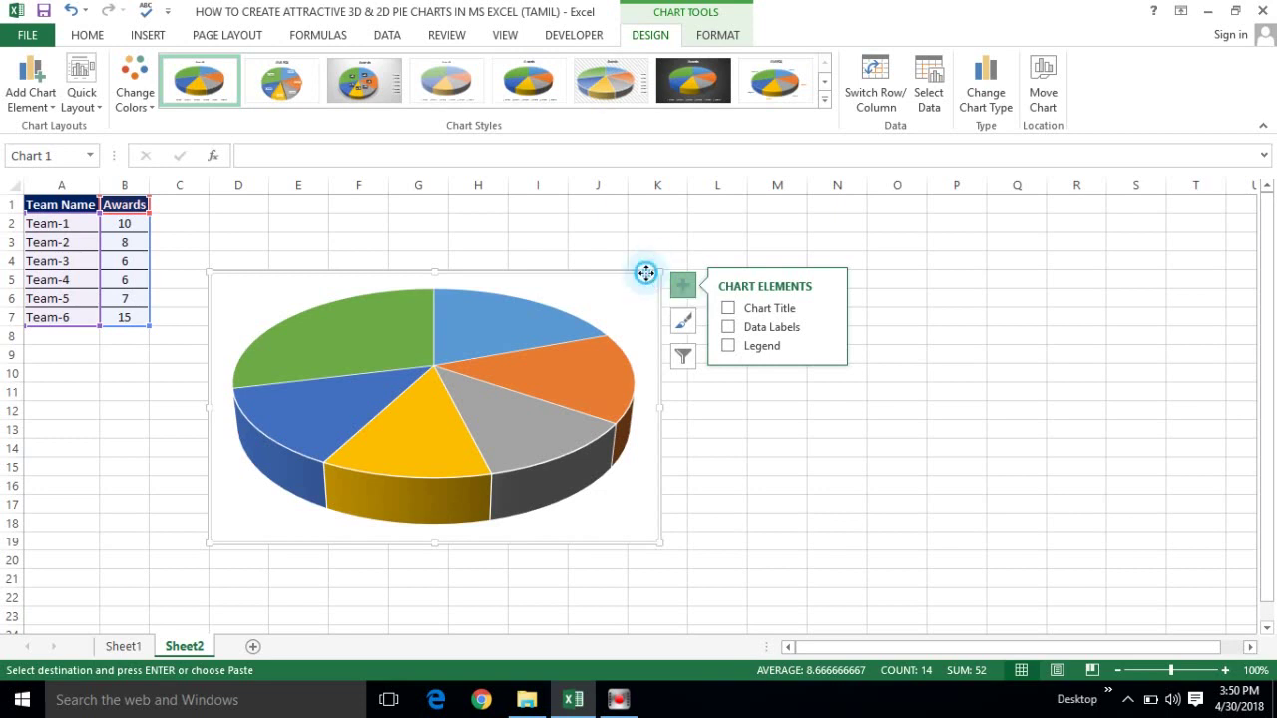
{"action": "left_click", "coordinate": [731, 35]}
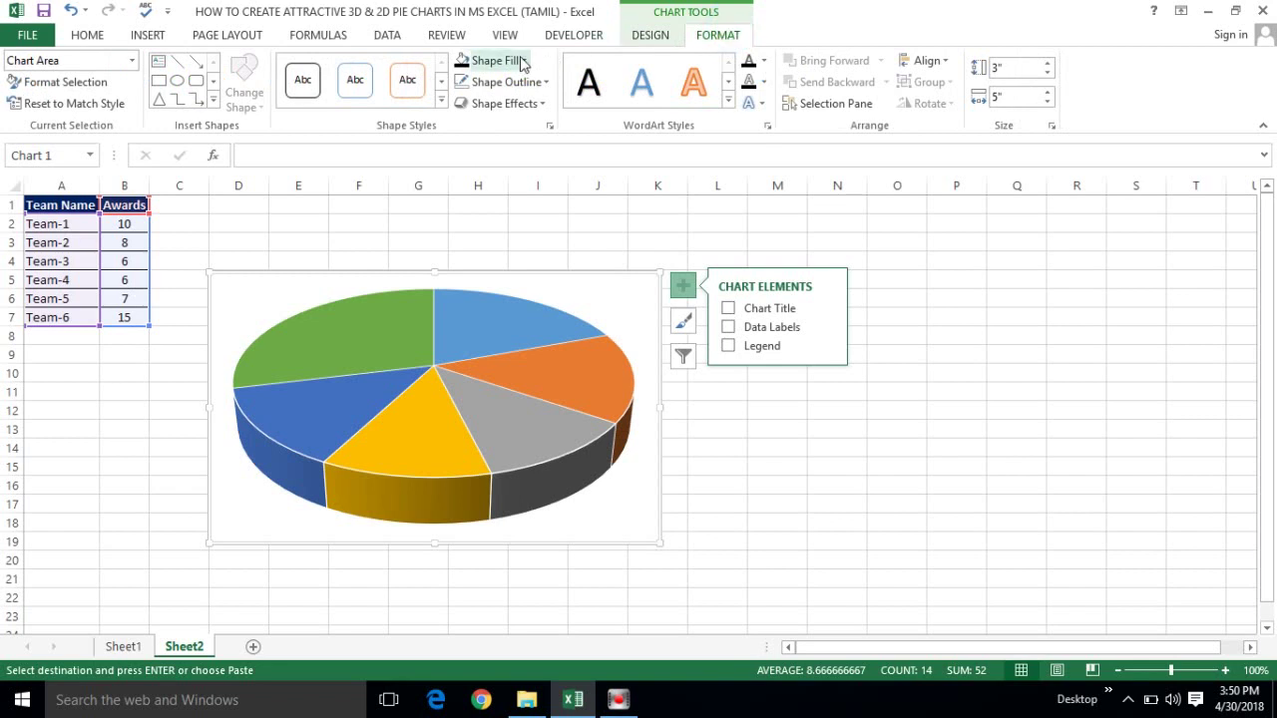
- Give the chart area No Fill and No Outline
{"action": "left_click", "coordinate": [523, 62]}
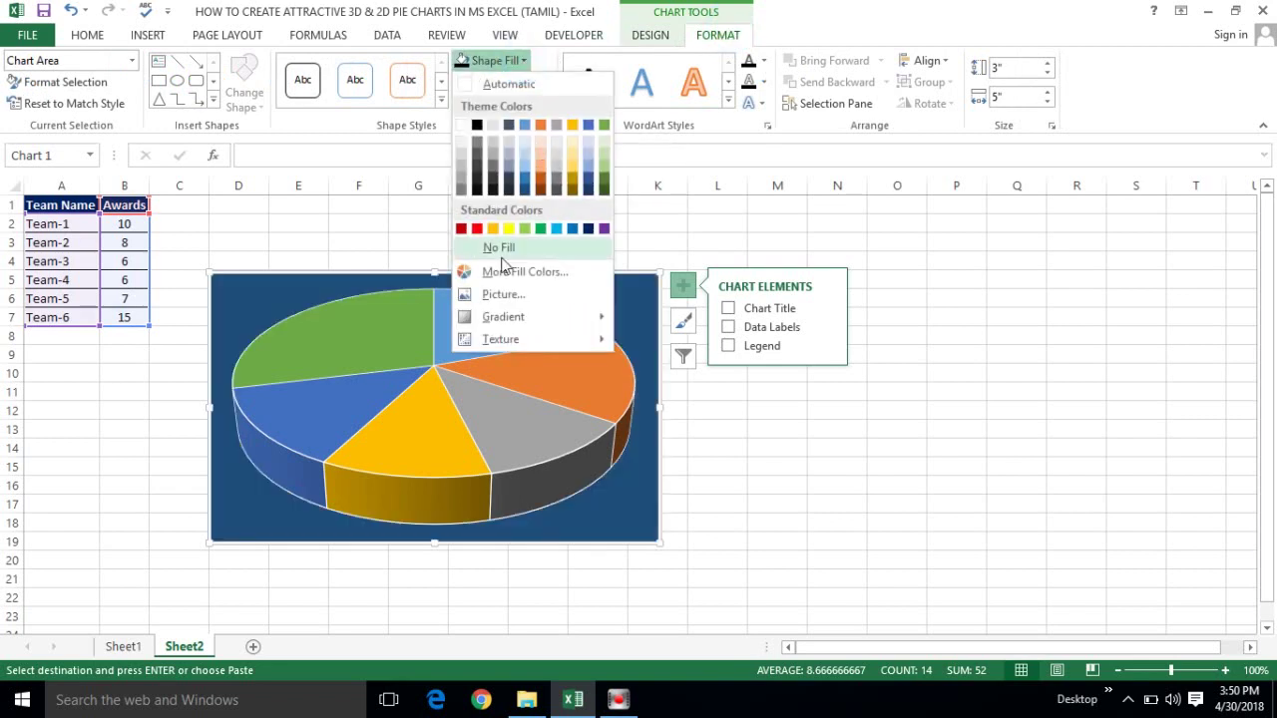
{"action": "left_click", "coordinate": [502, 252]}
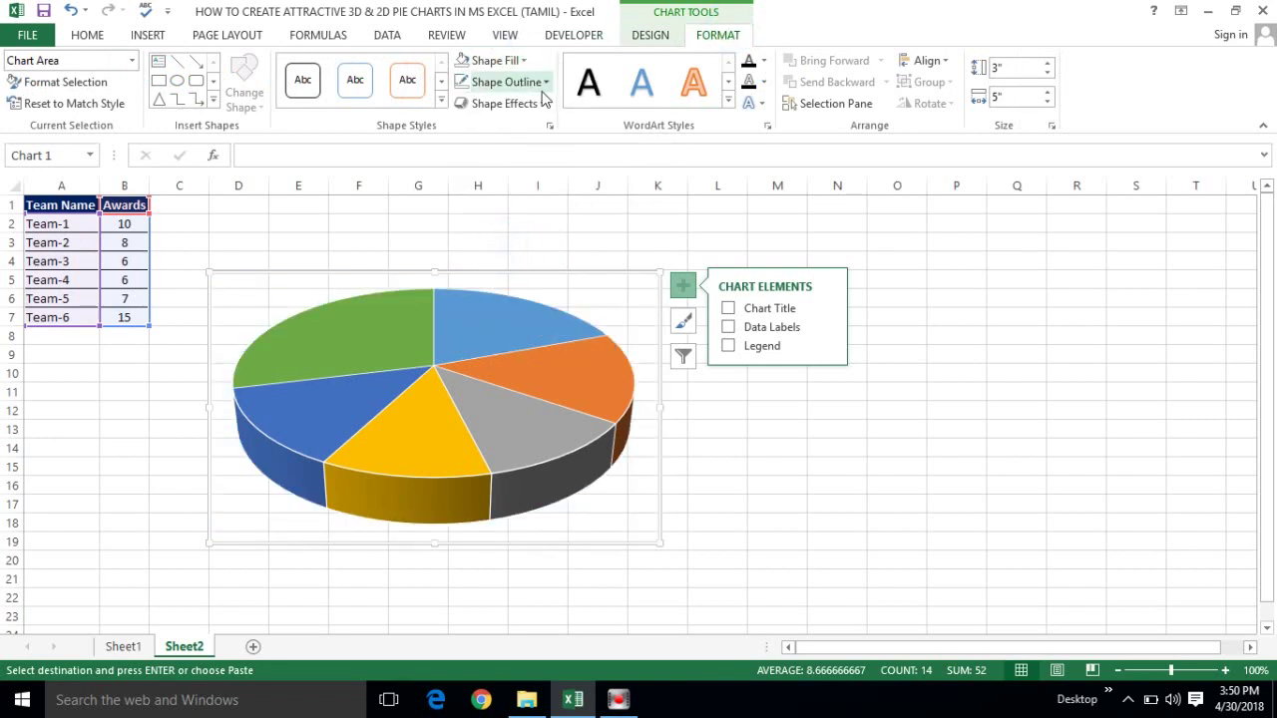
{"action": "left_click", "coordinate": [547, 89]}
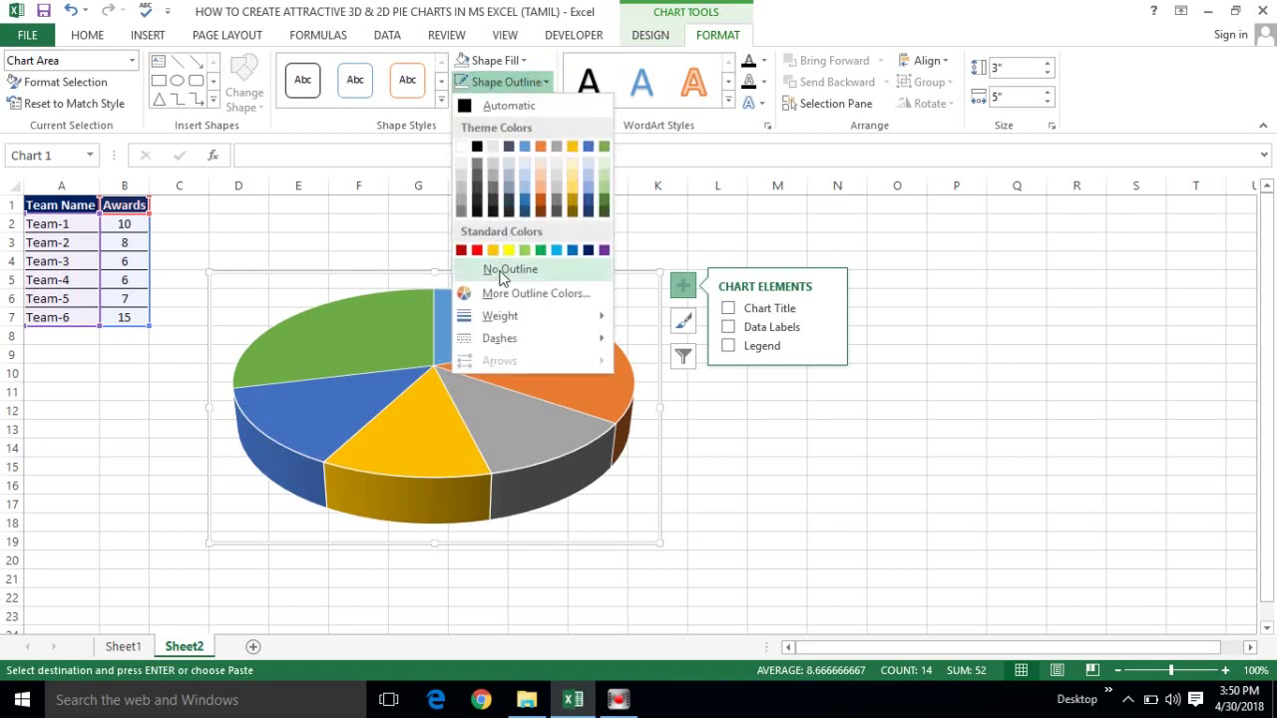
{"action": "left_click", "coordinate": [499, 266]}
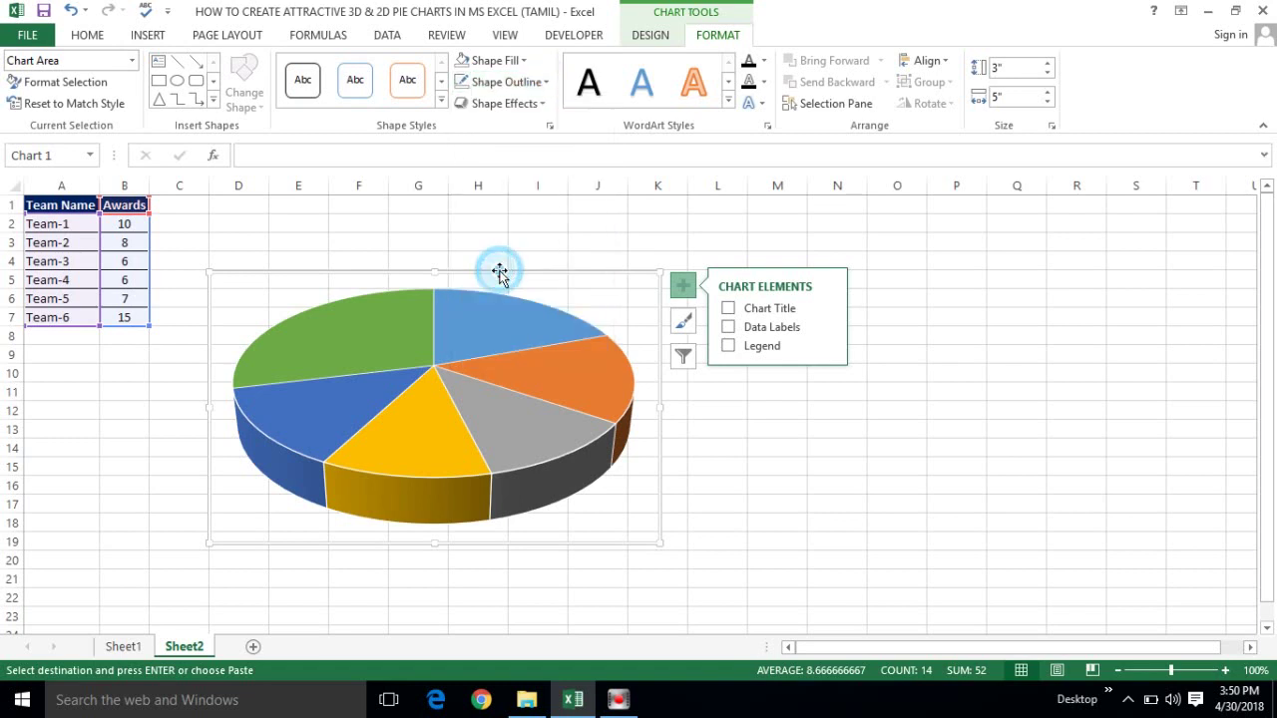
- Apply the Preset 2 shape effect to the chart
{"action": "left_click", "coordinate": [542, 105]}
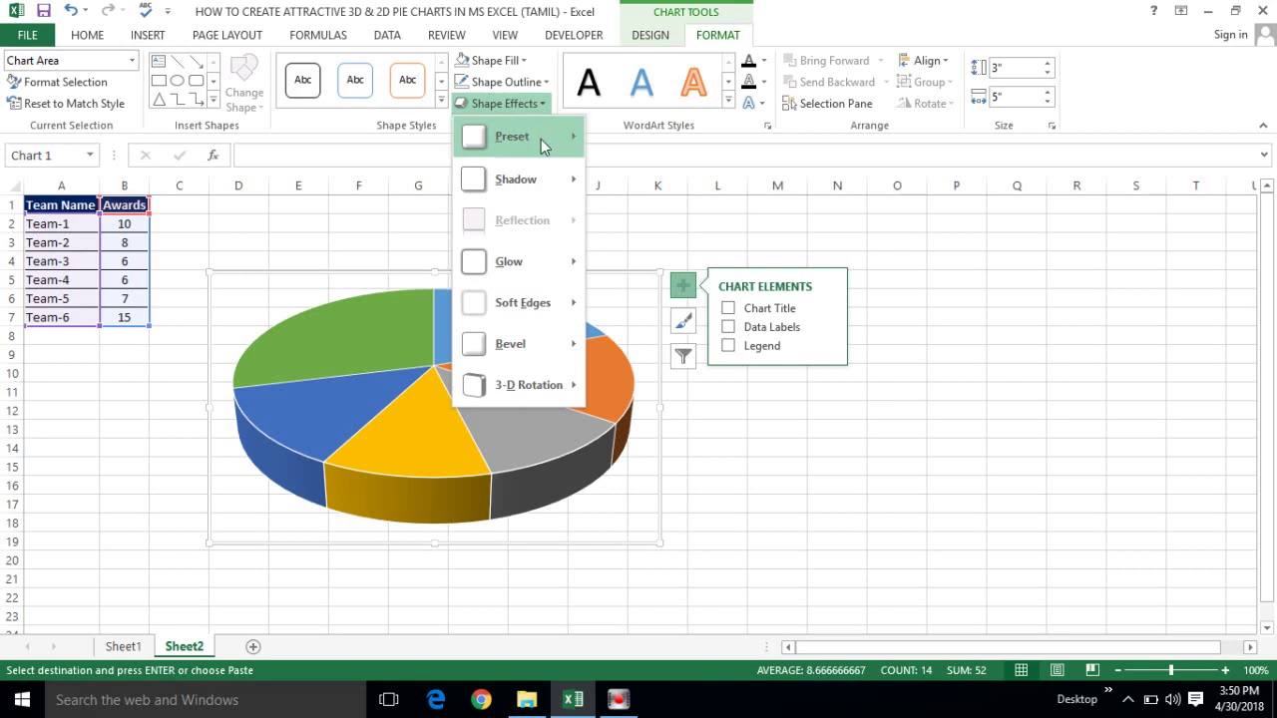
{"action": "mouse_move", "coordinate": [541, 139]}
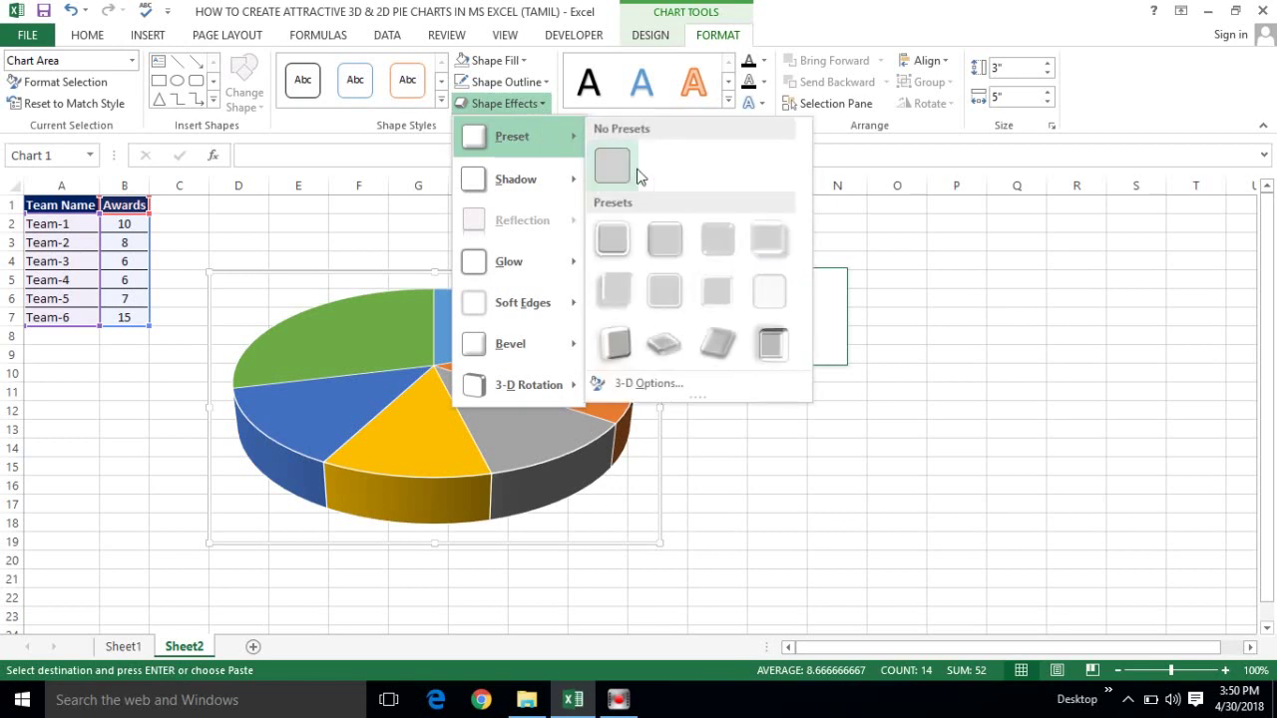
{"action": "left_click", "coordinate": [659, 245]}
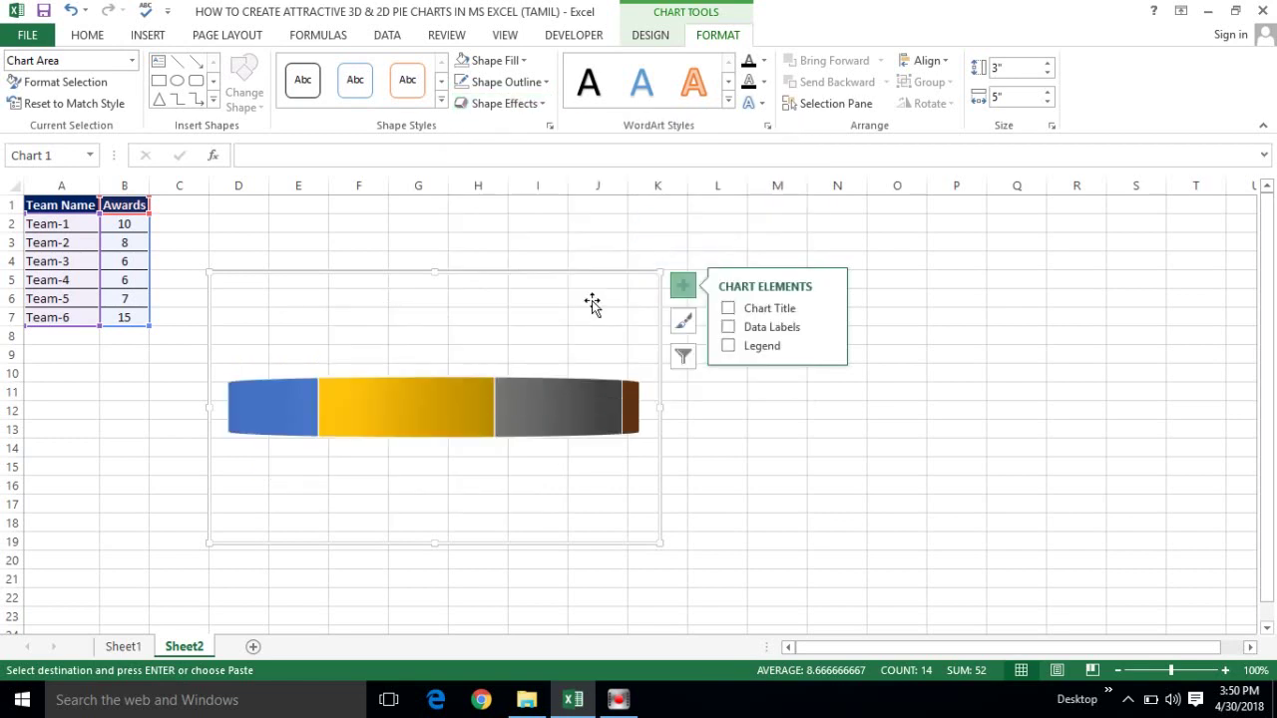
- Open the 3-D Rotation settings from the Awards series' context menu
{"action": "left_click", "coordinate": [701, 421]}
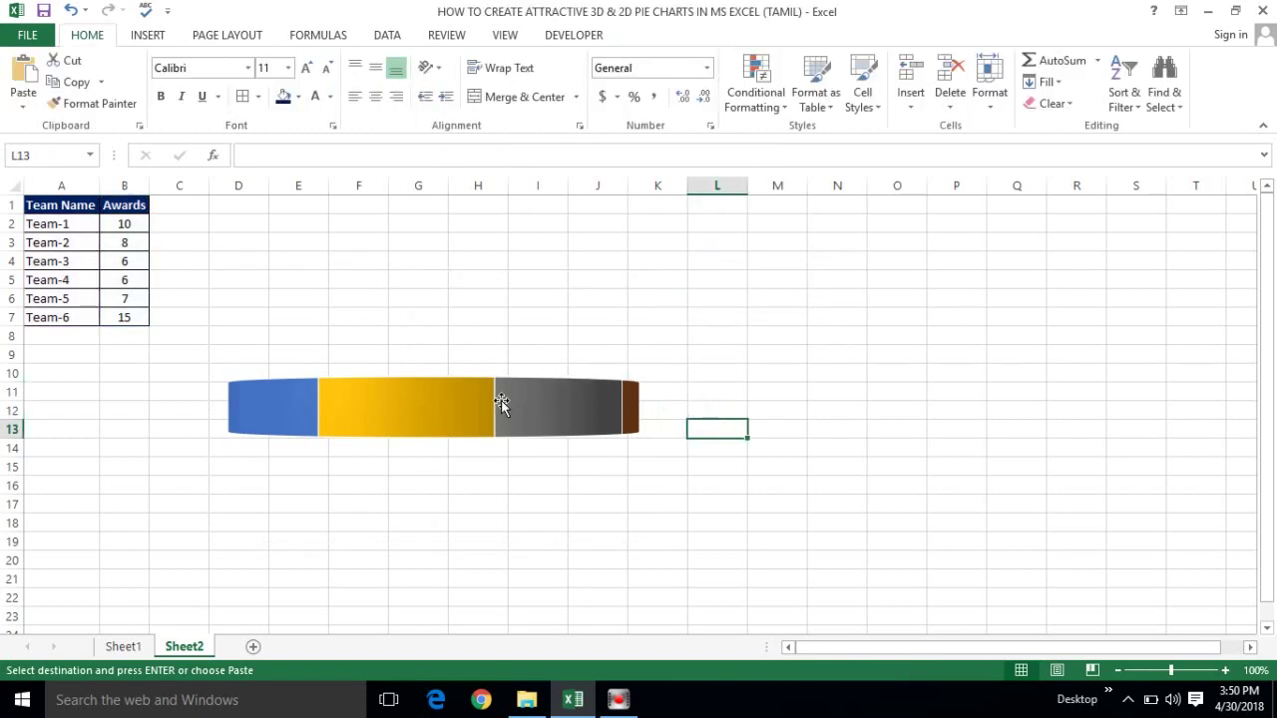
{"action": "left_click", "coordinate": [422, 401]}
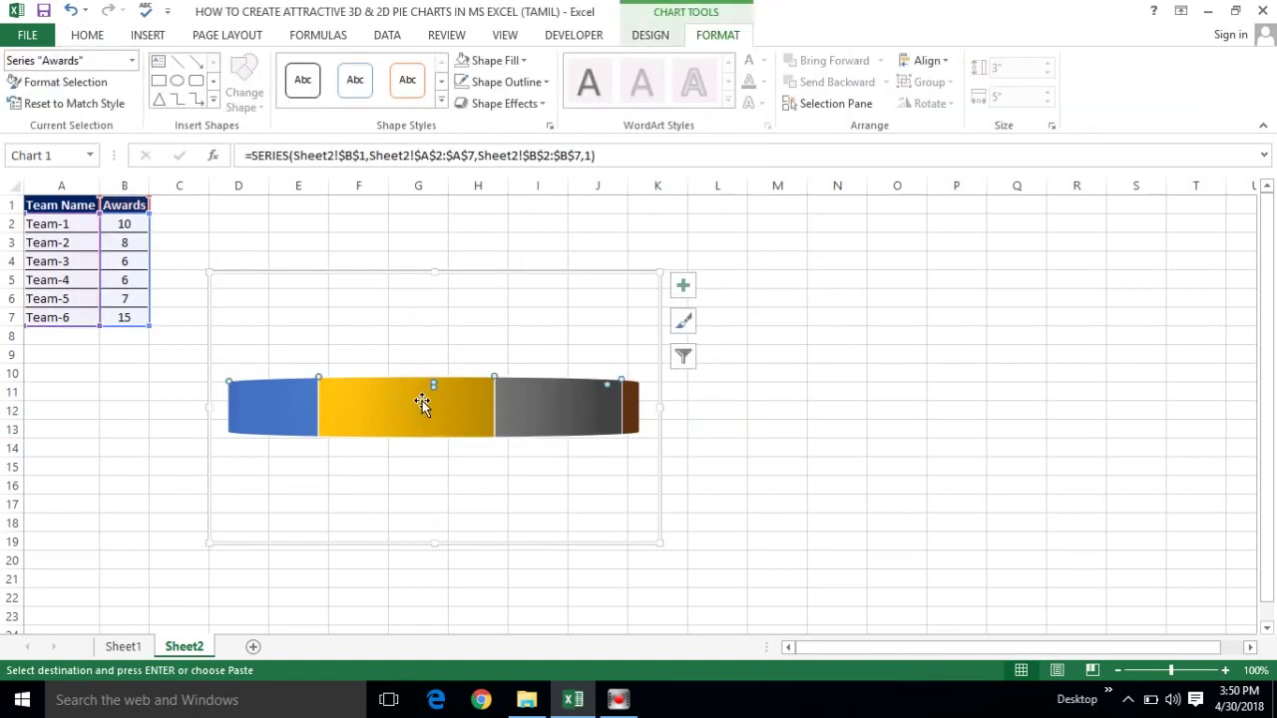
{"action": "right_click", "coordinate": [422, 403]}
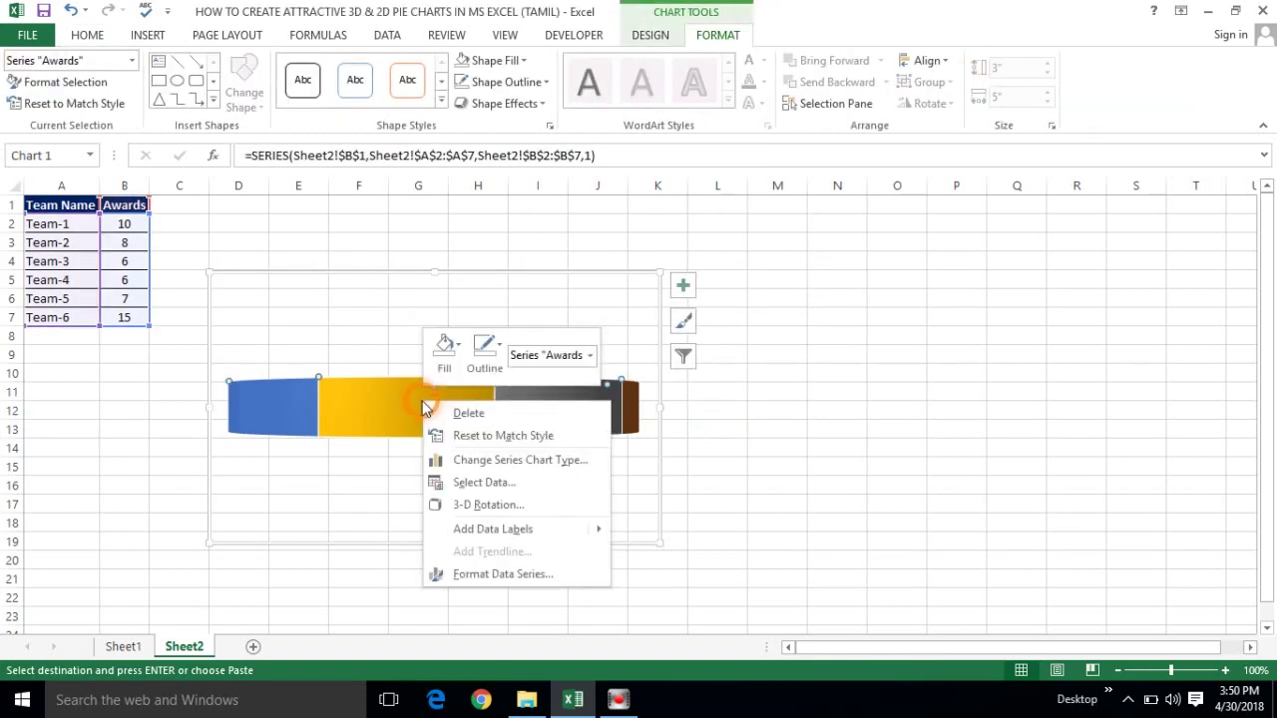
{"action": "left_click", "coordinate": [472, 505]}
- Set the chart's Y Rotation to 30° to tilt the pie back into view
{"action": "left_click", "coordinate": [474, 510]}
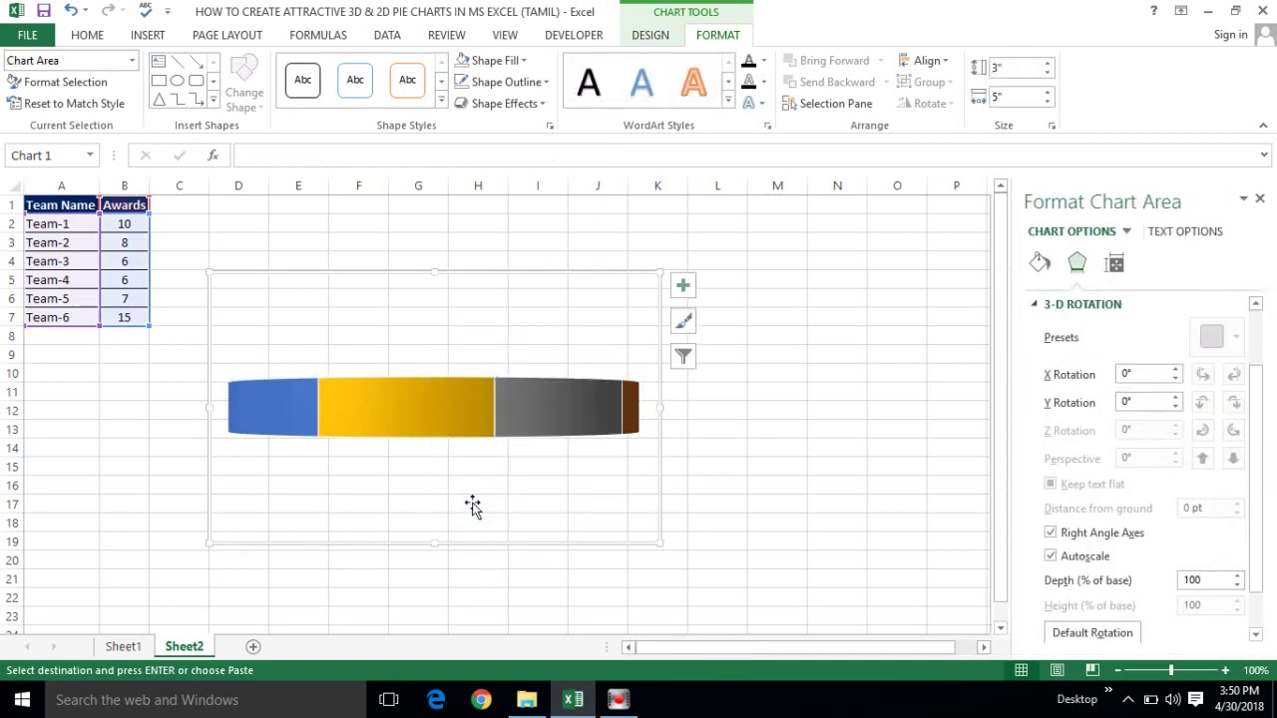
{"action": "left_click_drag", "start_coordinate": [1022, 410], "coordinate": [1015, 411]}
{"action": "left_click", "coordinate": [1144, 401]}
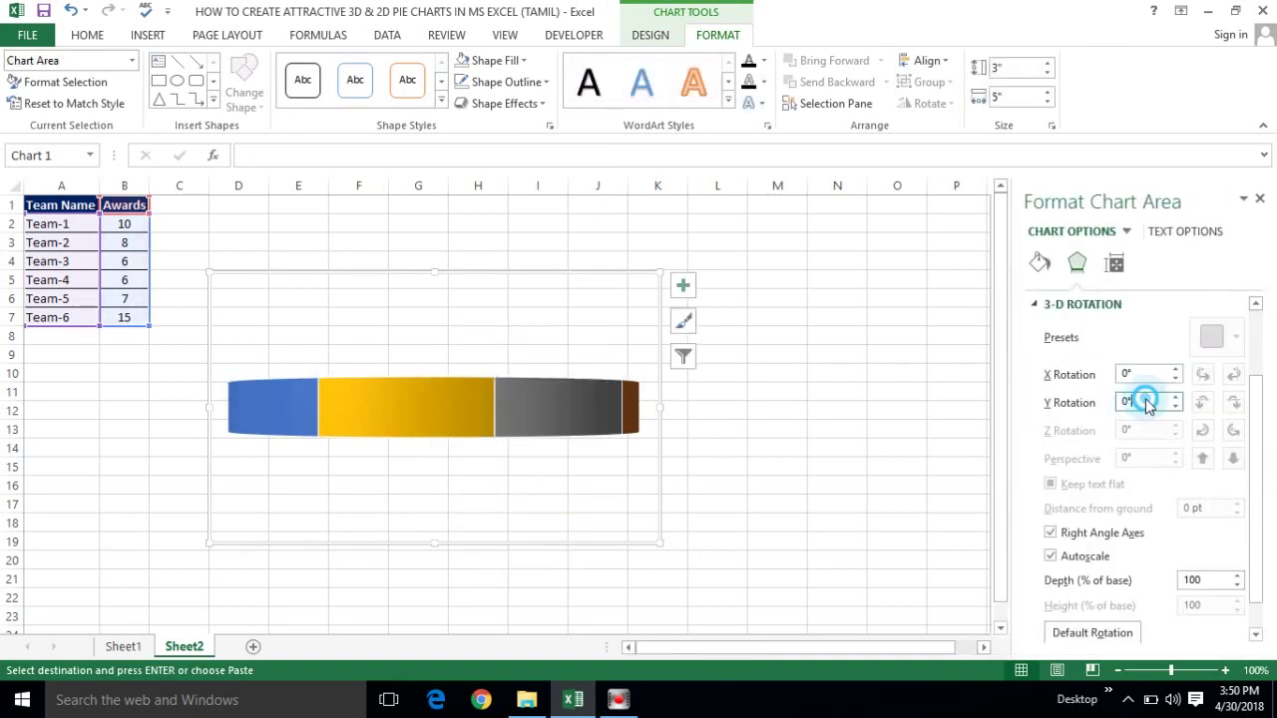
{"action": "type", "text": "-"}
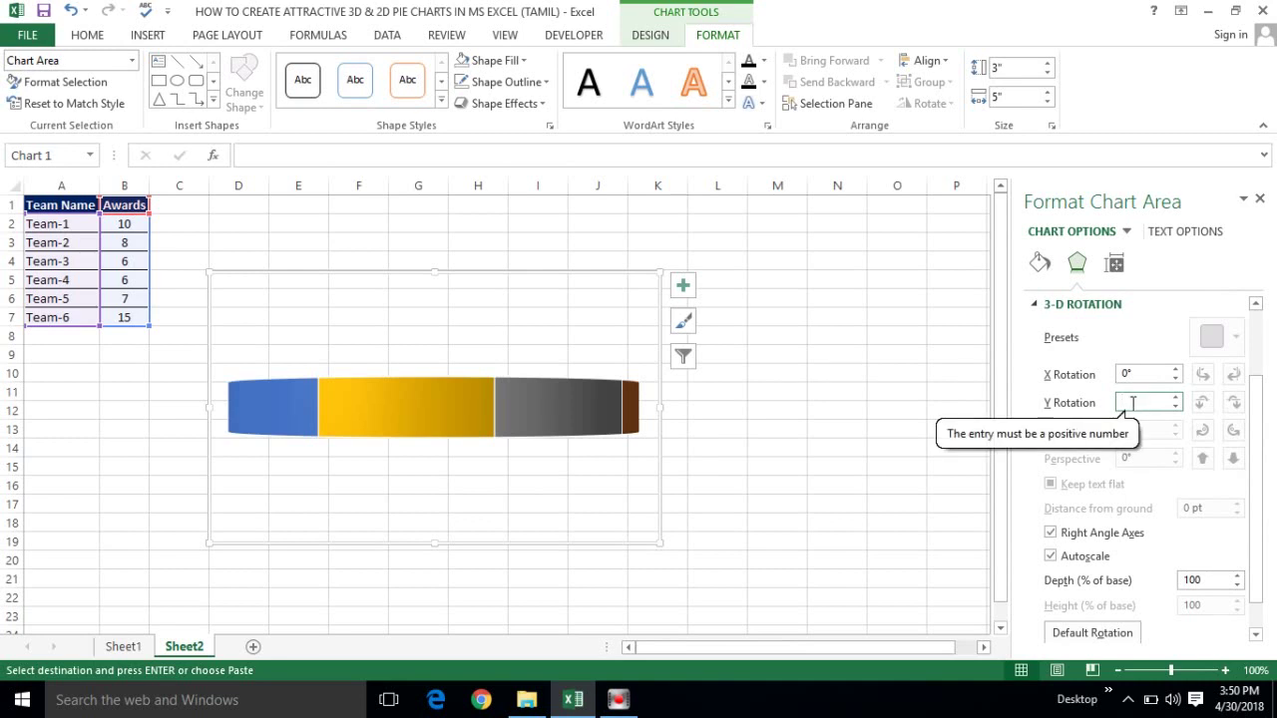
{"action": "type", "text": "30"}
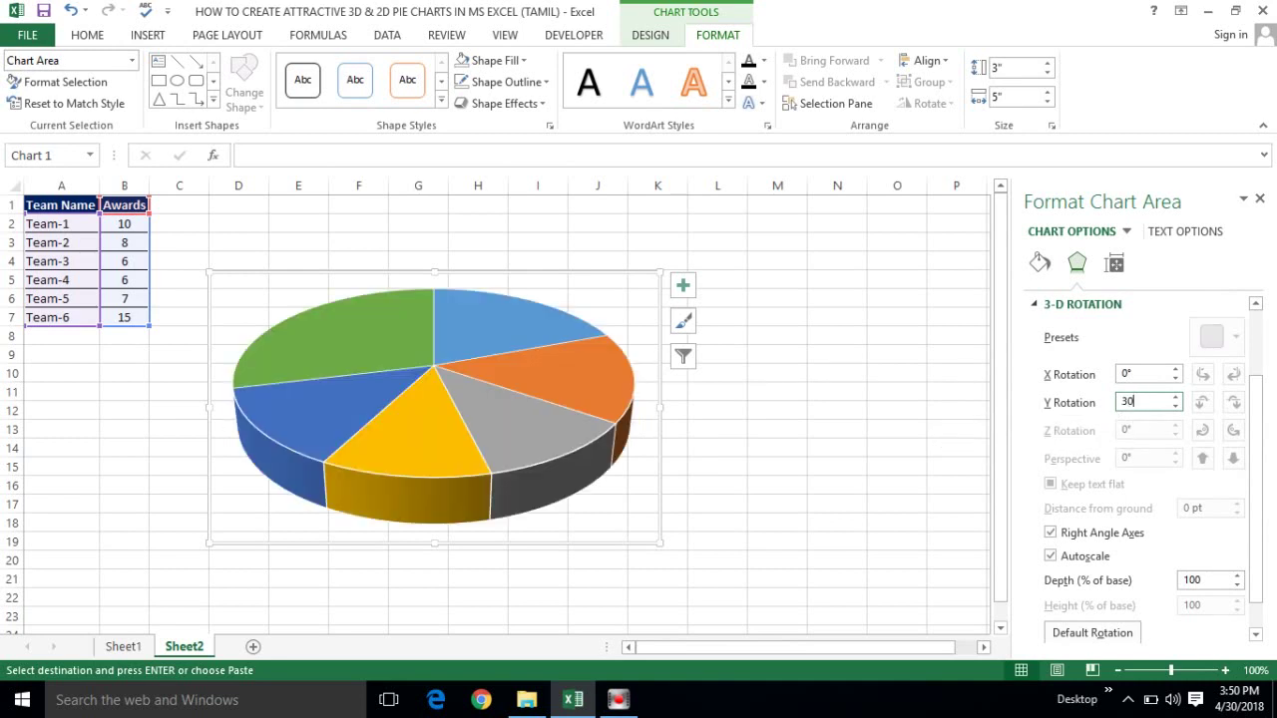
{"action": "left_click", "coordinate": [755, 371]}
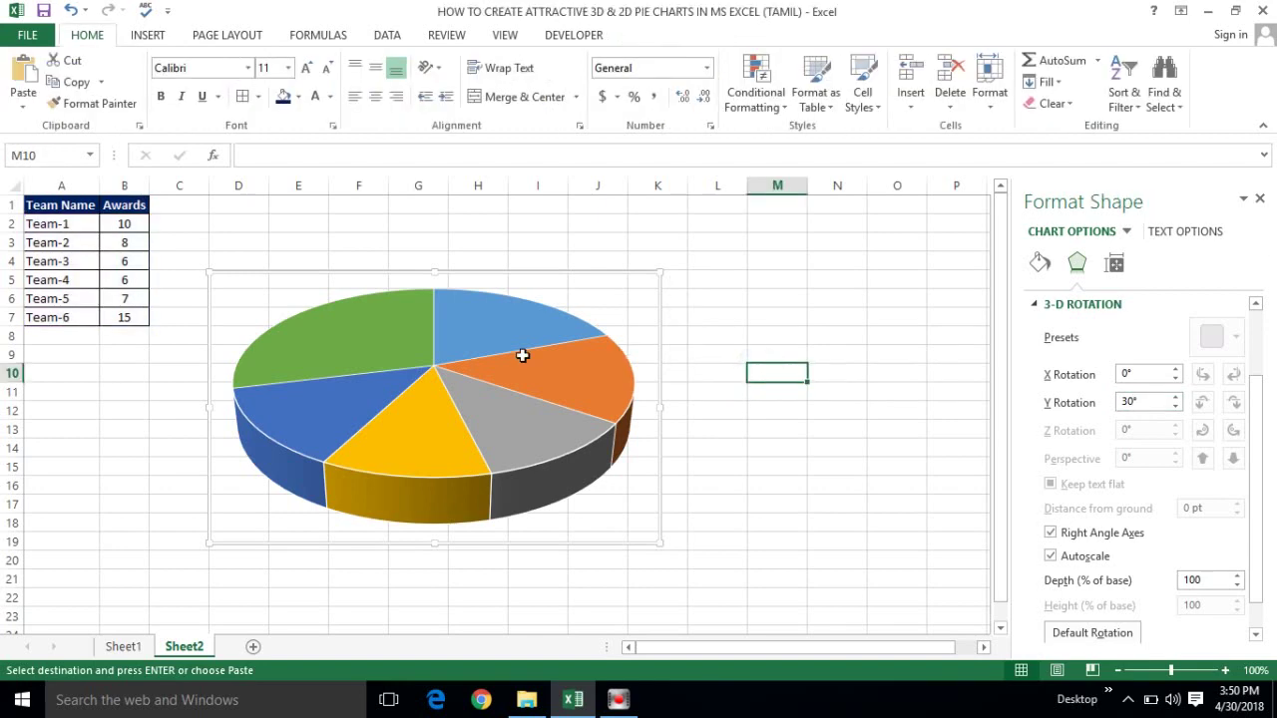
- Set the pie series' Pie Explosion to 10% in Format Data Series
{"action": "left_click", "coordinate": [420, 408]}
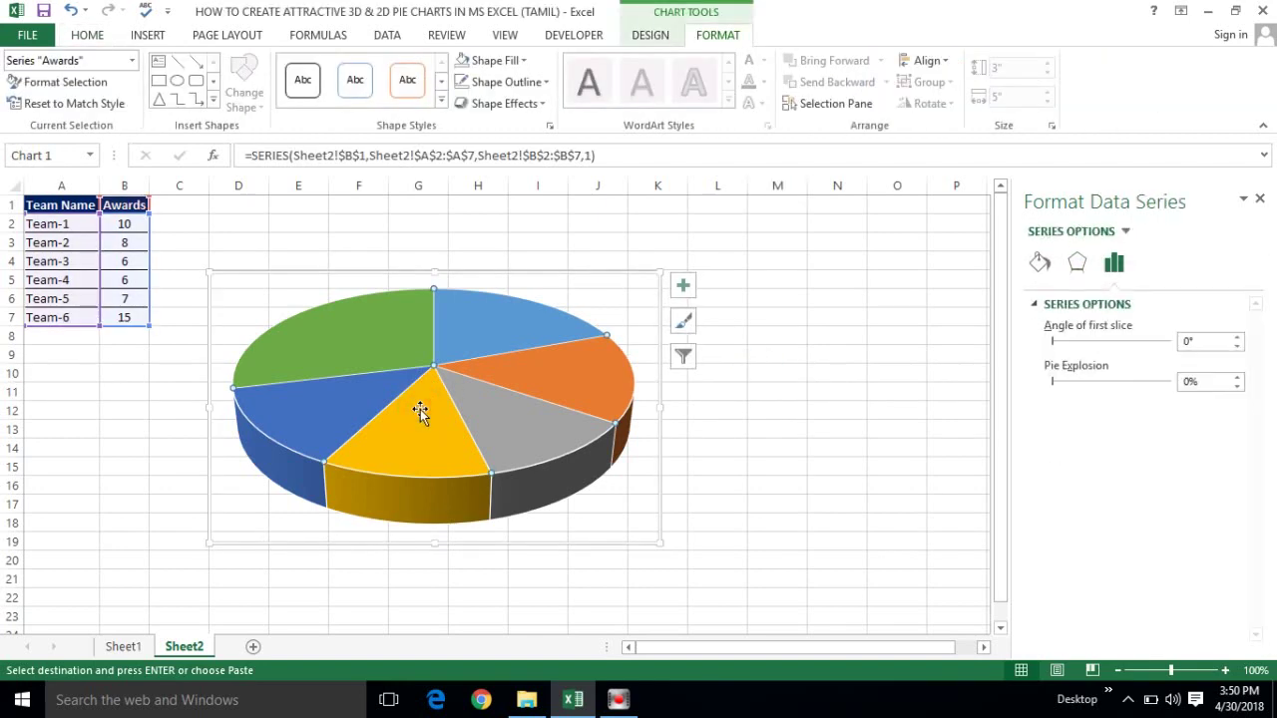
{"action": "right_click", "coordinate": [420, 410]}
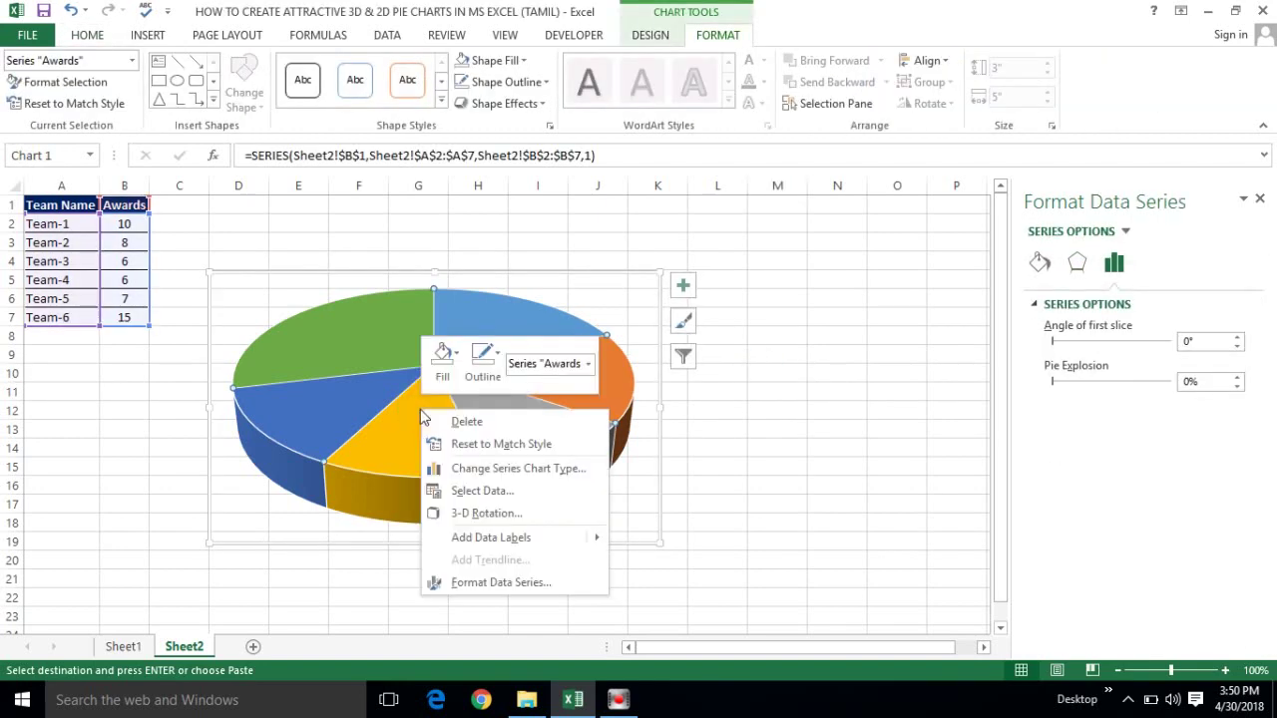
{"action": "left_click", "coordinate": [475, 584]}
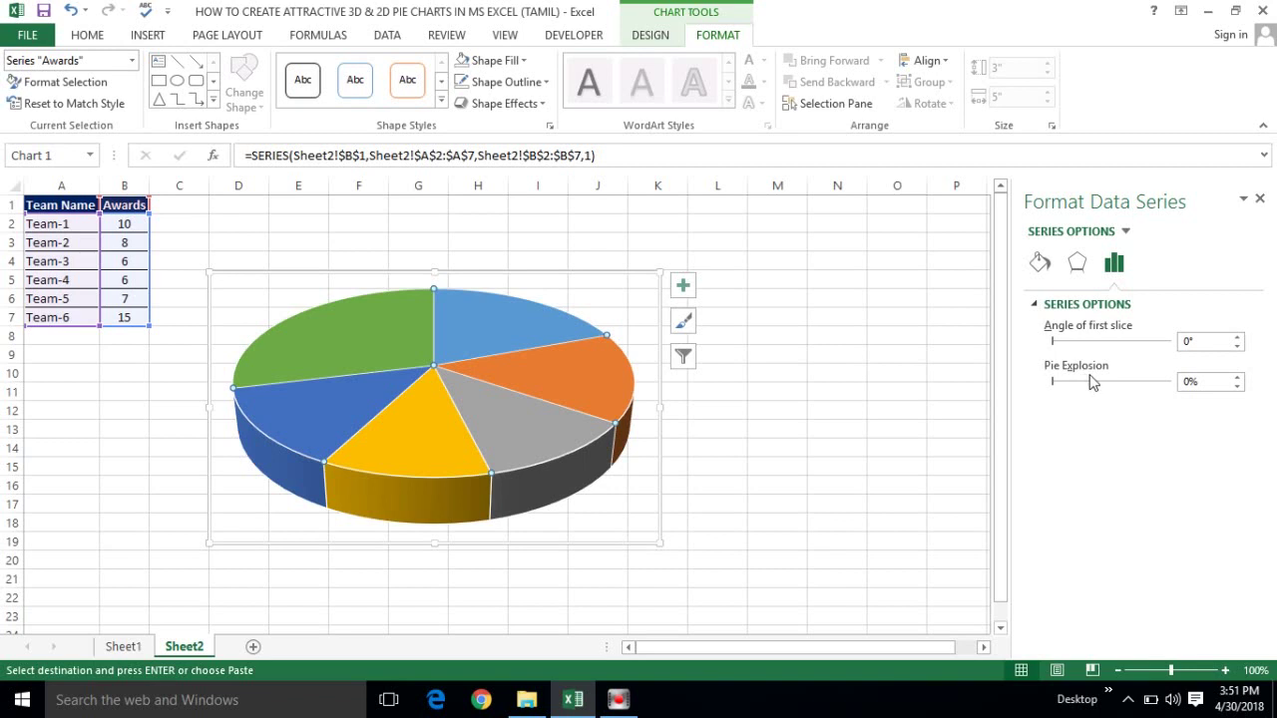
{"action": "double_click", "coordinate": [1208, 383]}
{"action": "type", "text": "0"}
{"action": "left_click", "coordinate": [933, 407]}
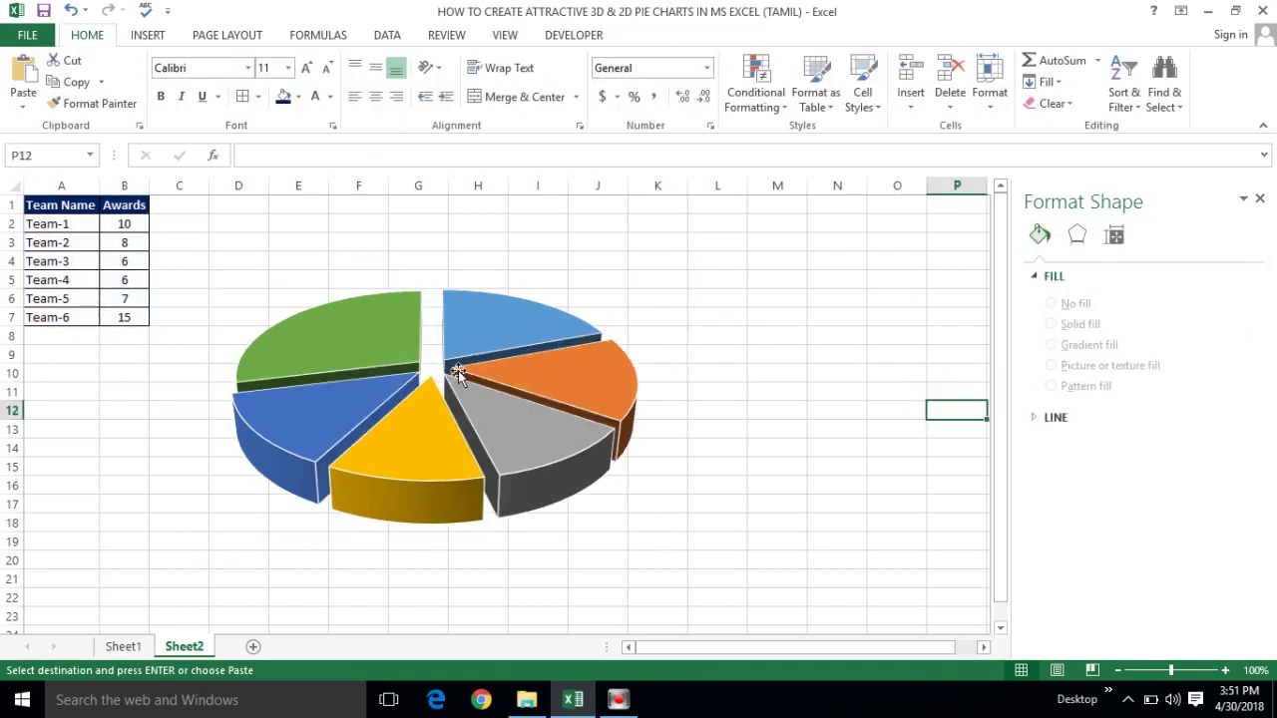
- Enter 5 awards for Team-1 in B2 and 5 for Team-6 in B7
{"action": "mouse_move", "coordinate": [369, 369]}
{"action": "mouse_move", "coordinate": [483, 439]}
{"action": "left_click", "coordinate": [125, 224]}
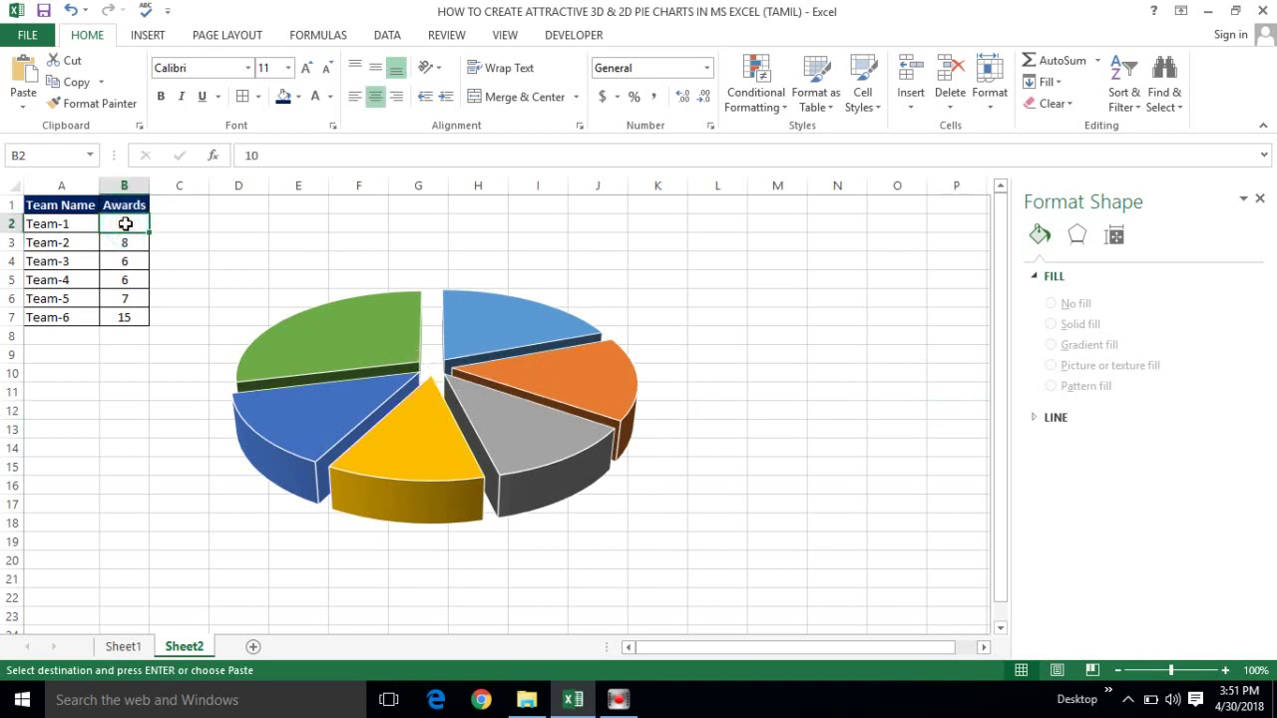
{"action": "type", "text": "5"}
{"action": "key", "text": "Return"}
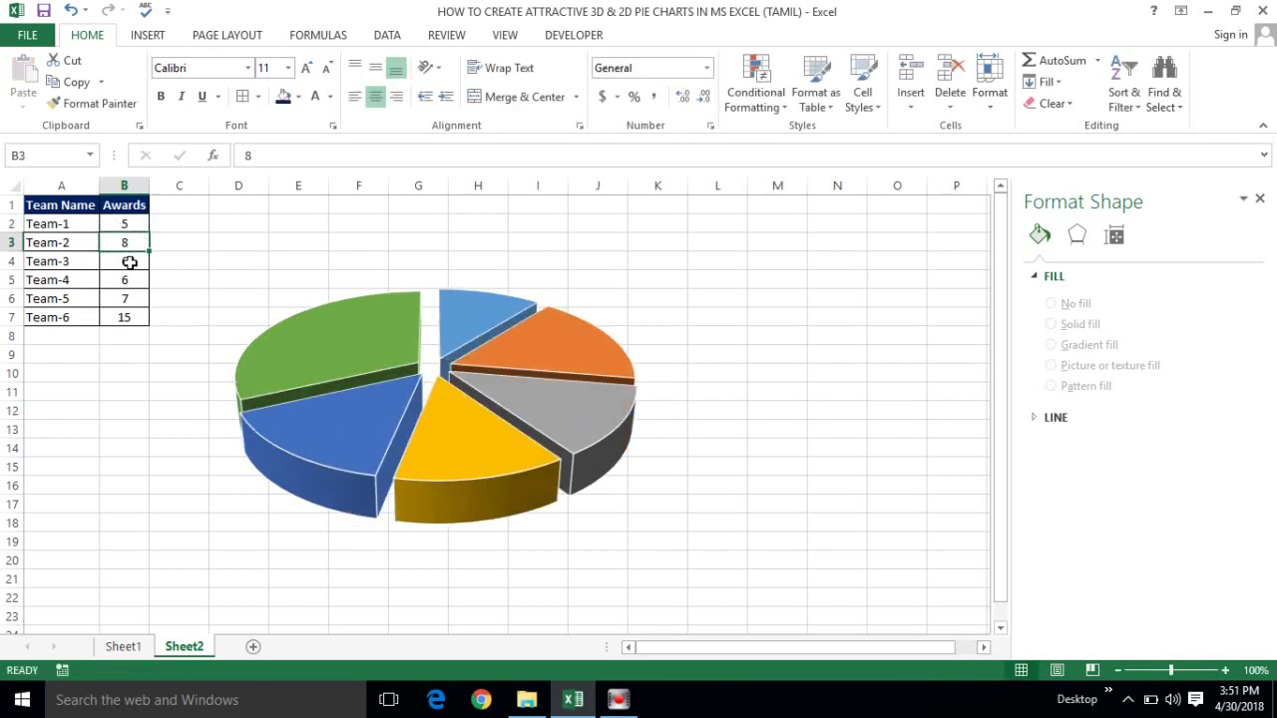
{"action": "left_click", "coordinate": [122, 315]}
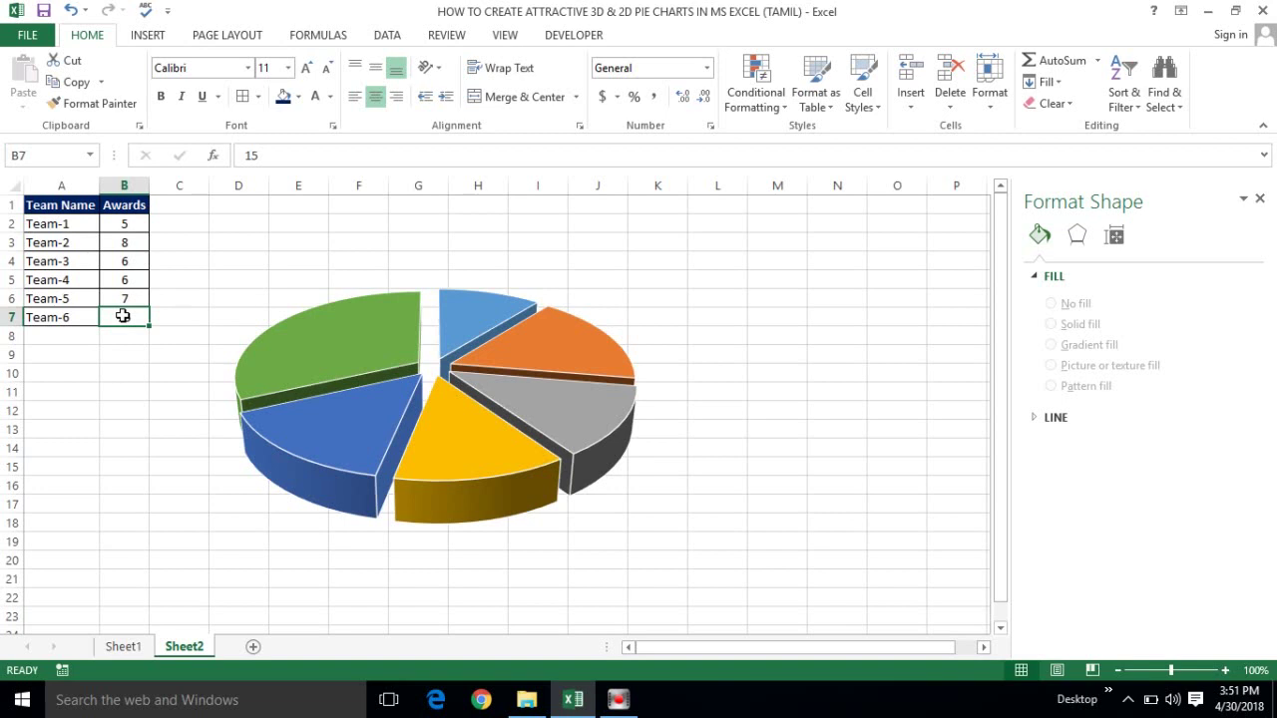
{"action": "type", "text": "5"}
{"action": "key", "text": "Return"}
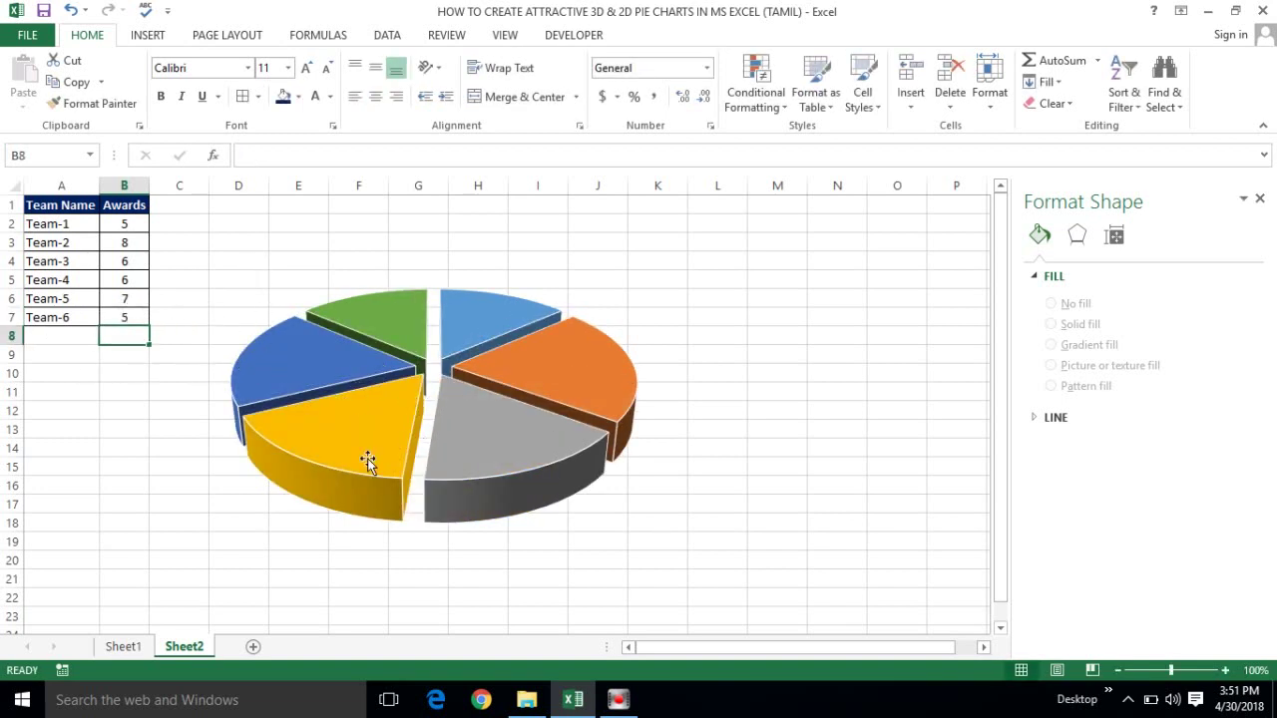
{"action": "left_click", "coordinate": [367, 309]}
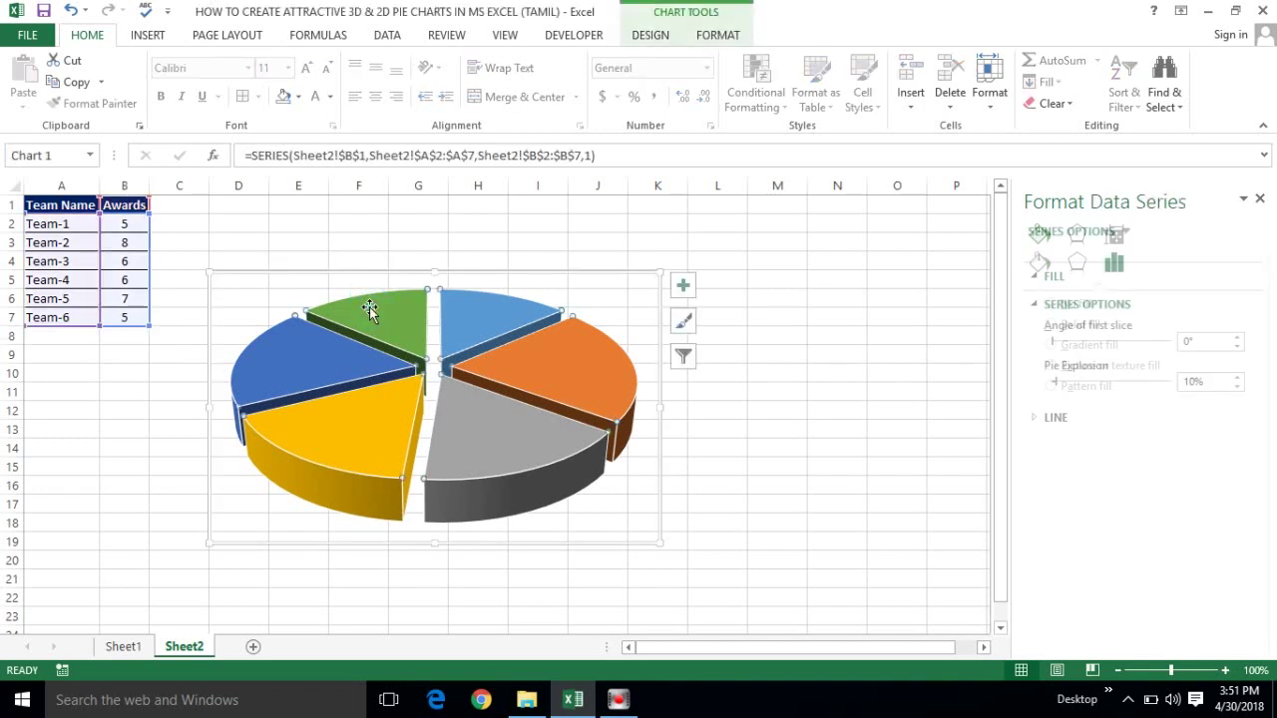
- Select the whole pie series and add data labels to its slices
{"action": "left_click", "coordinate": [313, 418]}
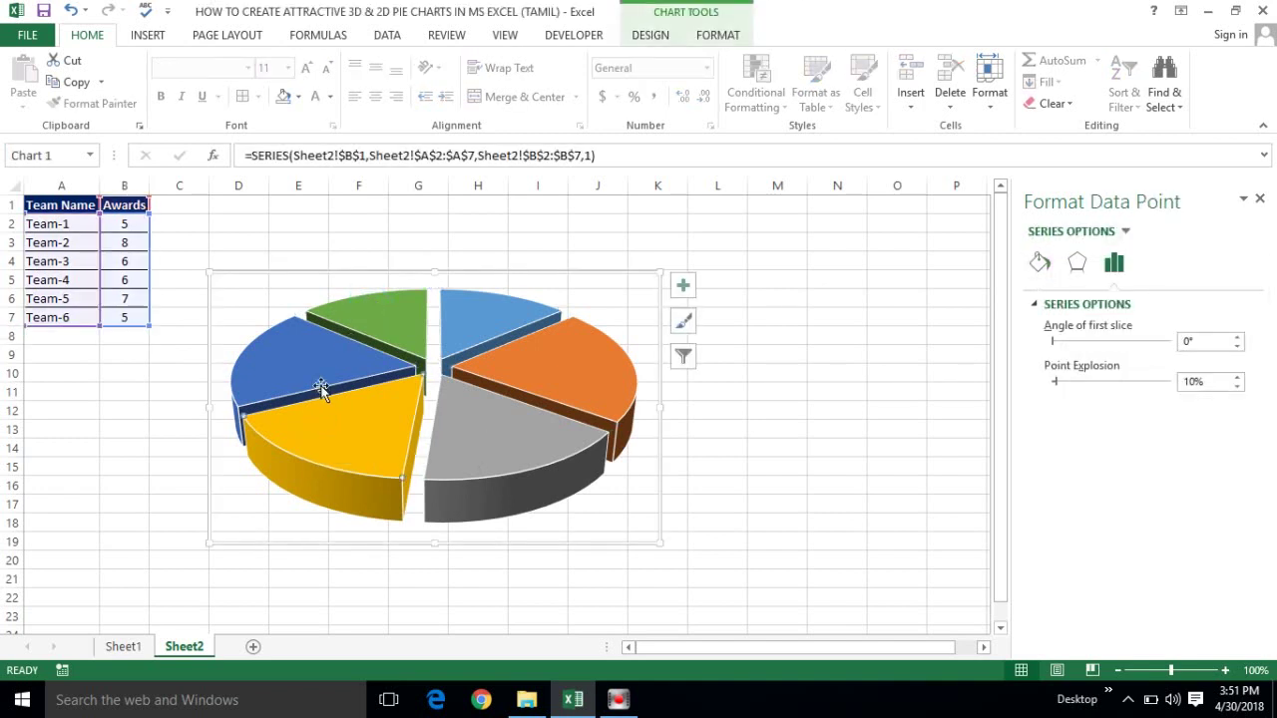
{"action": "left_click", "coordinate": [327, 372]}
{"action": "left_click", "coordinate": [221, 484]}
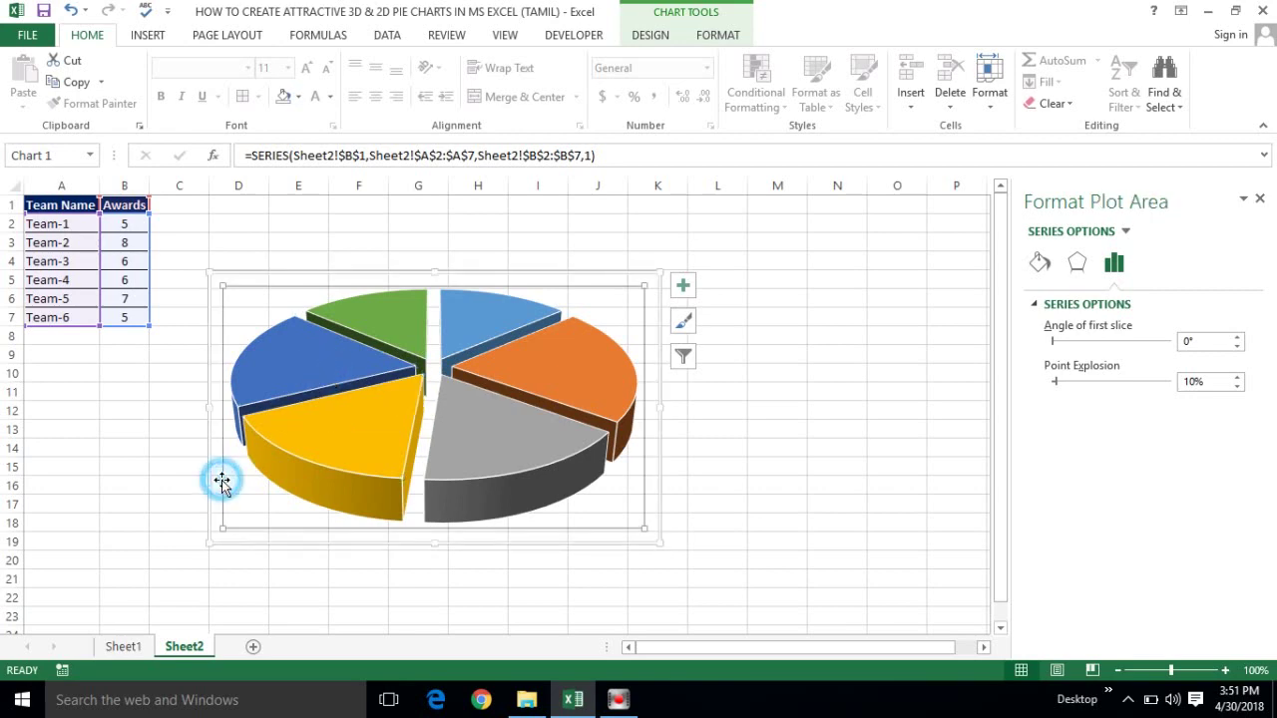
{"action": "left_click", "coordinate": [334, 412]}
{"action": "left_click", "coordinate": [333, 414]}
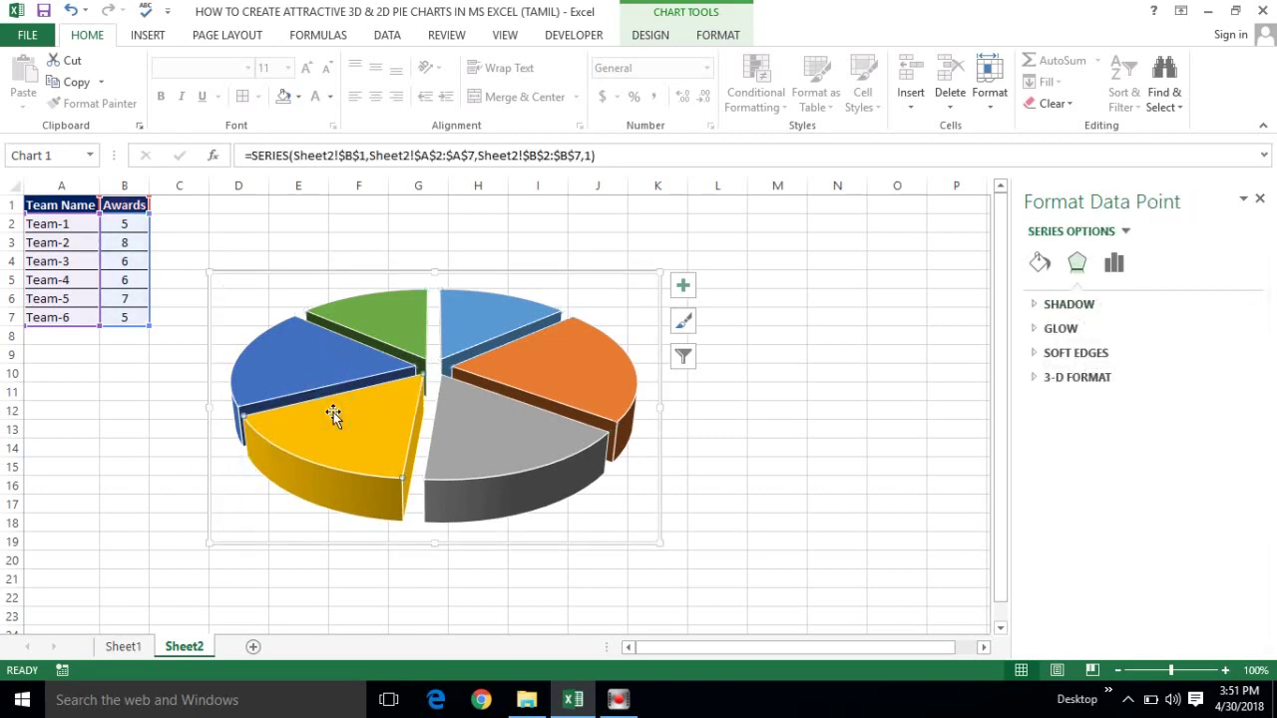
{"action": "left_click", "coordinate": [177, 523]}
{"action": "left_click", "coordinate": [257, 479]}
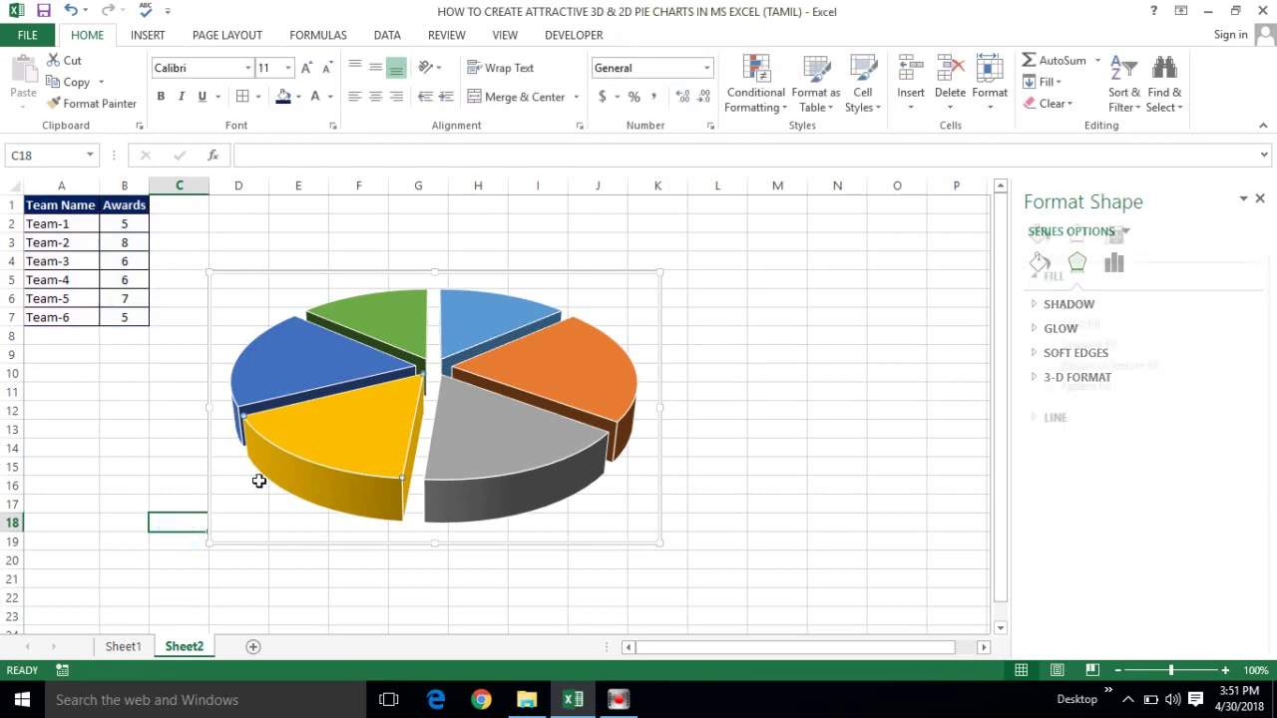
{"action": "left_click", "coordinate": [262, 479]}
{"action": "left_click", "coordinate": [300, 424]}
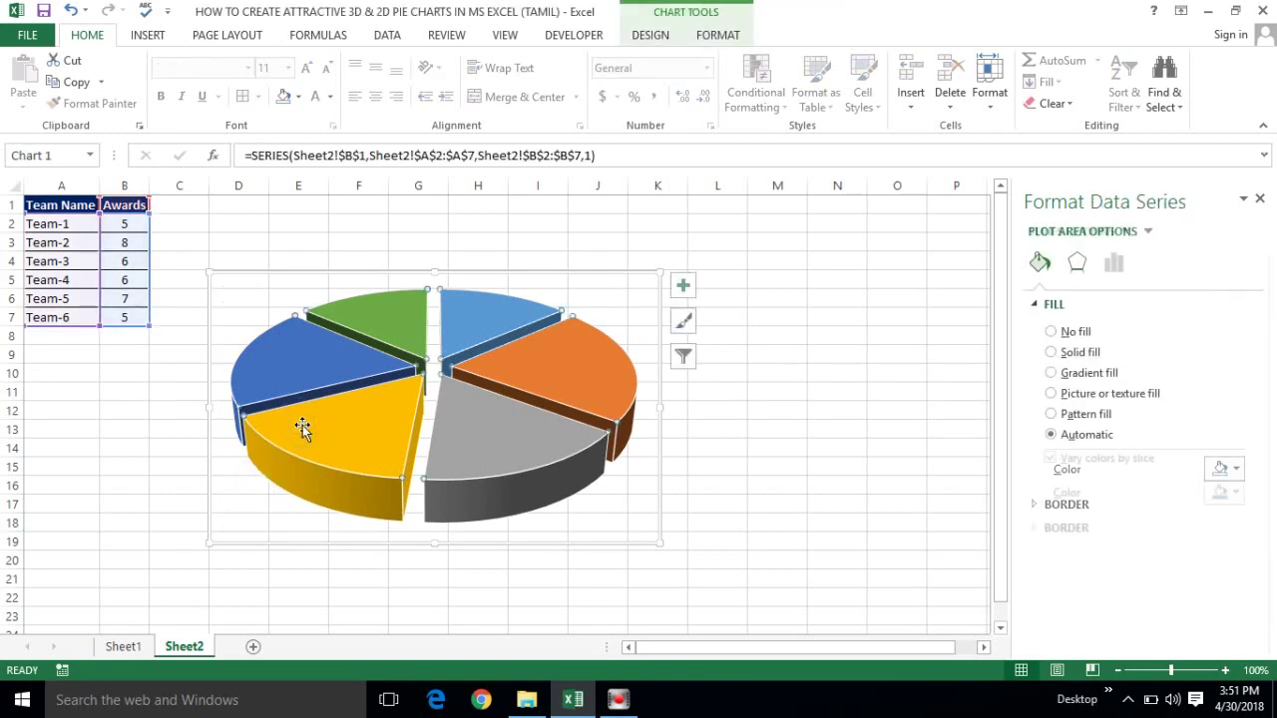
{"action": "right_click", "coordinate": [303, 427]}
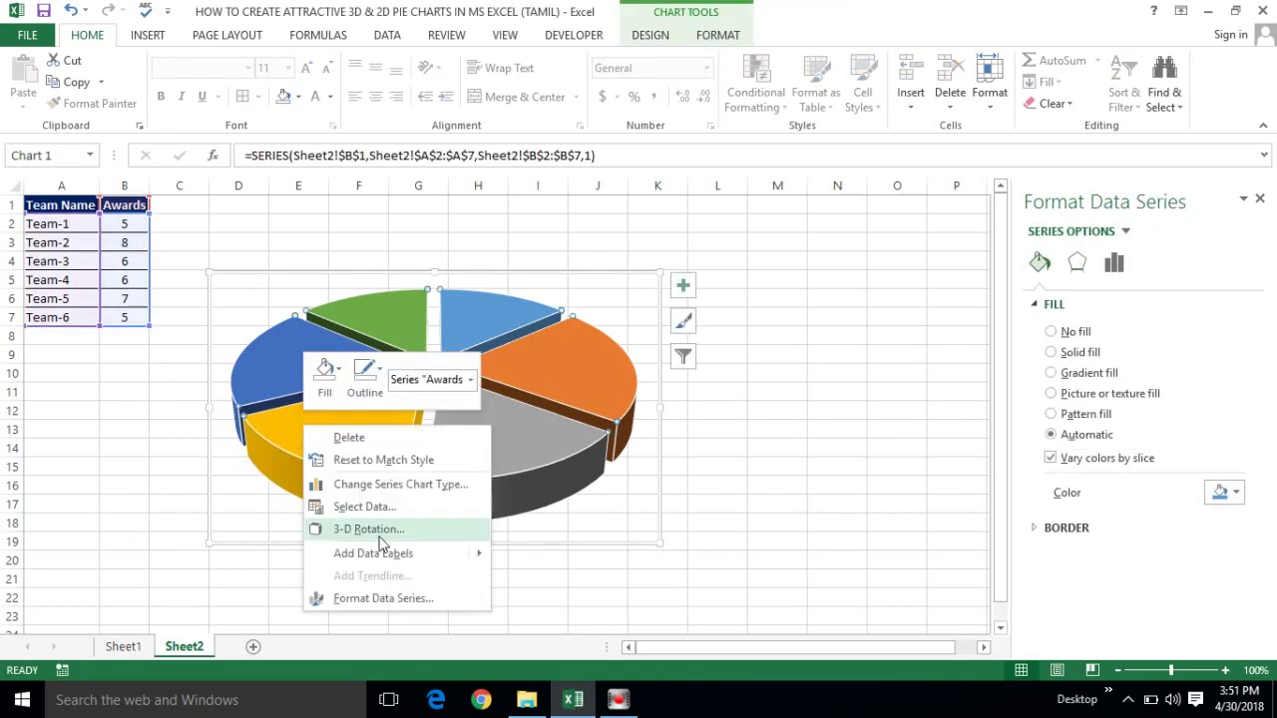
{"action": "mouse_move", "coordinate": [472, 556]}
{"action": "left_click", "coordinate": [513, 556]}
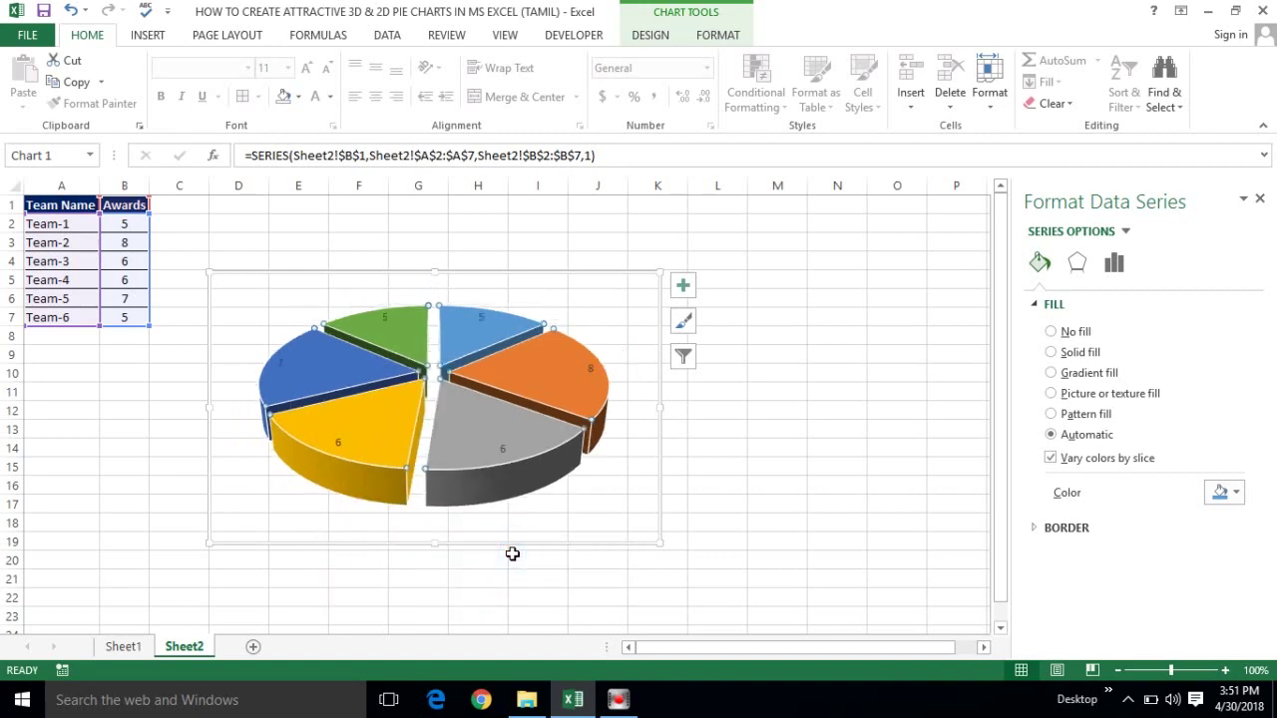
- Add category names to the labels, place them at Inside End and make them bold
{"action": "left_click", "coordinate": [384, 318]}
{"action": "right_click", "coordinate": [384, 319]}
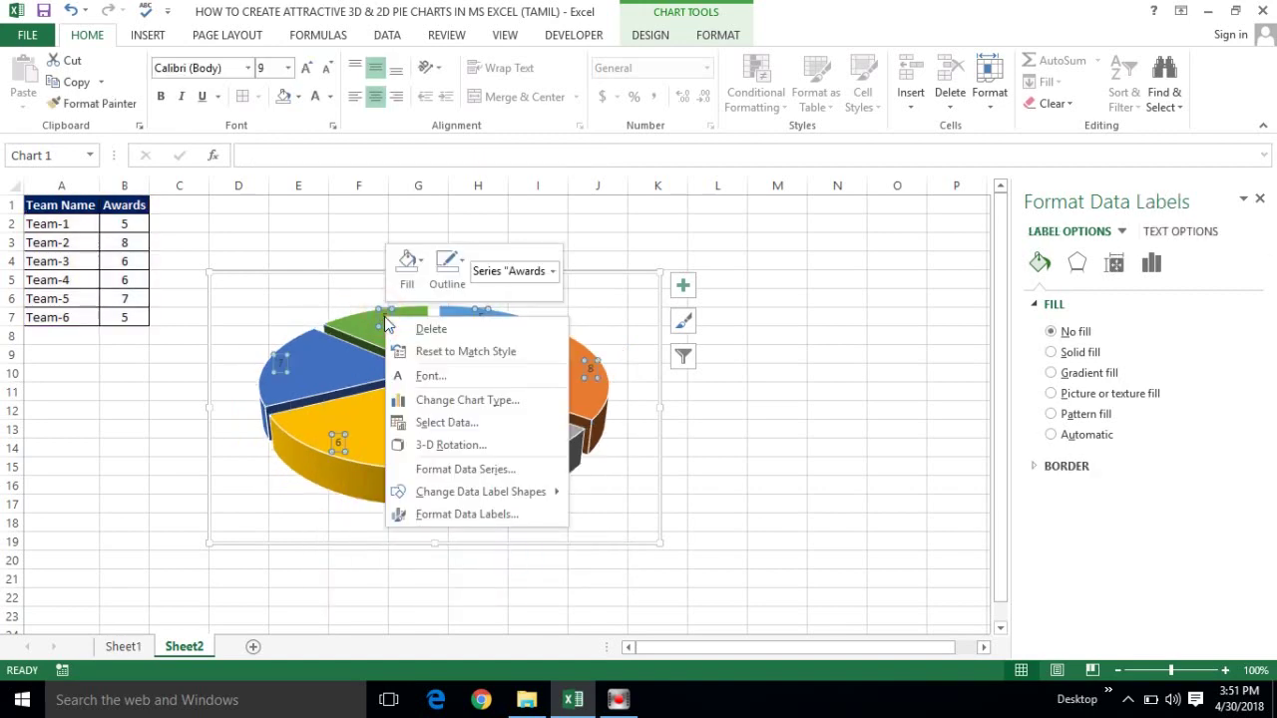
{"action": "mouse_move", "coordinate": [479, 496]}
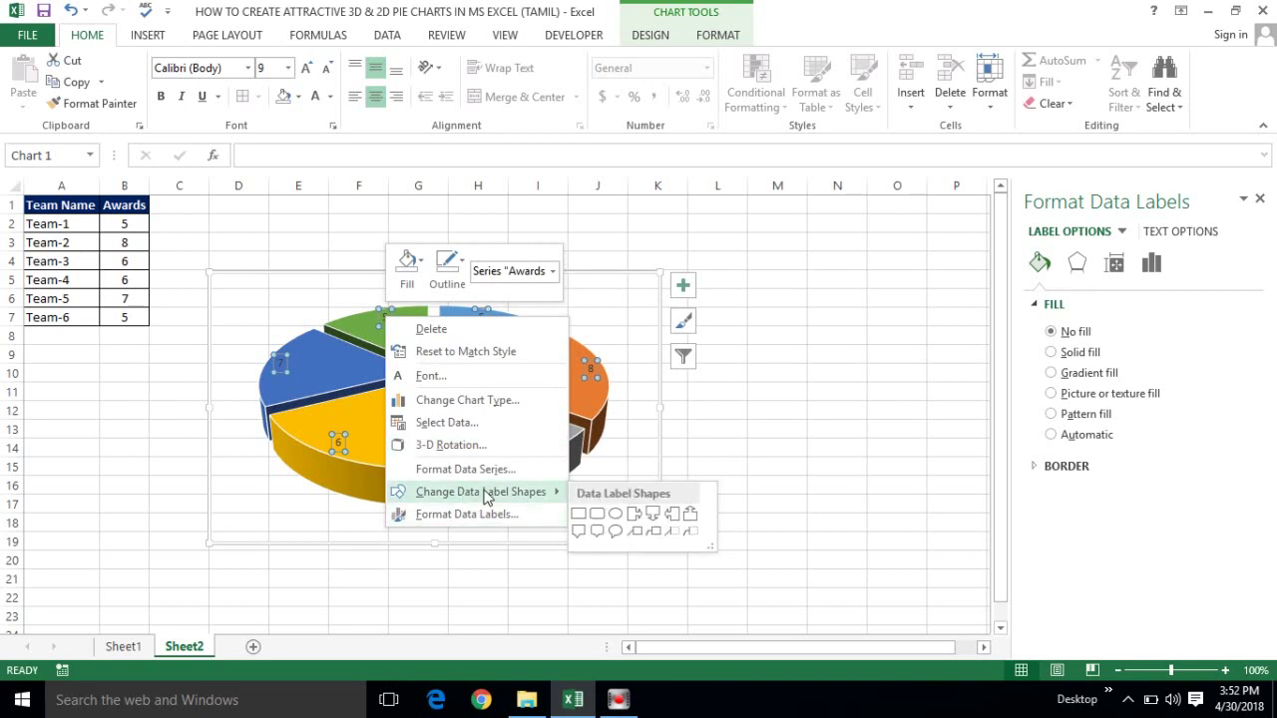
{"action": "left_click", "coordinate": [465, 514]}
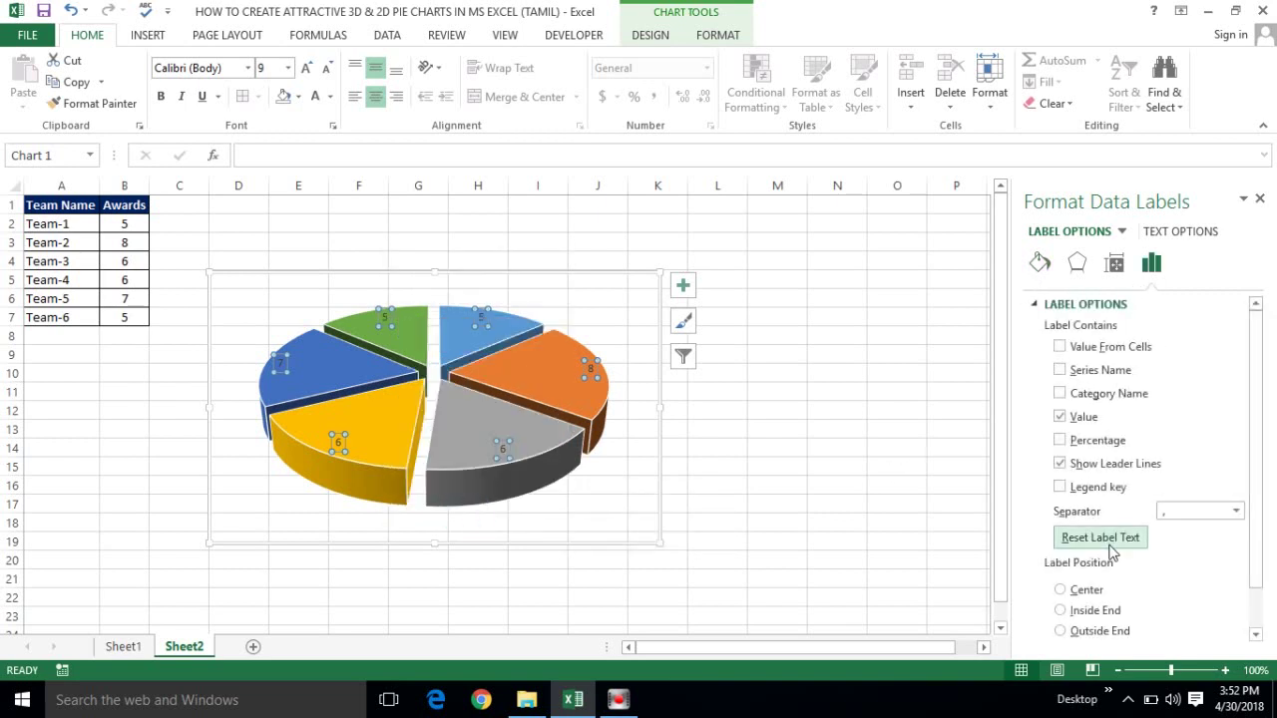
{"action": "left_click", "coordinate": [1060, 394]}
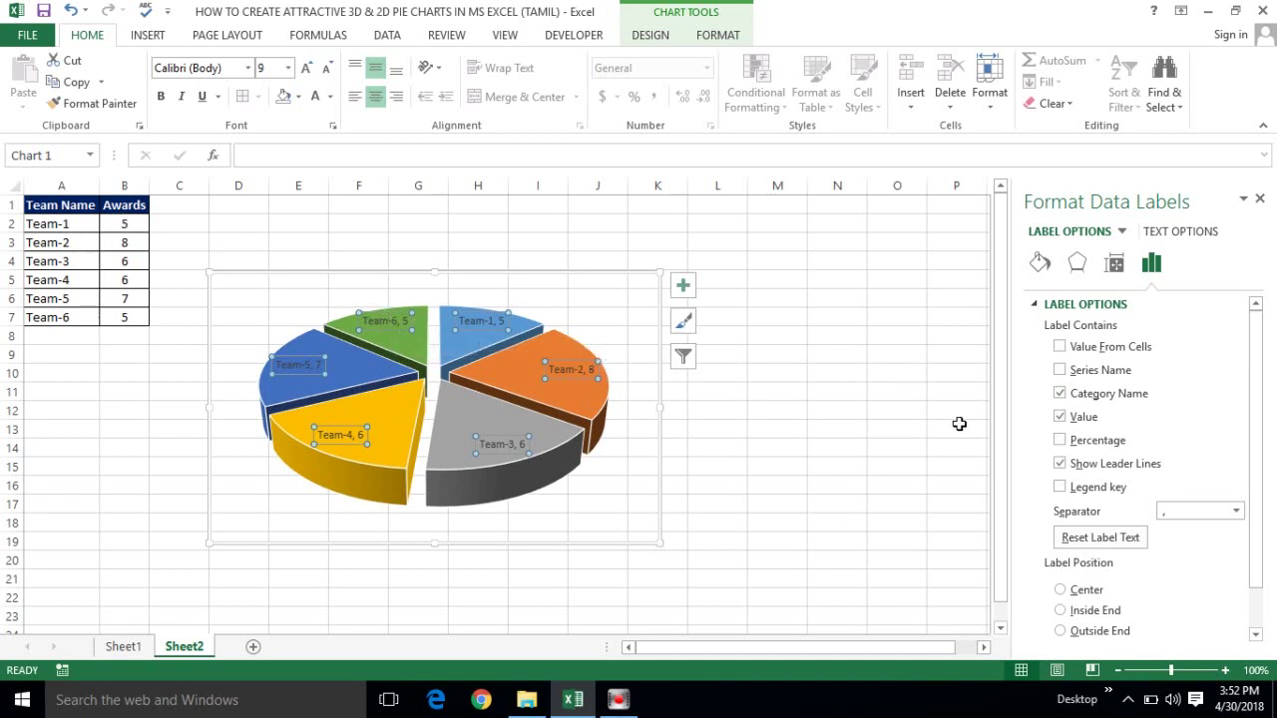
{"action": "left_click", "coordinate": [1061, 610]}
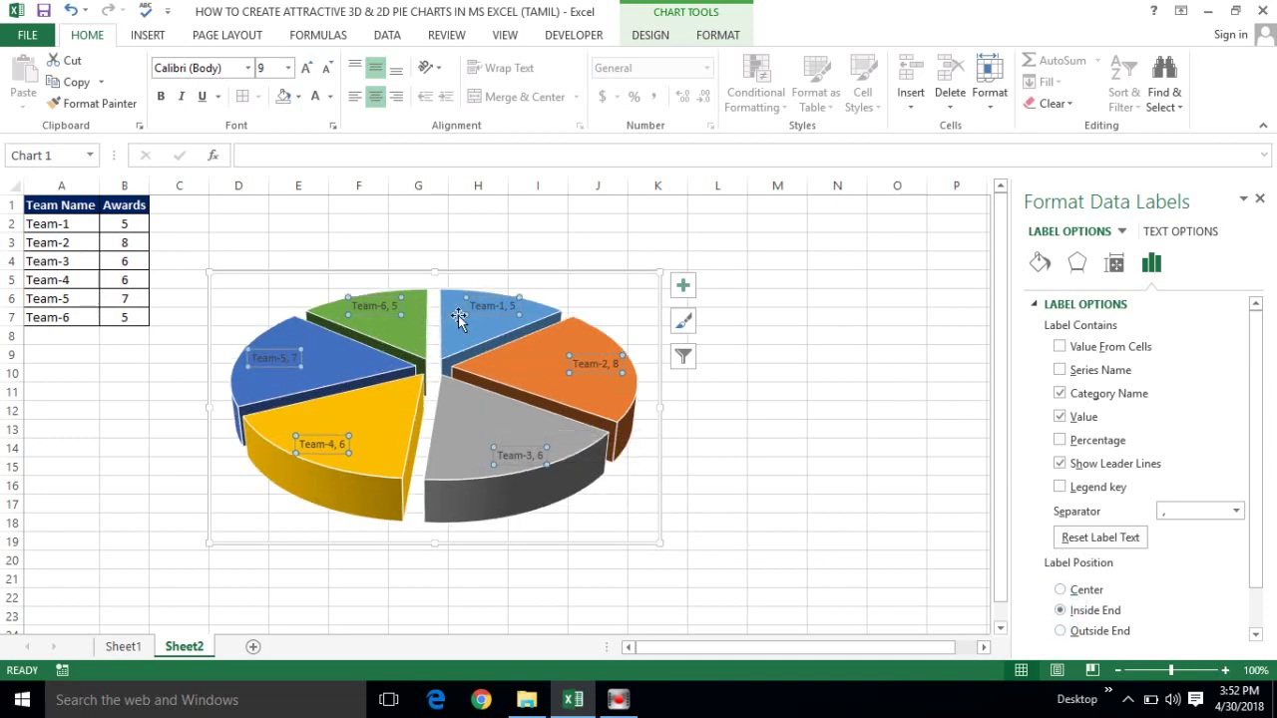
{"action": "mouse_move", "coordinate": [322, 374]}
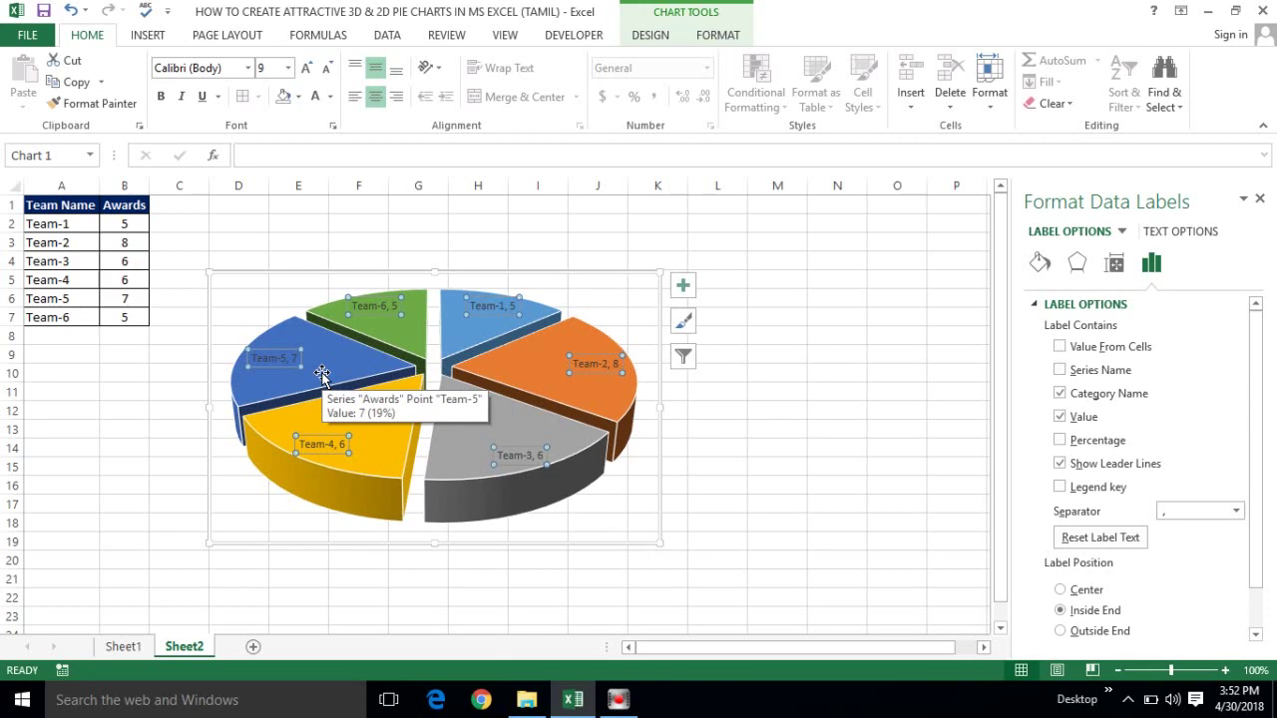
{"action": "key", "text": "ctrl+b"}
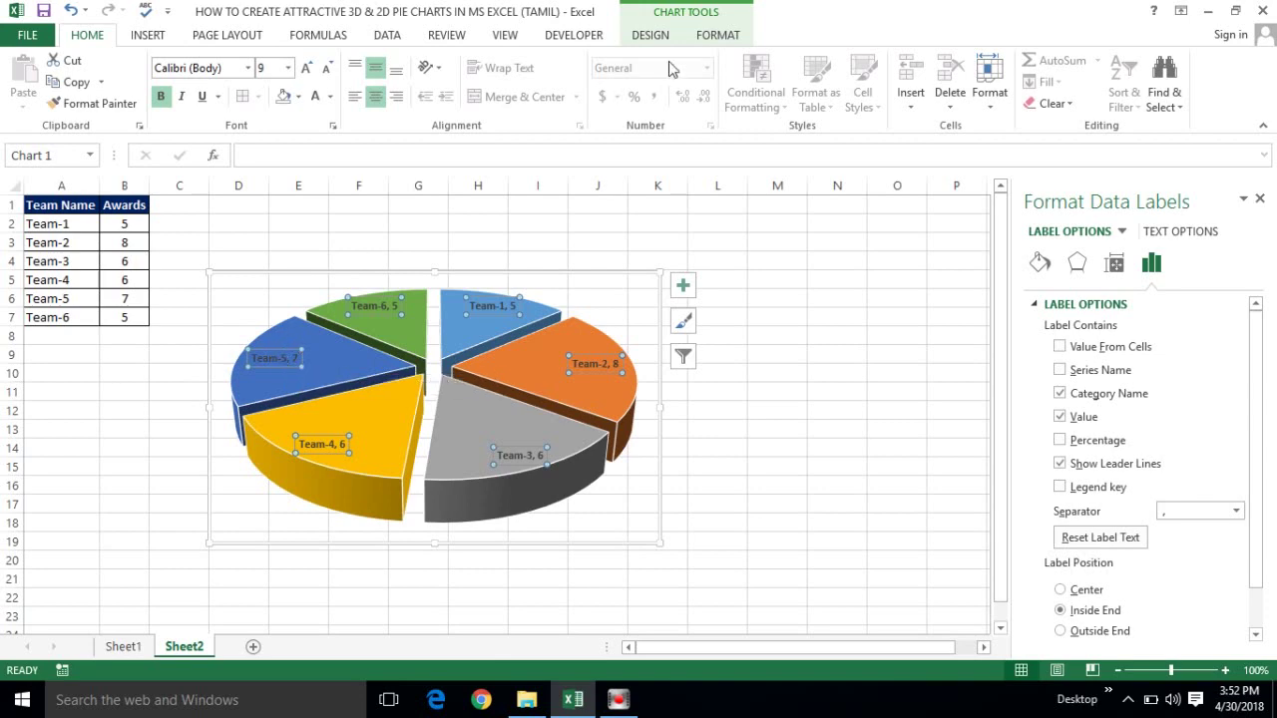
- Give the data labels a black fill, white font colour and no outline
{"action": "left_click", "coordinate": [716, 37]}
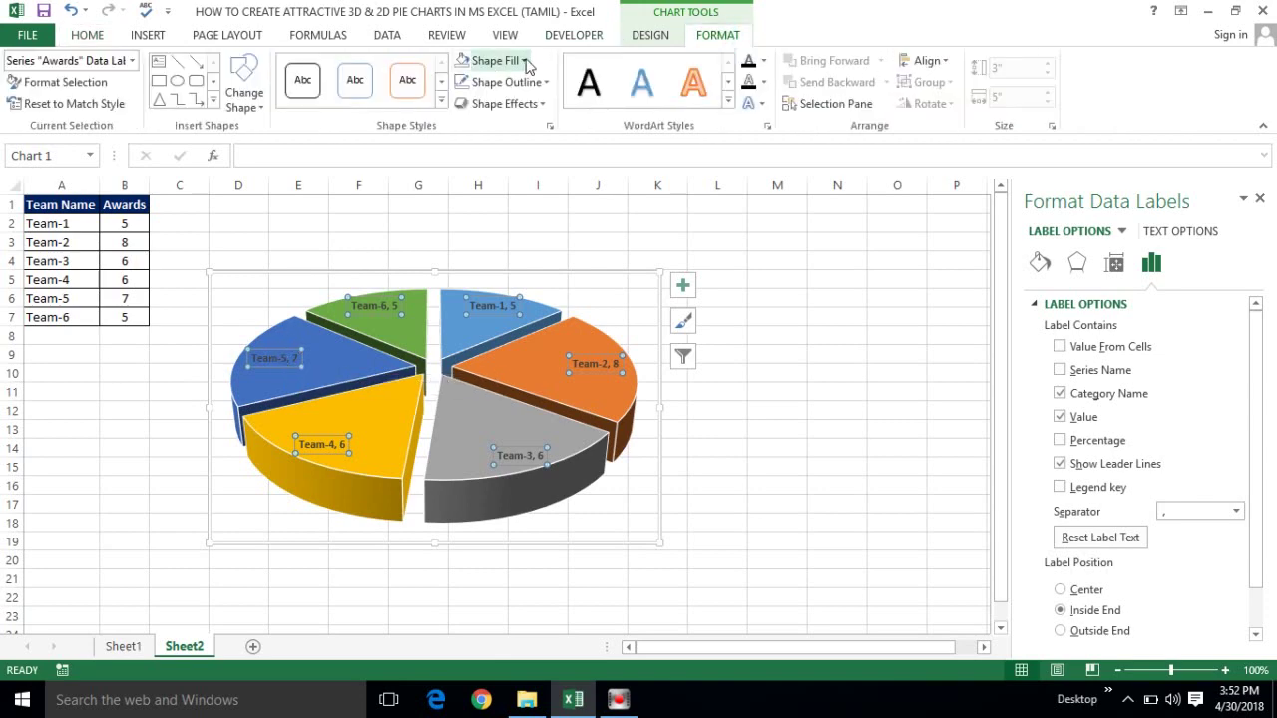
{"action": "left_click", "coordinate": [525, 61]}
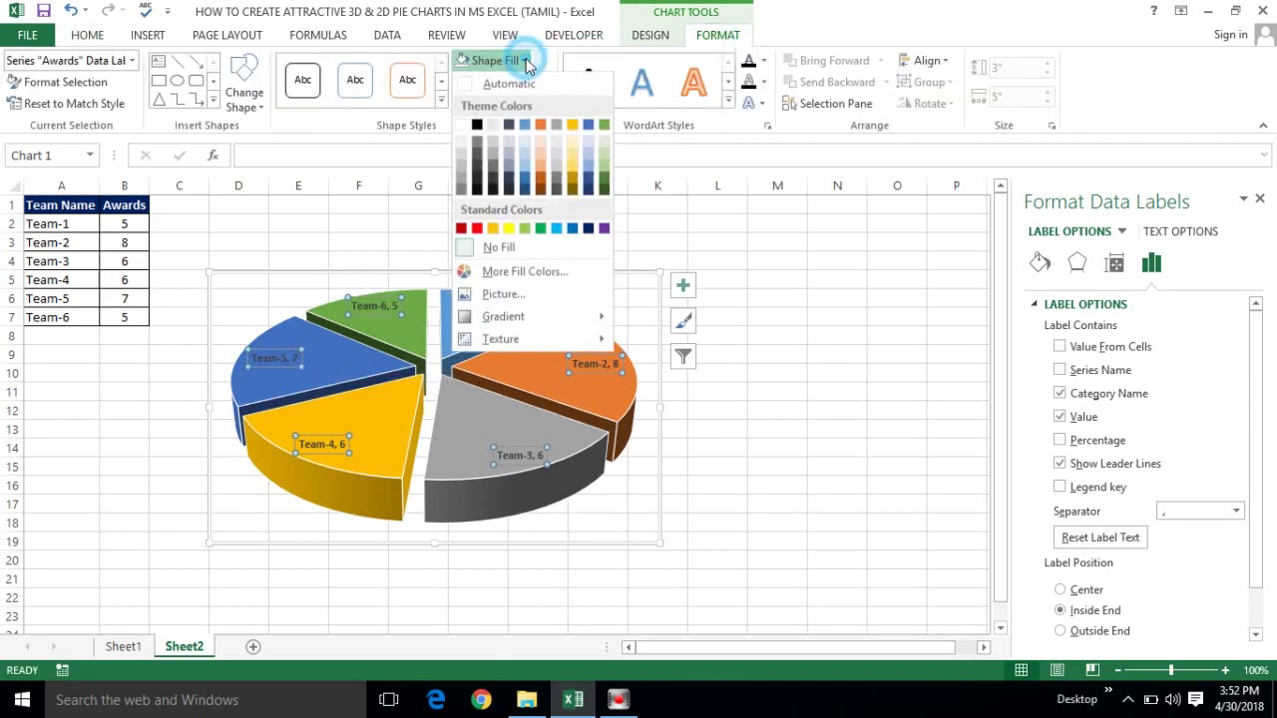
{"action": "left_click", "coordinate": [476, 127]}
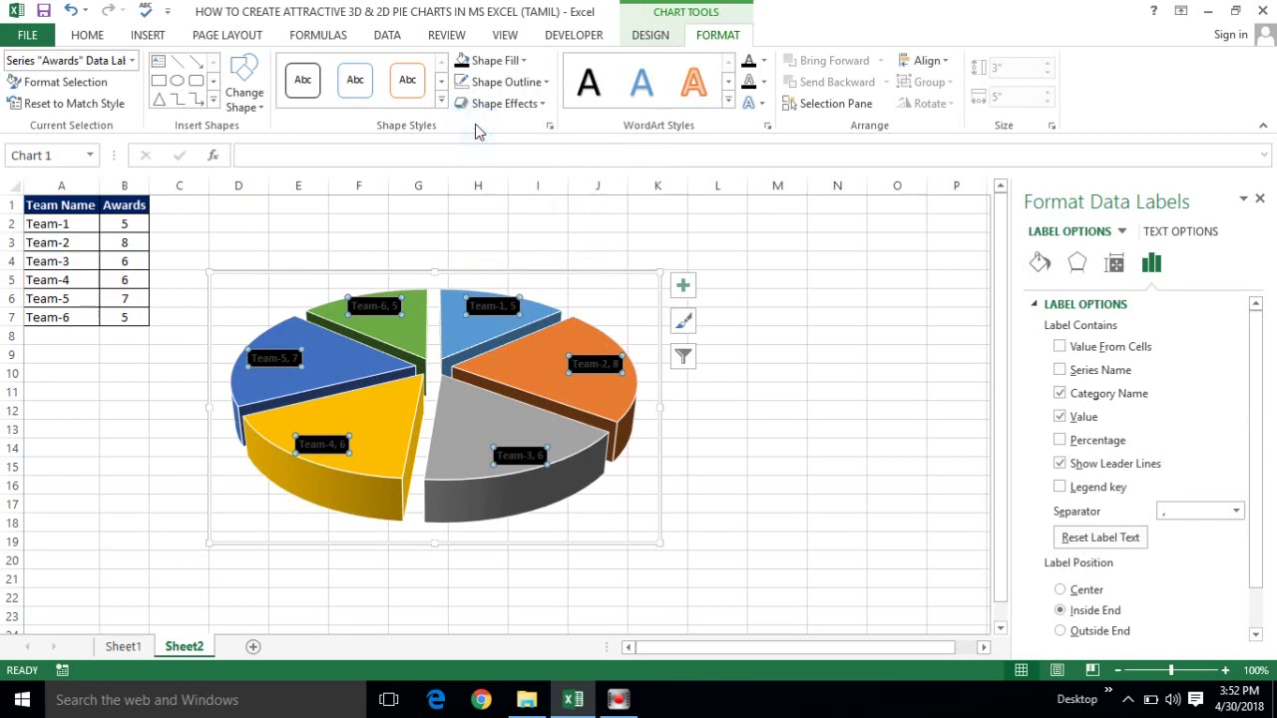
{"action": "left_click", "coordinate": [96, 36]}
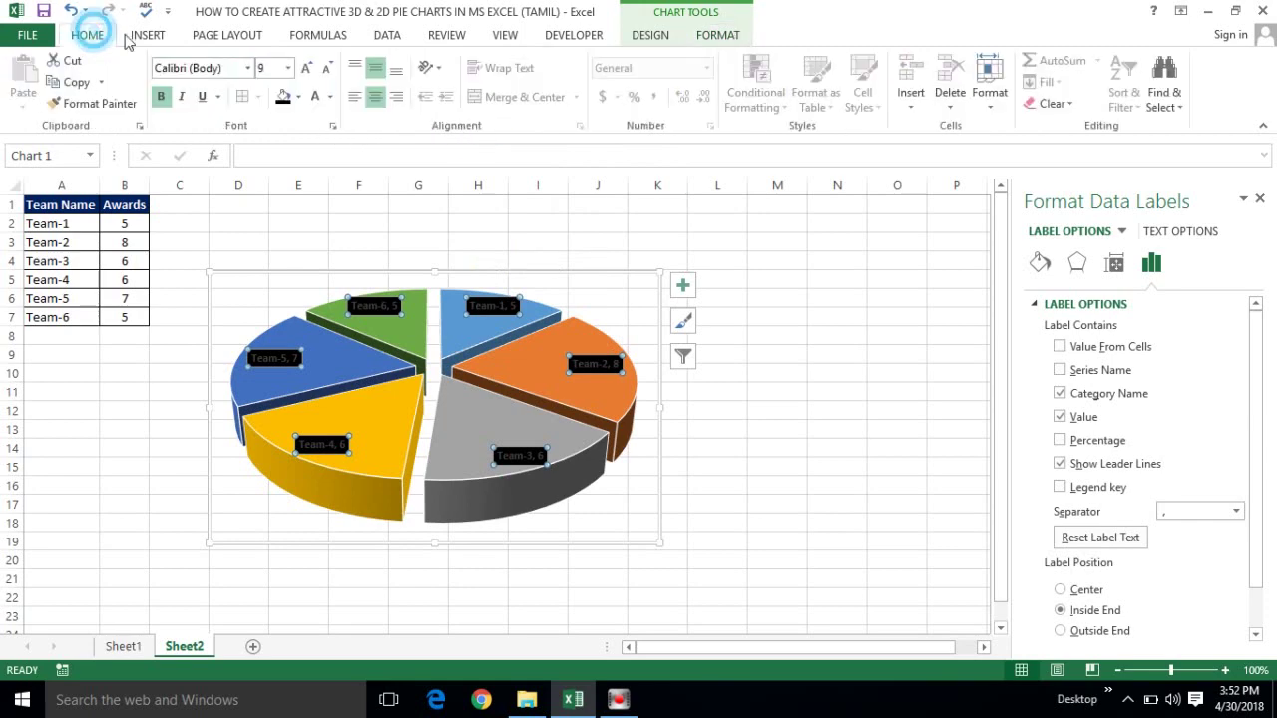
{"action": "left_click", "coordinate": [315, 97]}
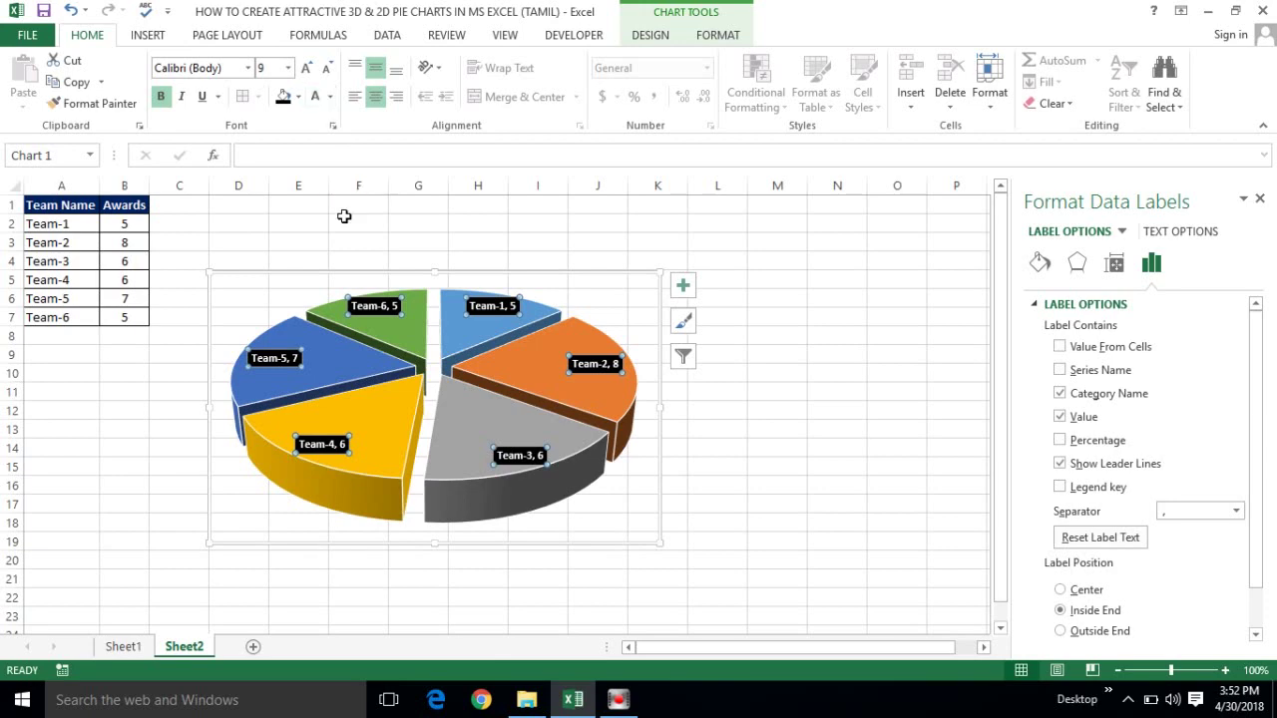
{"action": "left_click", "coordinate": [718, 35]}
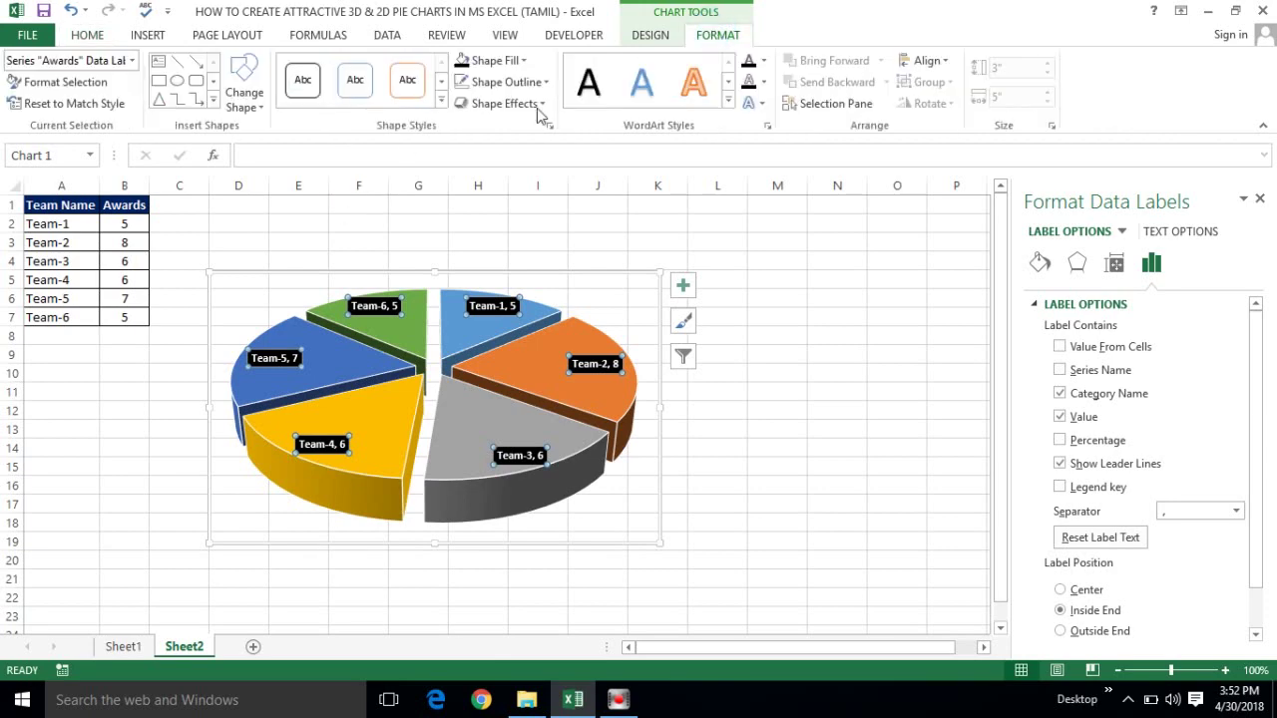
{"action": "left_click", "coordinate": [546, 83]}
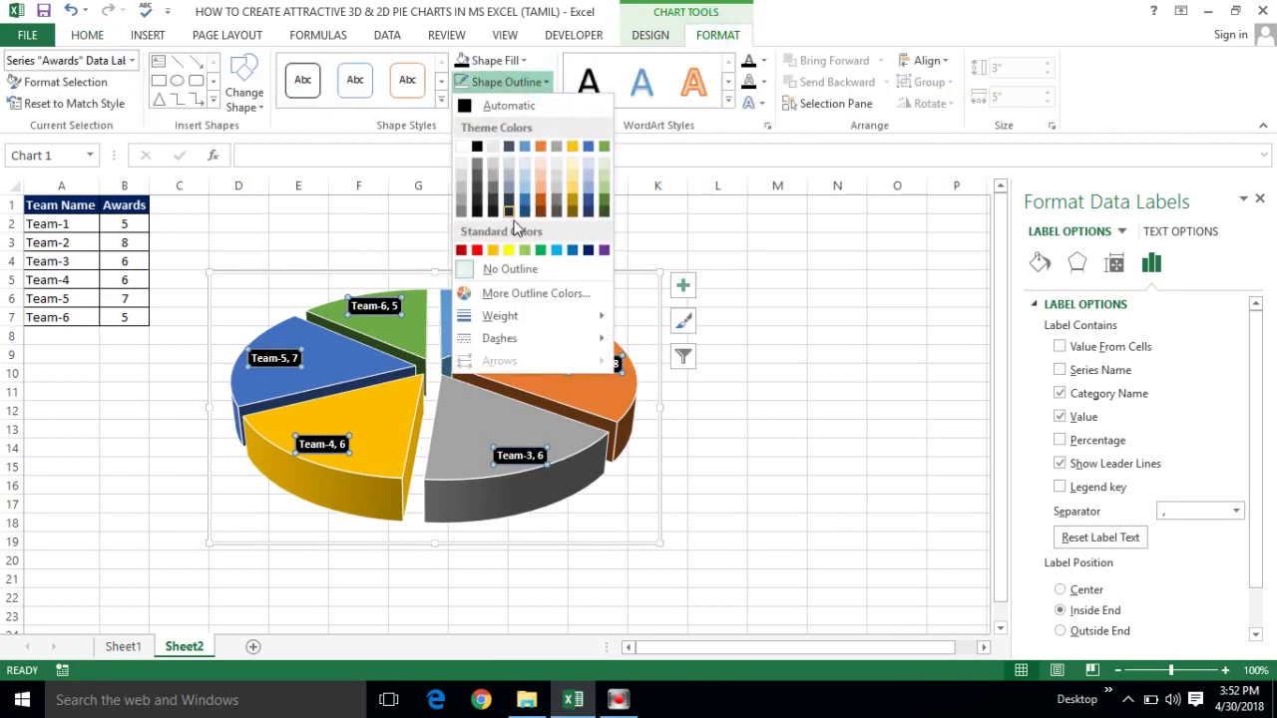
{"action": "left_click", "coordinate": [499, 272]}
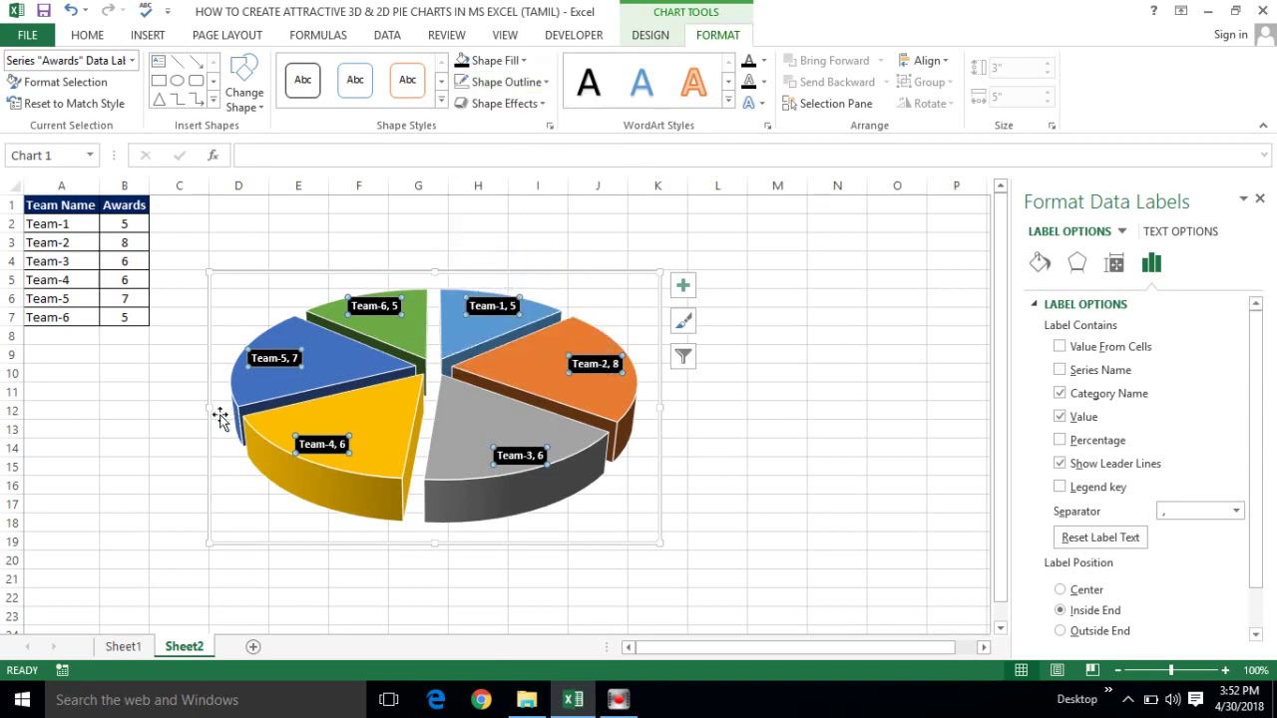
{"action": "left_click", "coordinate": [157, 427]}
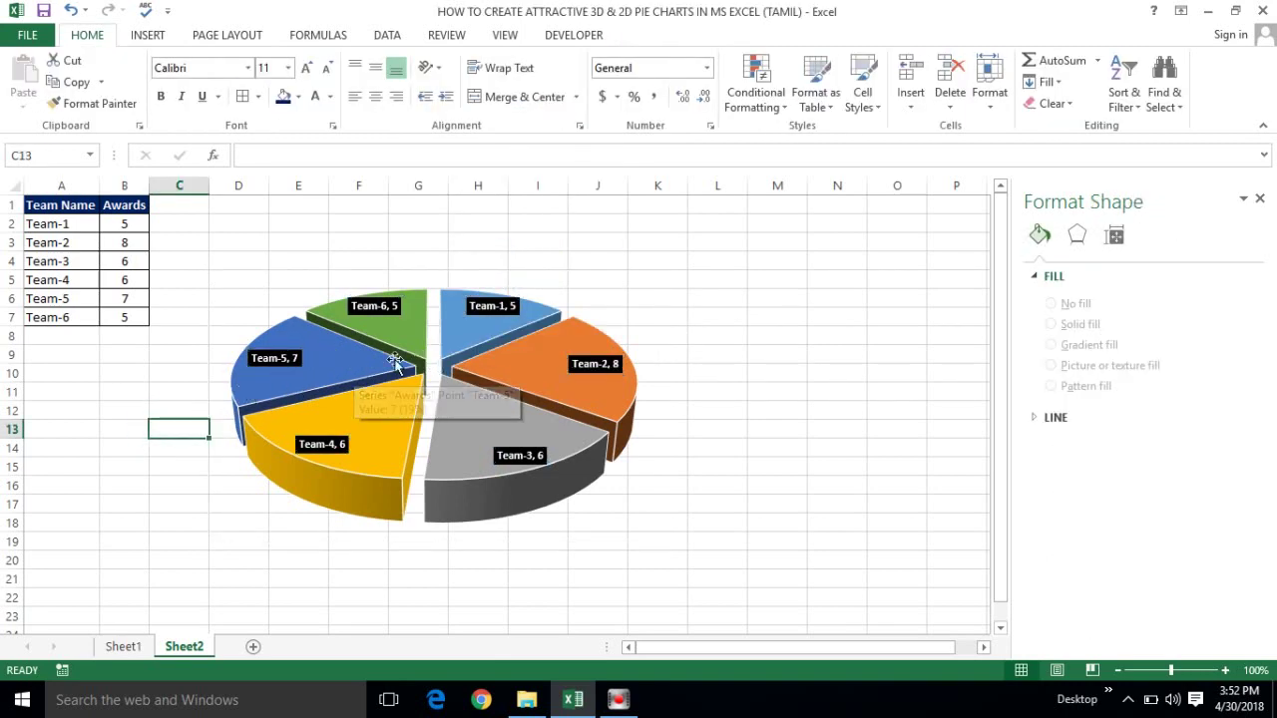
- Change the pie's data labels to Rounded Rectangular Callout shapes
{"action": "left_click", "coordinate": [284, 361]}
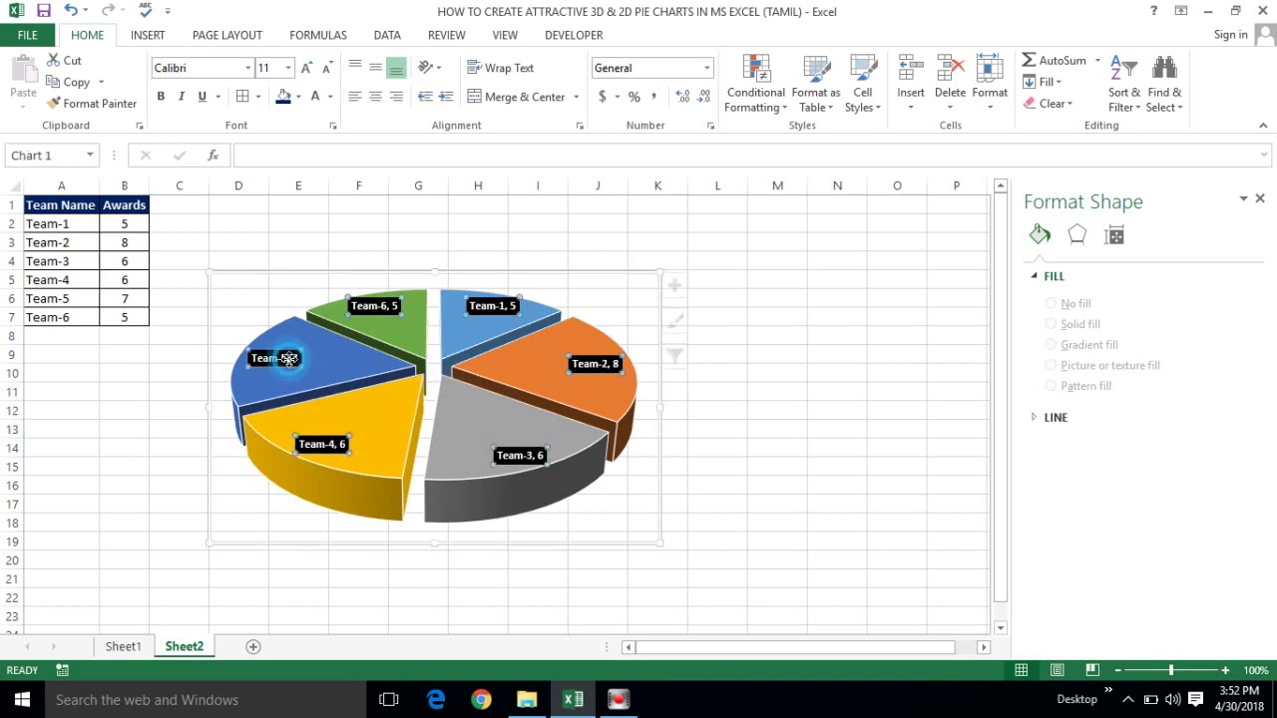
{"action": "right_click", "coordinate": [289, 364]}
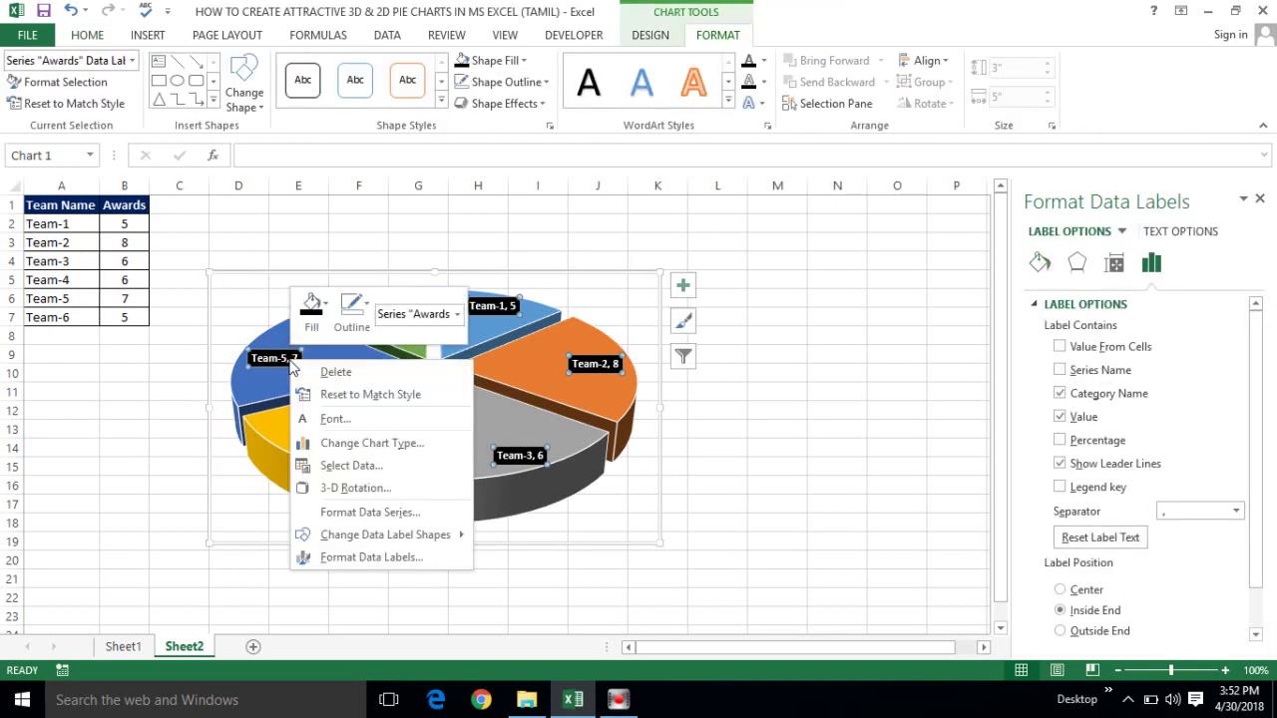
{"action": "mouse_move", "coordinate": [359, 539]}
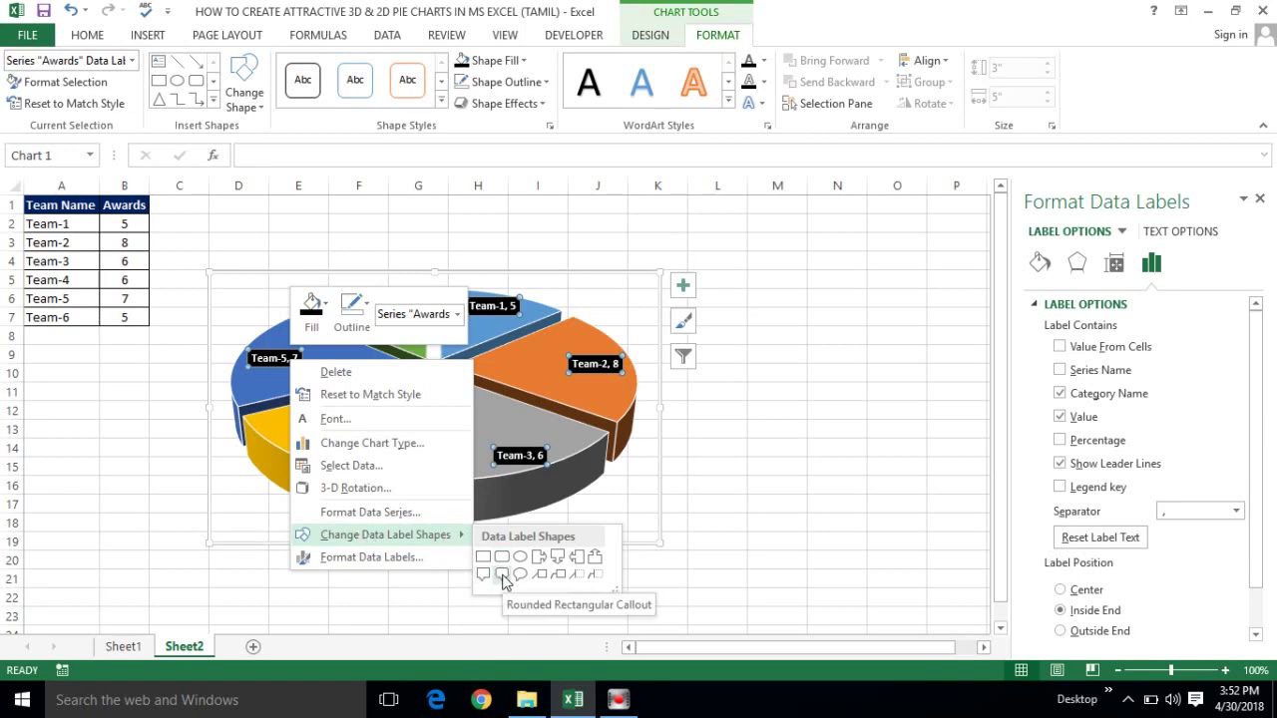
{"action": "left_click", "coordinate": [502, 574]}
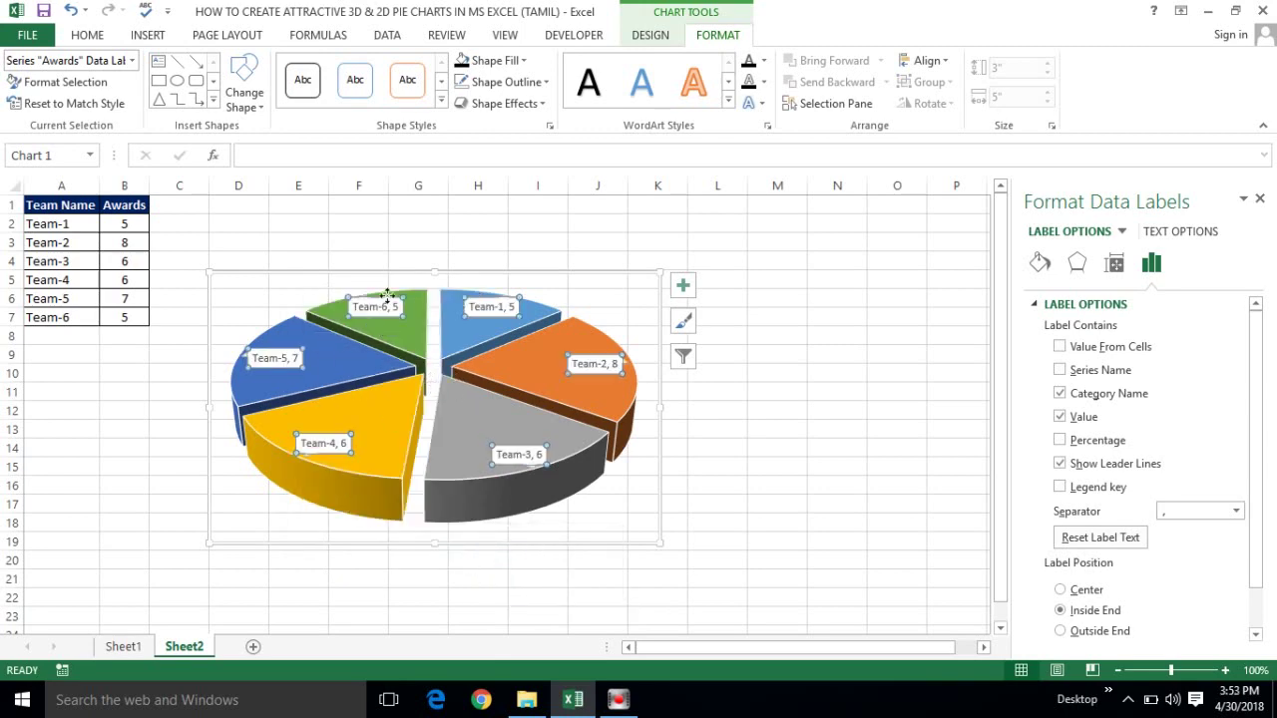
- Give the callout labels a black fill, no outline and white font colour
{"action": "left_click", "coordinate": [460, 66]}
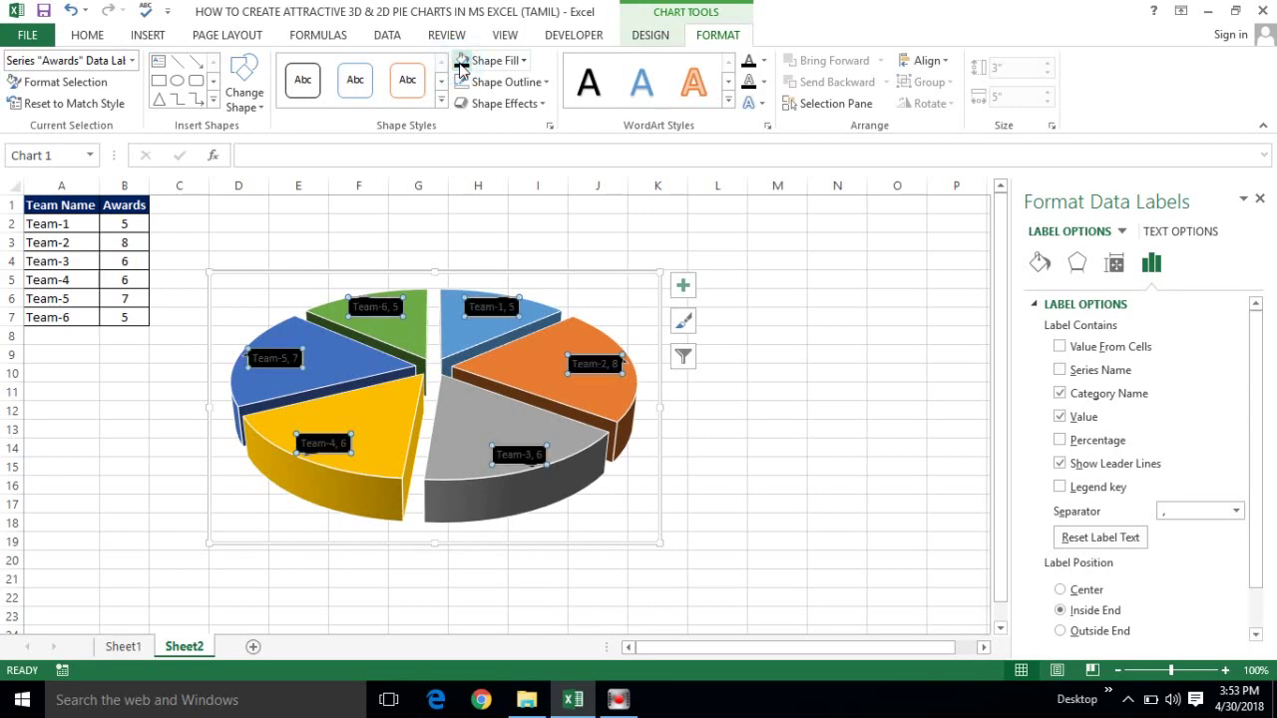
{"action": "left_click", "coordinate": [547, 88]}
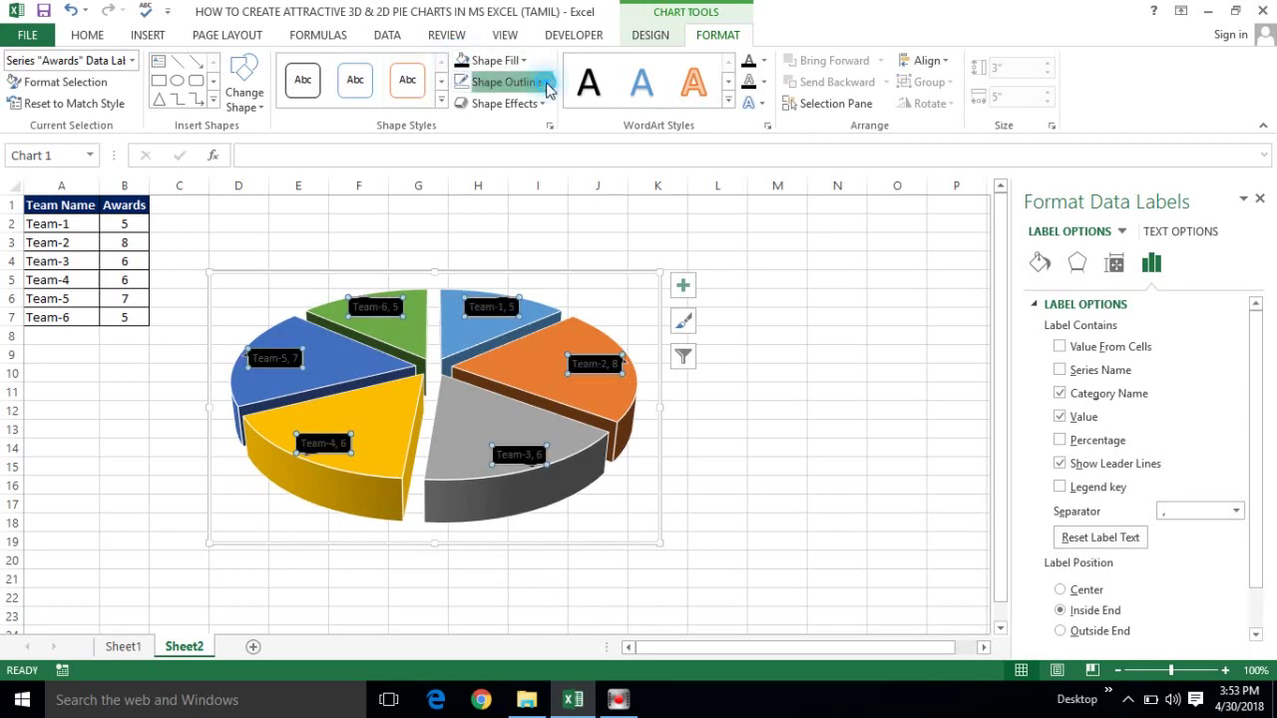
{"action": "left_click", "coordinate": [510, 275]}
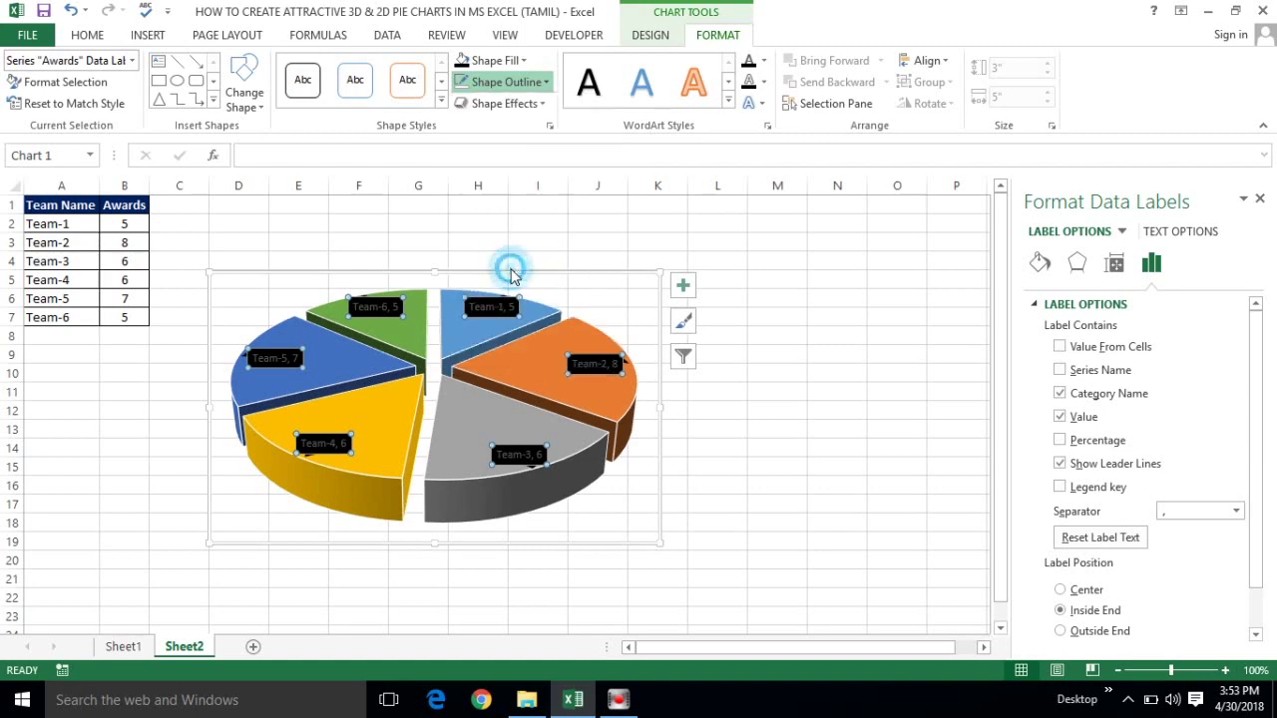
{"action": "left_click", "coordinate": [87, 35]}
{"action": "left_click", "coordinate": [315, 101]}
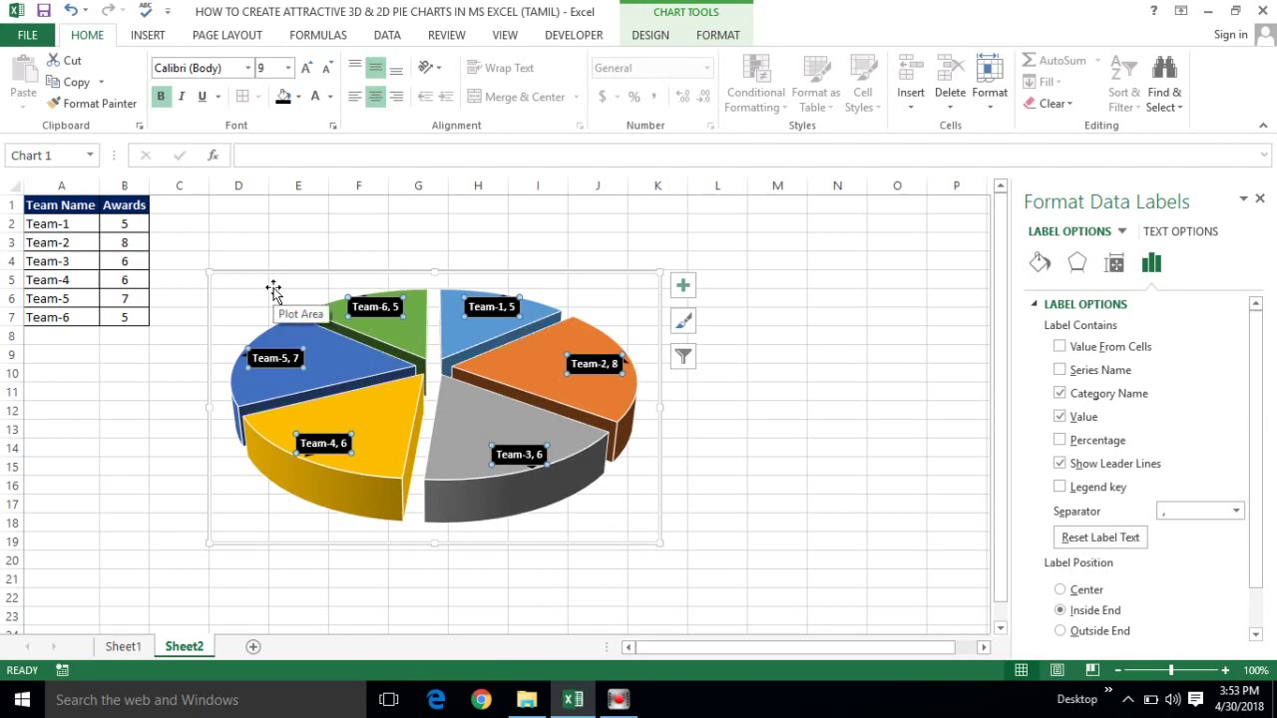
- Deselect the chart and start entering a new Awards value in Team-2's cell B3
{"action": "left_click", "coordinate": [83, 387]}
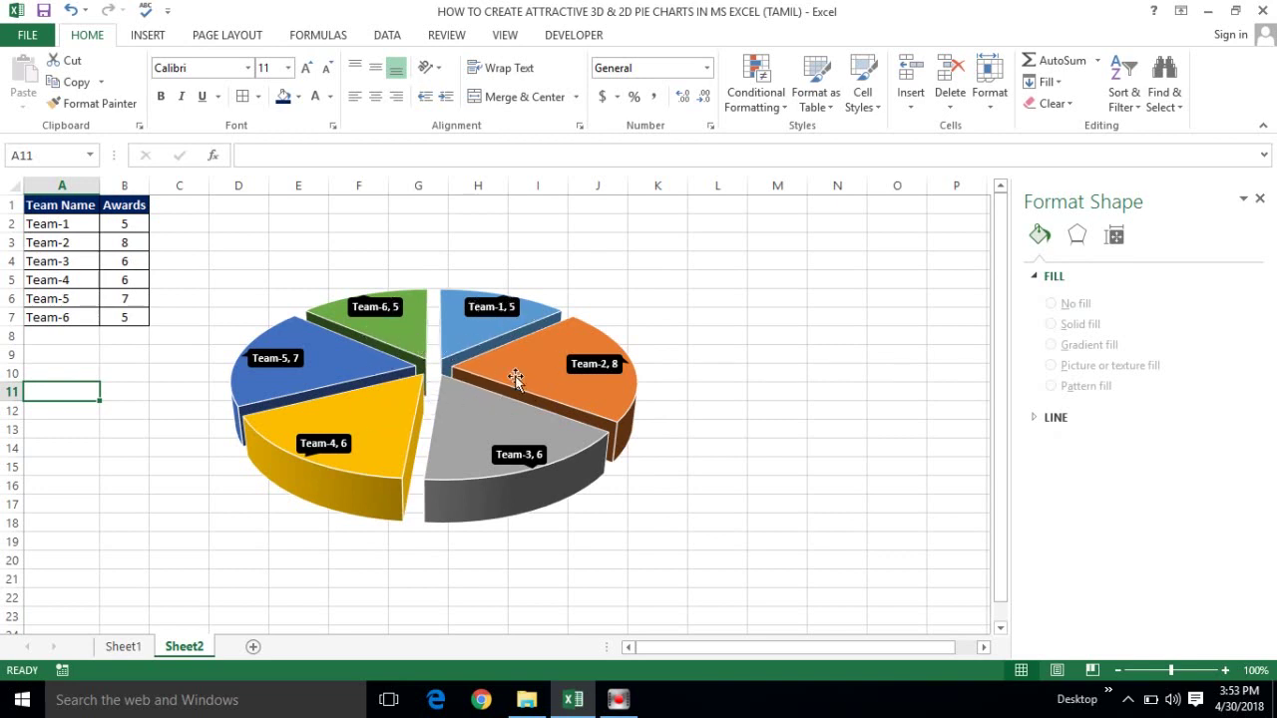
{"action": "left_click", "coordinate": [121, 242]}
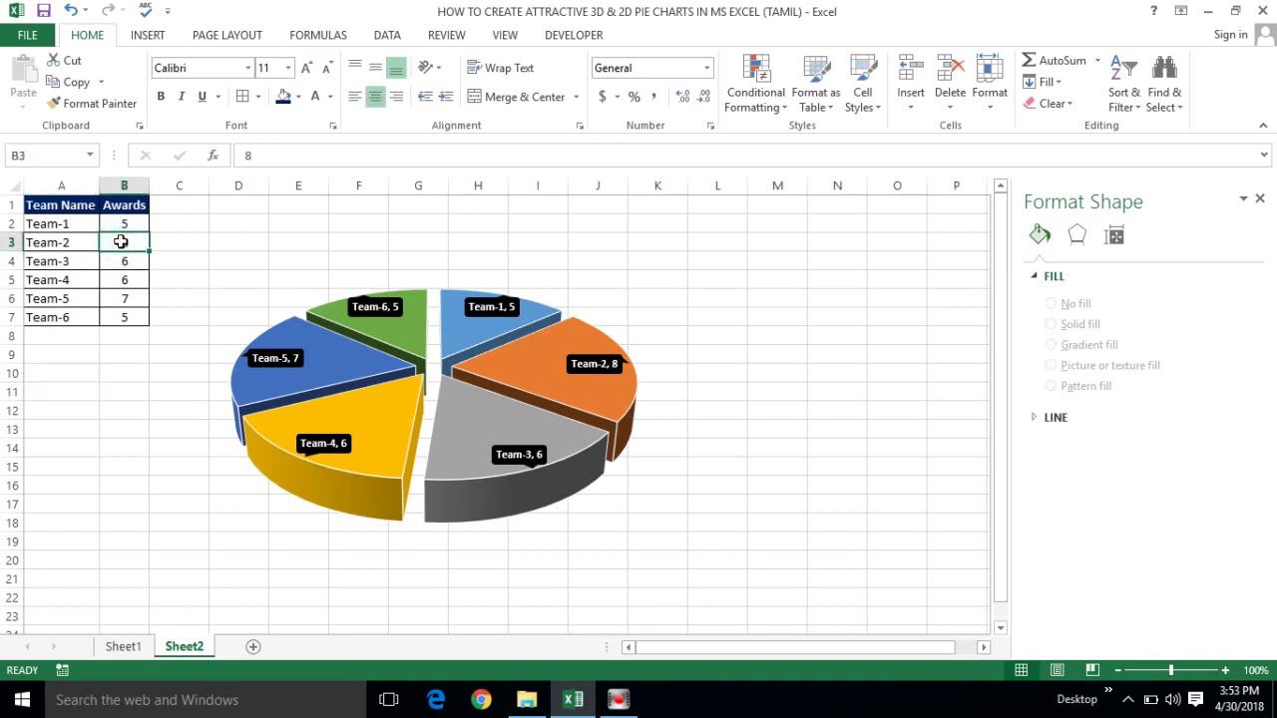
{"action": "type", "text": "7"}
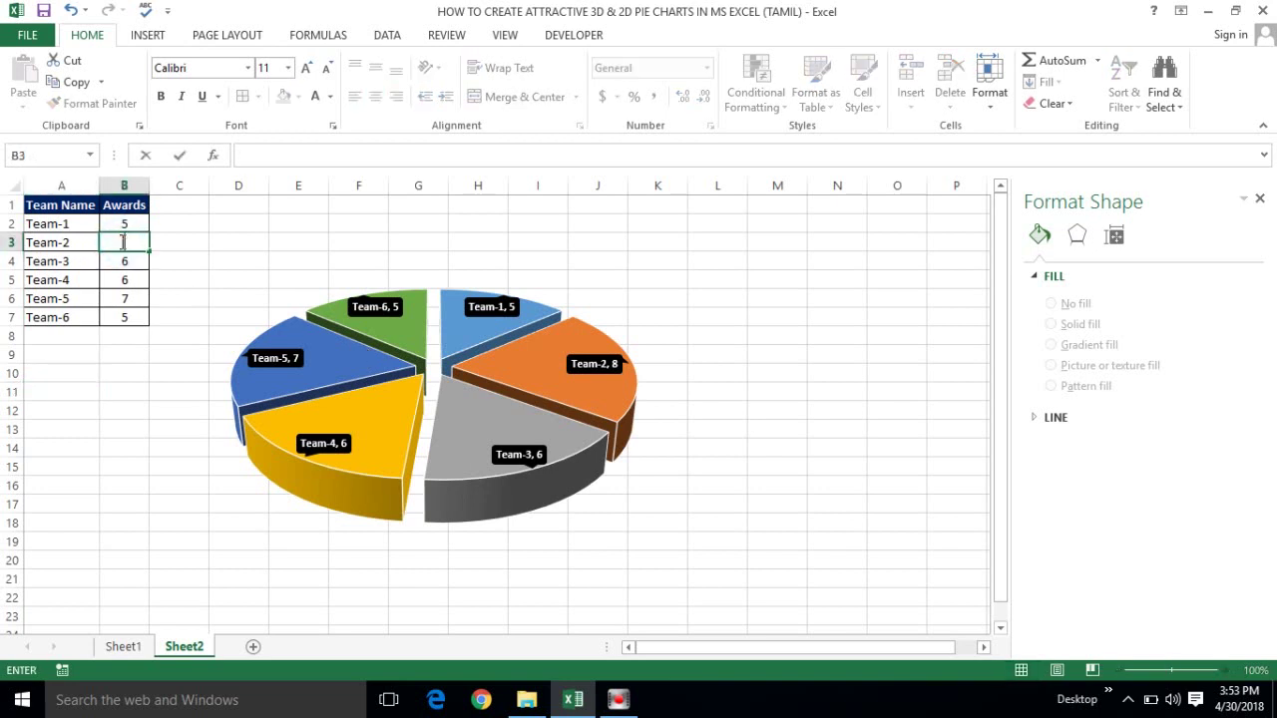
{"action": "type", "text": "0"}
- Enter 10, then 50, then 20 in B3 to watch the 3-D pie update
{"action": "key", "text": "Return"}
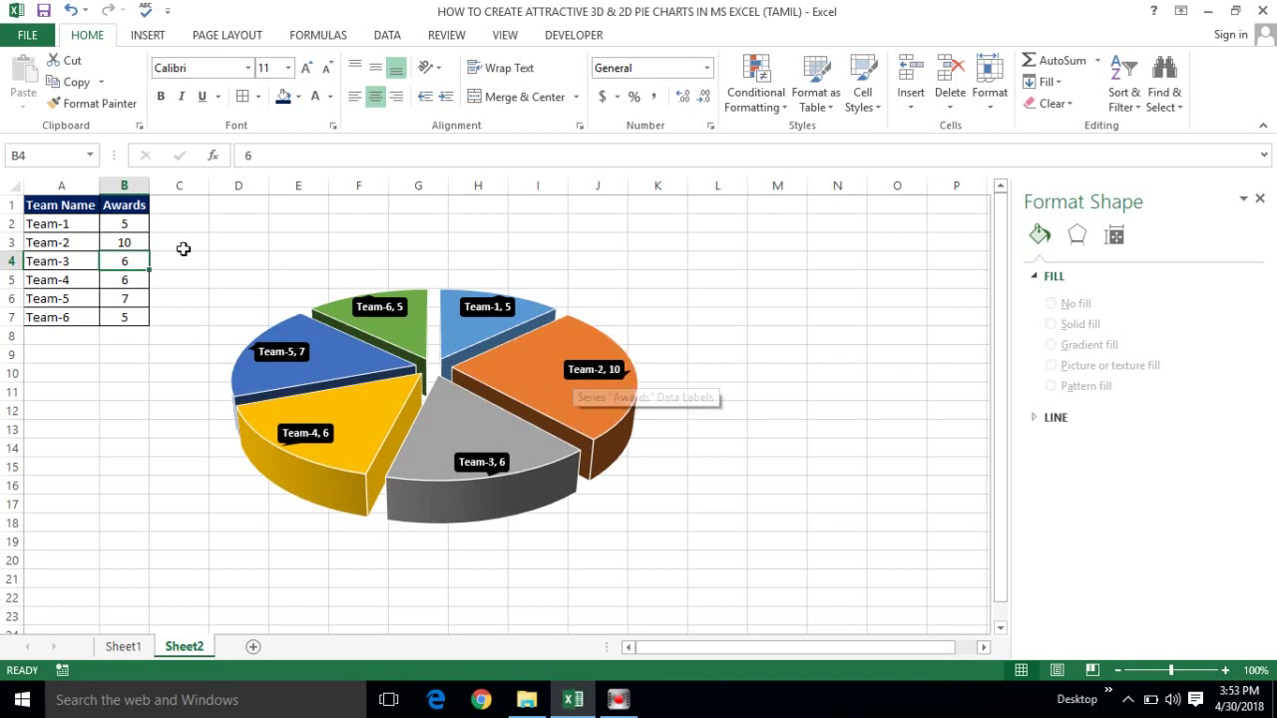
{"action": "left_click", "coordinate": [133, 242]}
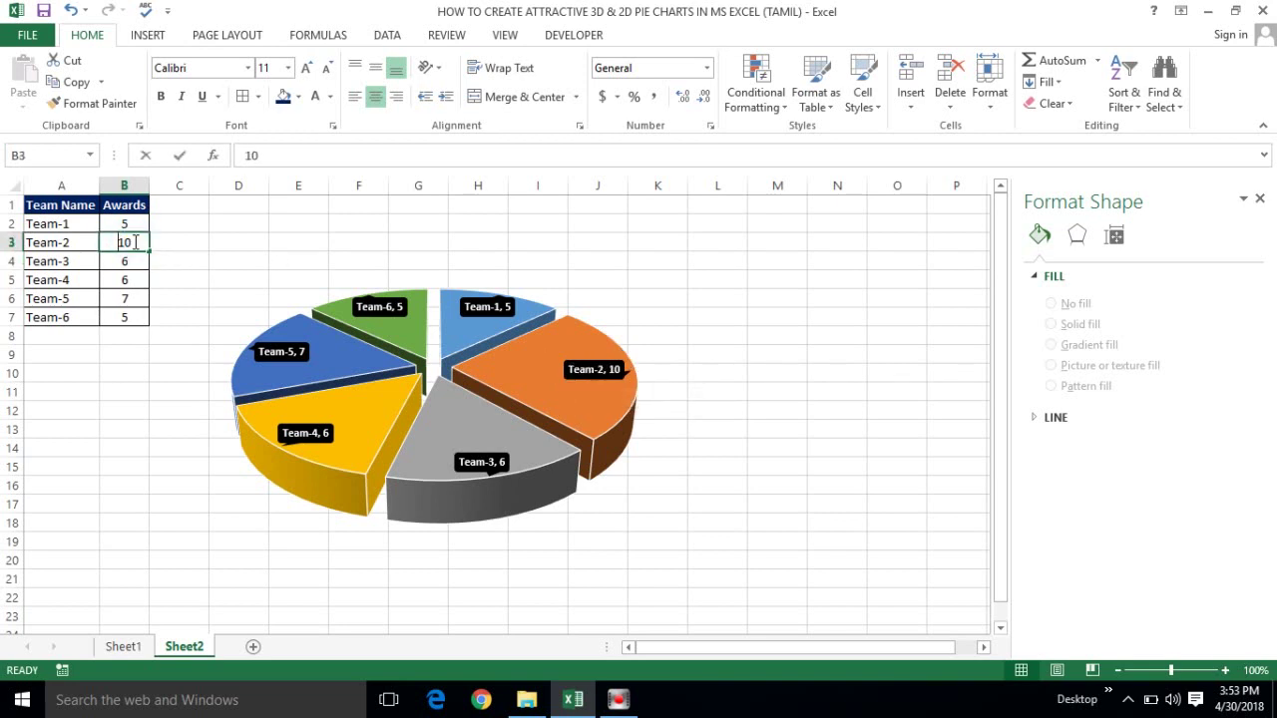
{"action": "type", "text": "50"}
{"action": "key", "text": "Return"}
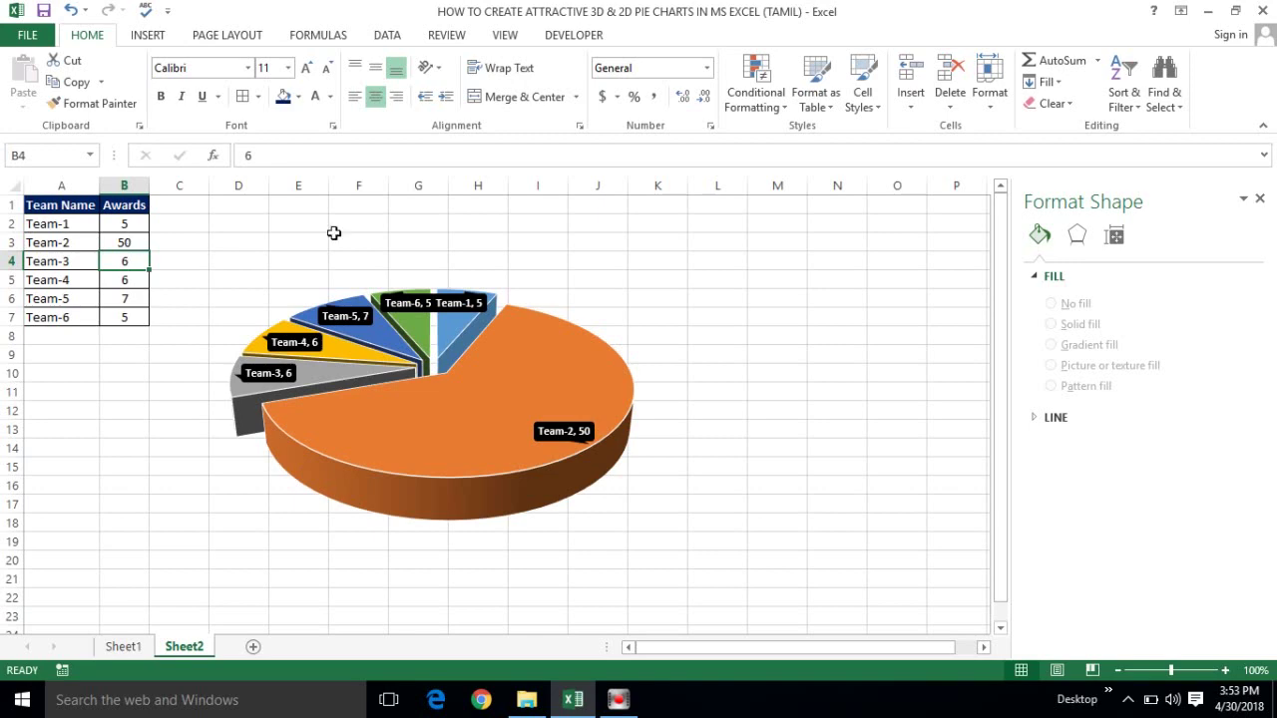
{"action": "left_click", "coordinate": [125, 242]}
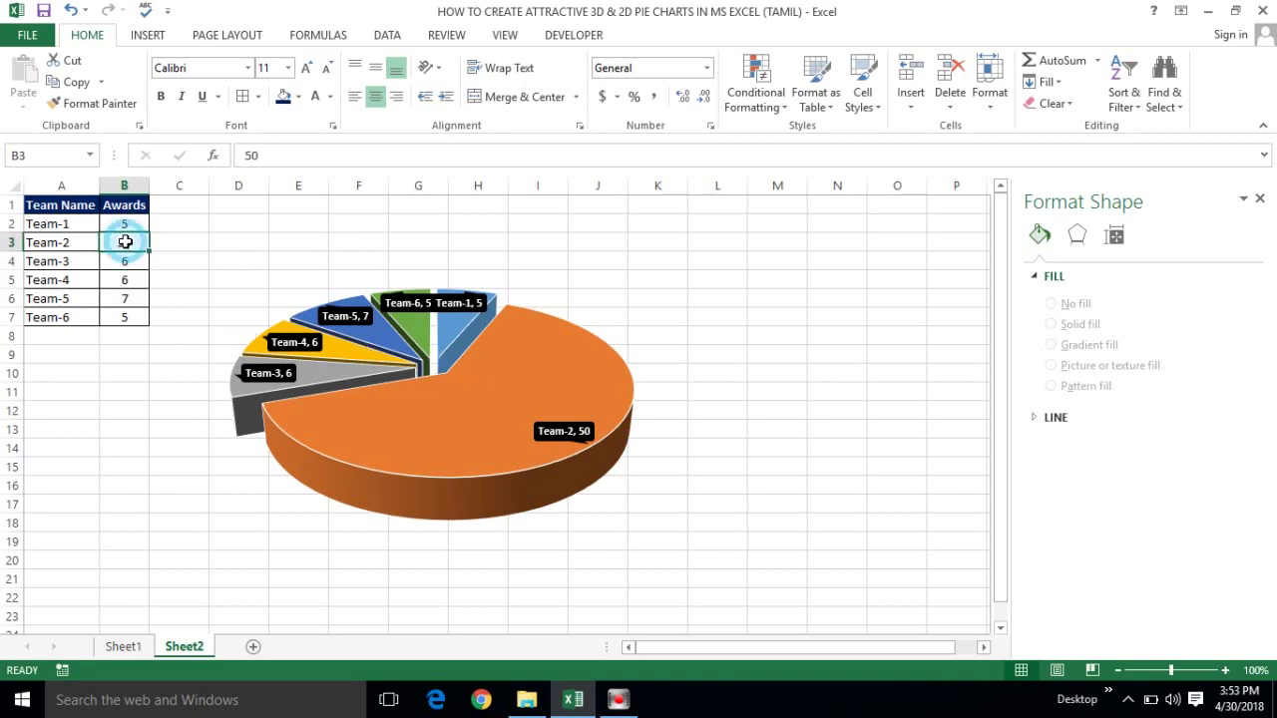
{"action": "type", "text": "20"}
{"action": "key", "text": "Return"}
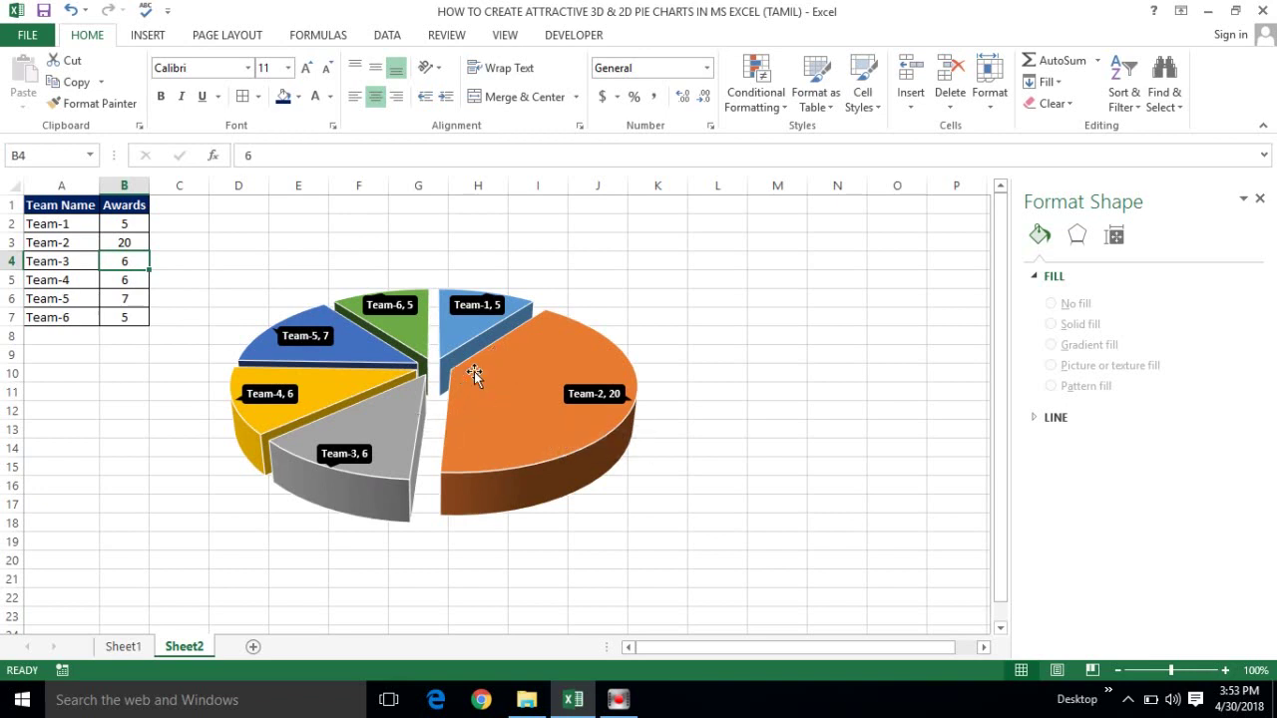
- Set Team-2's B3 value back to 10 and close the Format Shape pane
{"action": "left_click", "coordinate": [126, 241]}
{"action": "type", "text": "10"}
{"action": "key", "text": "Return"}
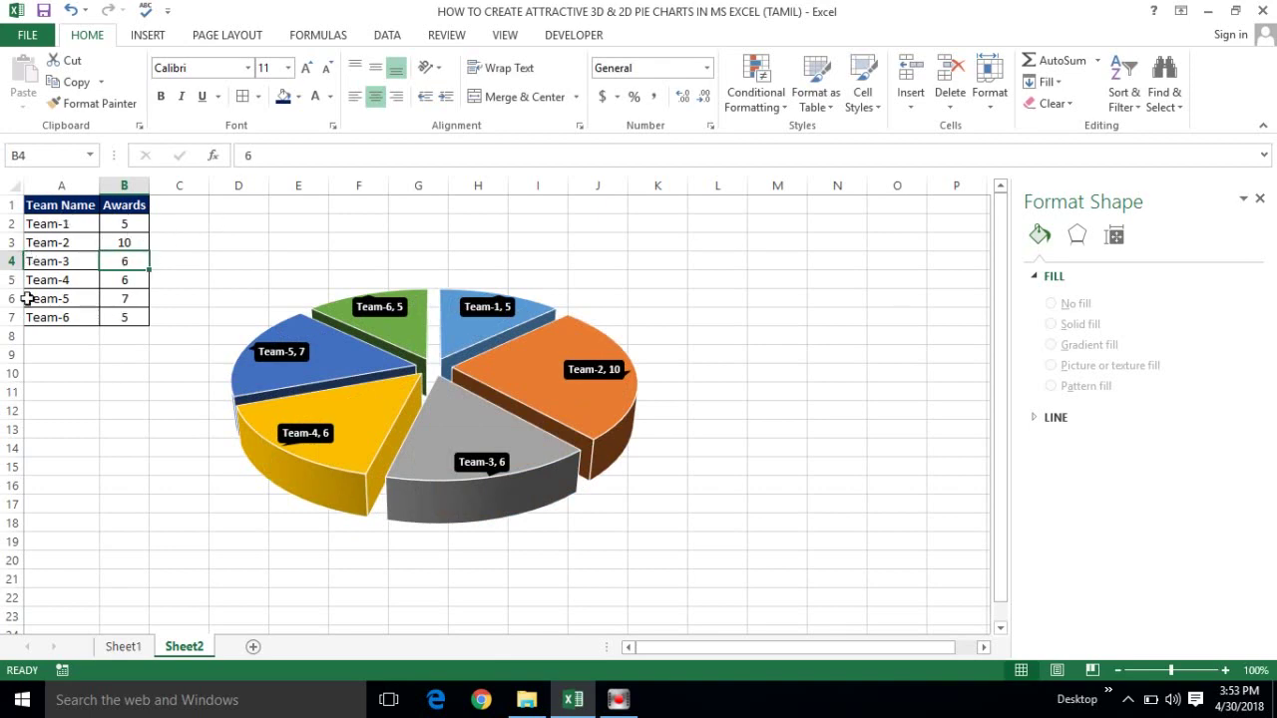
{"action": "left_click", "coordinate": [131, 315]}
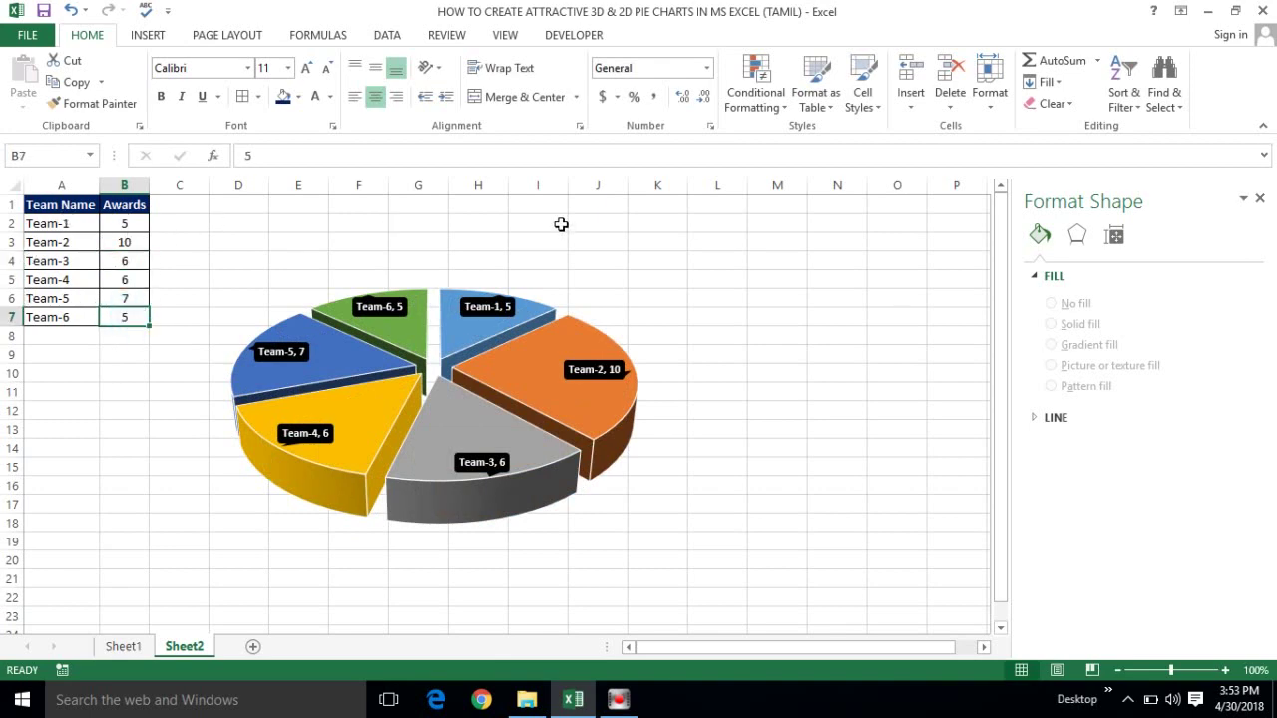
{"action": "left_click", "coordinate": [1260, 200]}
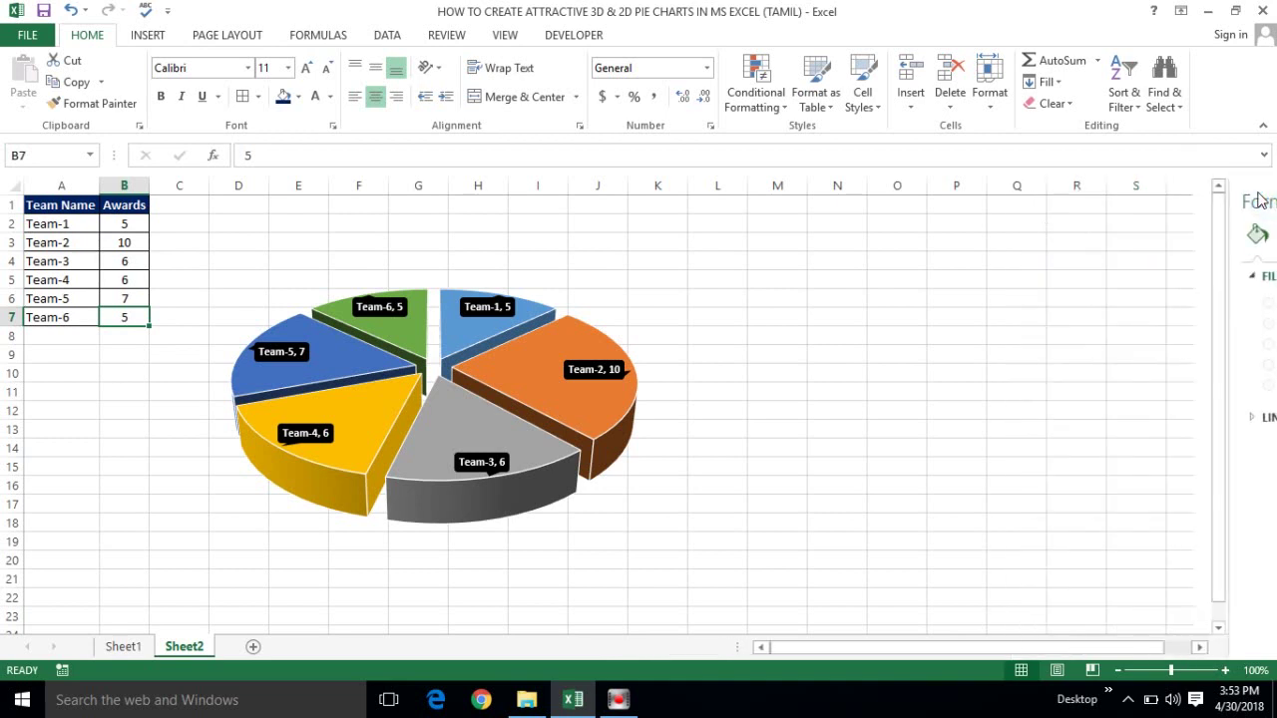
- Select the team table A1:B7 and insert a 2-D pie chart
{"action": "left_click", "coordinate": [47, 202]}
{"action": "key", "text": "ctrl+shift+Right"}
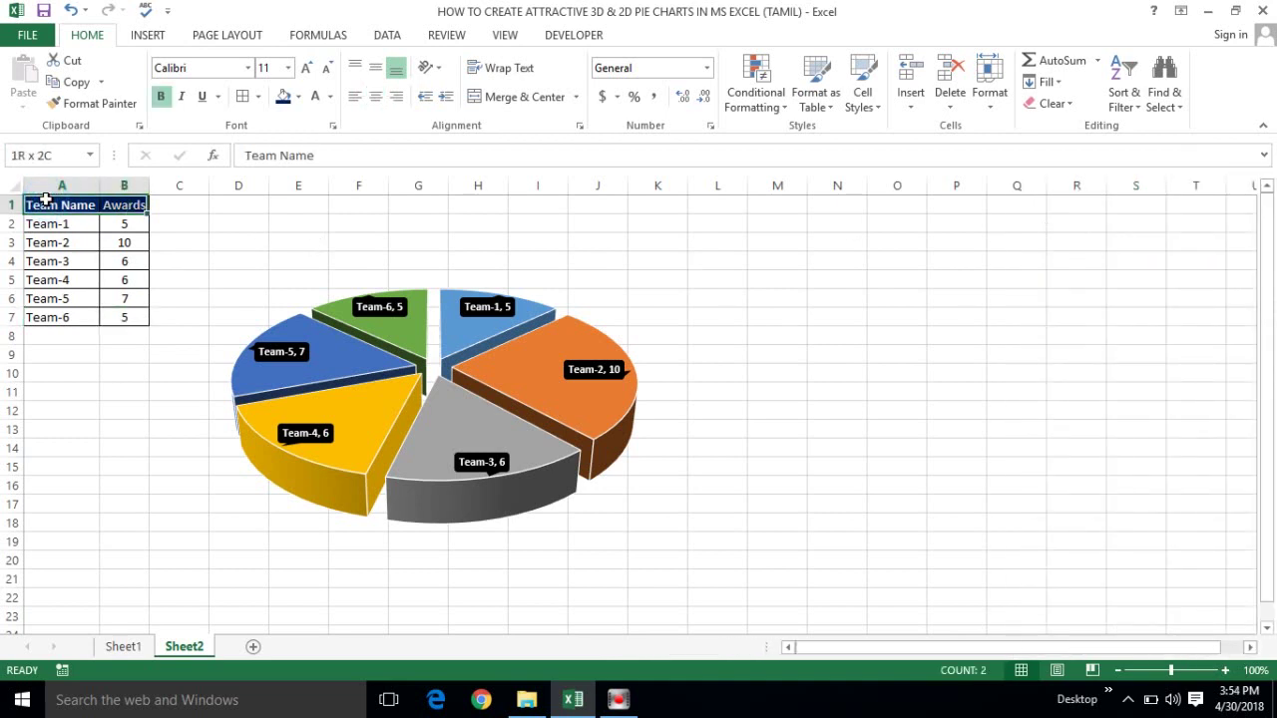
{"action": "key", "text": "ctrl+shift+Down"}
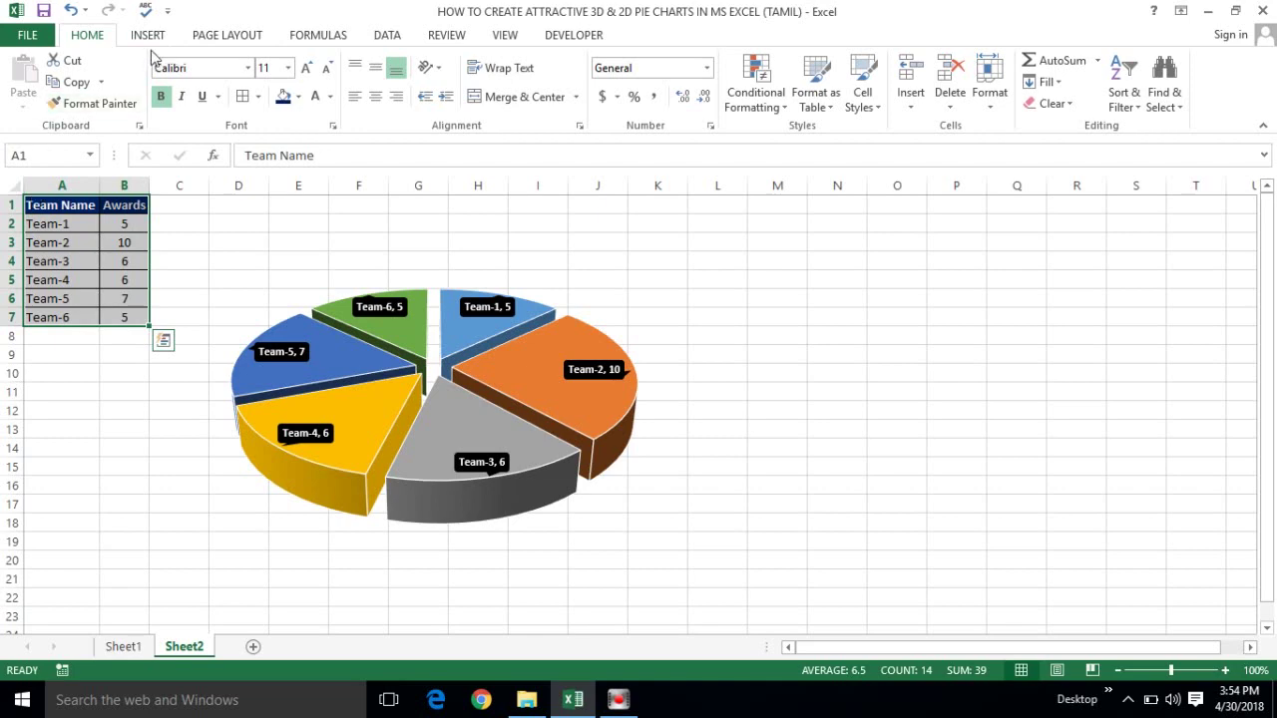
{"action": "left_click", "coordinate": [148, 34]}
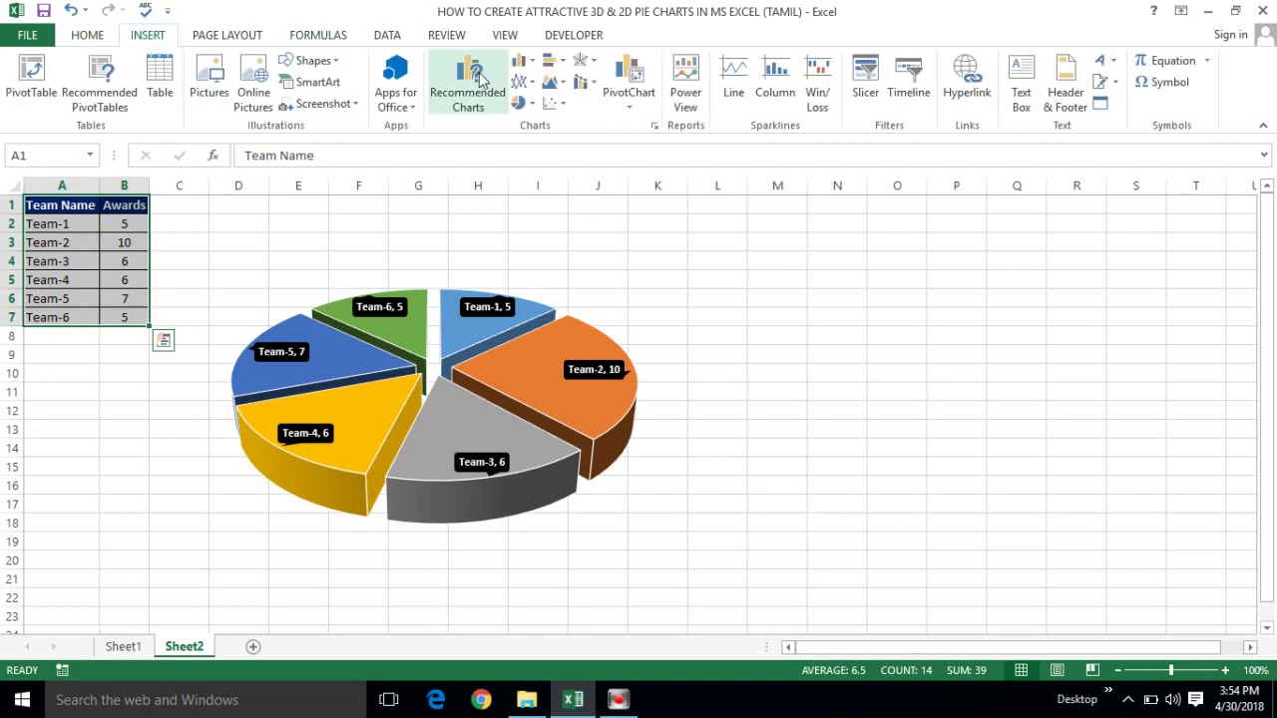
{"action": "left_click", "coordinate": [533, 106]}
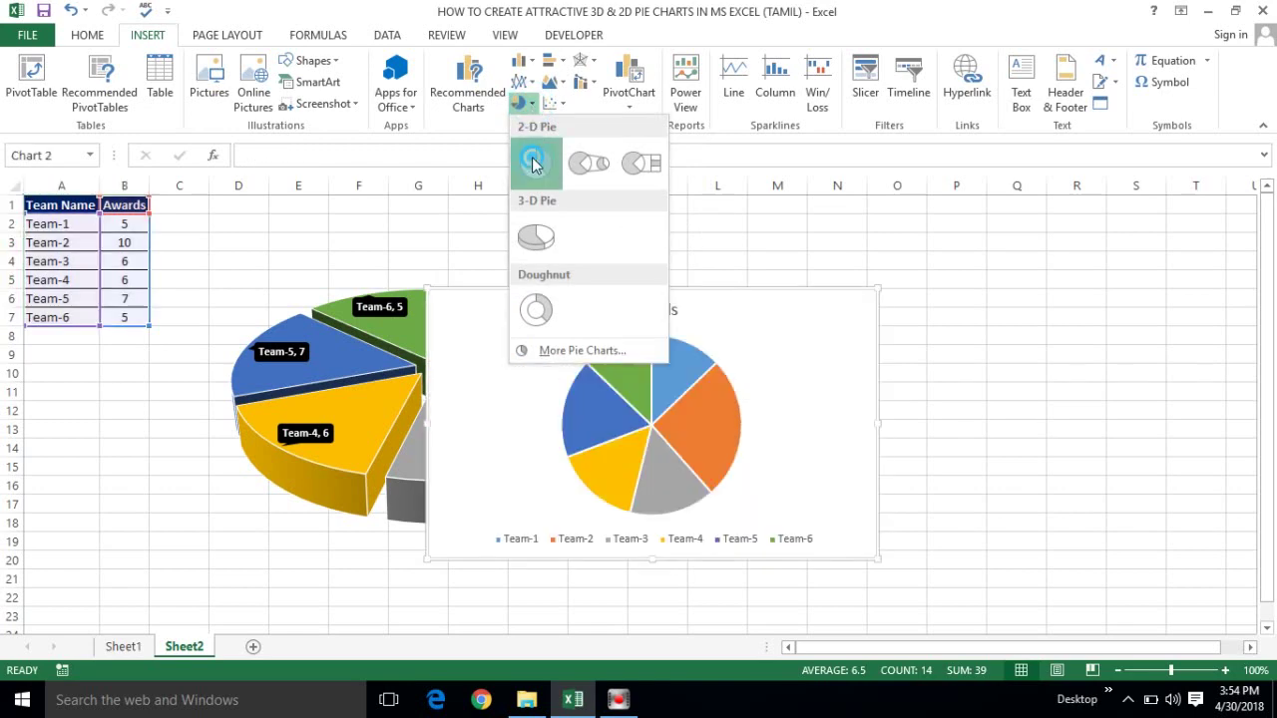
{"action": "left_click", "coordinate": [535, 162]}
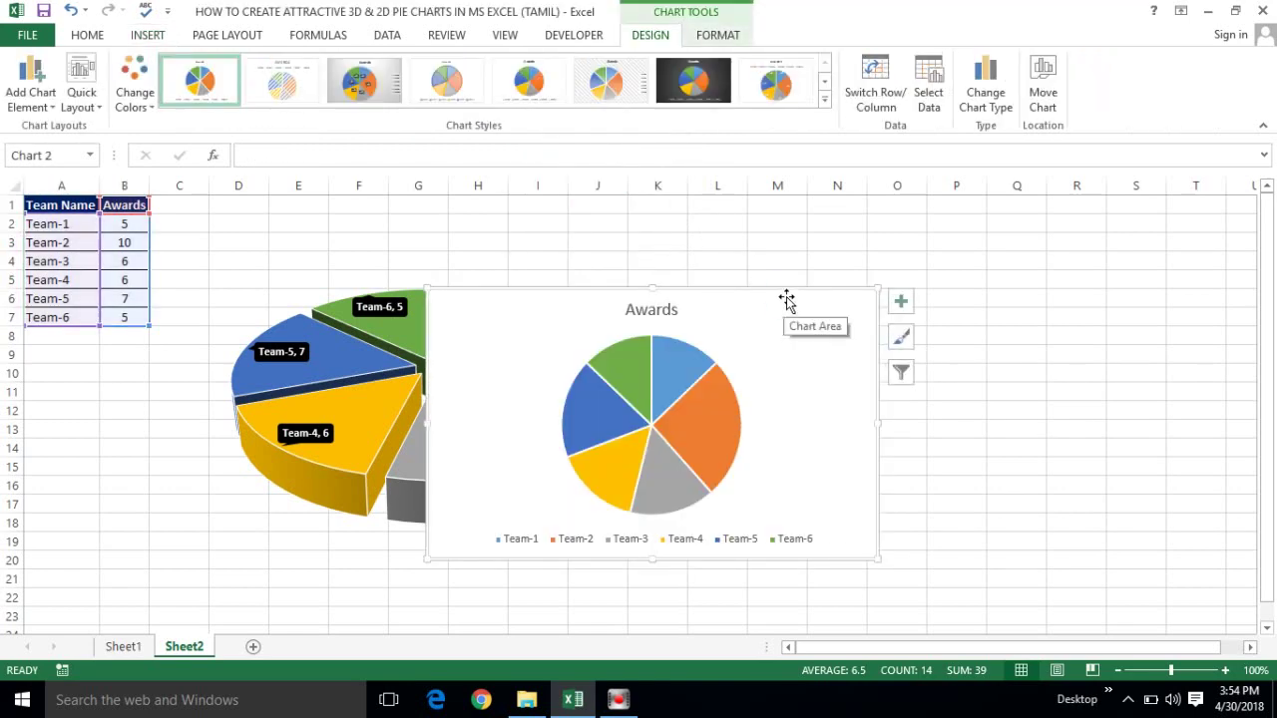
- Move the 2-D pie to the right of the 3-D pie and enlarge it from its corner
{"action": "mouse_move", "coordinate": [788, 296]}
{"action": "left_mouse_down"}
{"action": "mouse_move", "coordinate": [938, 241]}
{"action": "mouse_move", "coordinate": [1013, 247]}
{"action": "left_mouse_up"}
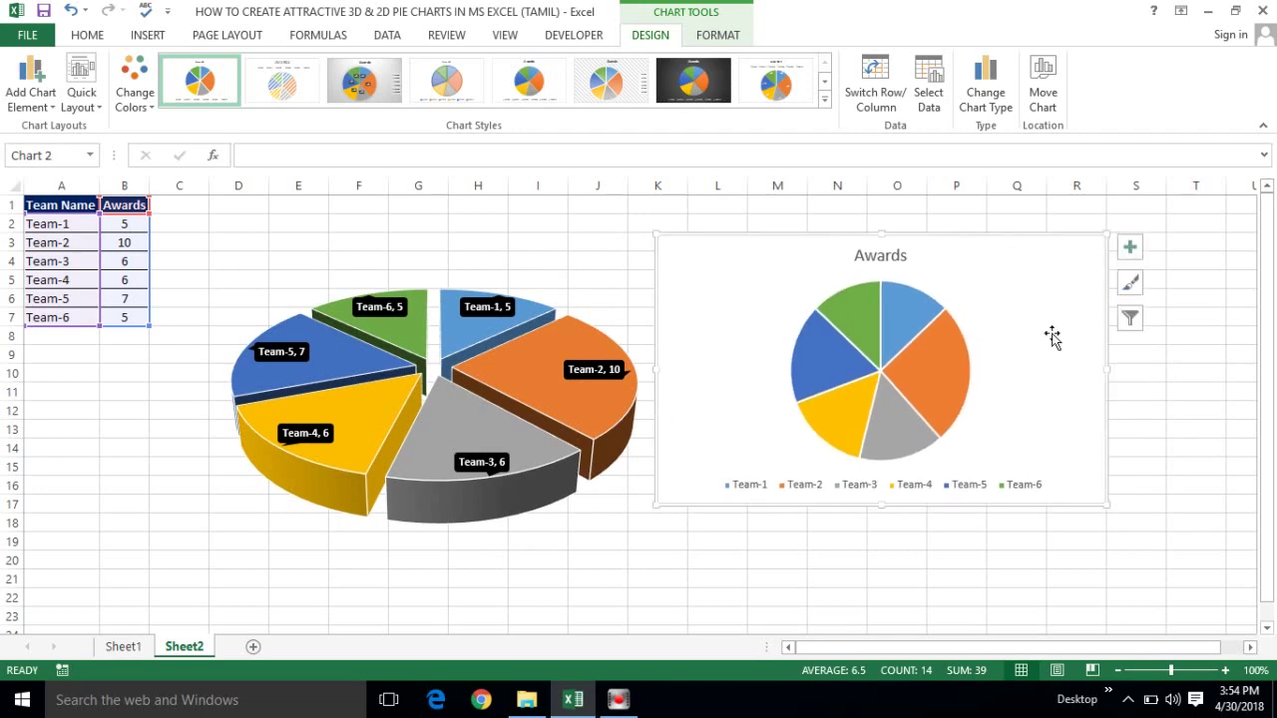
{"action": "left_click", "coordinate": [1251, 649]}
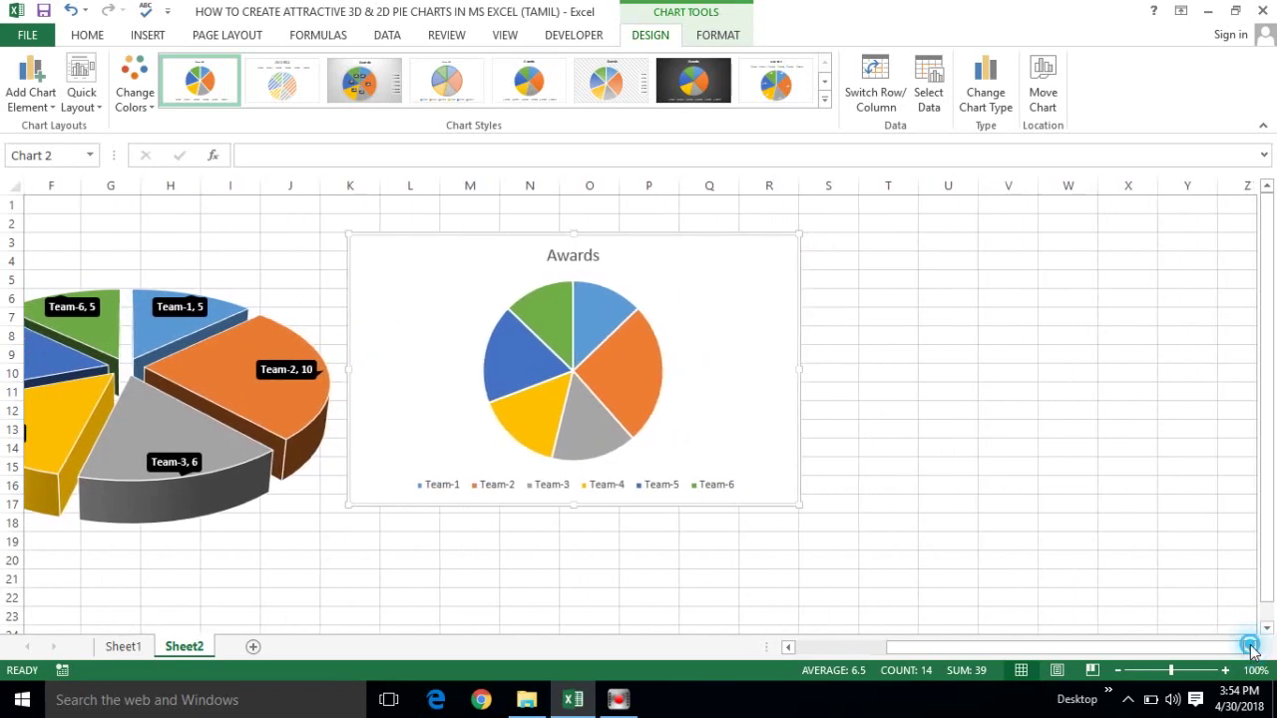
{"action": "left_click", "coordinate": [1250, 650]}
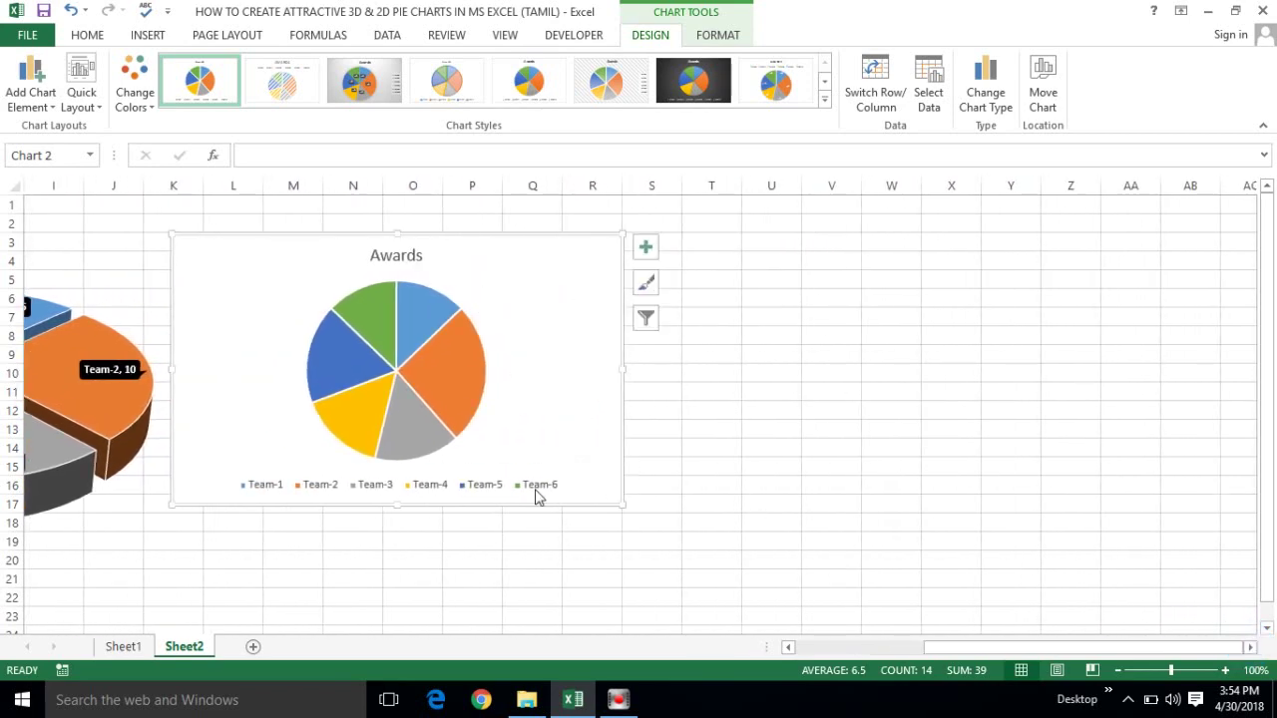
{"action": "left_click_drag", "start_coordinate": [620, 506], "coordinate": [657, 546]}
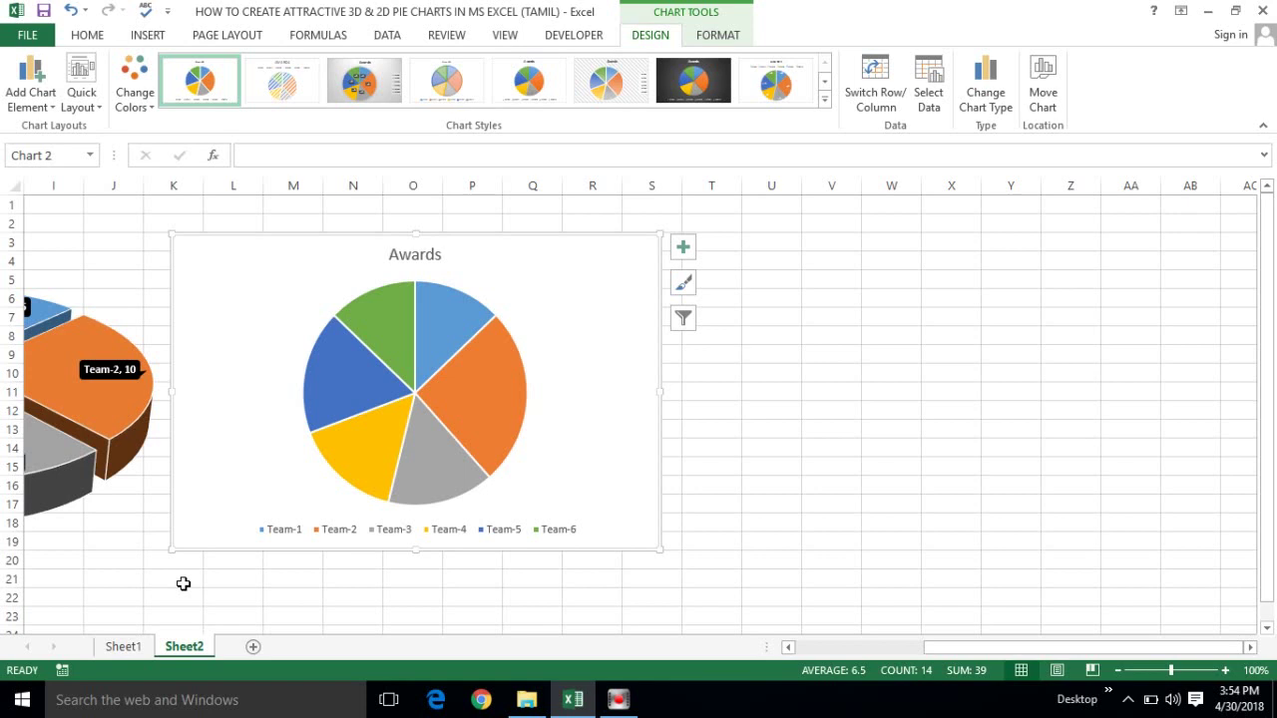
{"action": "left_click", "coordinate": [113, 612]}
{"action": "key", "text": "Home"}
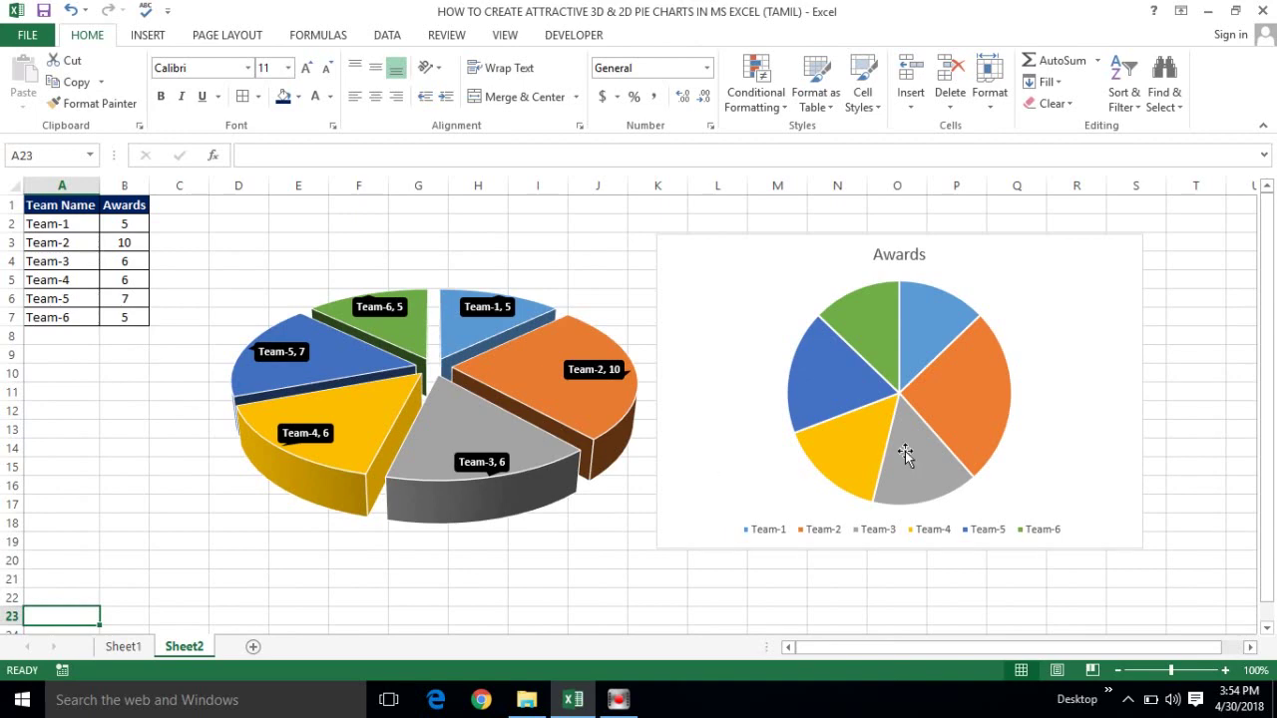
- Remove the Chart Title from the 2-D pie using Chart Elements
{"action": "left_click", "coordinate": [1250, 651]}
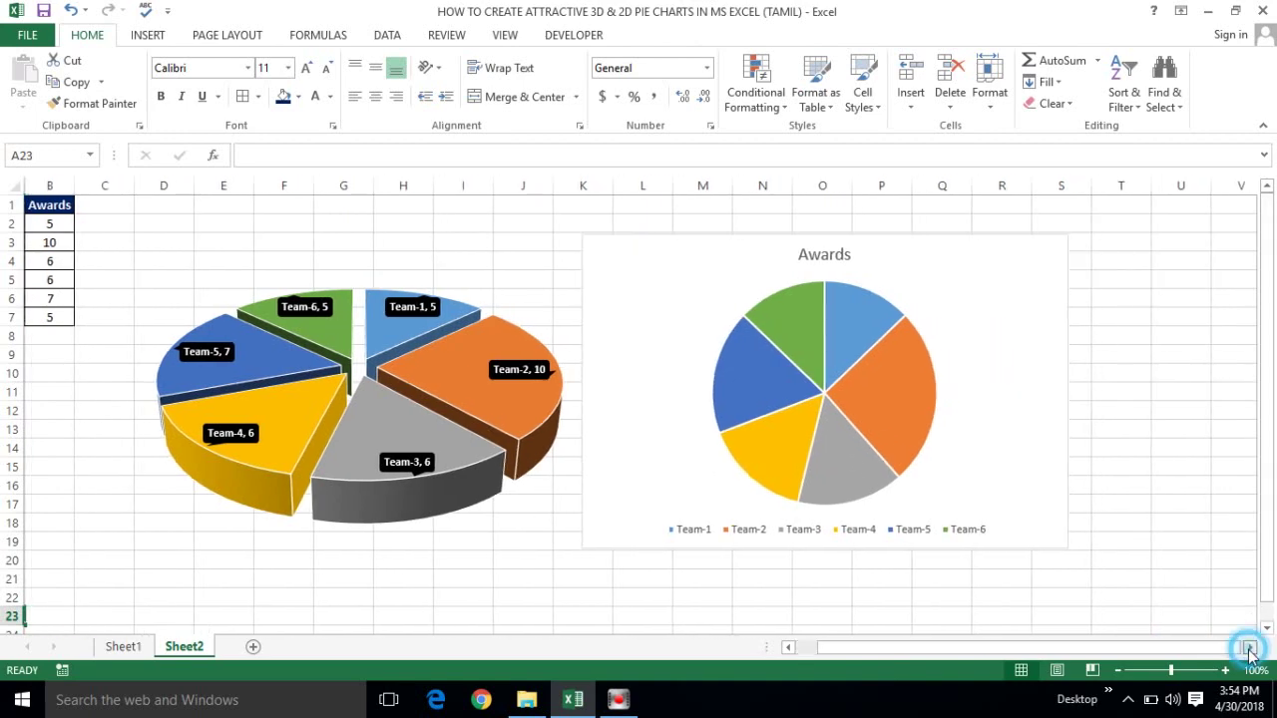
{"action": "left_click", "coordinate": [707, 247]}
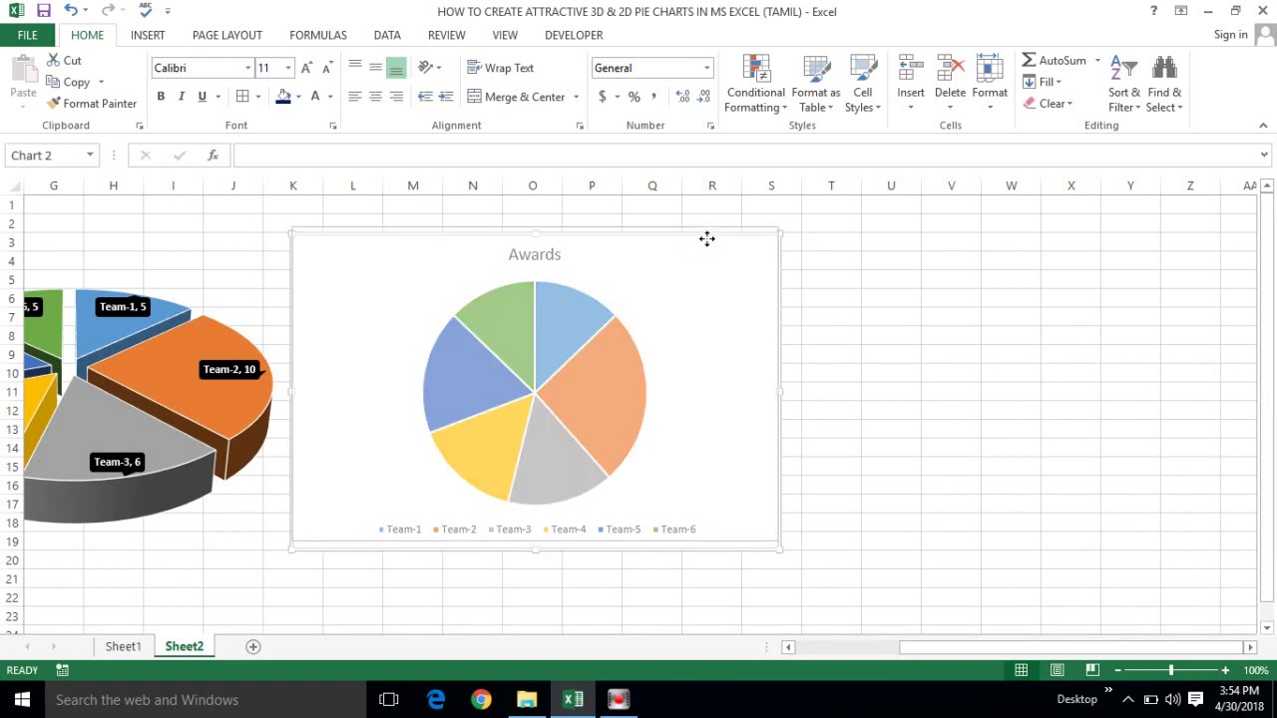
{"action": "right_click", "coordinate": [708, 241]}
{"action": "left_click", "coordinate": [669, 258]}
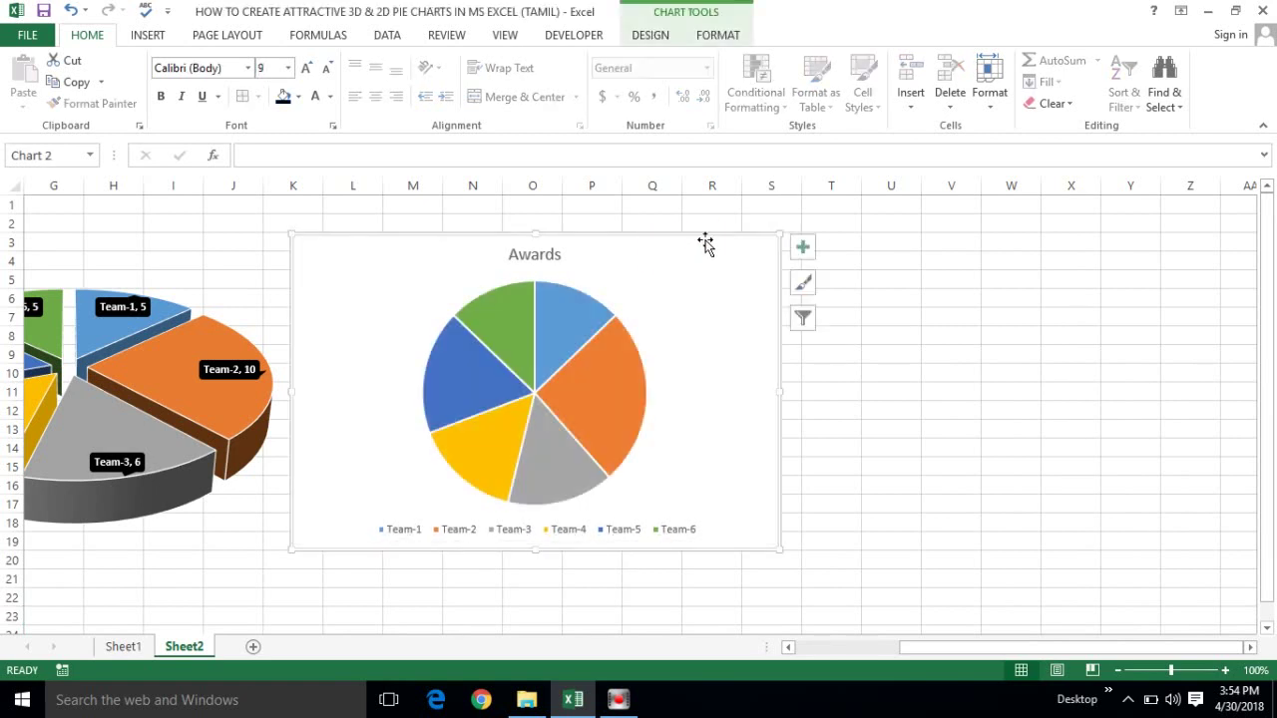
{"action": "right_click", "coordinate": [705, 242]}
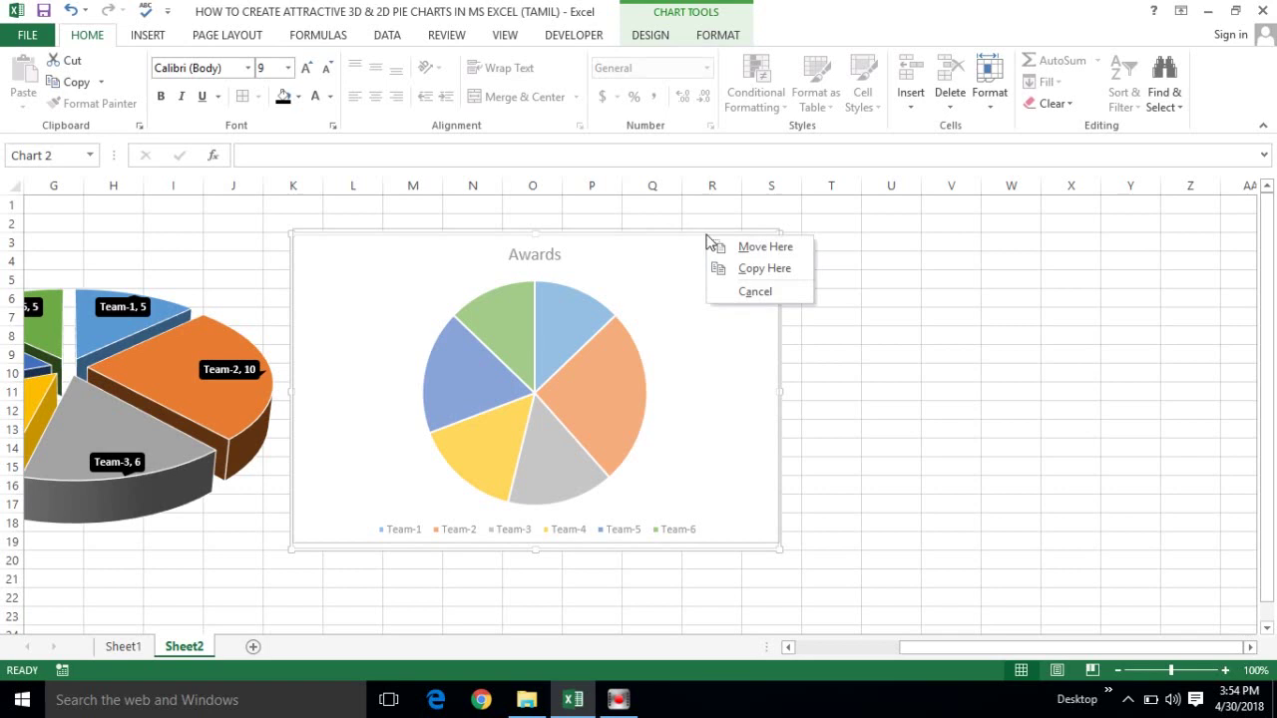
{"action": "left_click", "coordinate": [670, 250]}
{"action": "left_click", "coordinate": [804, 248]}
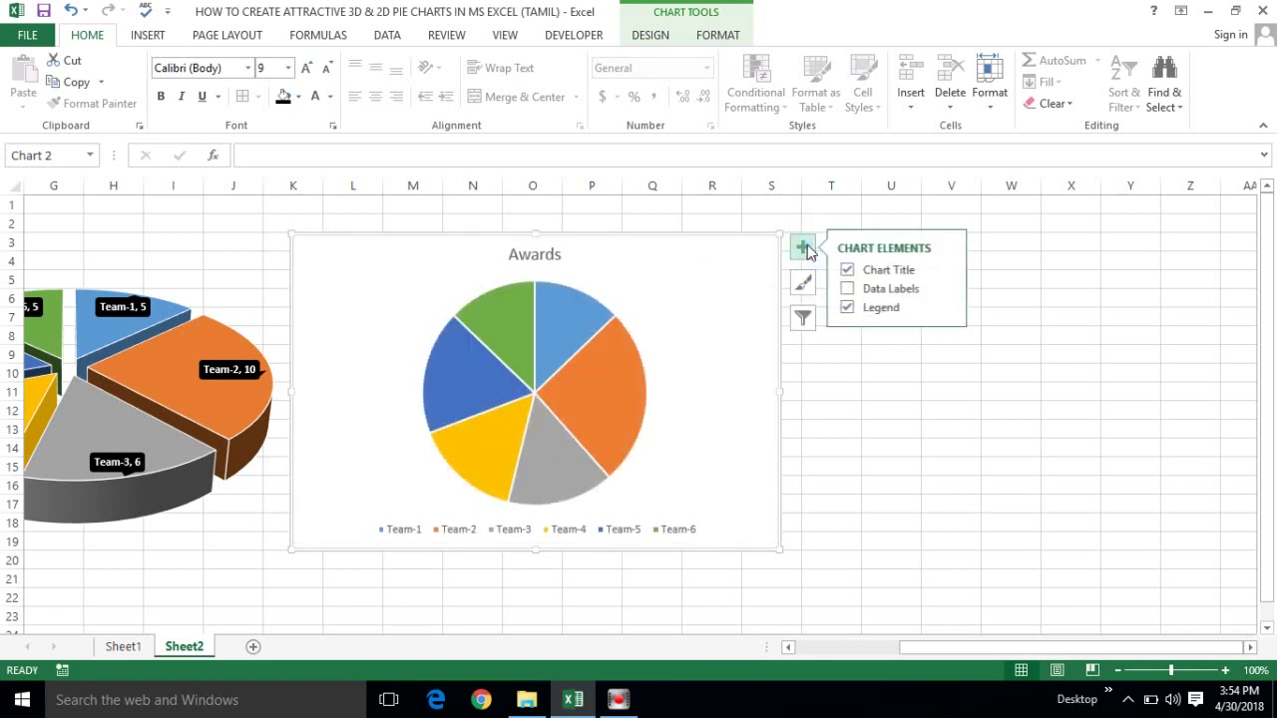
{"action": "left_click", "coordinate": [847, 269]}
{"action": "left_click", "coordinate": [847, 288]}
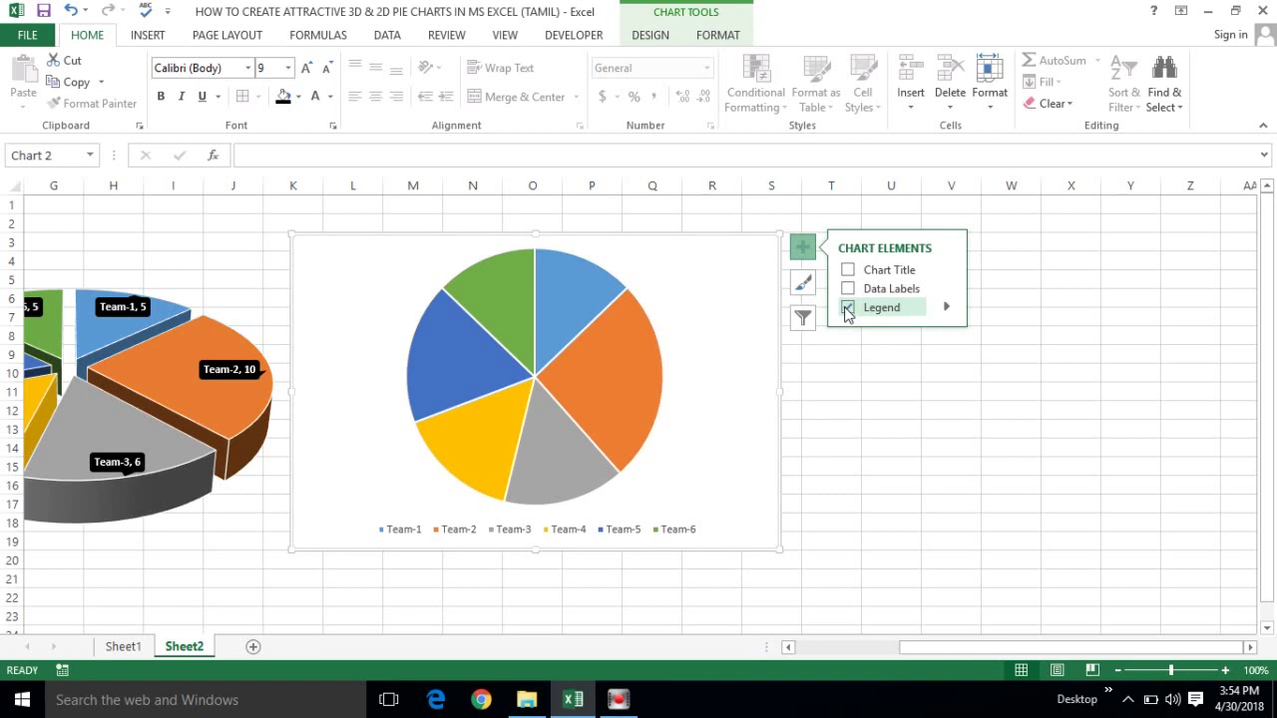
- Set the 2-D pie's legend position to Right
{"action": "left_click", "coordinate": [946, 307]}
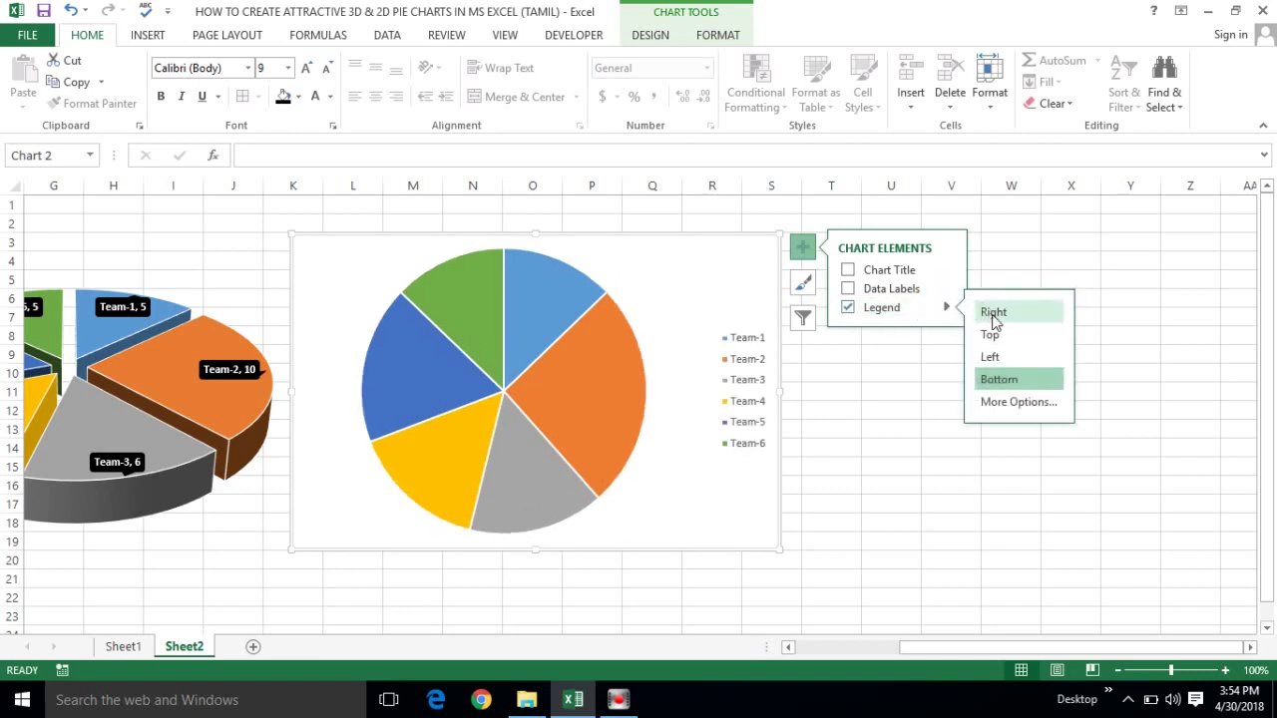
{"action": "left_click", "coordinate": [993, 315]}
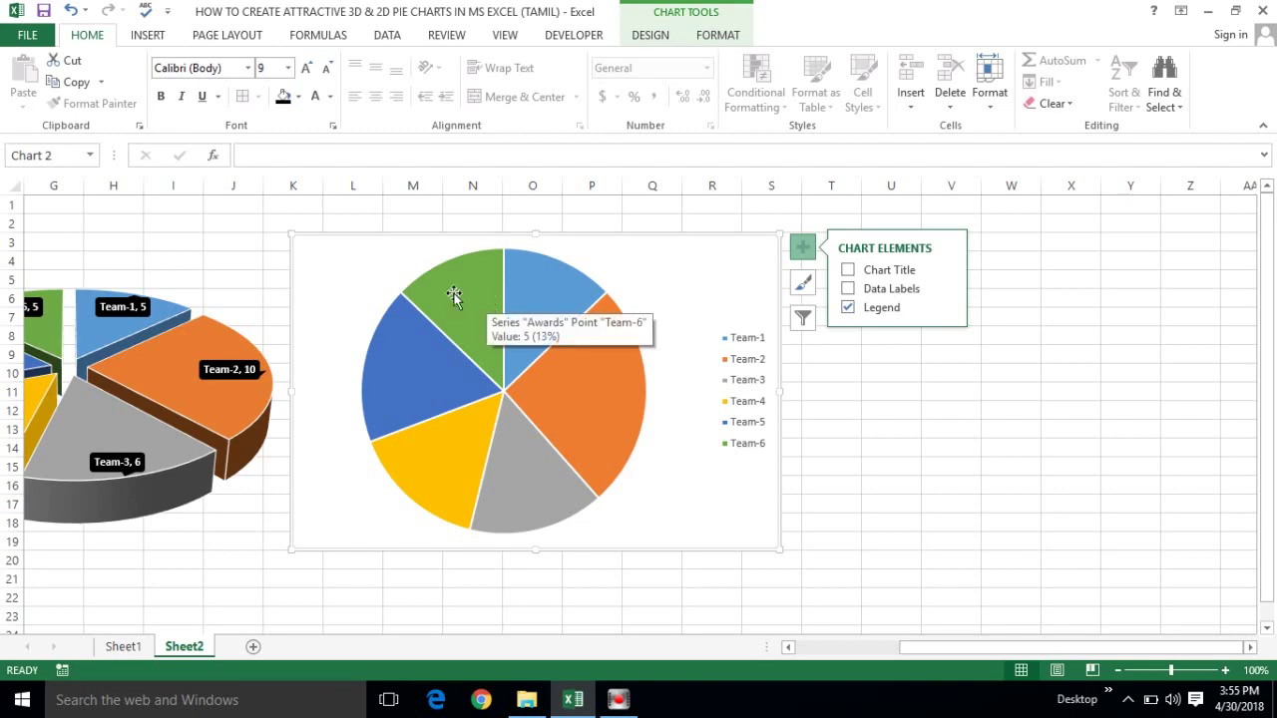
{"action": "left_click", "coordinate": [911, 409]}
{"action": "left_click", "coordinate": [734, 255]}
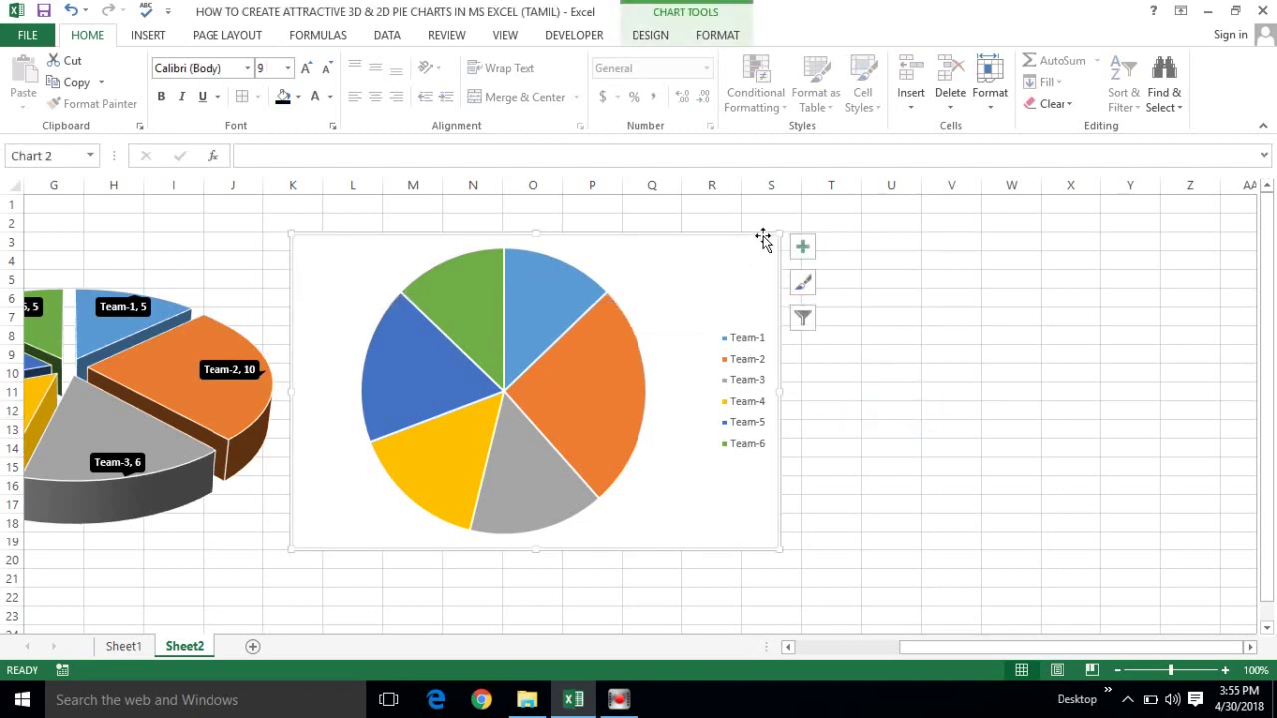
{"action": "left_click", "coordinate": [758, 234]}
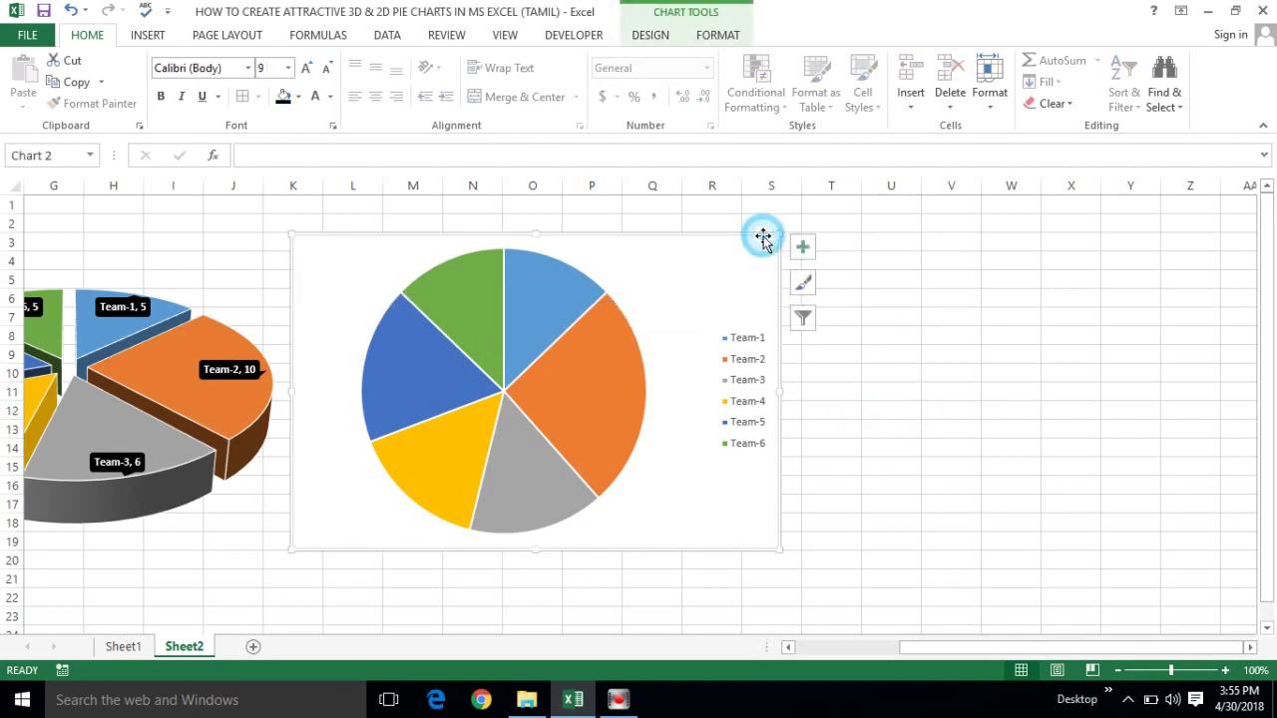
- Give the 2-D chart area No Fill and No Outline, then deselect it by clicking J2
{"action": "left_click", "coordinate": [716, 37]}
{"action": "left_click", "coordinate": [495, 60]}
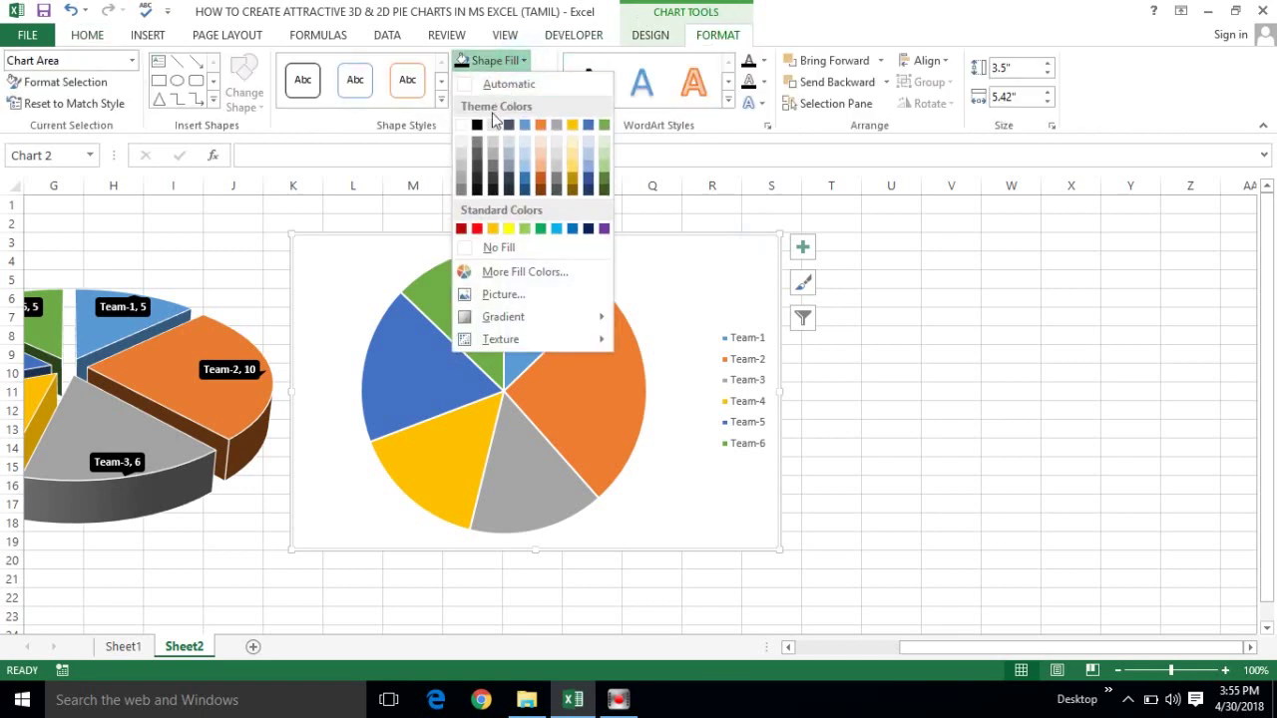
{"action": "left_click", "coordinate": [496, 246]}
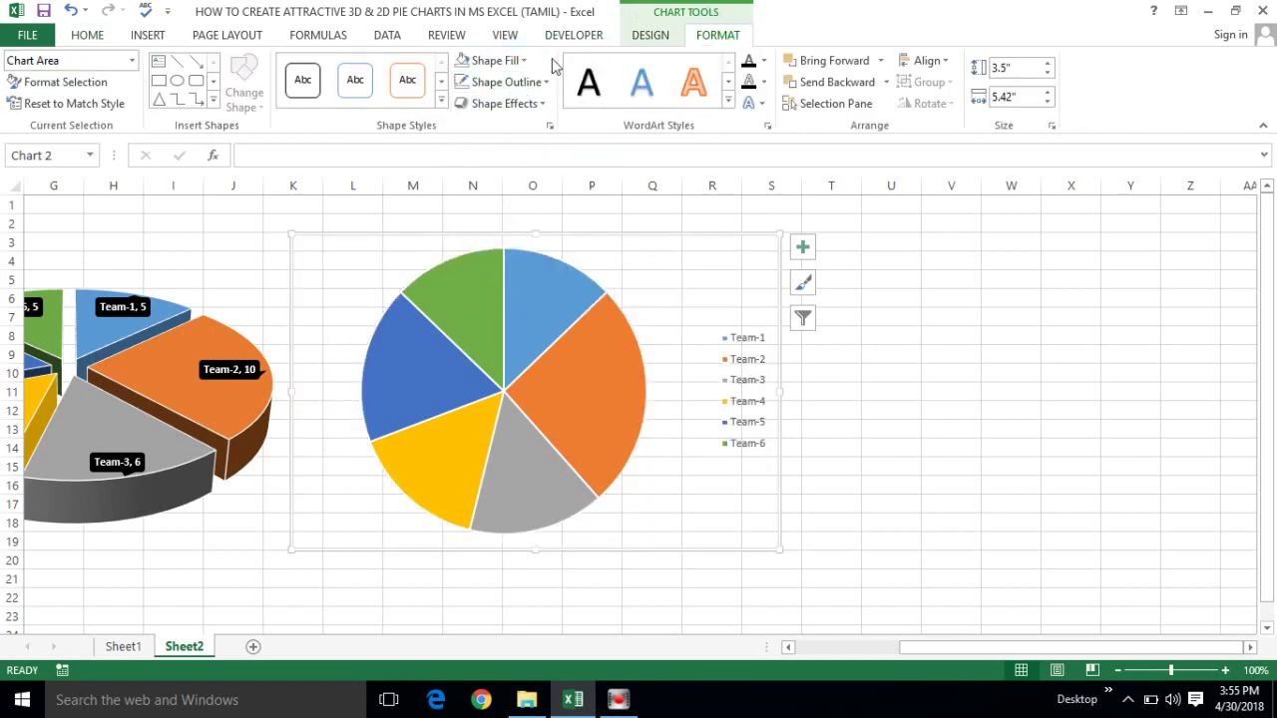
{"action": "left_click", "coordinate": [548, 82]}
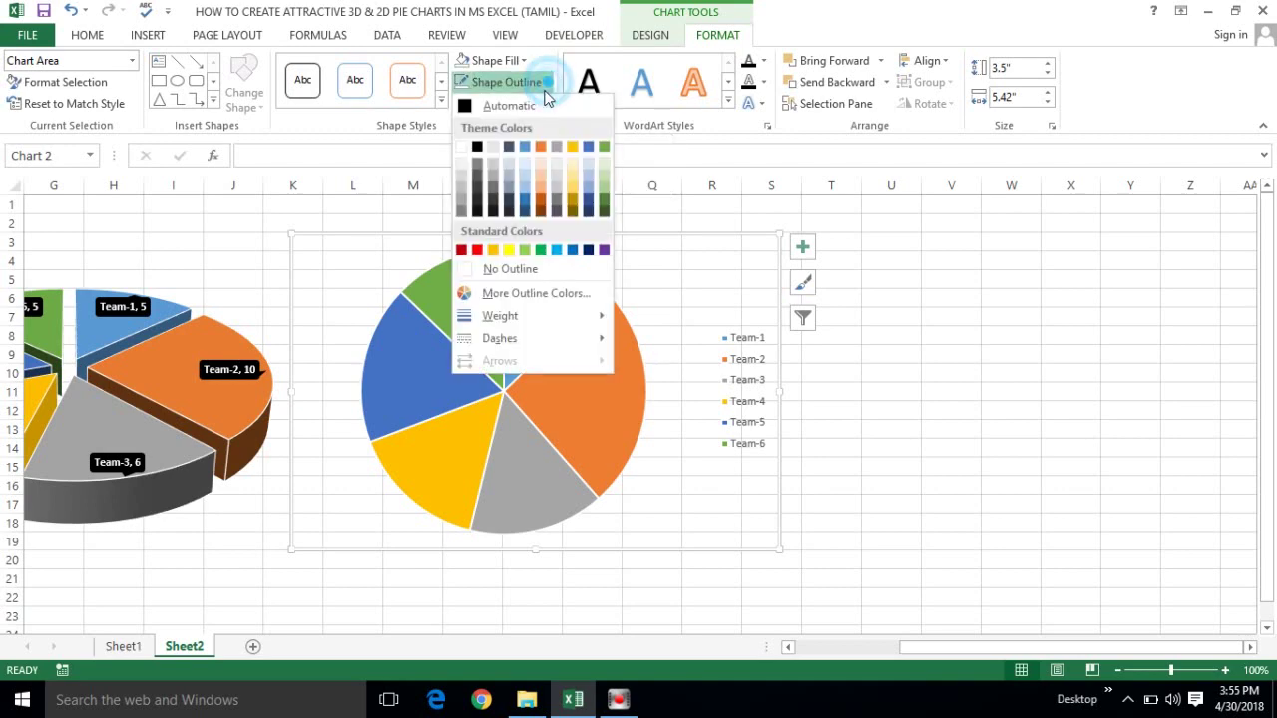
{"action": "left_click", "coordinate": [513, 270]}
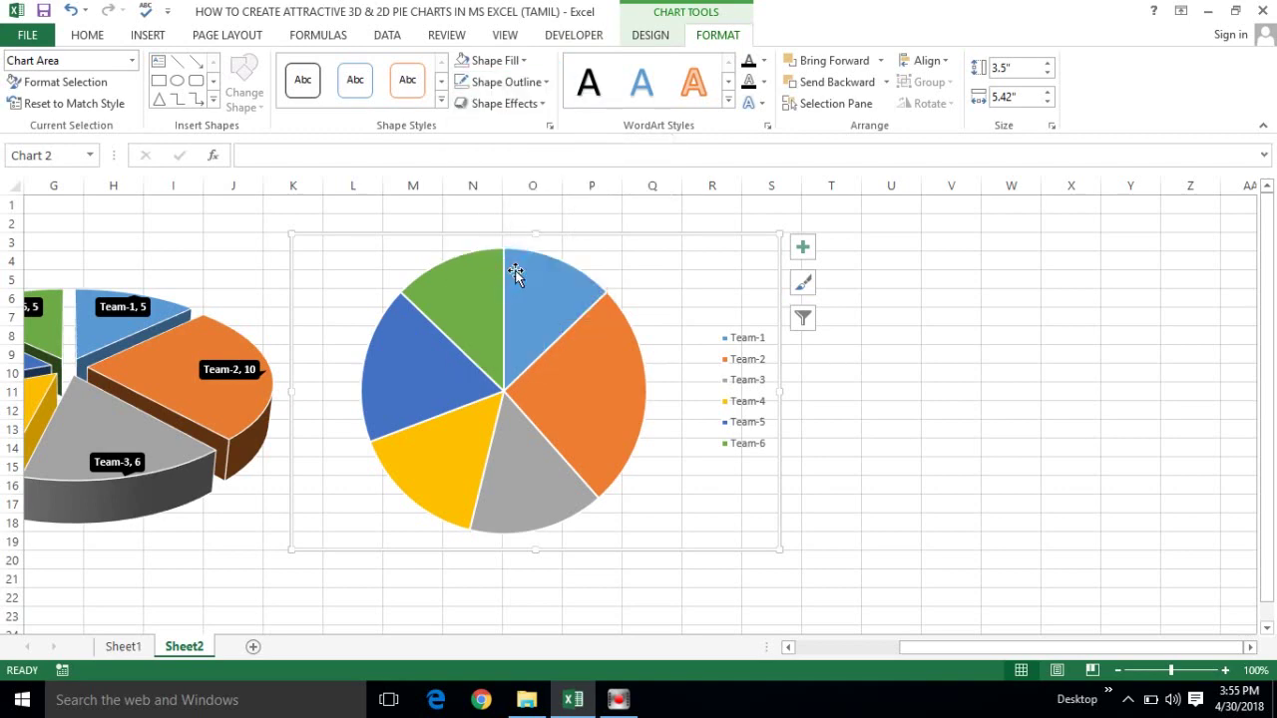
{"action": "left_click", "coordinate": [213, 222]}
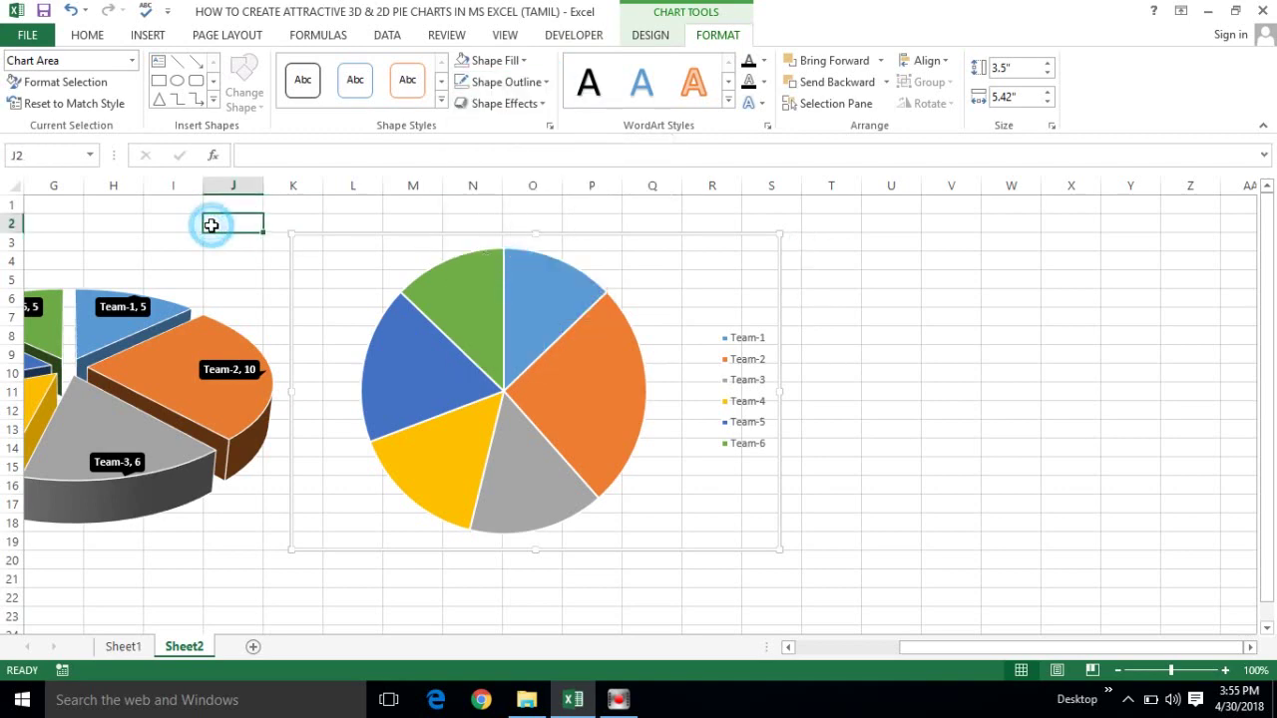
- Draw a large oval over the 2-D pie and move it right to columns T–X
{"action": "left_click", "coordinate": [147, 35]}
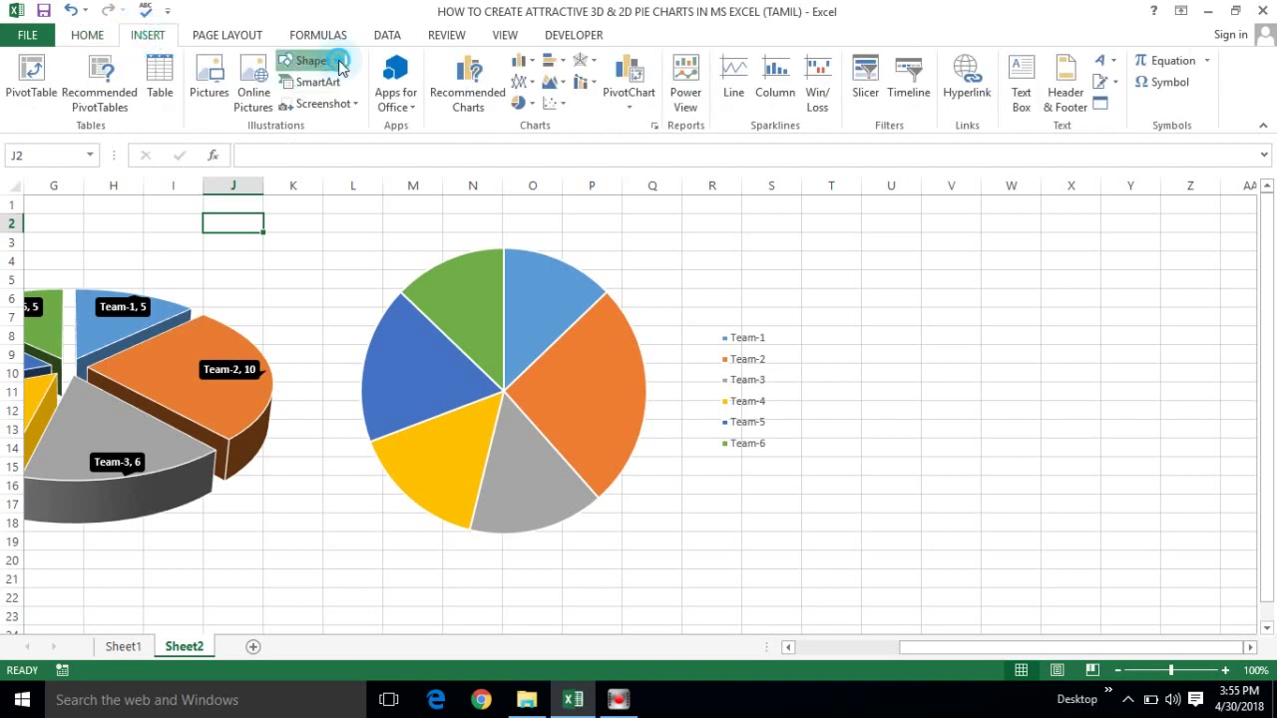
{"action": "left_click", "coordinate": [340, 64]}
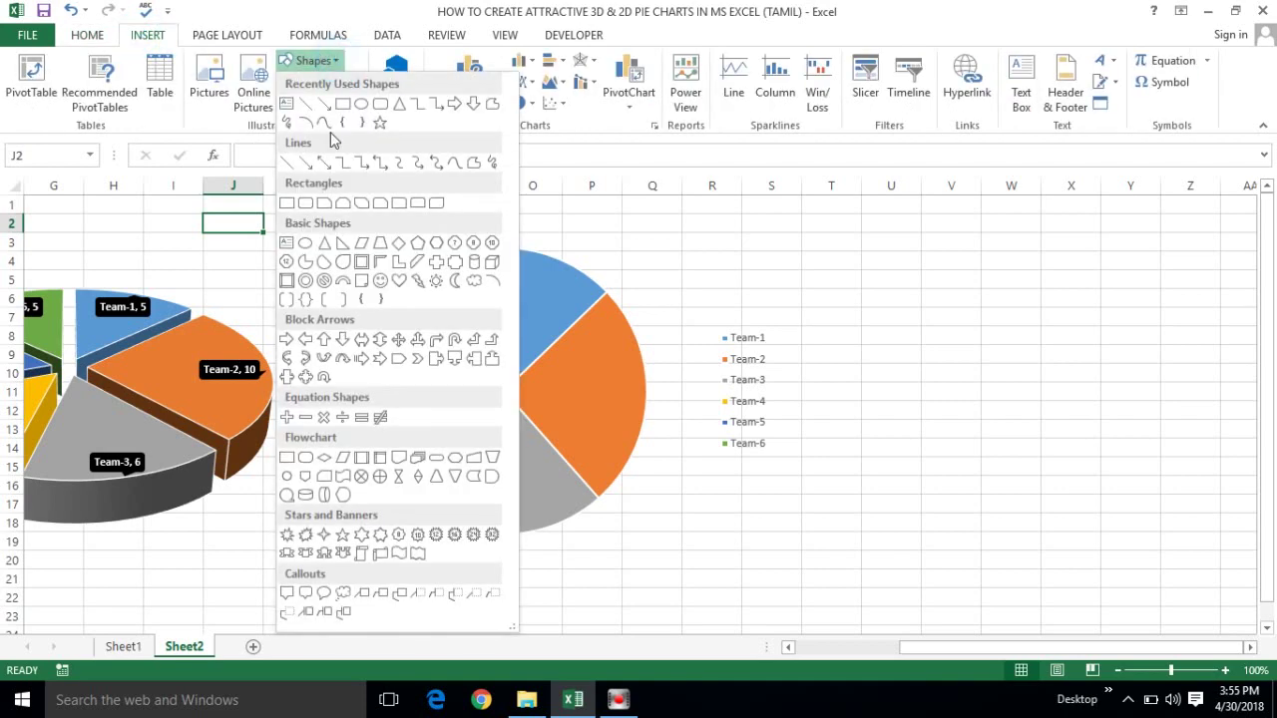
{"action": "left_click", "coordinate": [305, 244]}
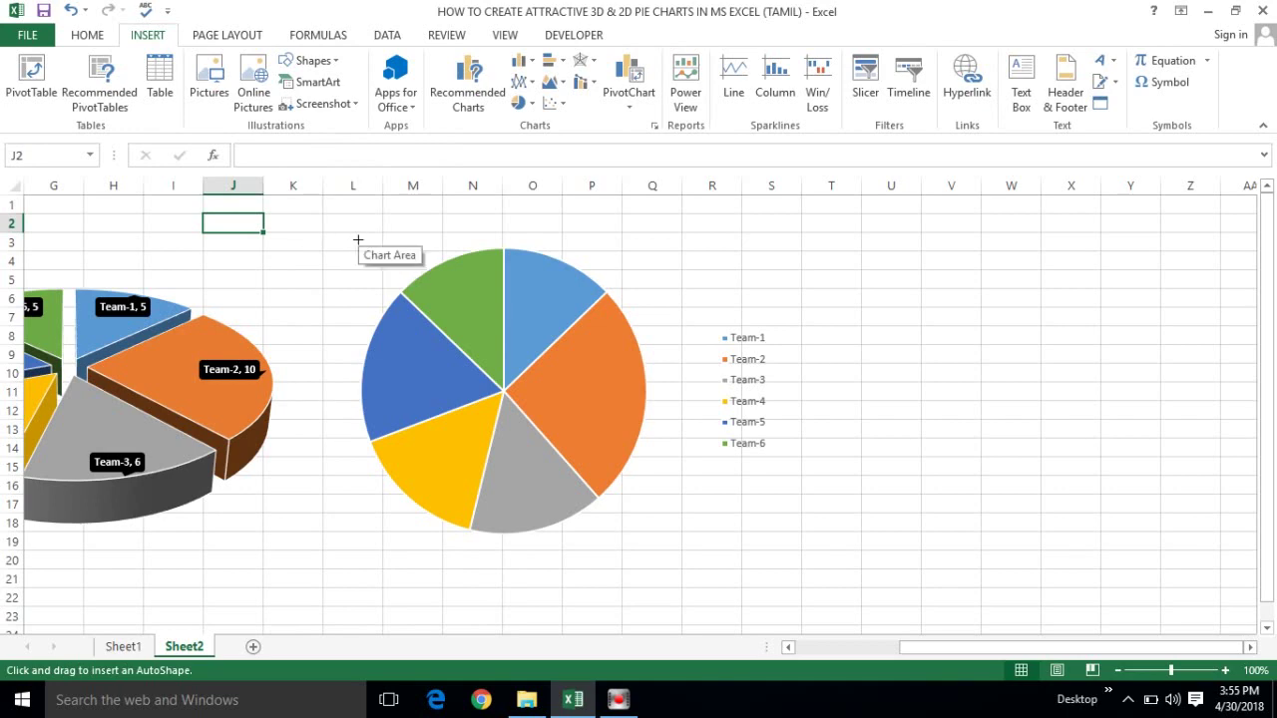
{"action": "left_click_drag", "start_coordinate": [358, 240], "coordinate": [560, 397]}
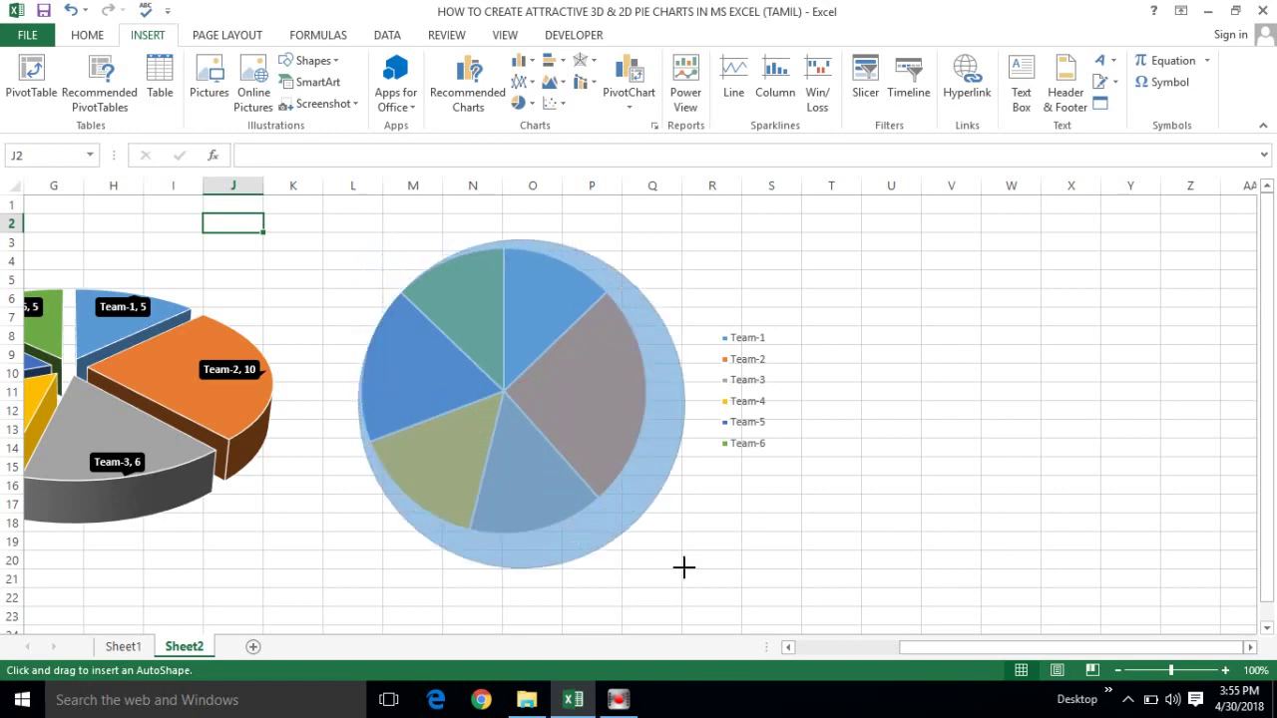
{"action": "left_click_drag", "start_coordinate": [560, 397], "coordinate": [693, 567]}
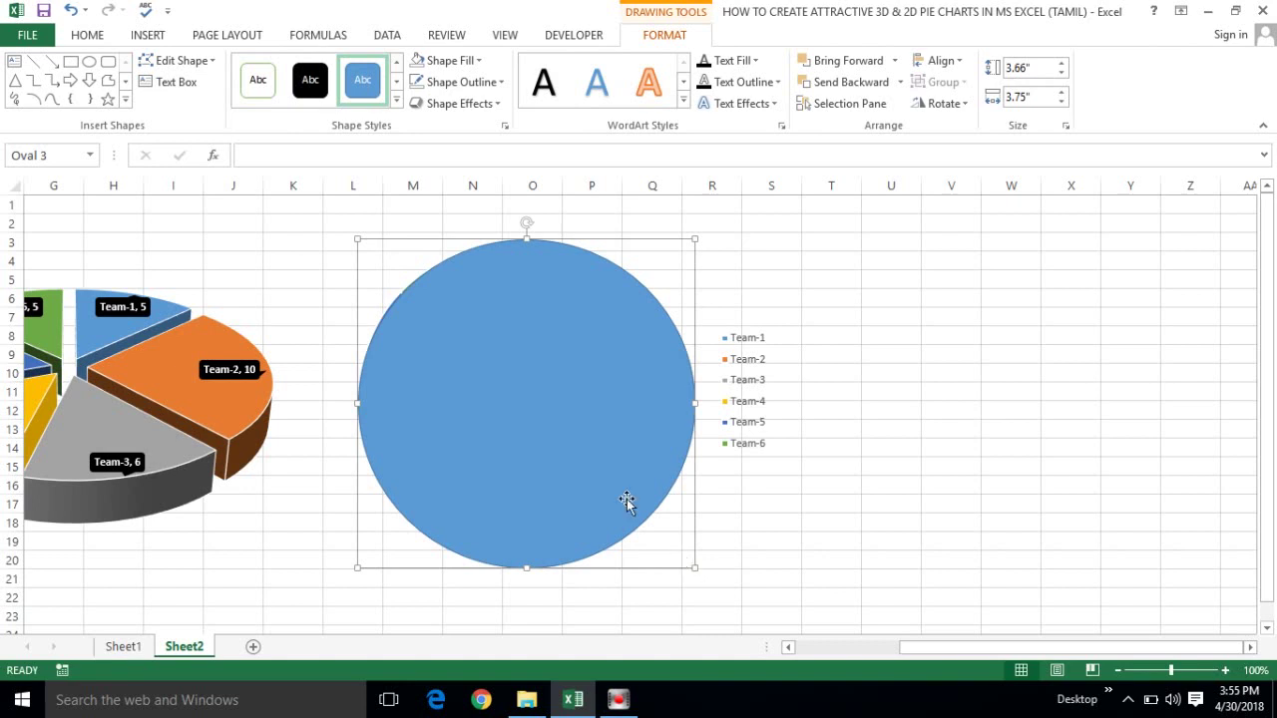
{"action": "left_click_drag", "start_coordinate": [626, 500], "coordinate": [603, 491]}
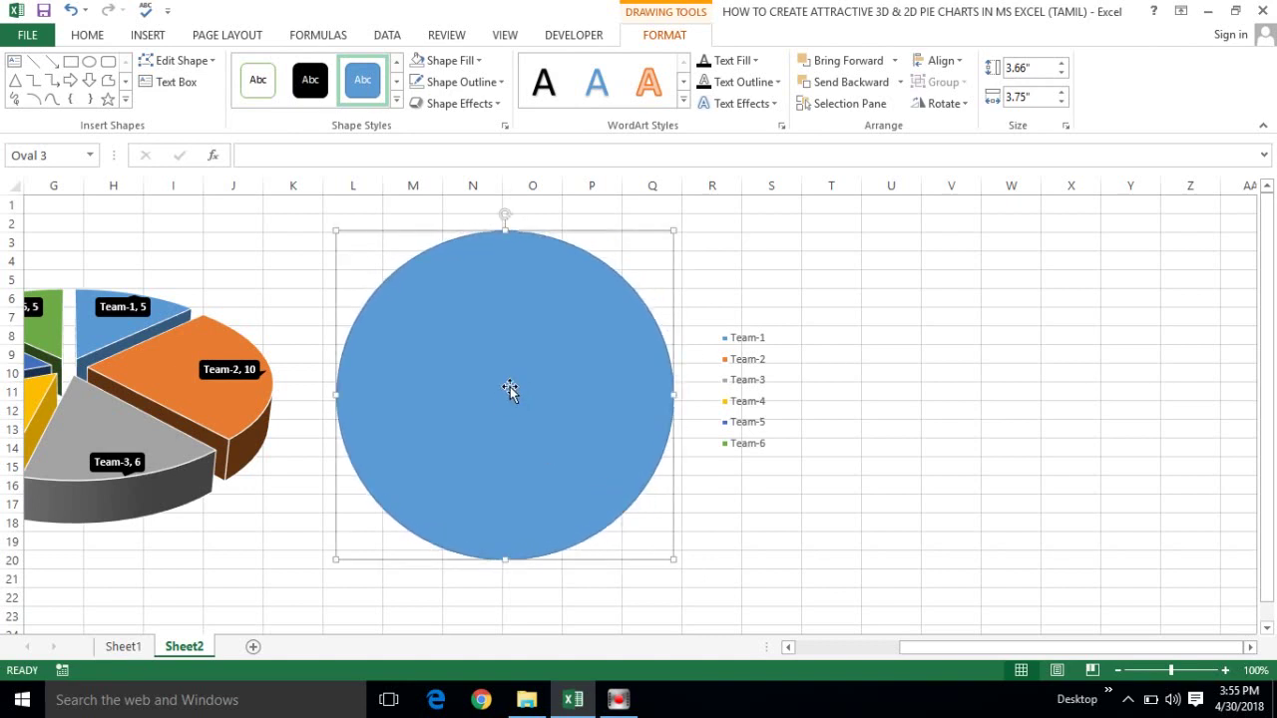
{"action": "left_click_drag", "start_coordinate": [509, 389], "coordinate": [988, 367]}
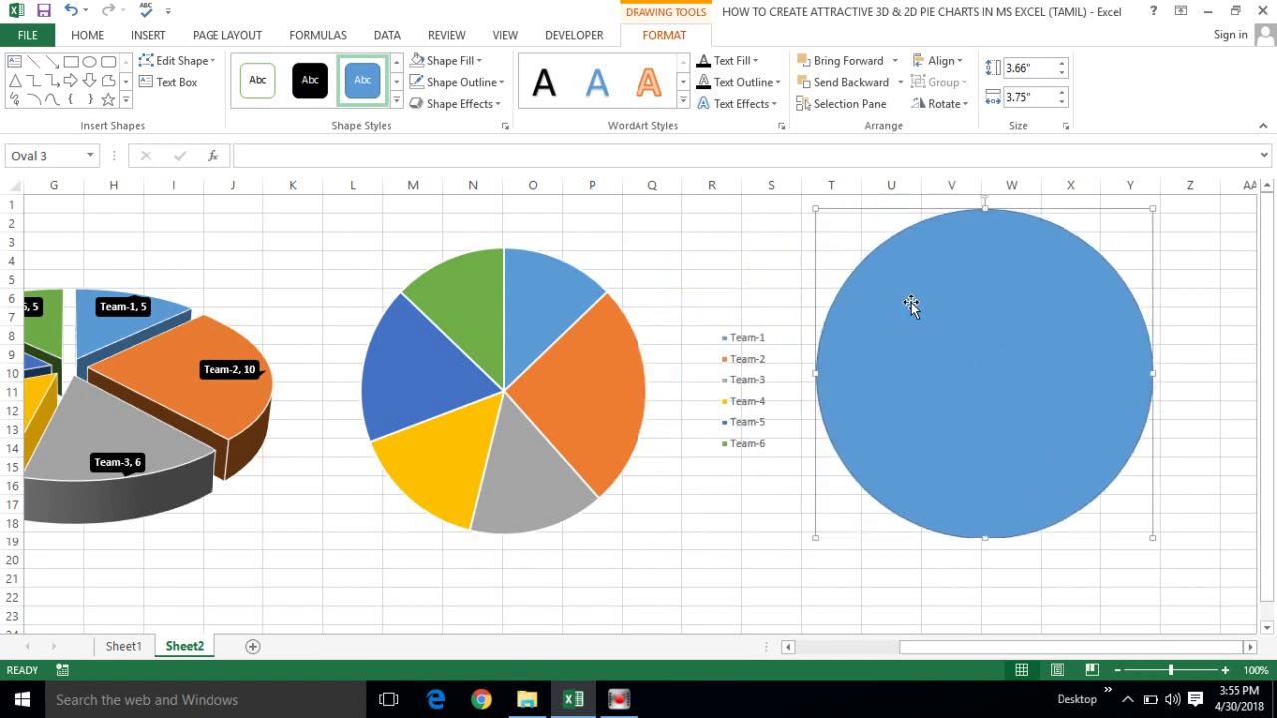
- Select the blue circle and open, then close, its Format Shape settings
{"action": "right_click", "coordinate": [852, 270]}
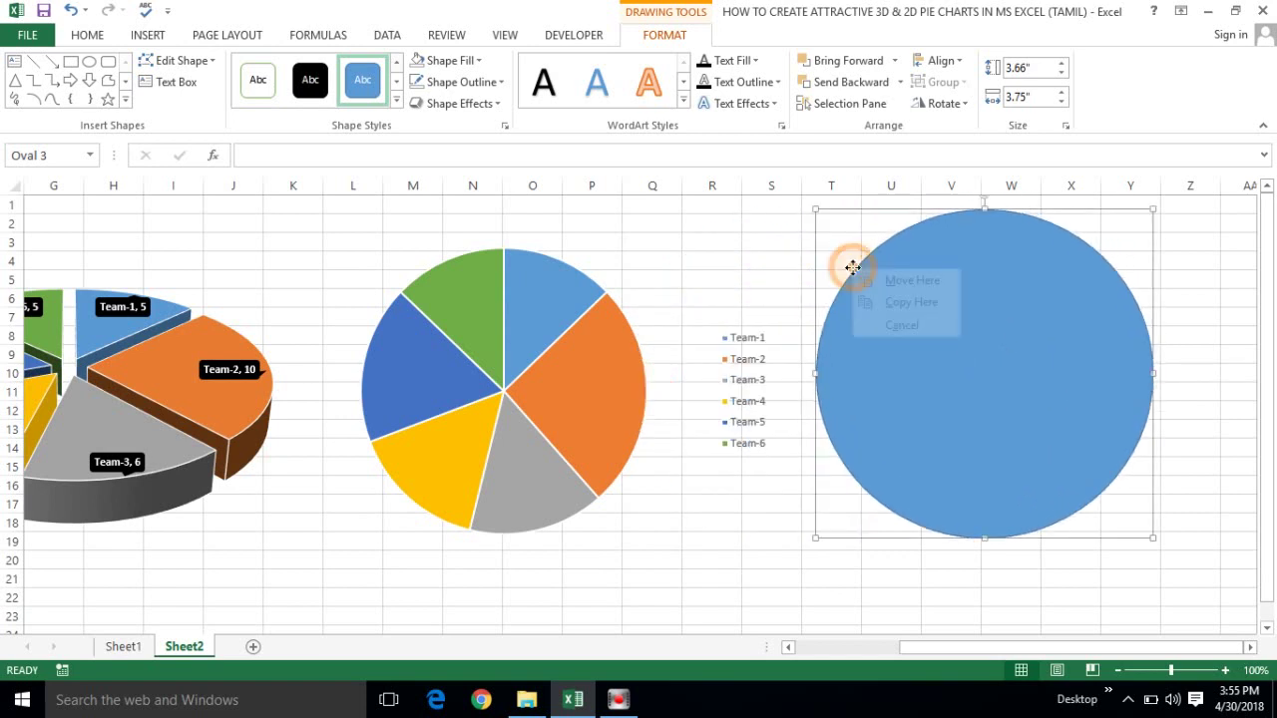
{"action": "left_click", "coordinate": [827, 278]}
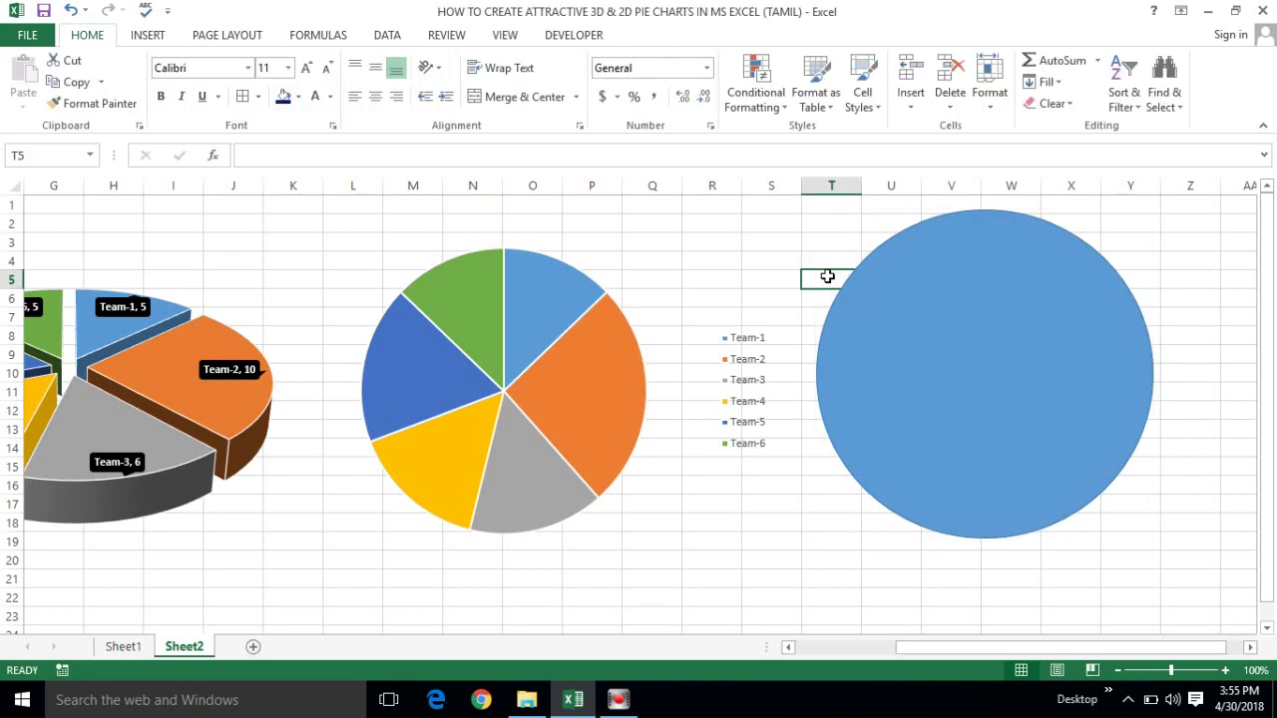
{"action": "left_click", "coordinate": [838, 297]}
{"action": "right_click", "coordinate": [843, 302]}
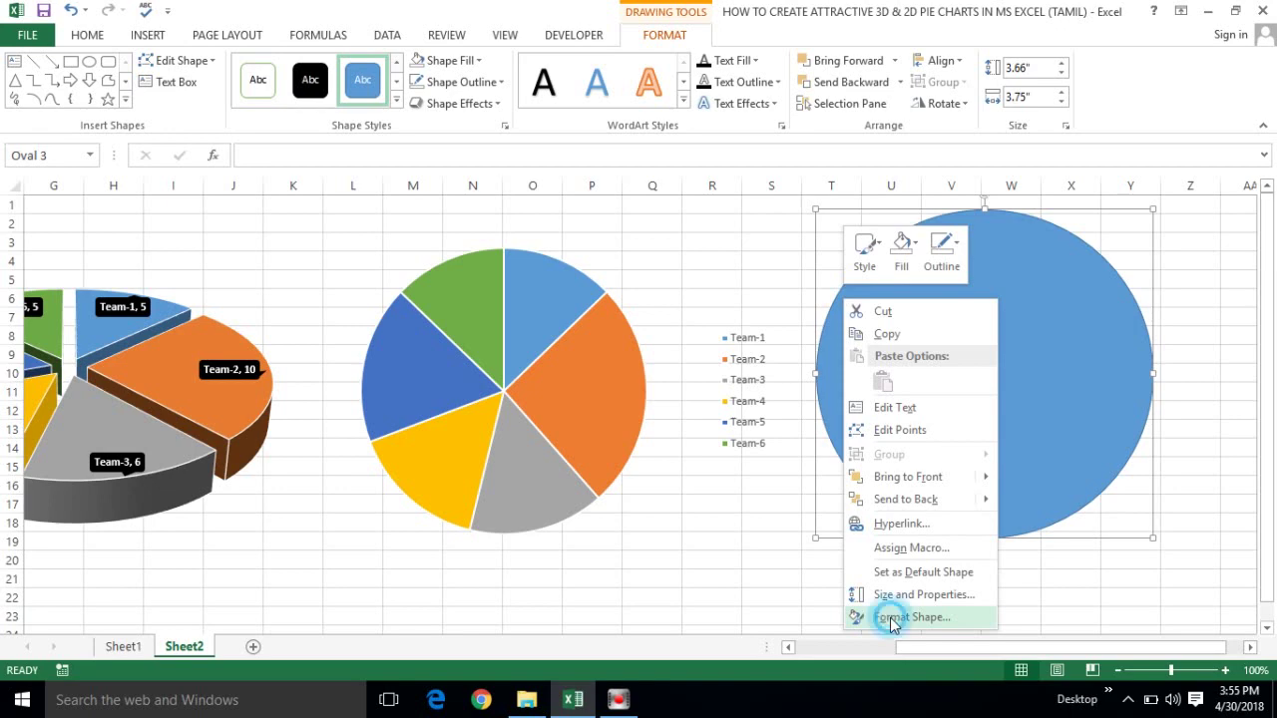
{"action": "left_click", "coordinate": [892, 618]}
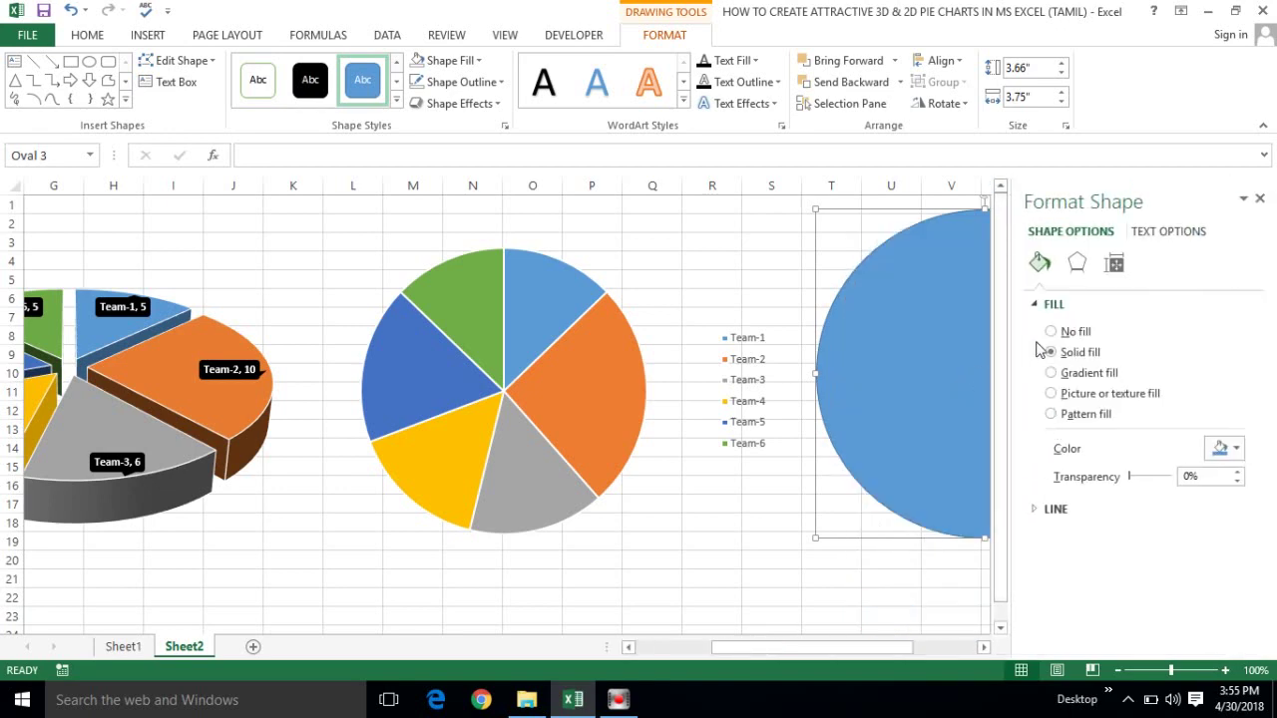
{"action": "left_click", "coordinate": [1259, 198]}
- Fill the circle with the gold theme colour via Shape Fill
{"action": "left_click", "coordinate": [853, 219]}
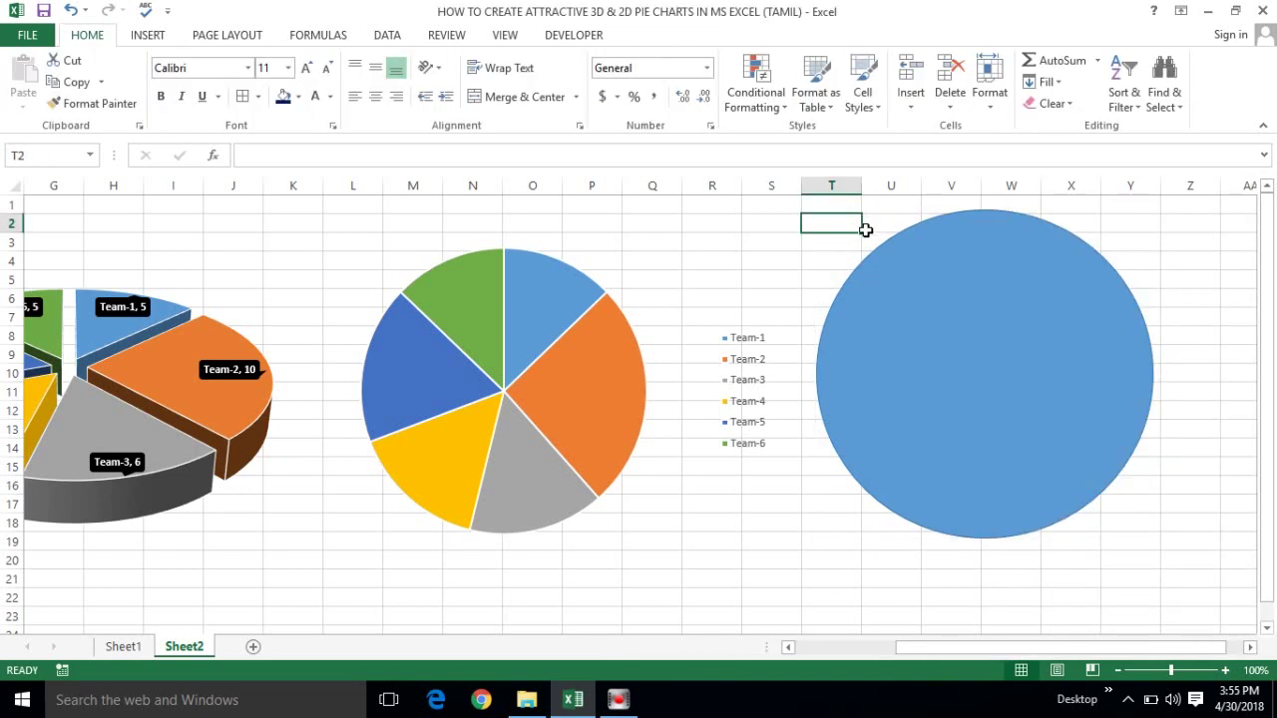
{"action": "left_click", "coordinate": [888, 286]}
{"action": "left_click", "coordinate": [674, 36]}
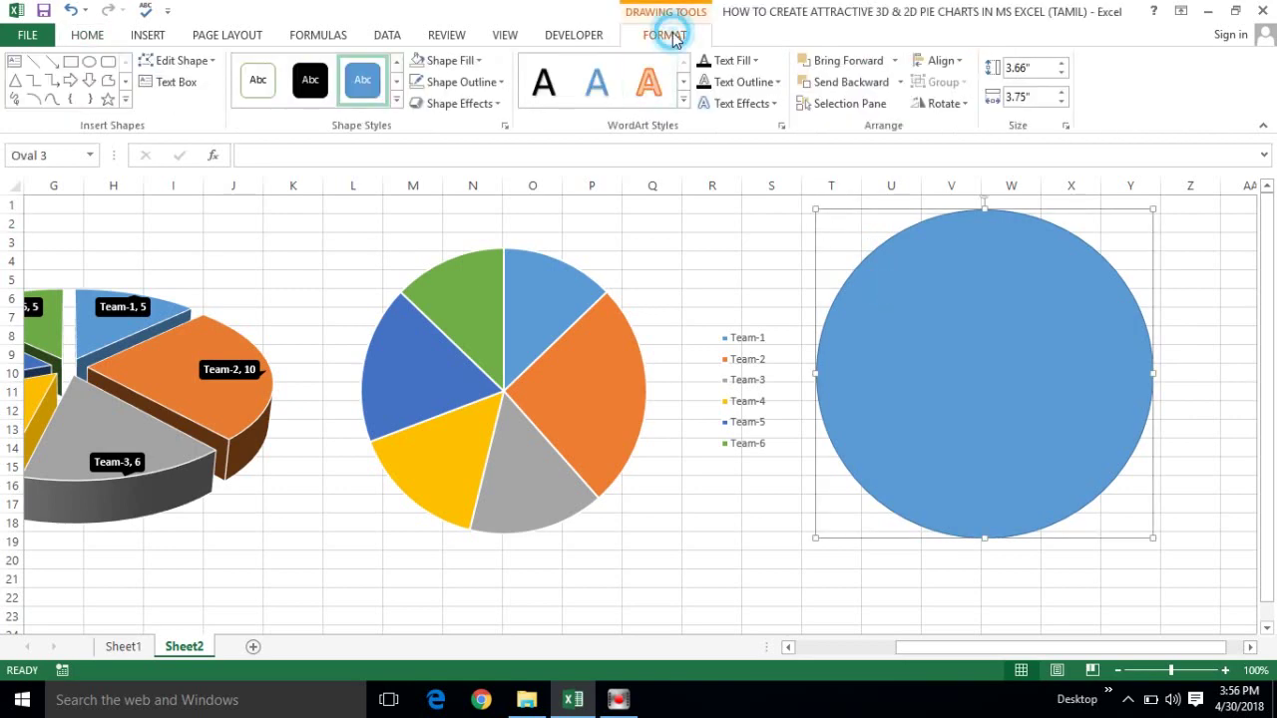
{"action": "left_click", "coordinate": [481, 63]}
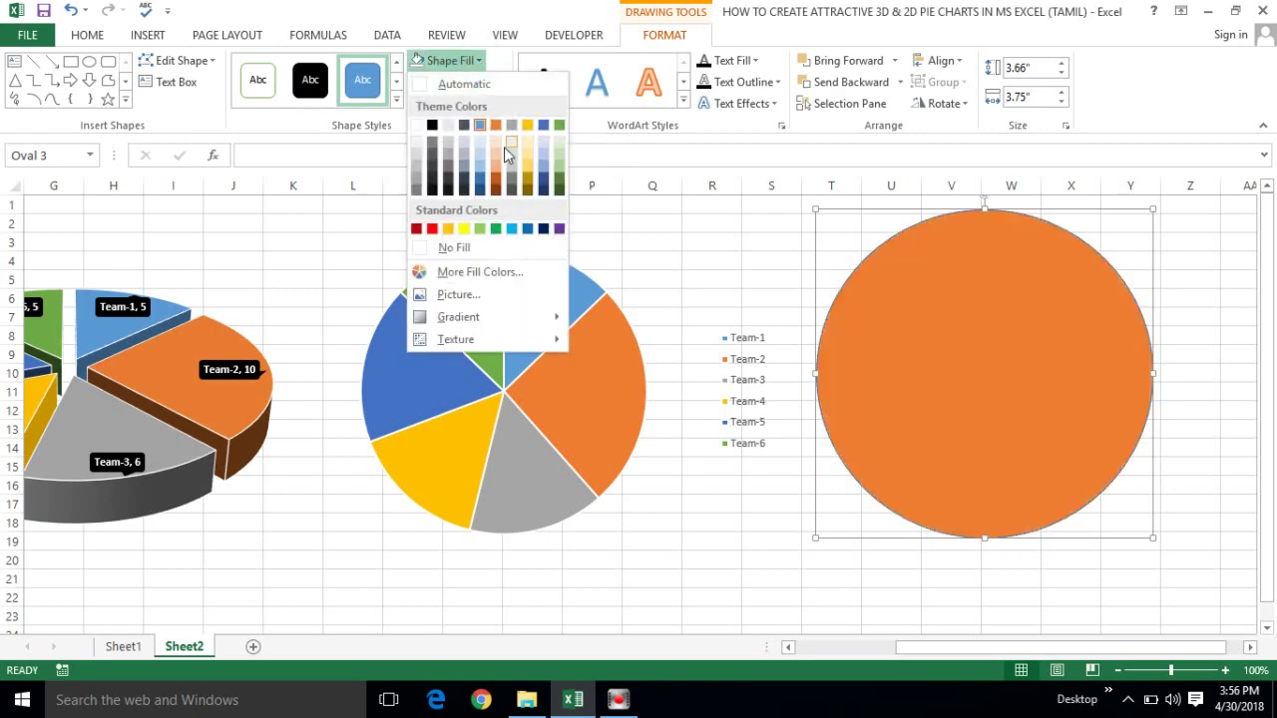
{"action": "left_click", "coordinate": [528, 165]}
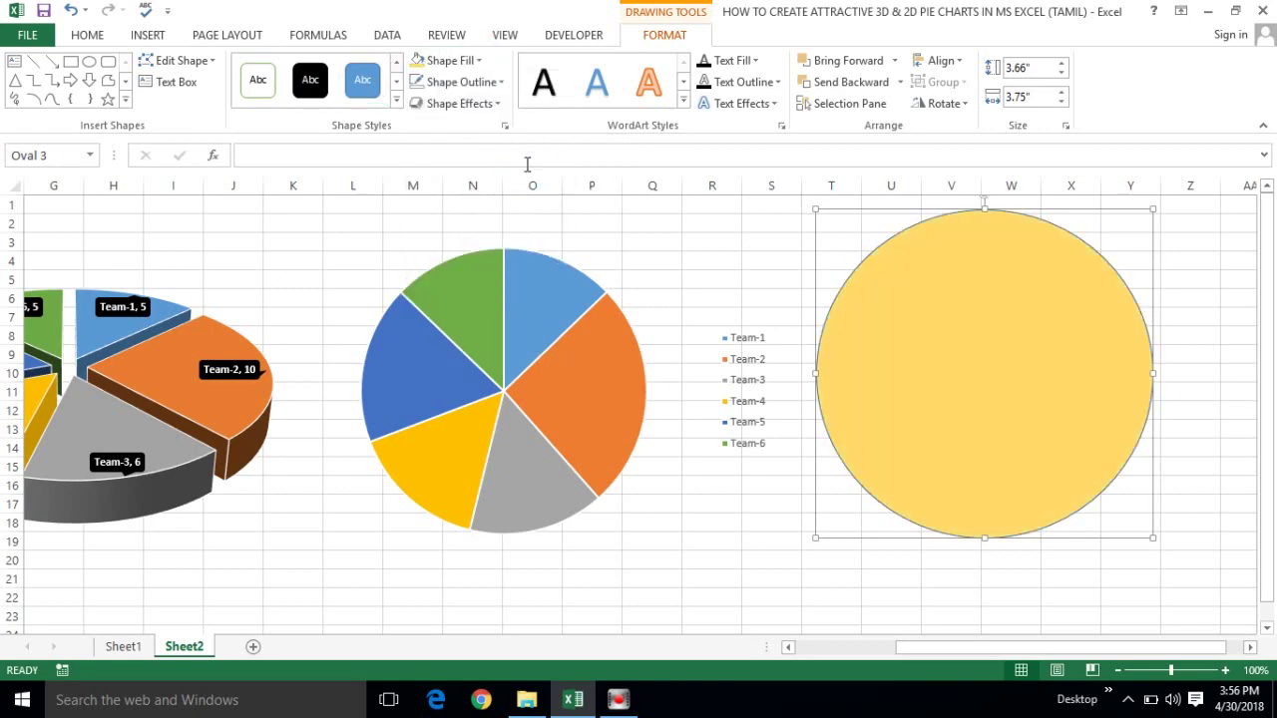
{"action": "left_click", "coordinate": [494, 106]}
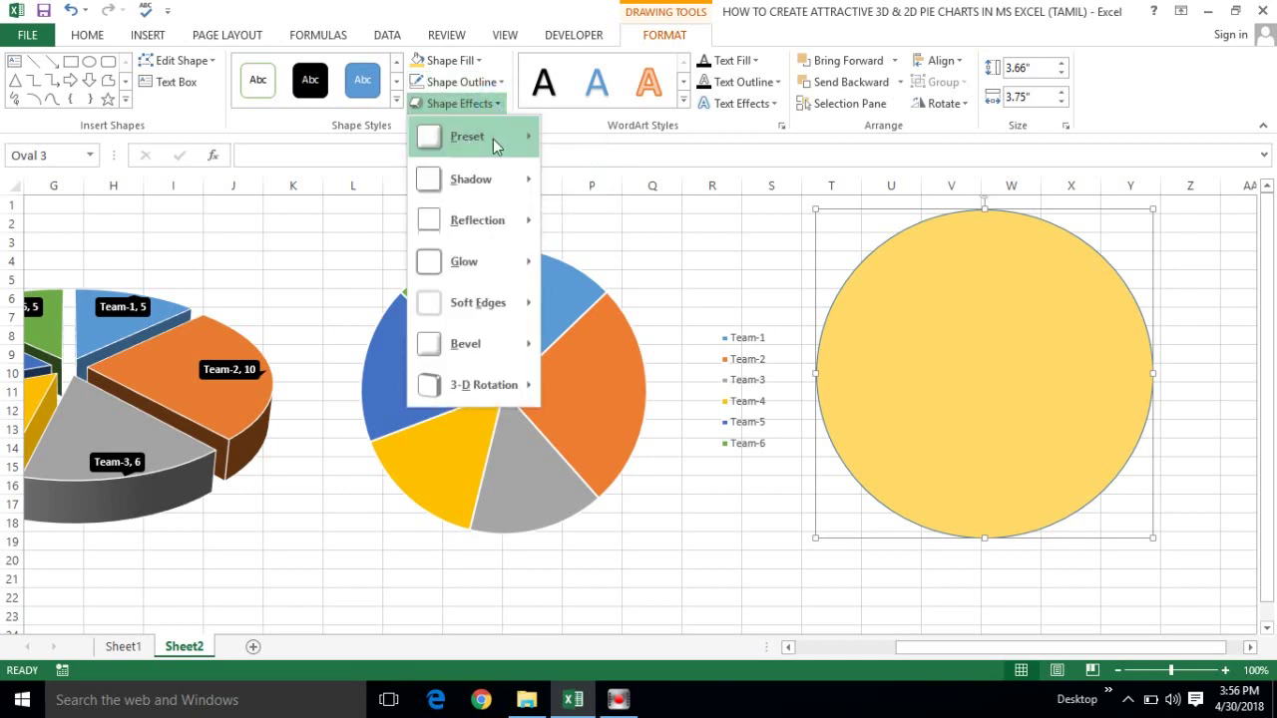
- Apply the second Shape Effects preset to give the gold circle a bevelled edge
{"action": "mouse_move", "coordinate": [494, 145]}
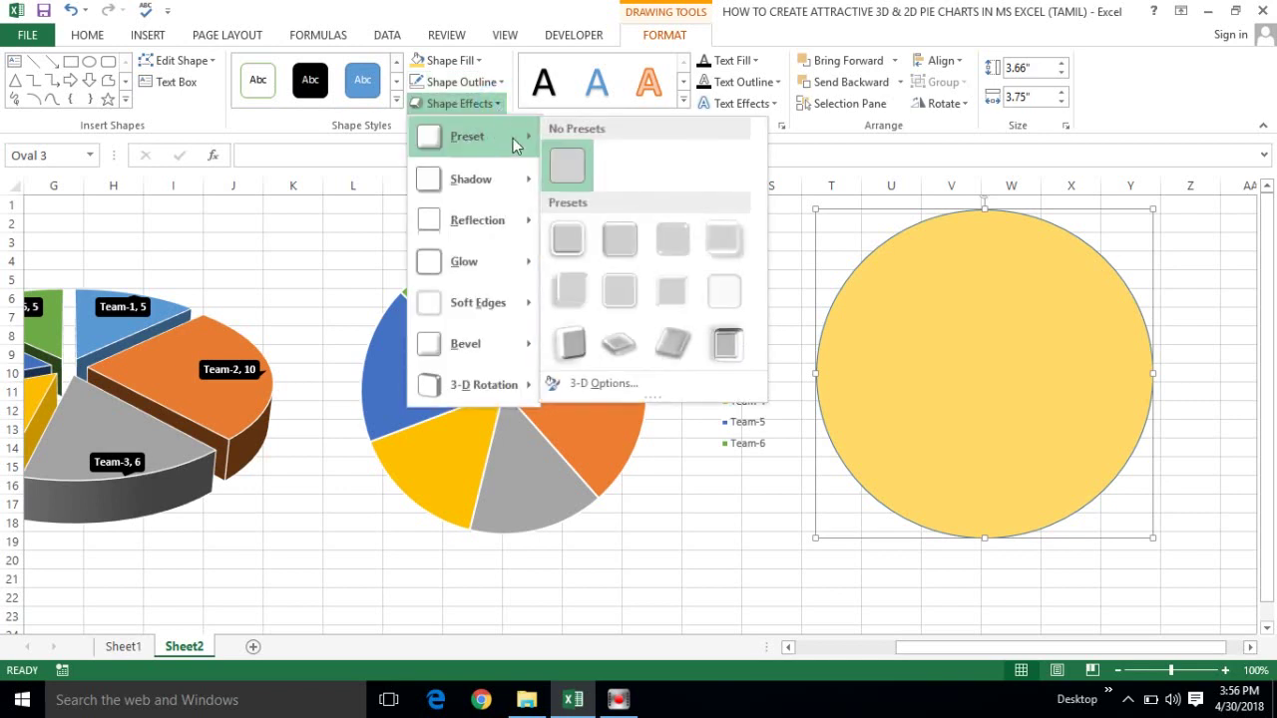
{"action": "left_click", "coordinate": [616, 246]}
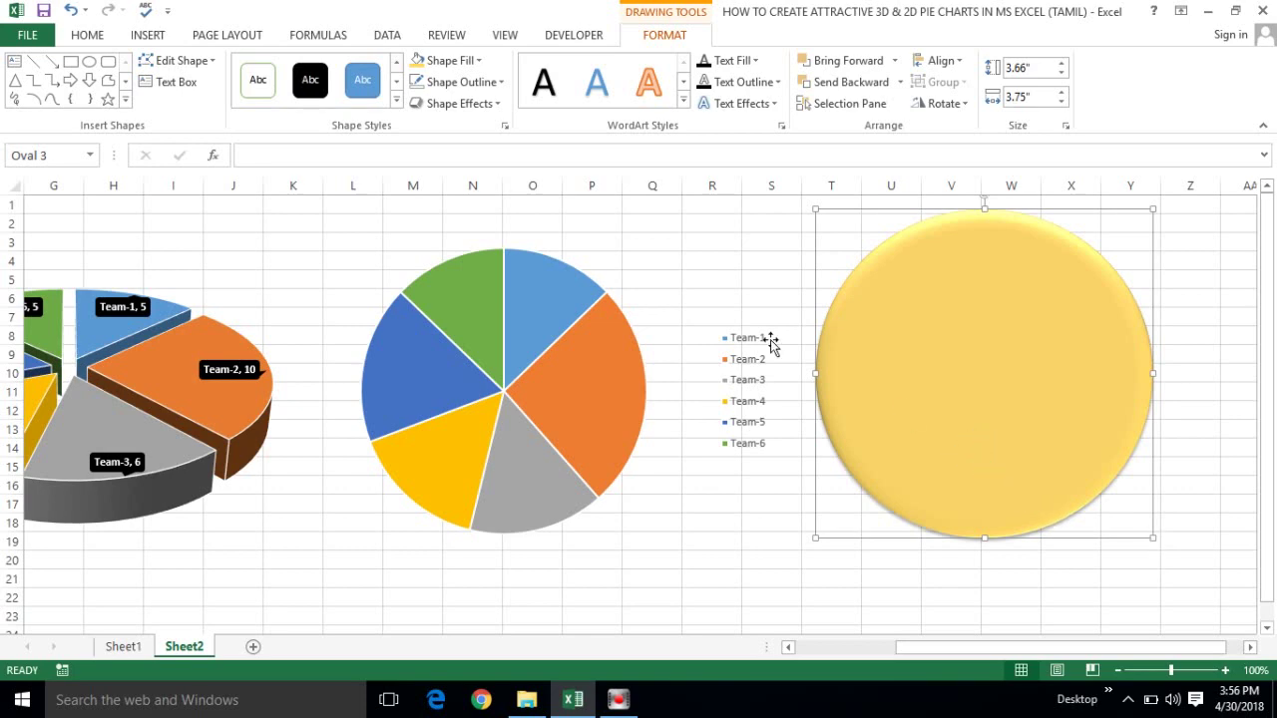
- Draw a wide flat oval and move it just below the 2-D pie chart
{"action": "left_click", "coordinate": [148, 36]}
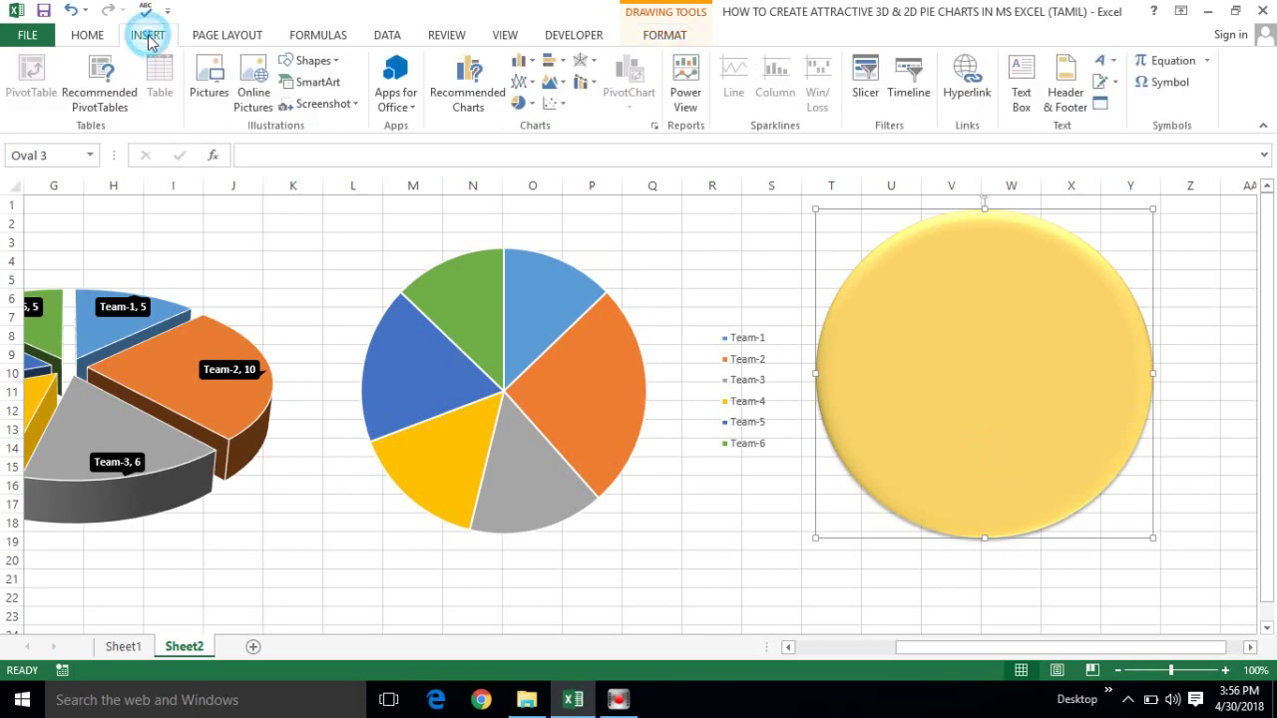
{"action": "left_click", "coordinate": [335, 64]}
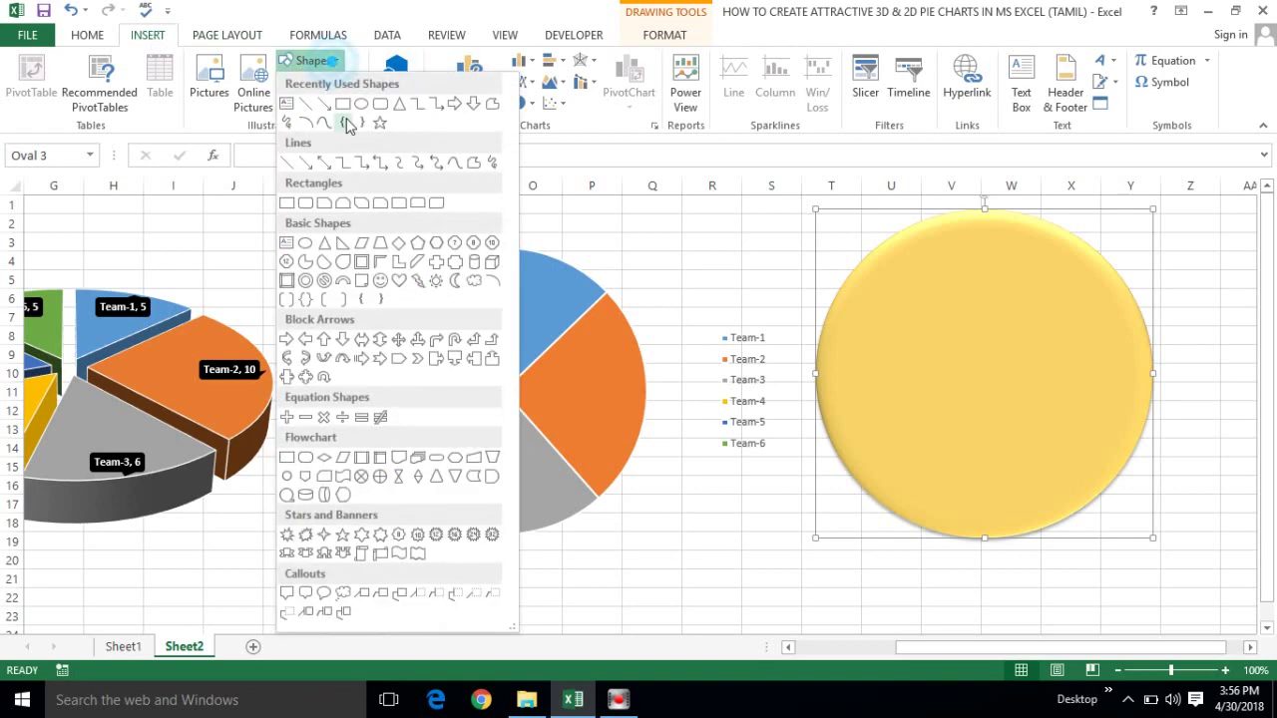
{"action": "left_click", "coordinate": [305, 244]}
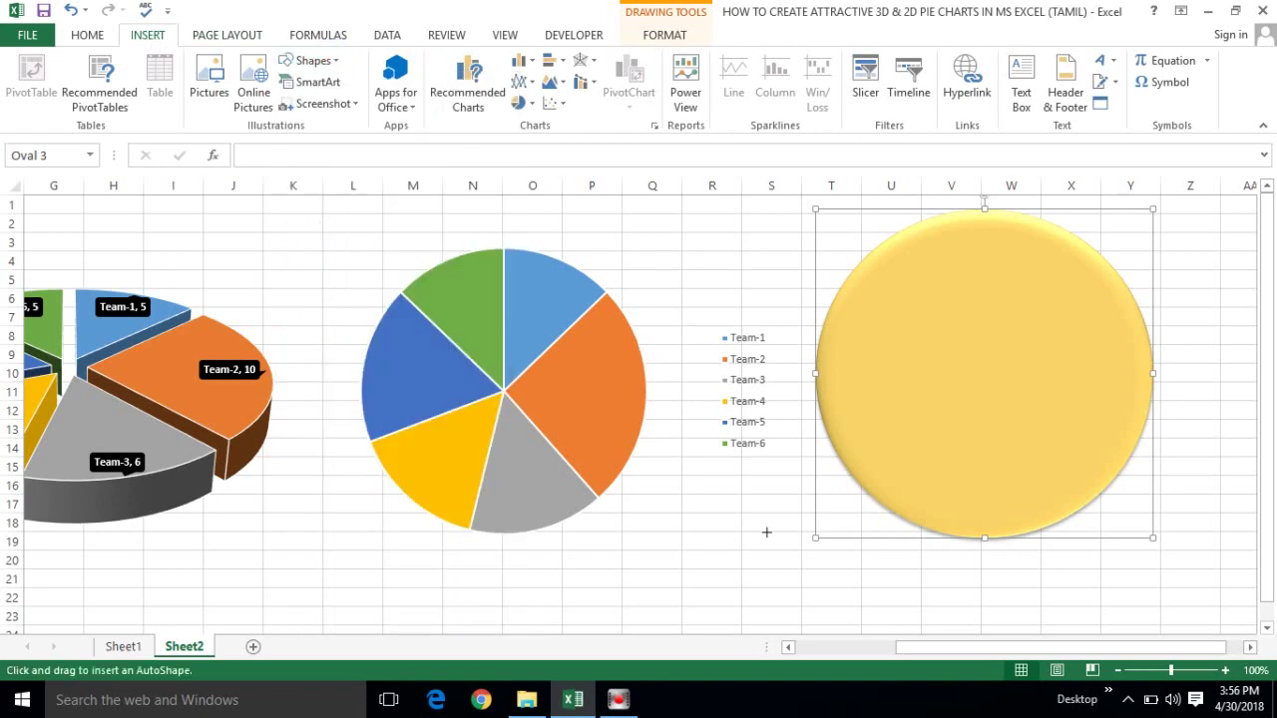
{"action": "mouse_move", "coordinate": [803, 548]}
{"action": "left_mouse_down"}
{"action": "mouse_move", "coordinate": [1201, 606]}
{"action": "mouse_move", "coordinate": [1265, 452]}
{"action": "left_mouse_up"}
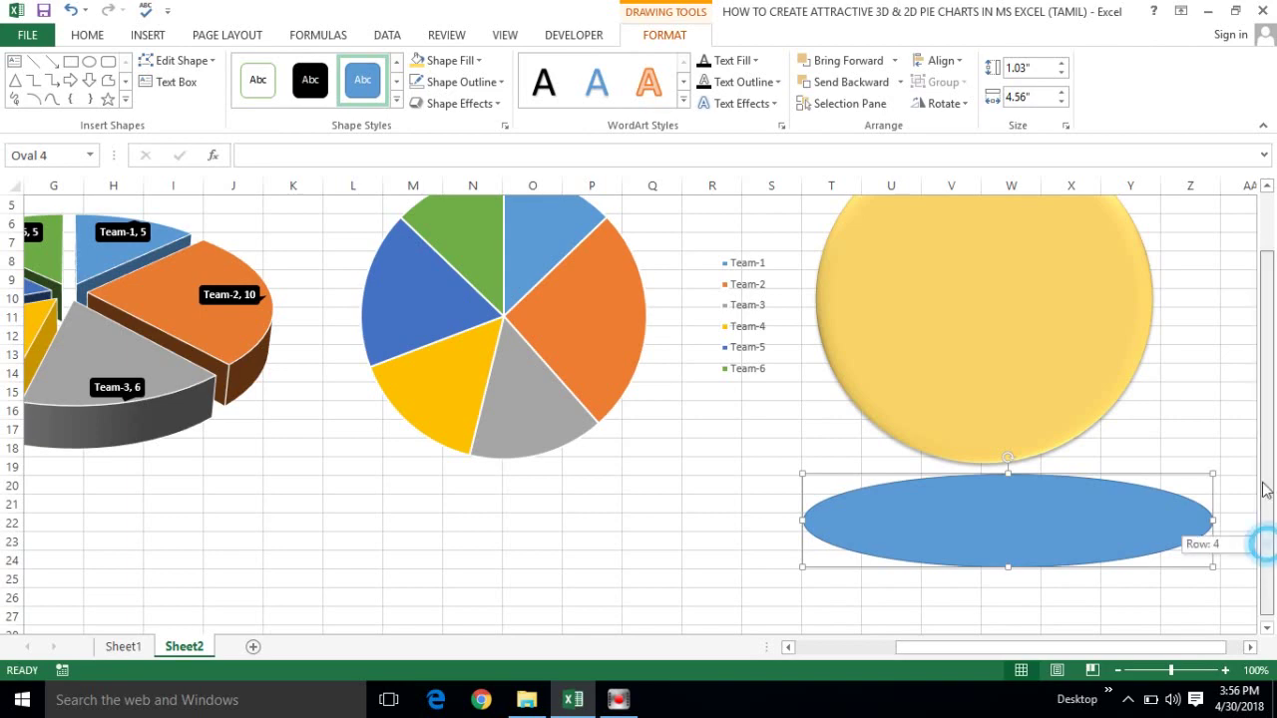
{"action": "left_click_drag", "start_coordinate": [996, 564], "coordinate": [681, 547]}
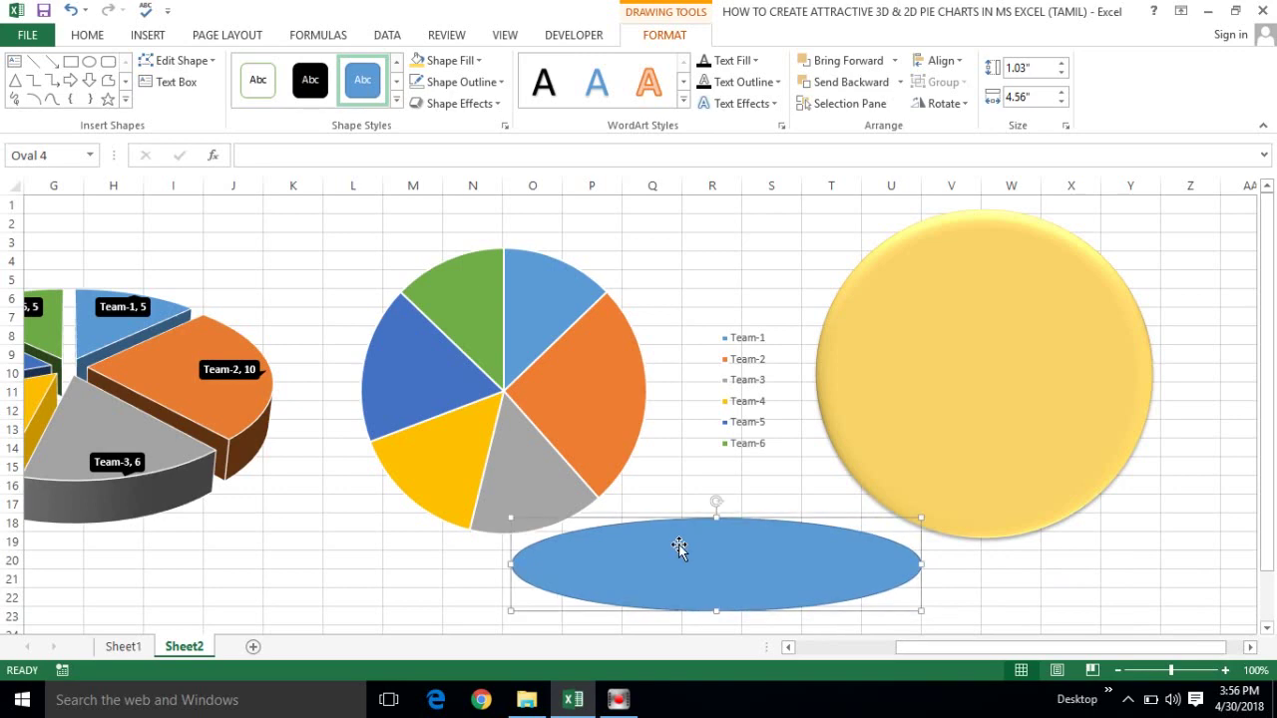
- Give the ellipse a Top Spotlight - Accent 2 Path gradient with the middle stop removed
{"action": "right_click", "coordinate": [679, 545]}
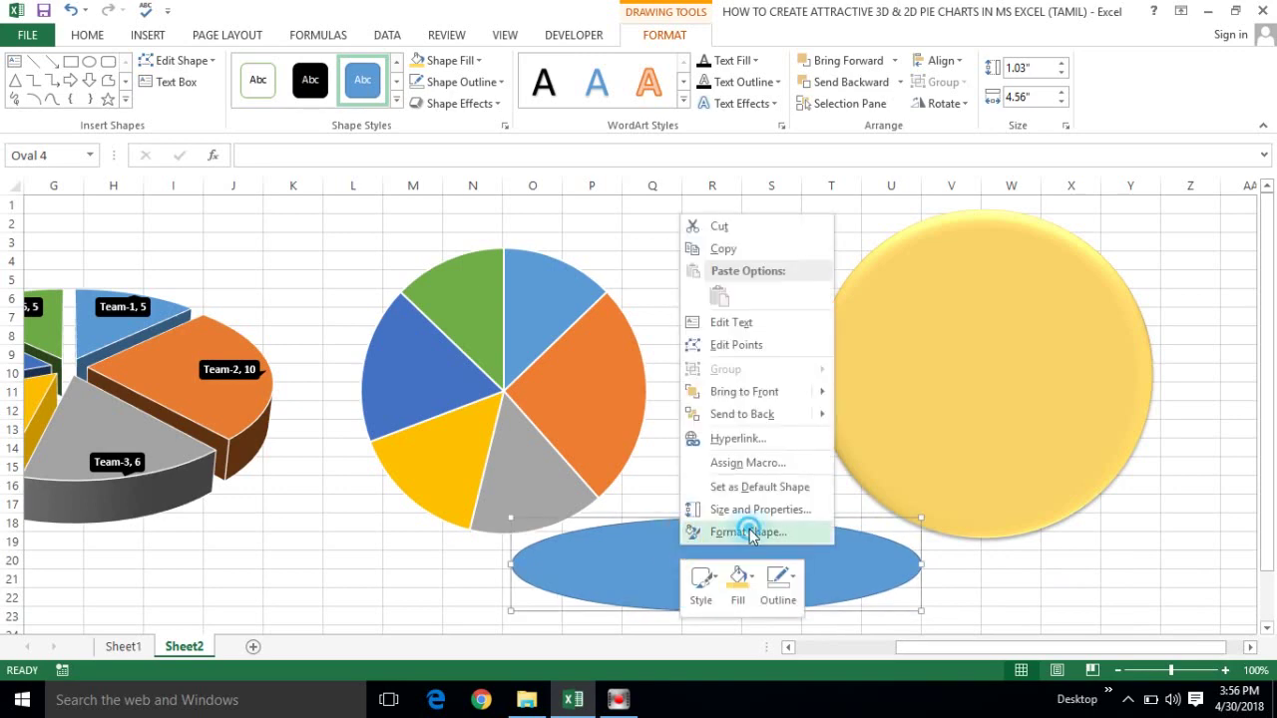
{"action": "left_click", "coordinate": [750, 531]}
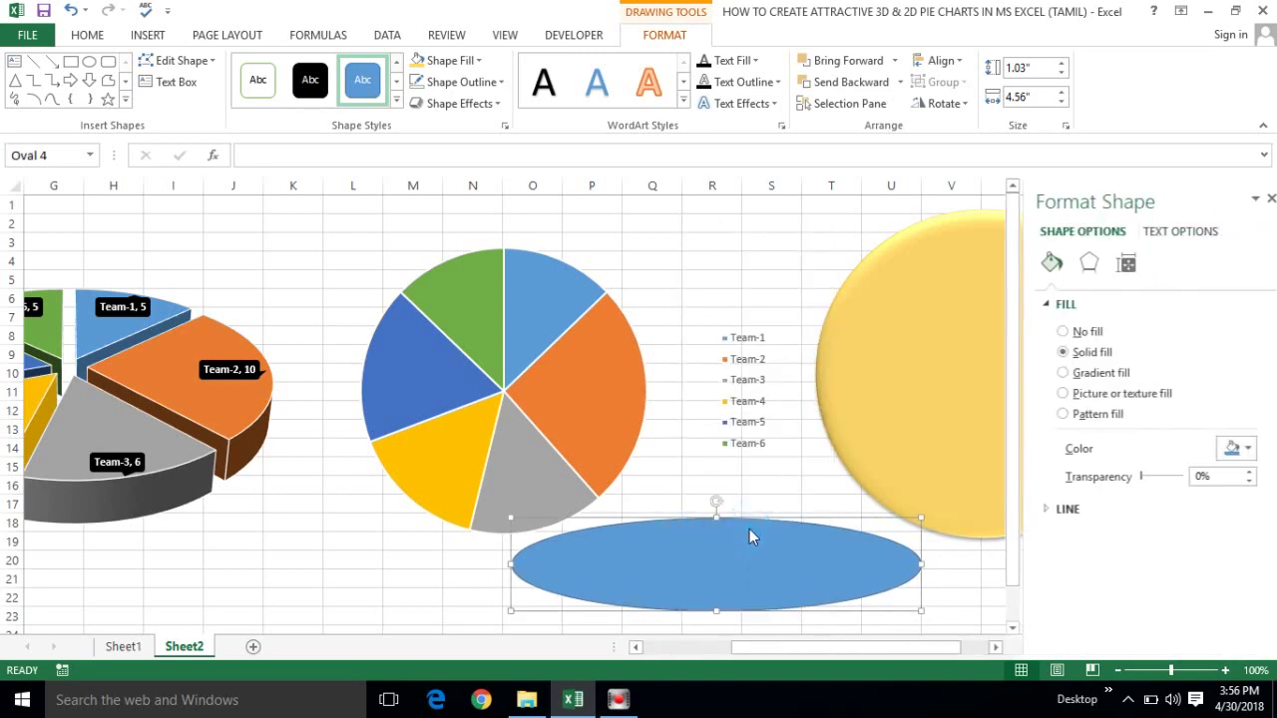
{"action": "left_click", "coordinate": [1053, 373]}
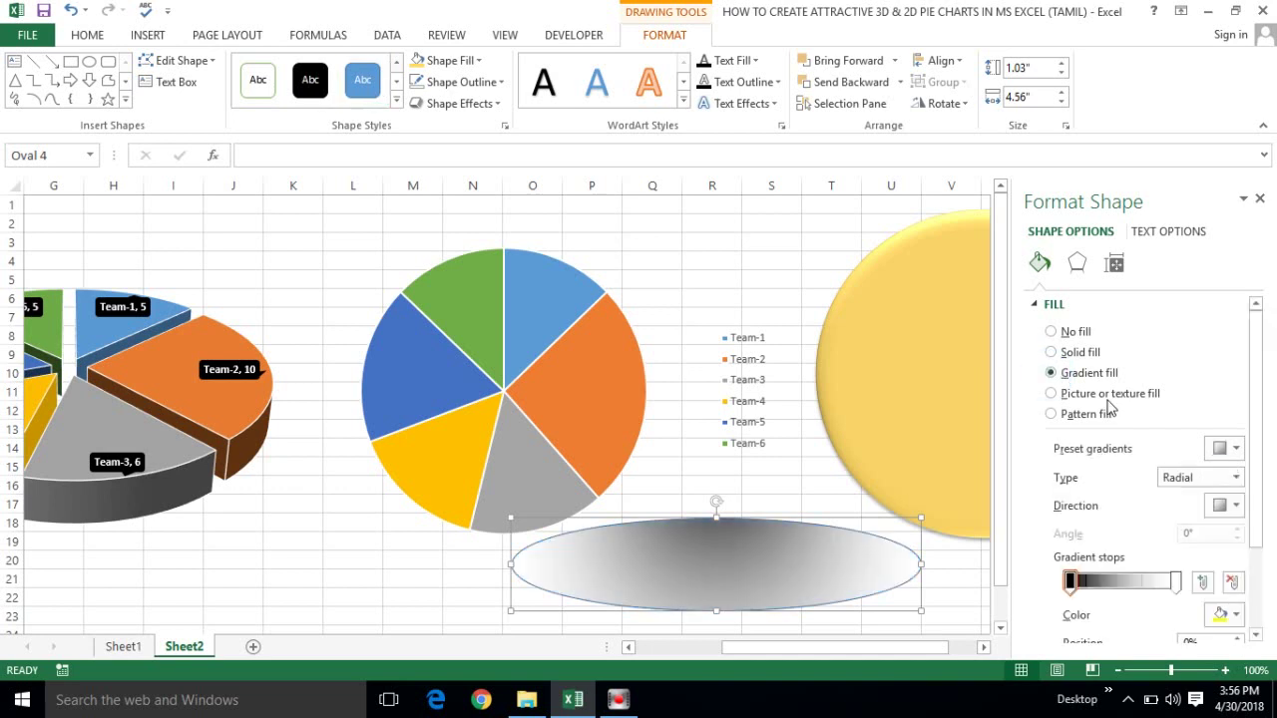
{"action": "left_click", "coordinate": [1234, 451]}
{"action": "left_click", "coordinate": [1087, 529]}
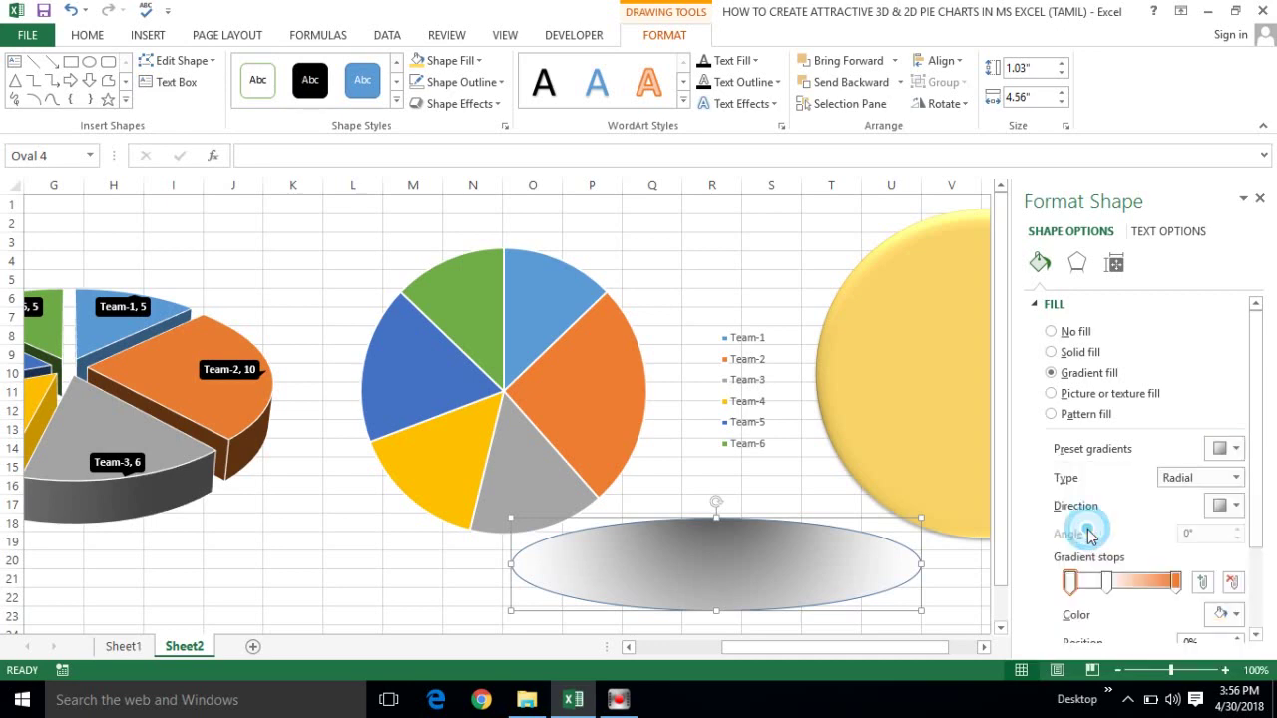
{"action": "left_click", "coordinate": [1107, 584]}
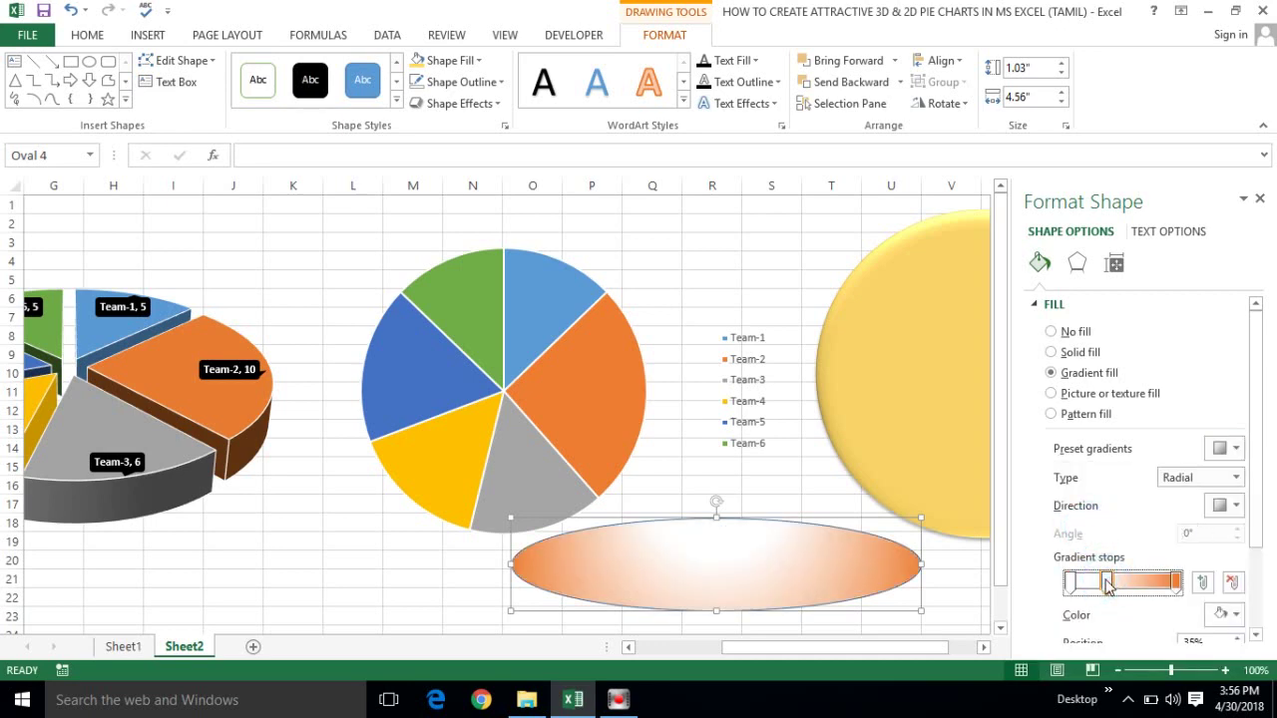
{"action": "left_click_drag", "start_coordinate": [1107, 583], "coordinate": [1109, 623]}
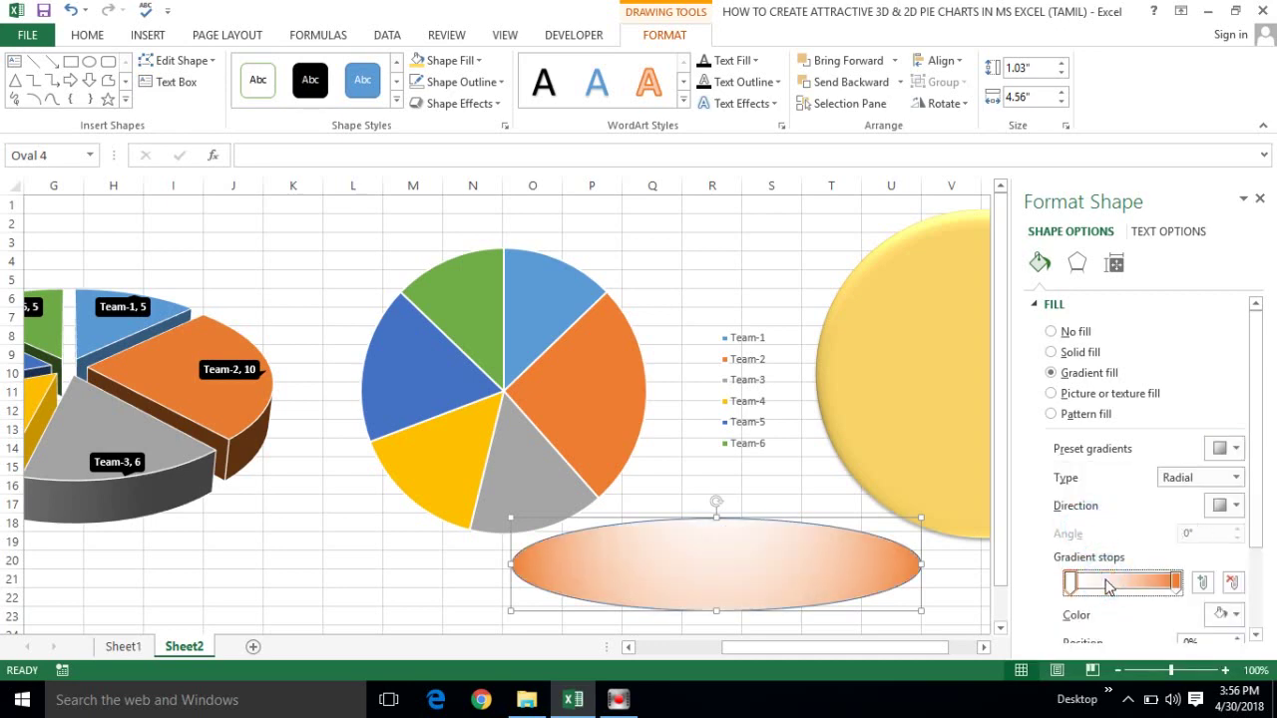
{"action": "left_click", "coordinate": [1233, 478]}
{"action": "left_click", "coordinate": [1170, 556]}
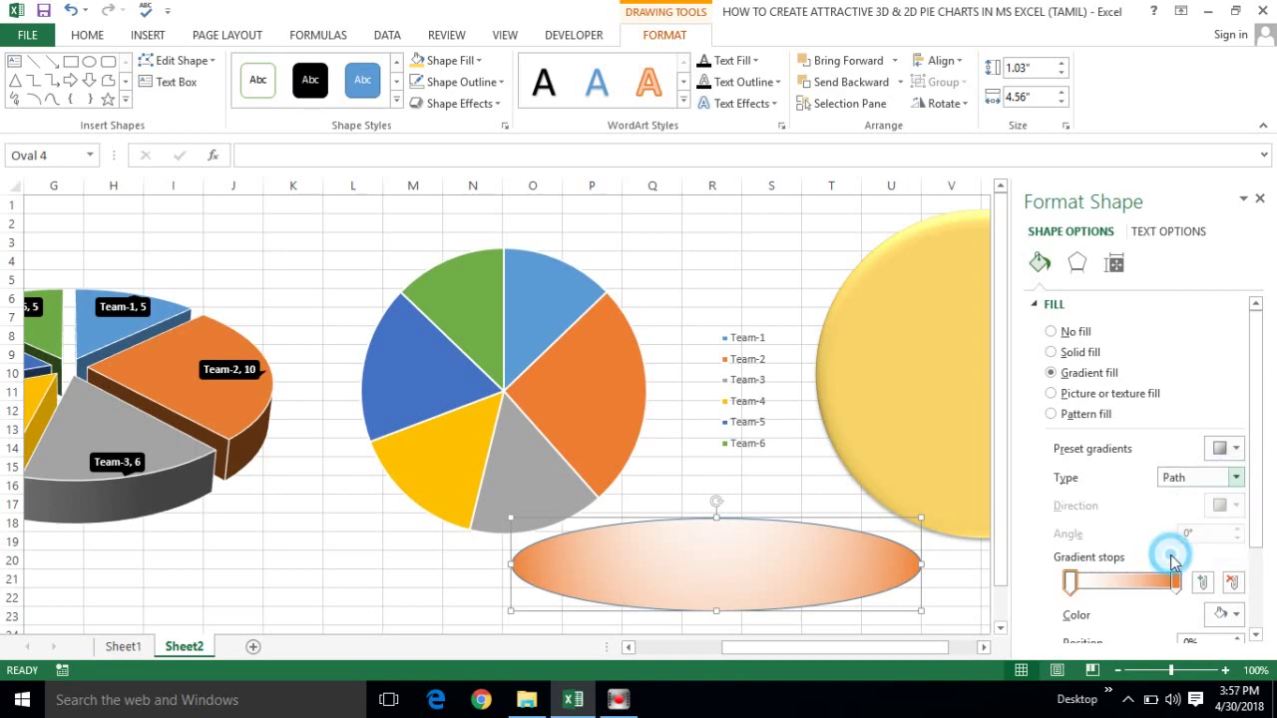
- Make the first gradient stop black and the outer stop white at 100% transparency
{"action": "left_click", "coordinate": [1070, 583]}
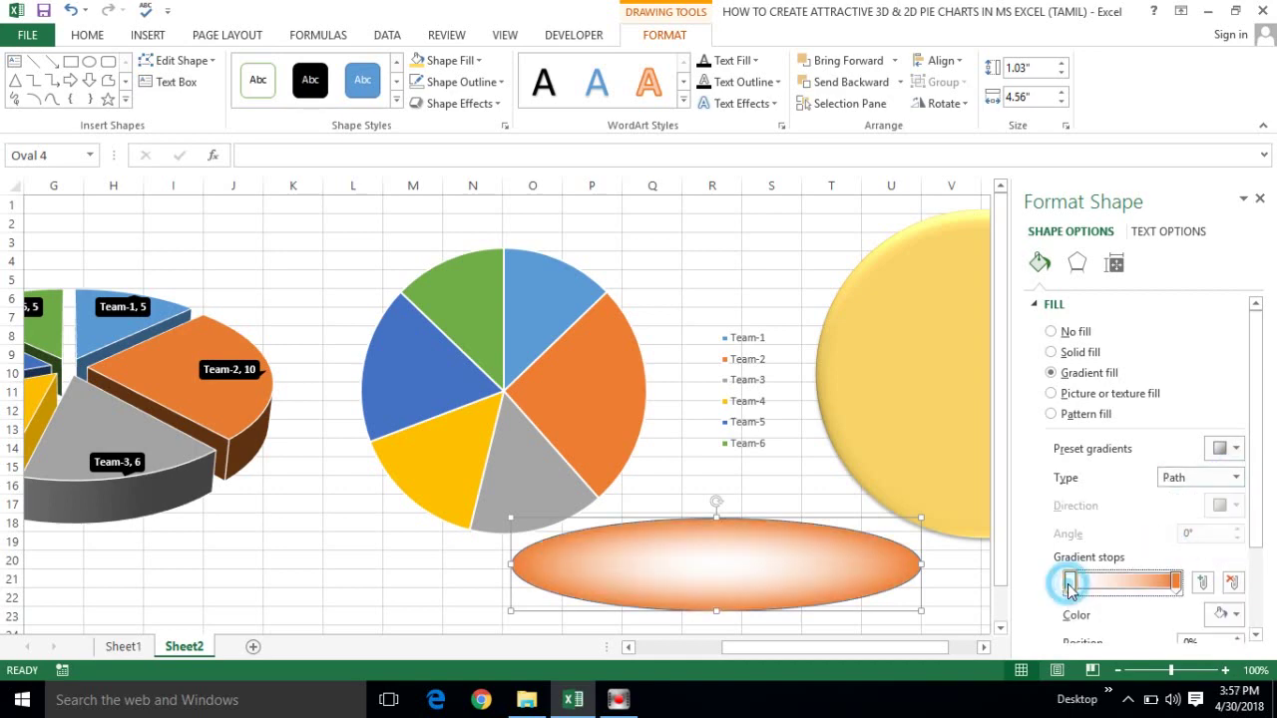
{"action": "left_click_drag", "start_coordinate": [1255, 530], "coordinate": [1239, 609]}
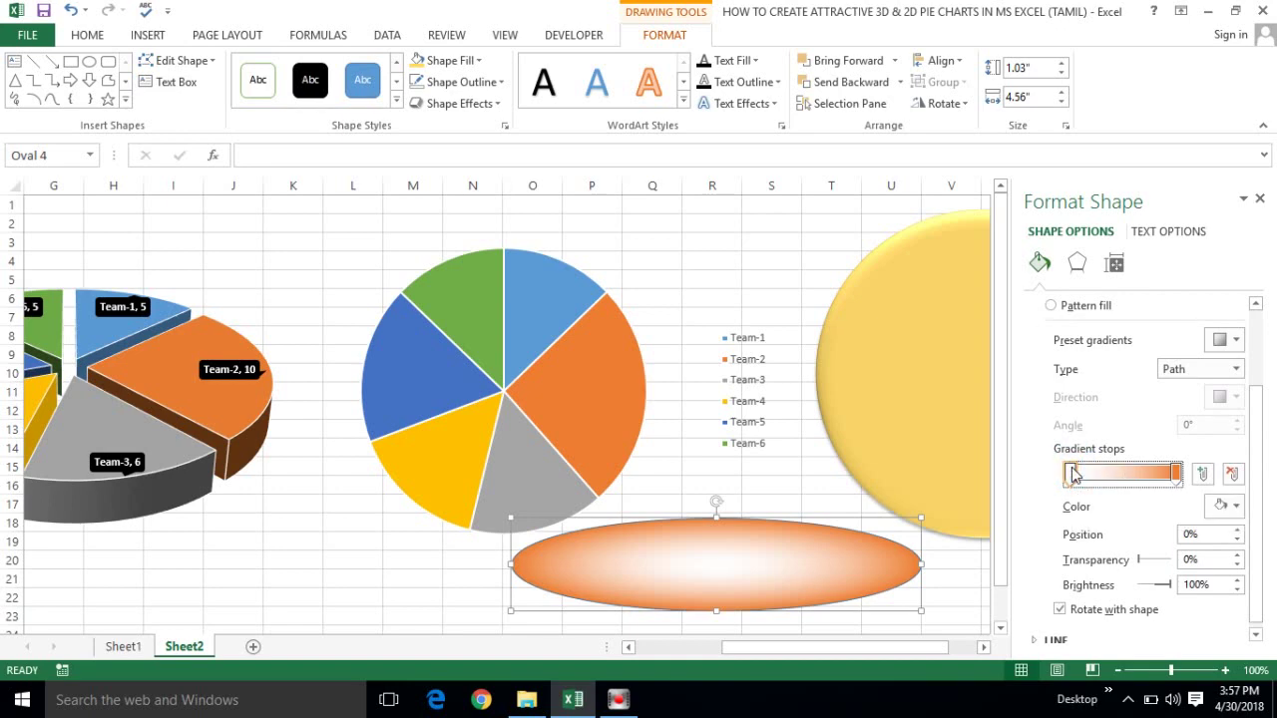
{"action": "left_click", "coordinate": [1235, 507]}
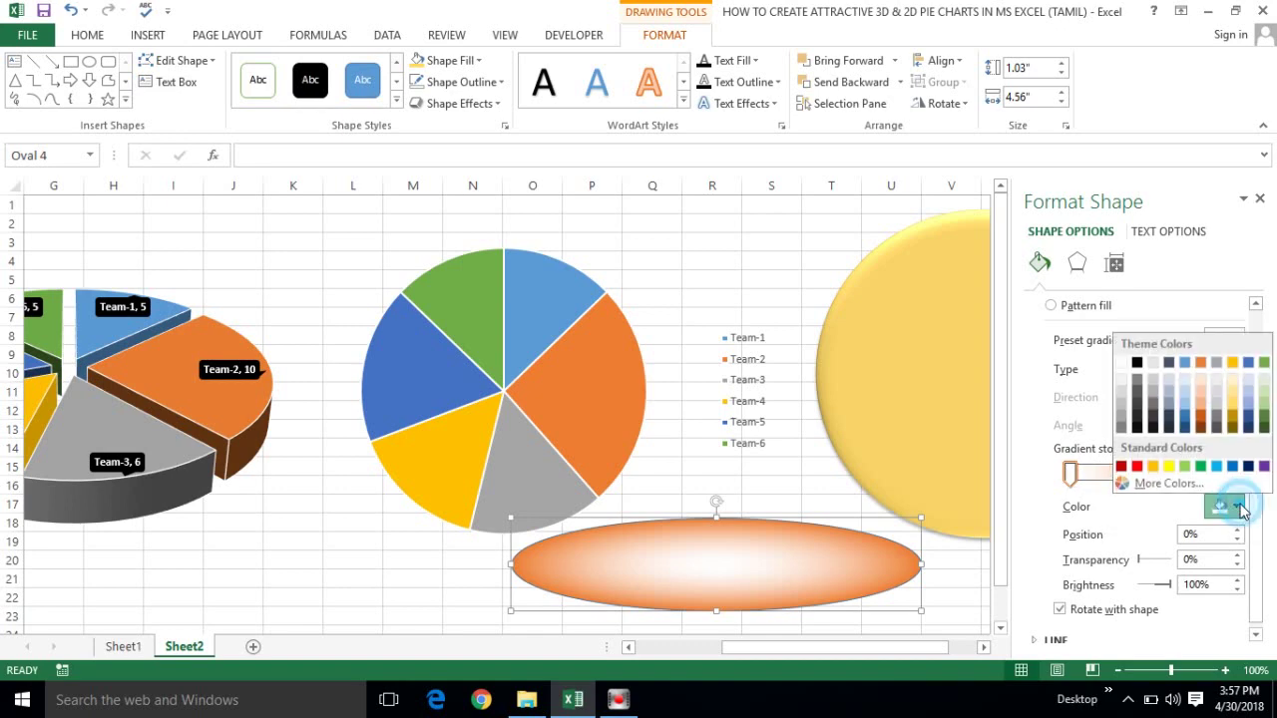
{"action": "left_click", "coordinate": [1137, 362]}
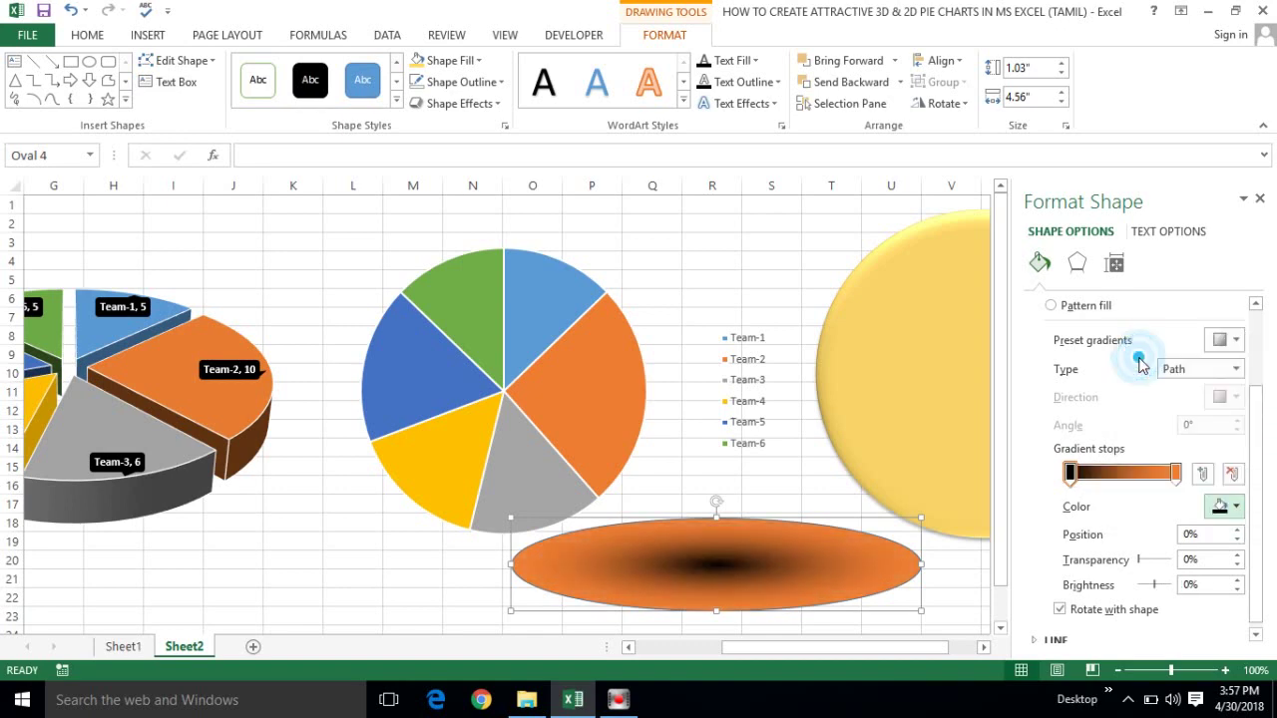
{"action": "left_click", "coordinate": [1176, 472]}
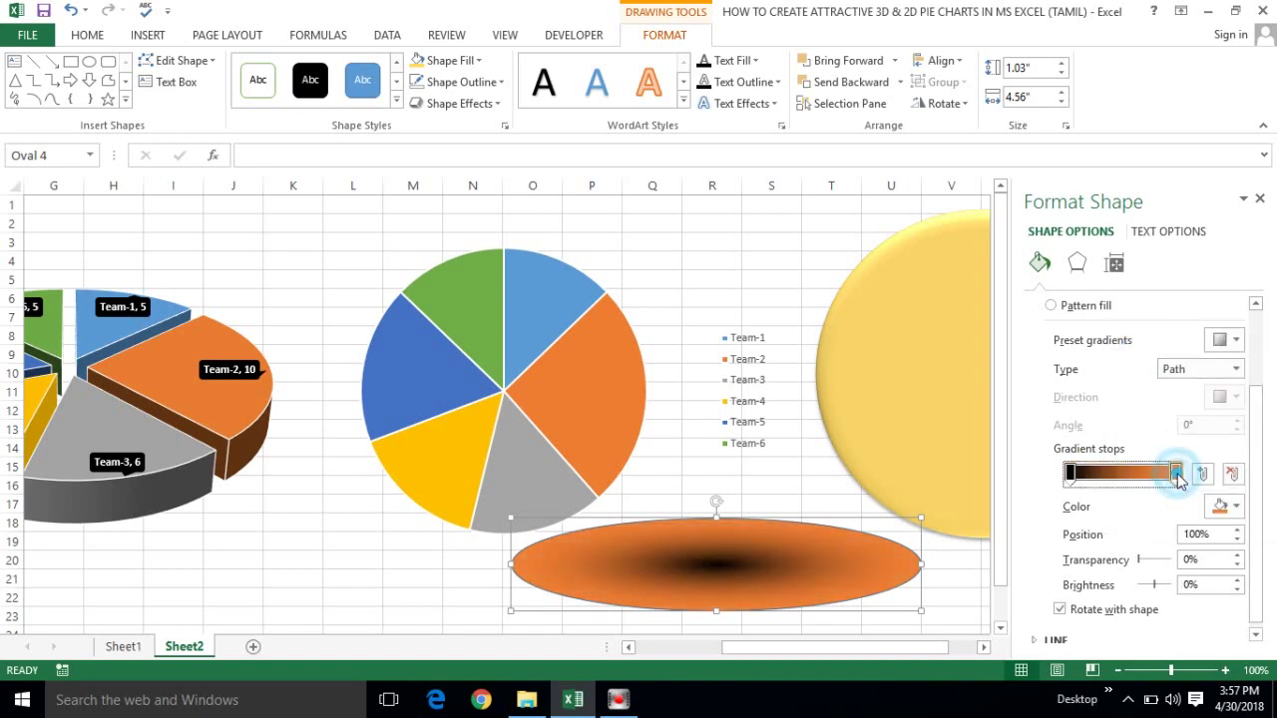
{"action": "left_click", "coordinate": [1236, 508]}
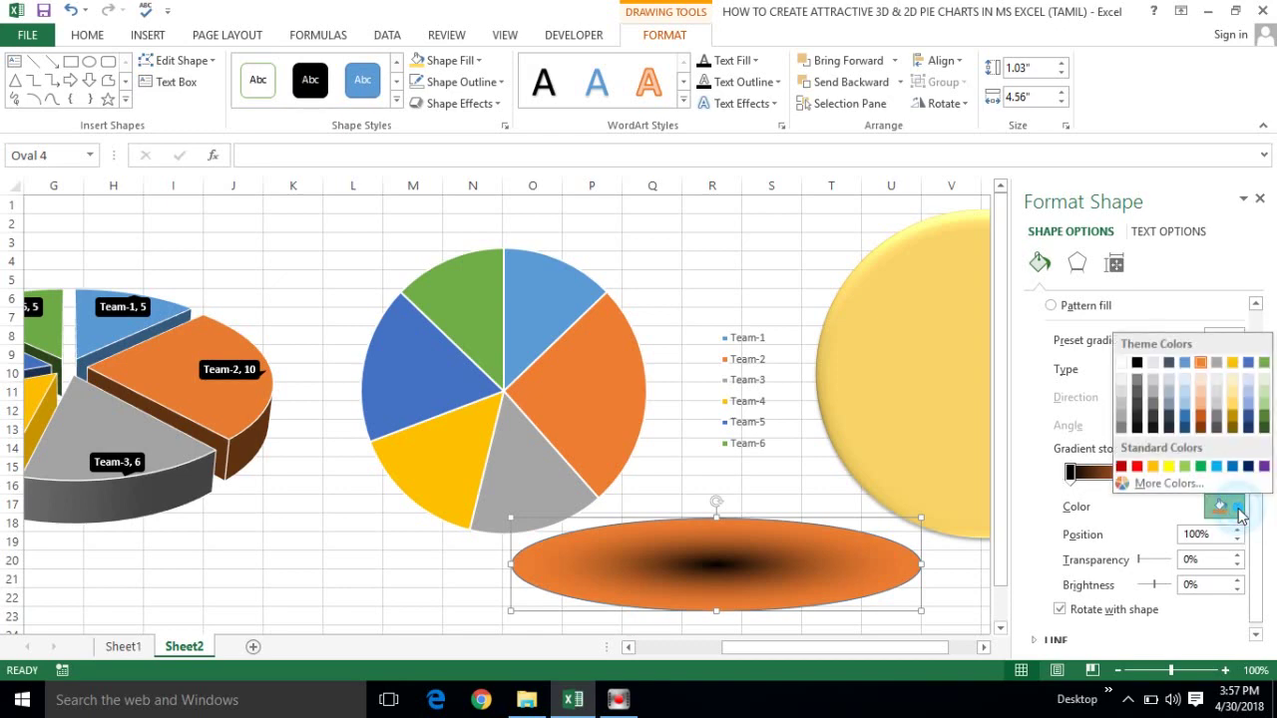
{"action": "left_click", "coordinate": [1122, 363]}
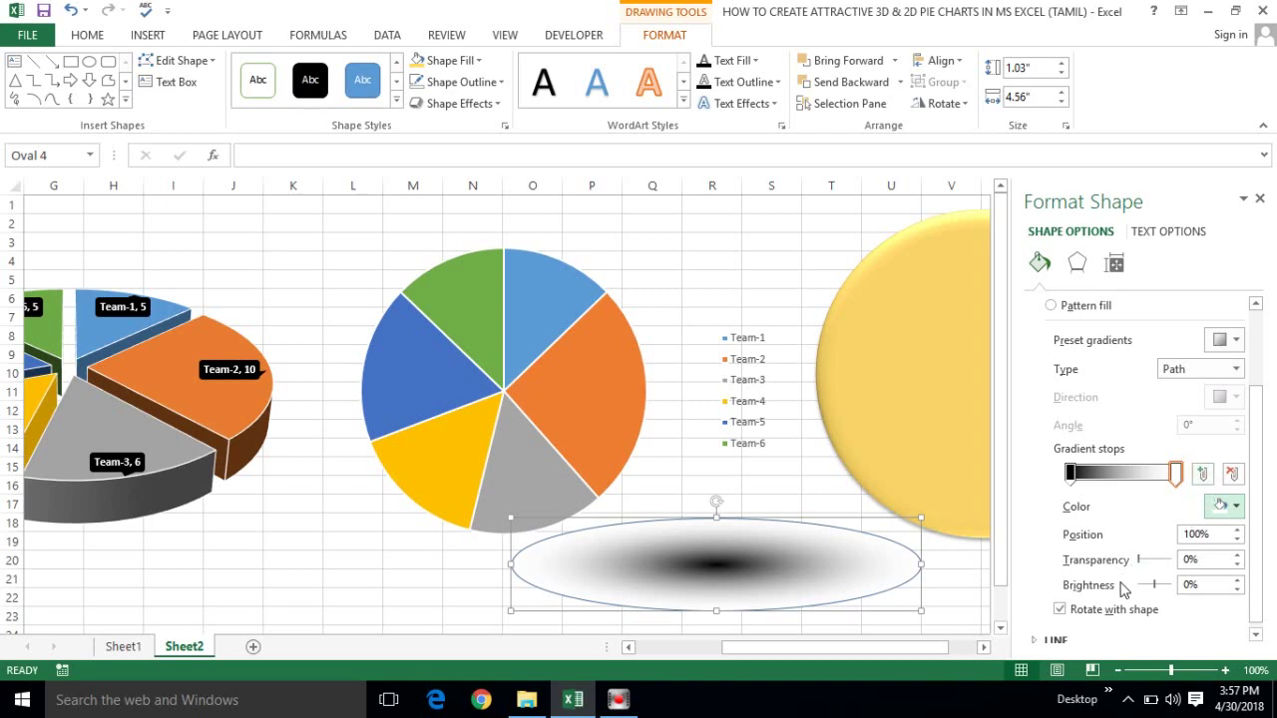
{"action": "left_click_drag", "start_coordinate": [1142, 563], "coordinate": [1204, 564]}
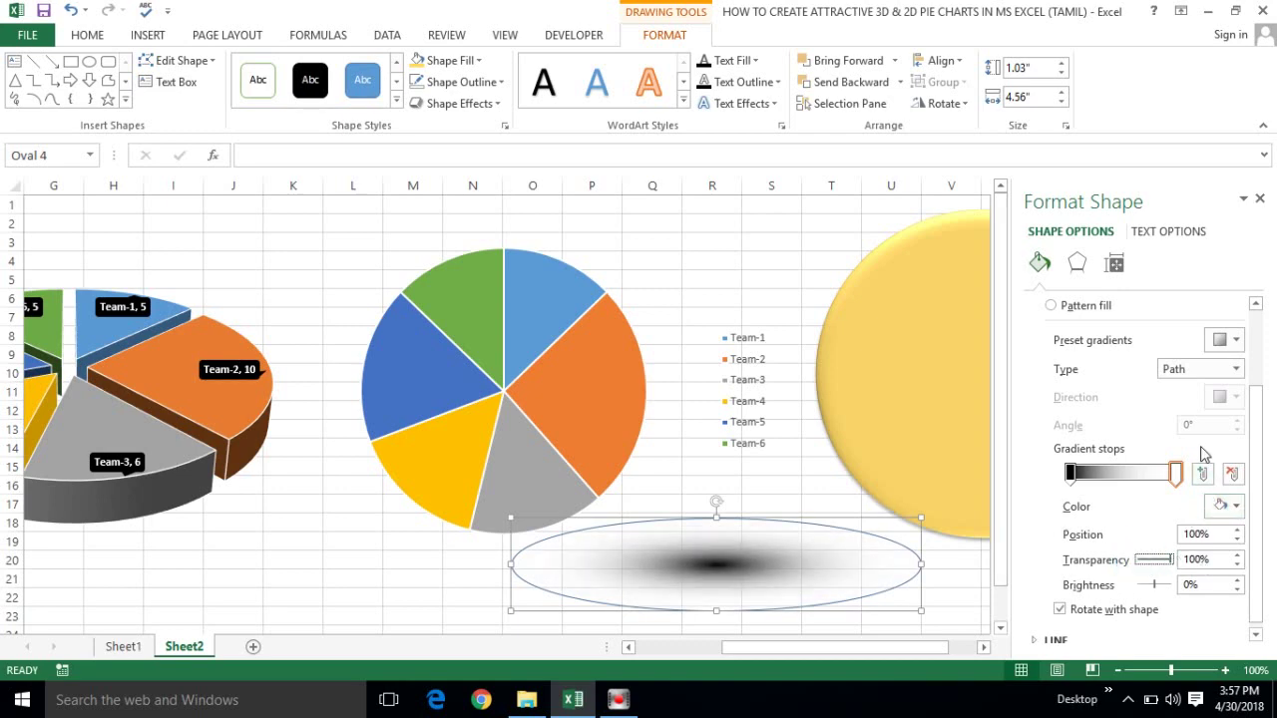
{"action": "left_click", "coordinate": [1261, 200]}
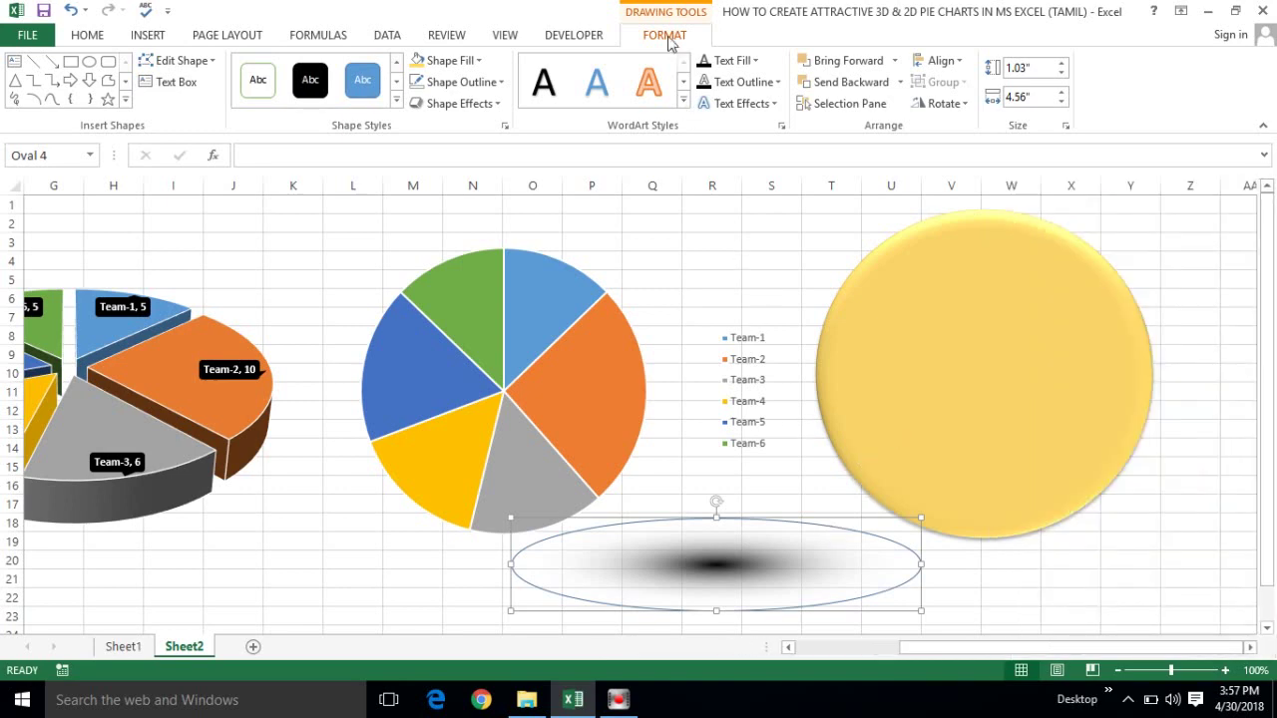
- Remove the shadow ellipse's outline, tuck it under the yellow circle, and select both
{"action": "left_click", "coordinate": [502, 85]}
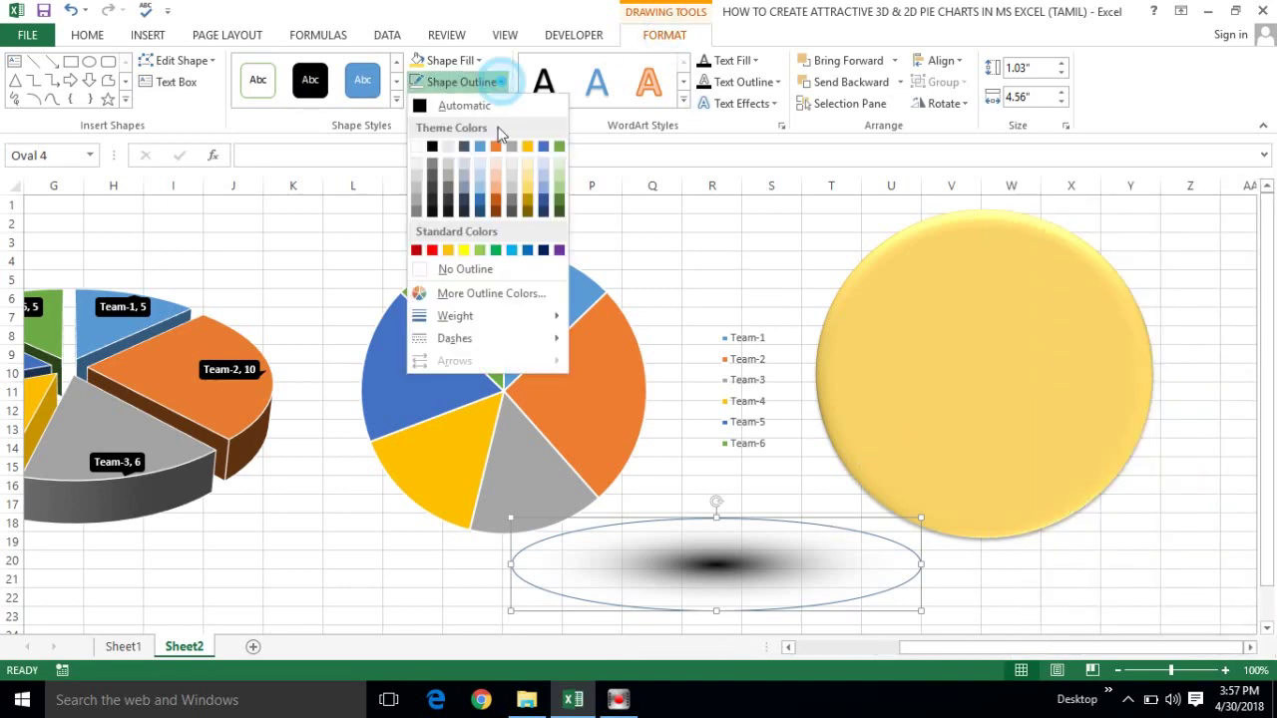
{"action": "left_click", "coordinate": [461, 267]}
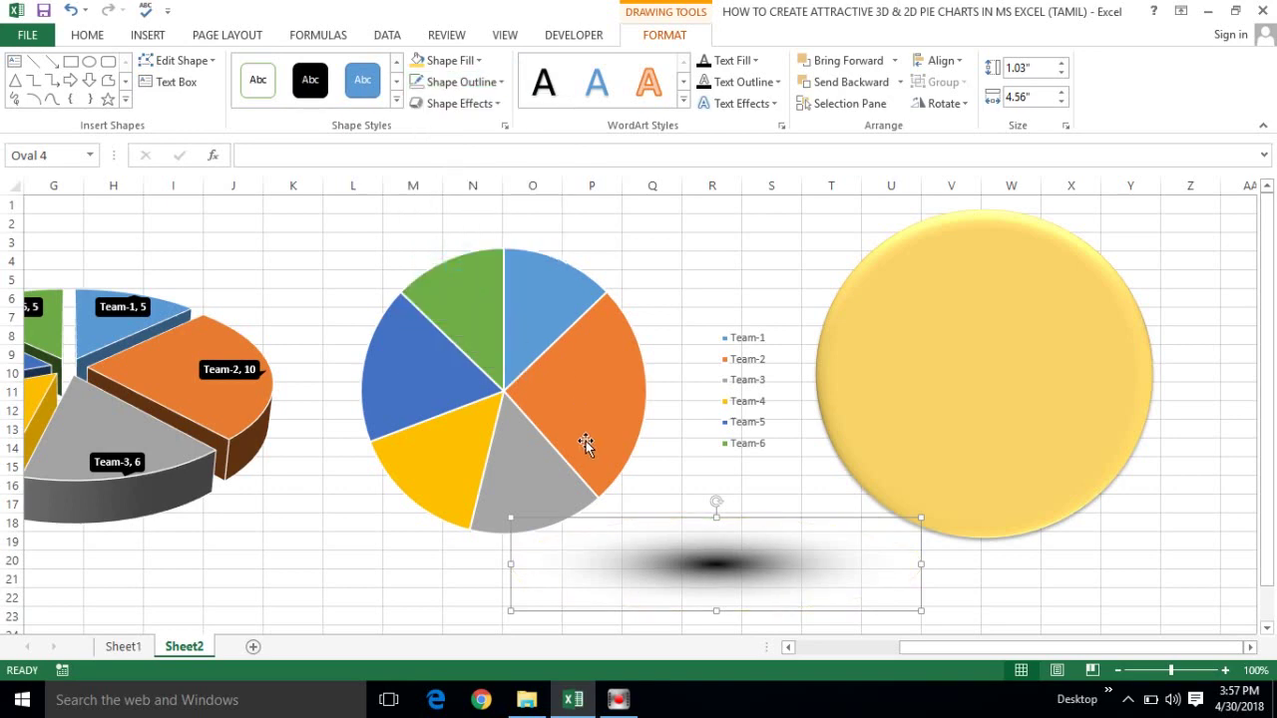
{"action": "left_click_drag", "start_coordinate": [582, 538], "coordinate": [830, 539]}
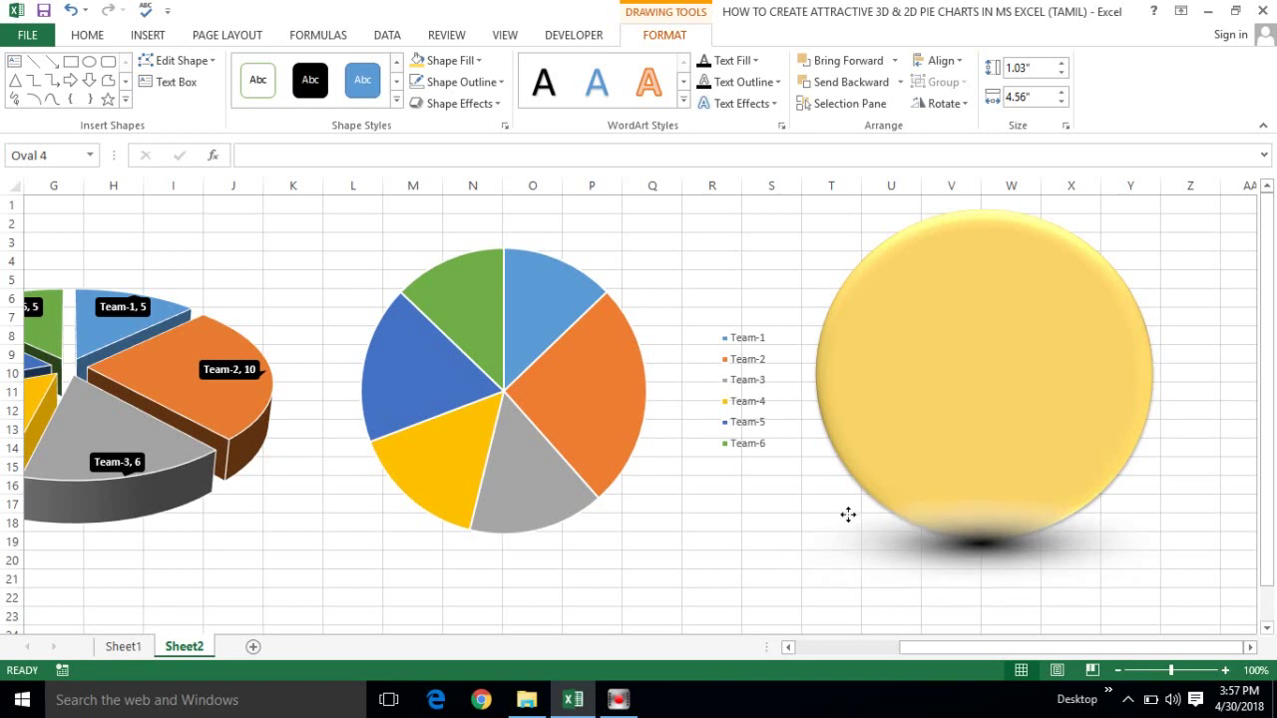
{"action": "mouse_move", "coordinate": [830, 539]}
{"action": "left_mouse_down"}
{"action": "mouse_move", "coordinate": [856, 520]}
{"action": "mouse_move", "coordinate": [882, 534]}
{"action": "left_mouse_up"}
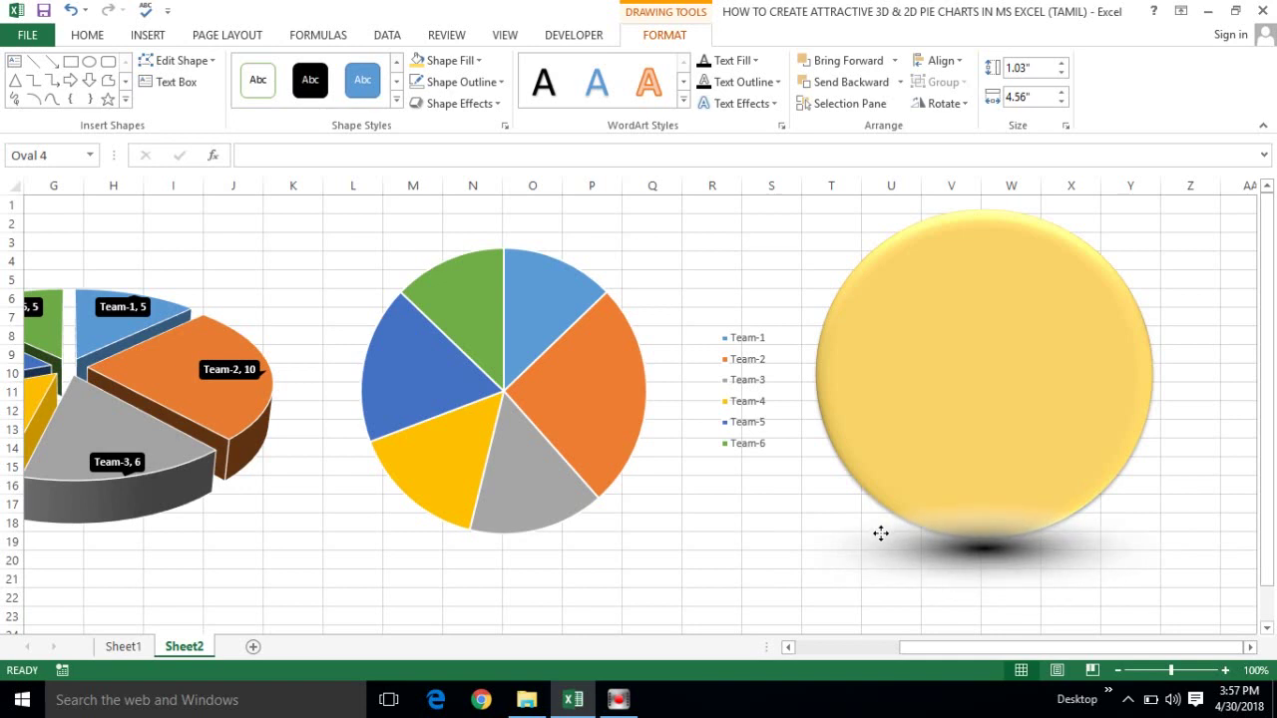
{"action": "left_click_drag", "start_coordinate": [881, 533], "coordinate": [882, 543]}
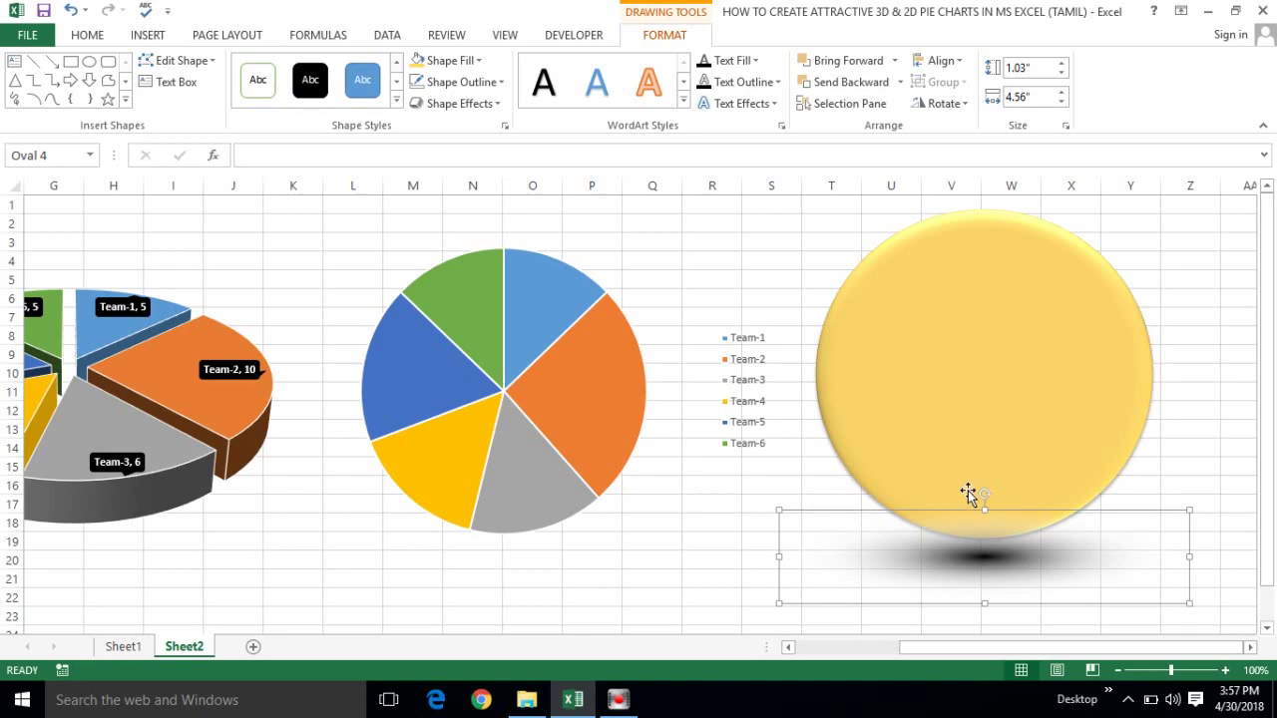
{"action": "left_click", "coordinate": [968, 491], "text": "ctrl"}
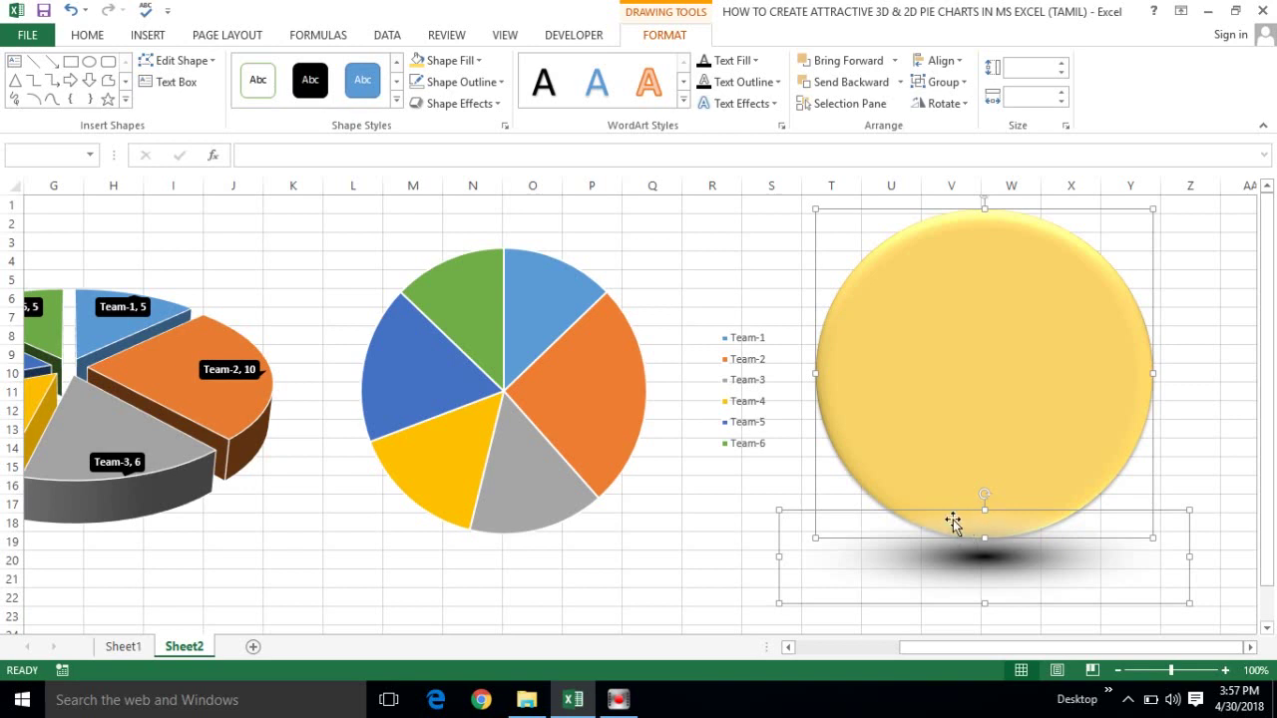
- Group the yellow circle and its shadow ellipse
{"action": "right_click", "coordinate": [953, 519]}
{"action": "left_click", "coordinate": [903, 490]}
{"action": "right_click", "coordinate": [829, 513]}
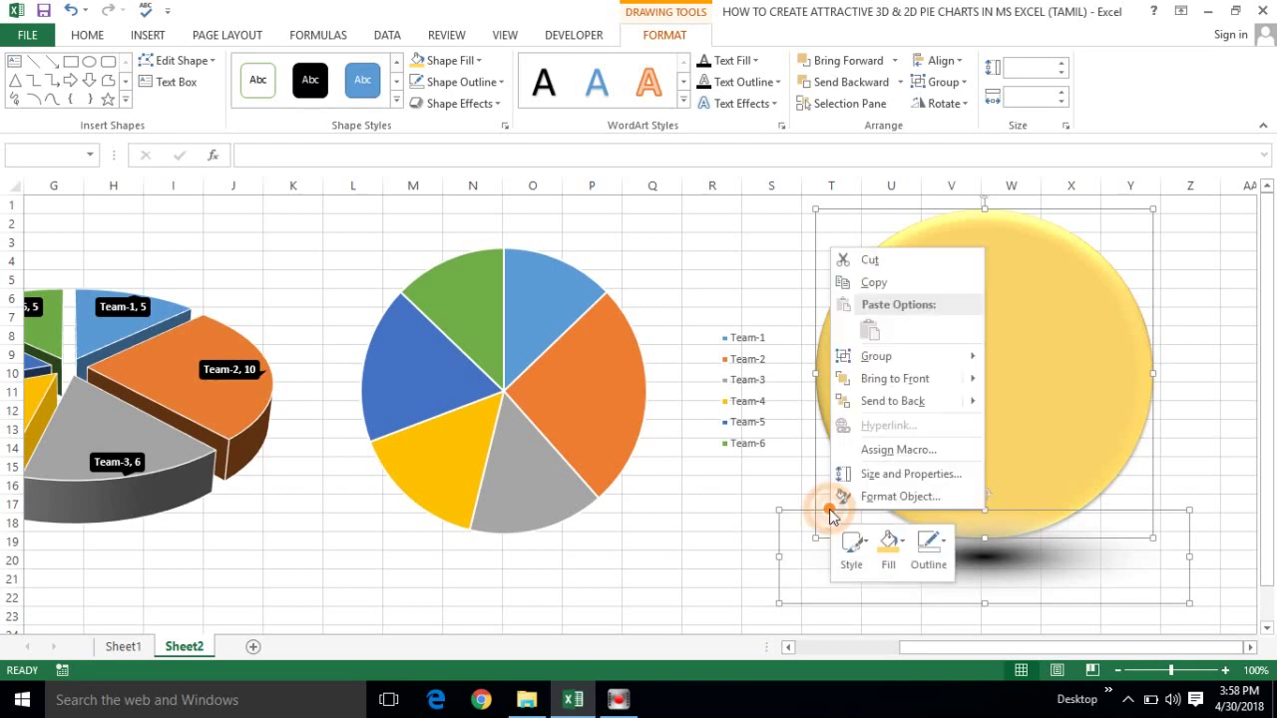
{"action": "mouse_move", "coordinate": [903, 357]}
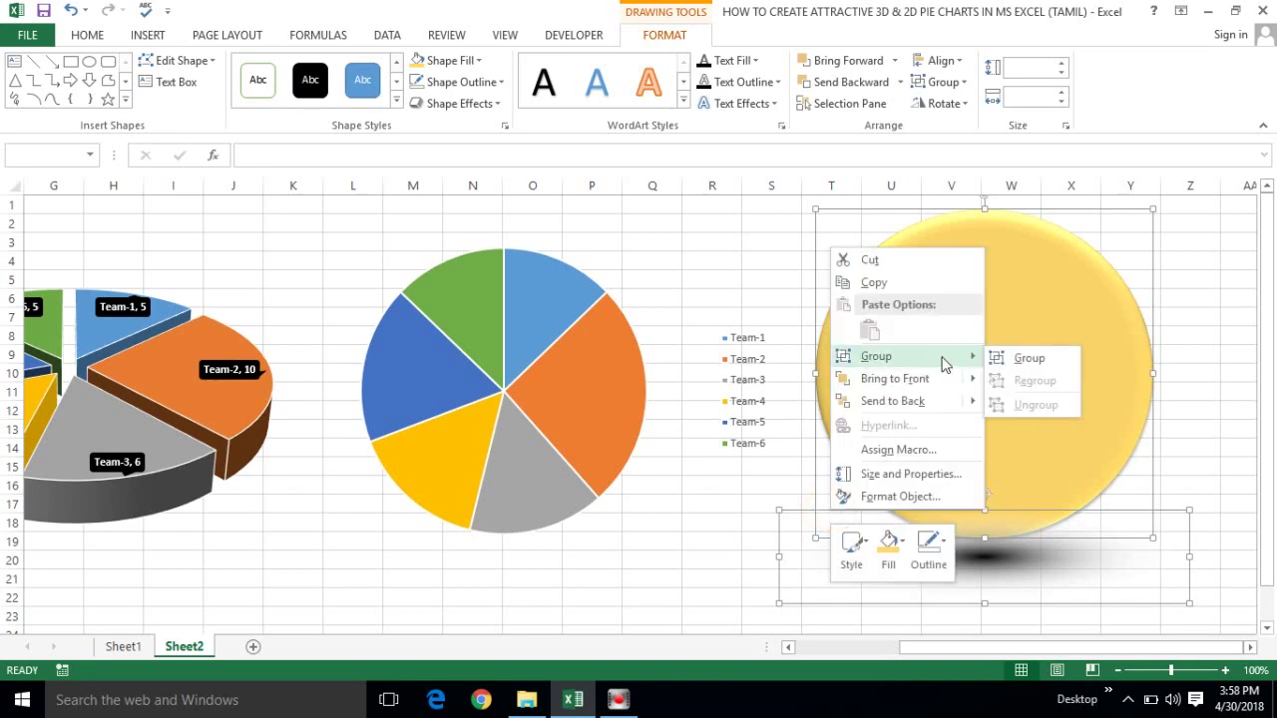
{"action": "left_click", "coordinate": [1006, 359]}
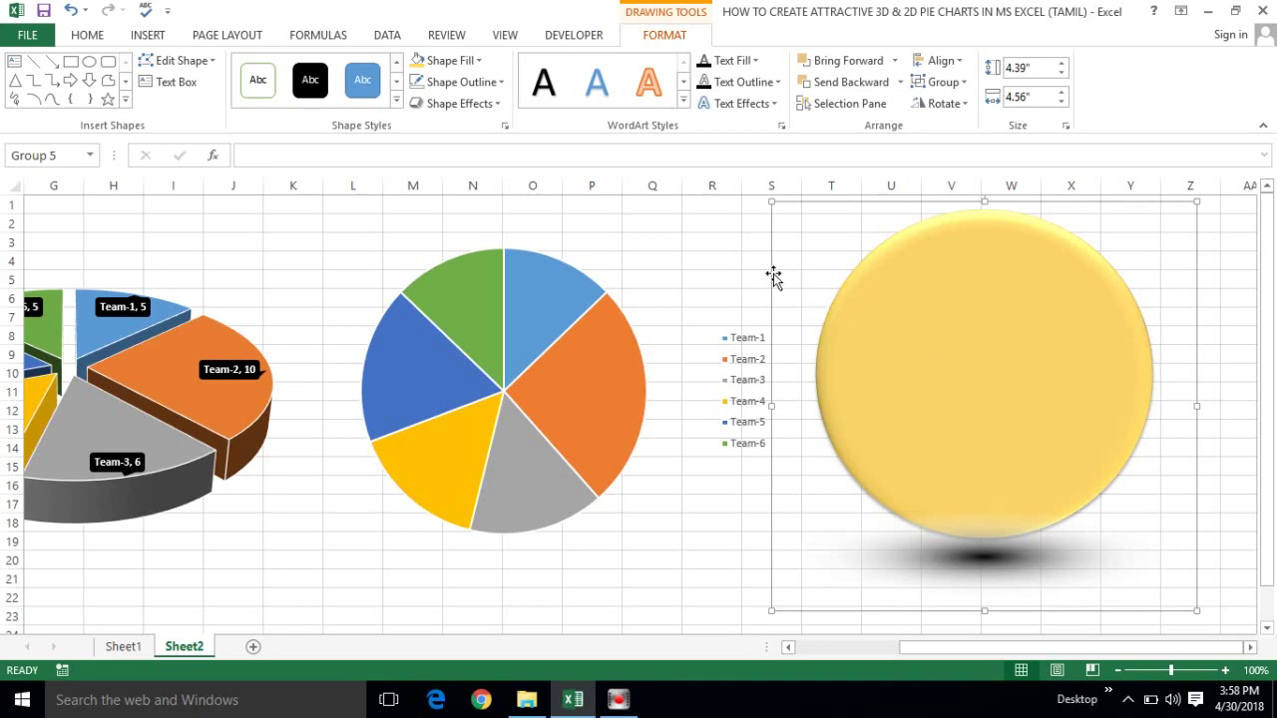
- Move the circle-and-shadow group over the 2-D pie chart and centre it
{"action": "left_click_drag", "start_coordinate": [773, 277], "coordinate": [278, 292]}
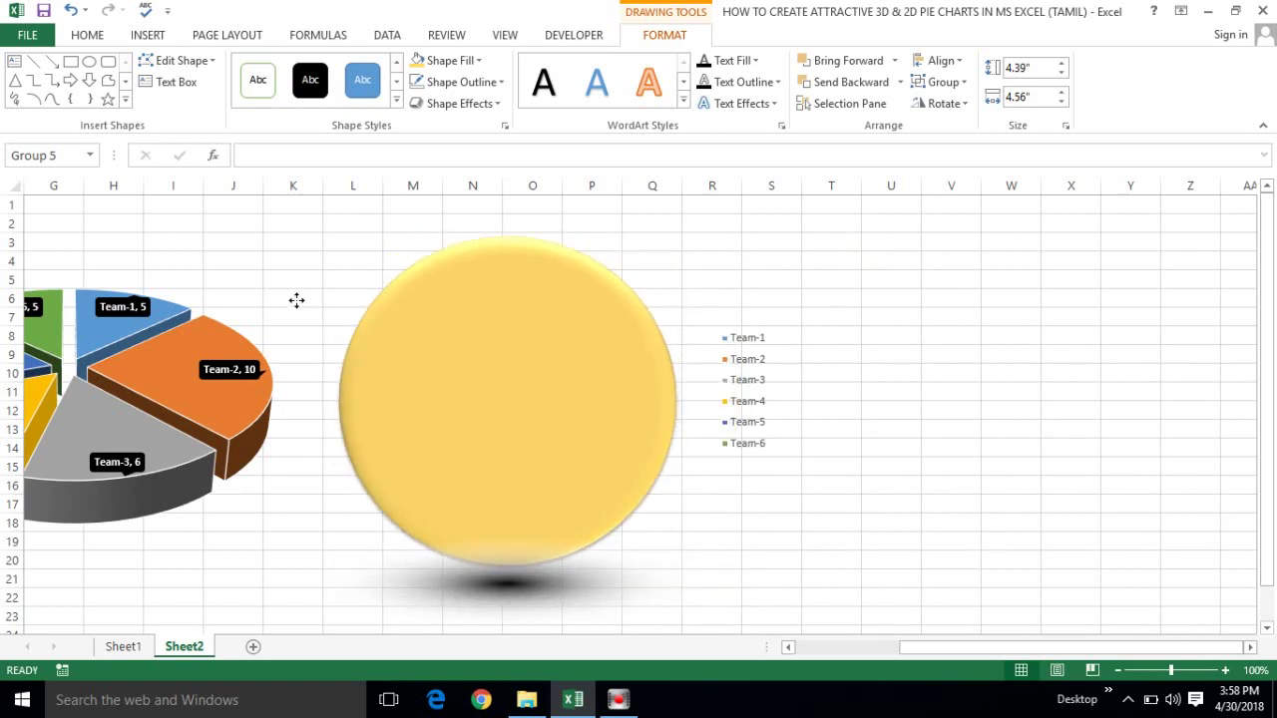
{"action": "left_click_drag", "start_coordinate": [279, 290], "coordinate": [291, 299]}
{"action": "left_click", "coordinate": [291, 299]}
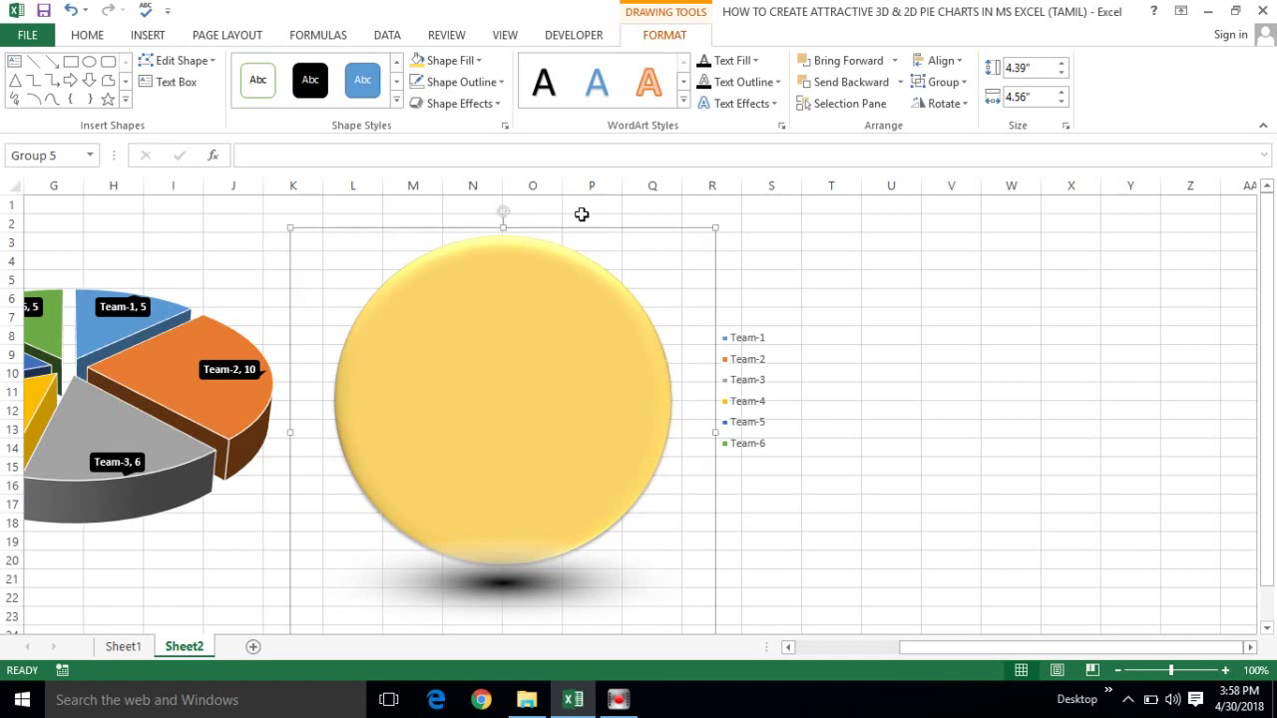
{"action": "double_click", "coordinate": [739, 248]}
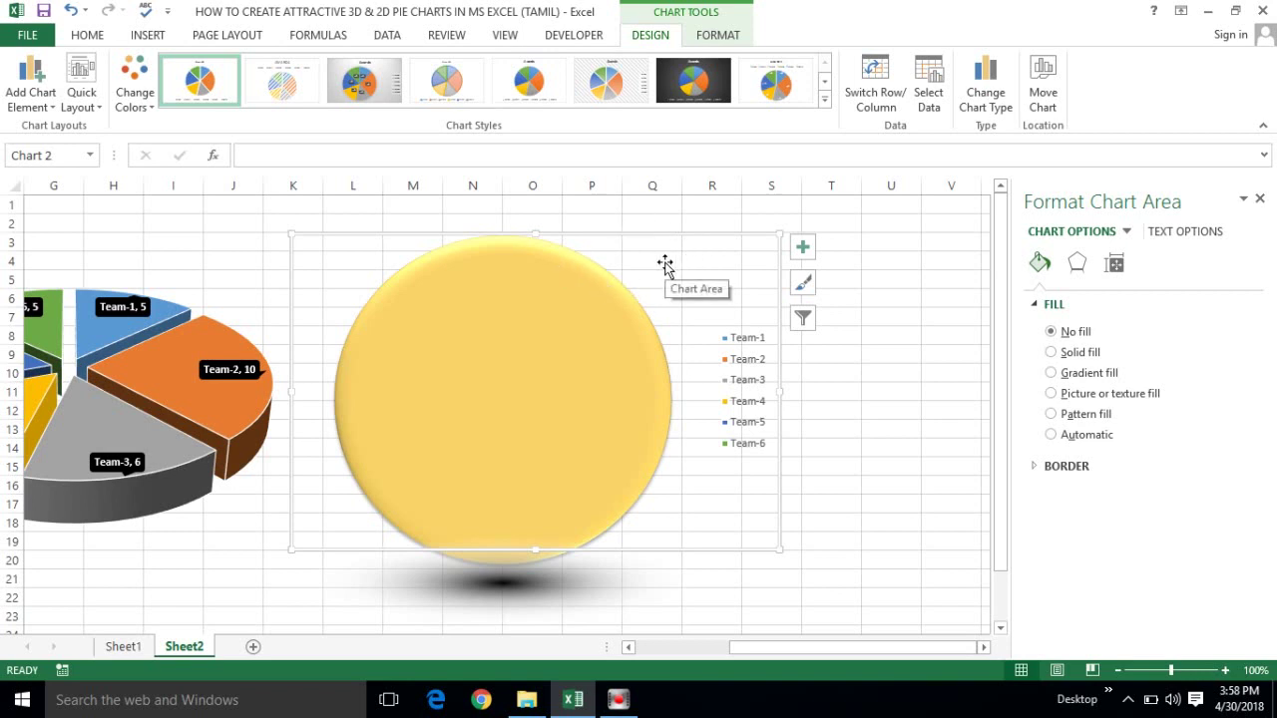
- Bring the 2-D pie chart in front of the gold circle
{"action": "left_click", "coordinate": [664, 263]}
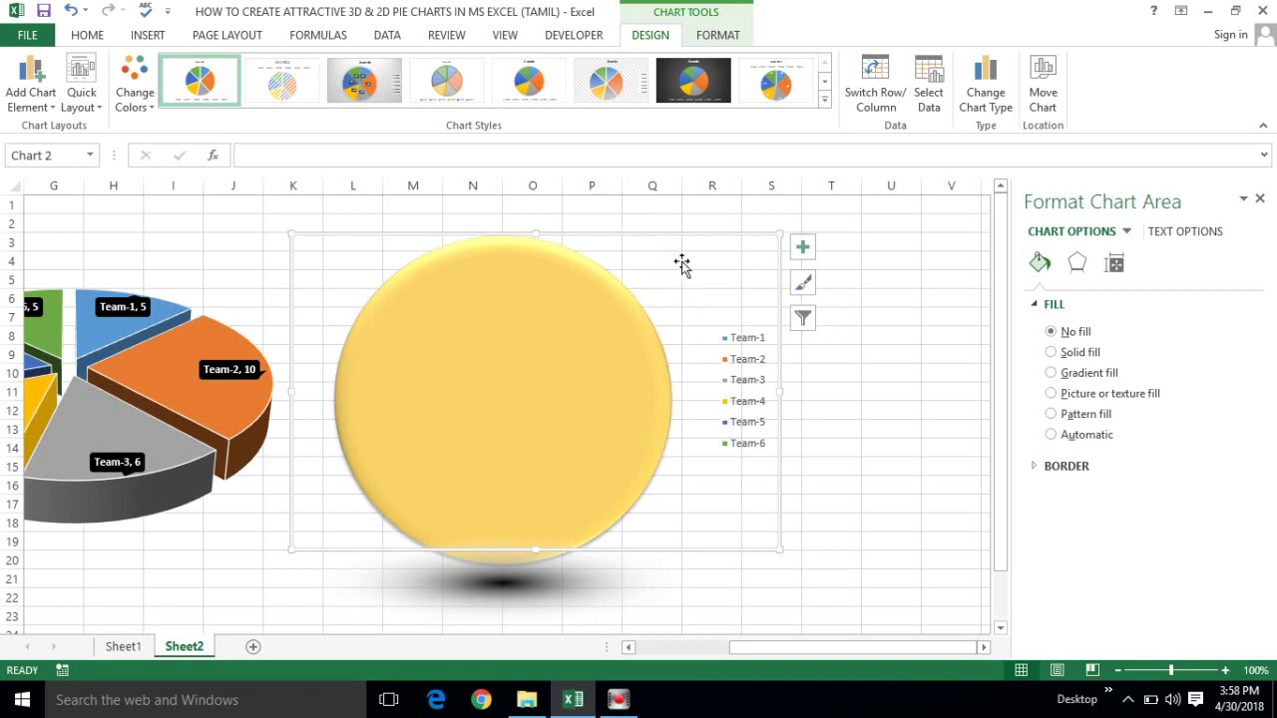
{"action": "right_click", "coordinate": [681, 263]}
{"action": "left_click", "coordinate": [644, 271]}
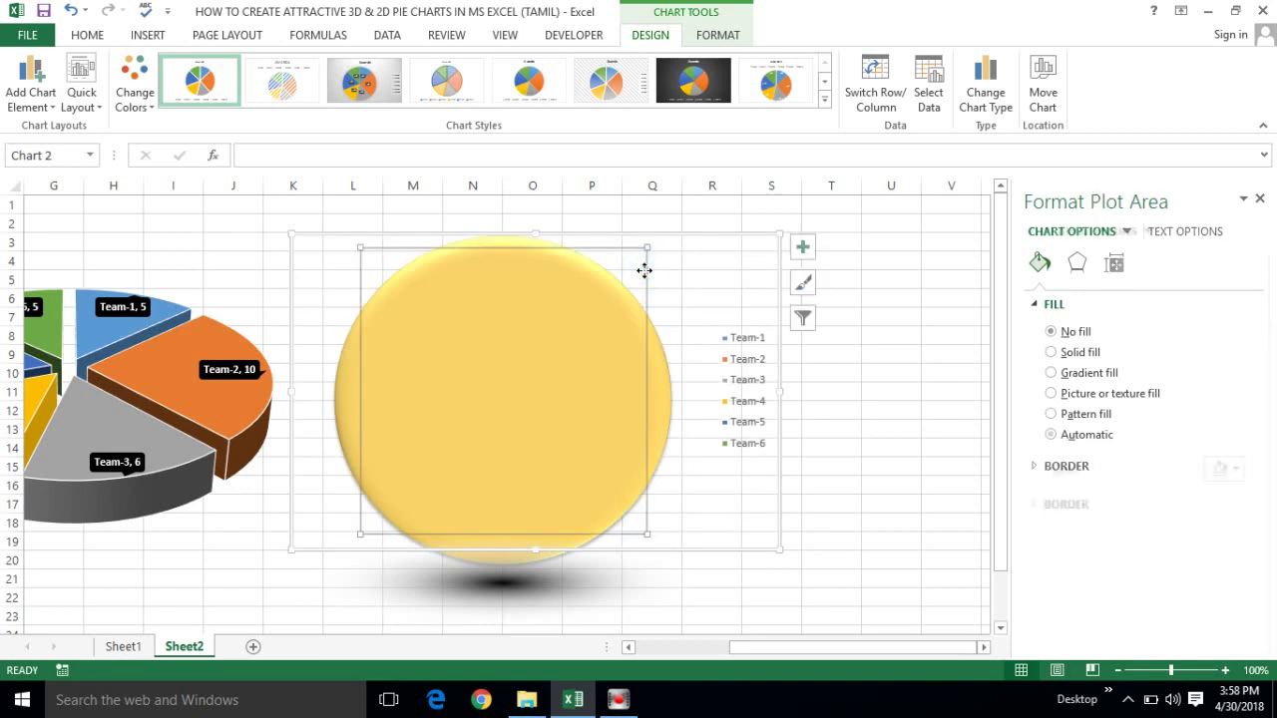
{"action": "left_click", "coordinate": [740, 249]}
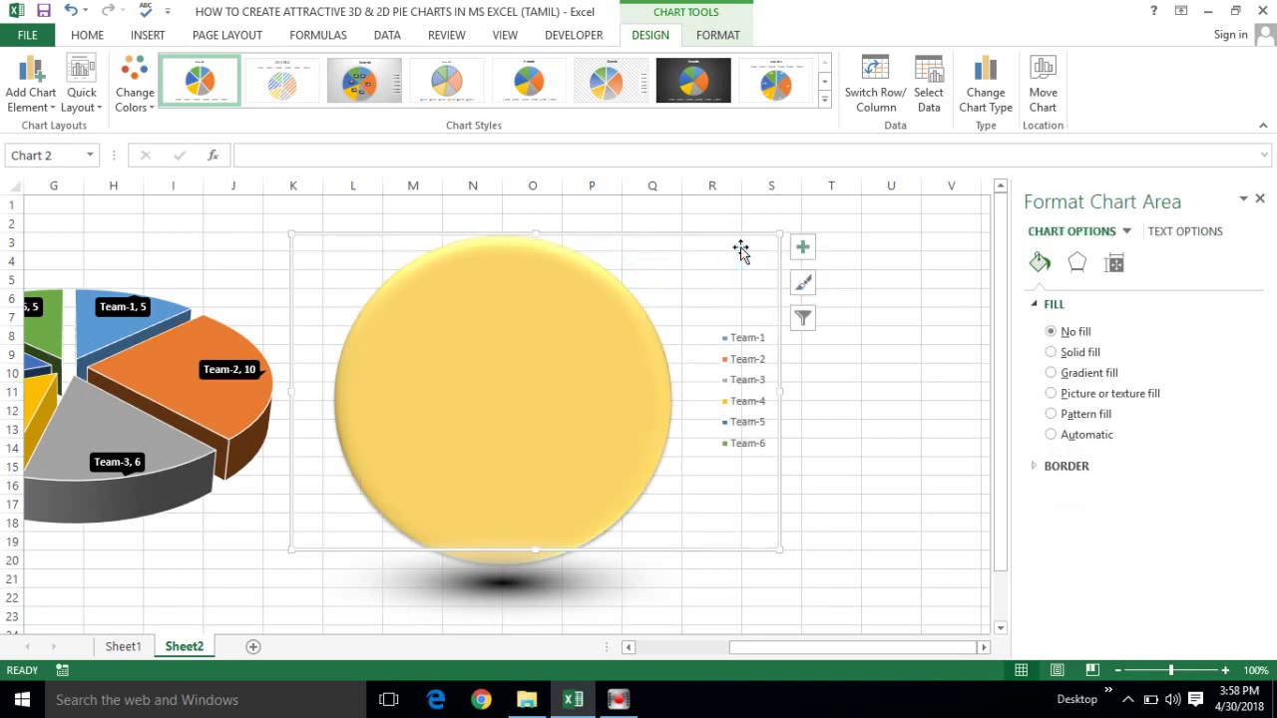
{"action": "right_click", "coordinate": [743, 254]}
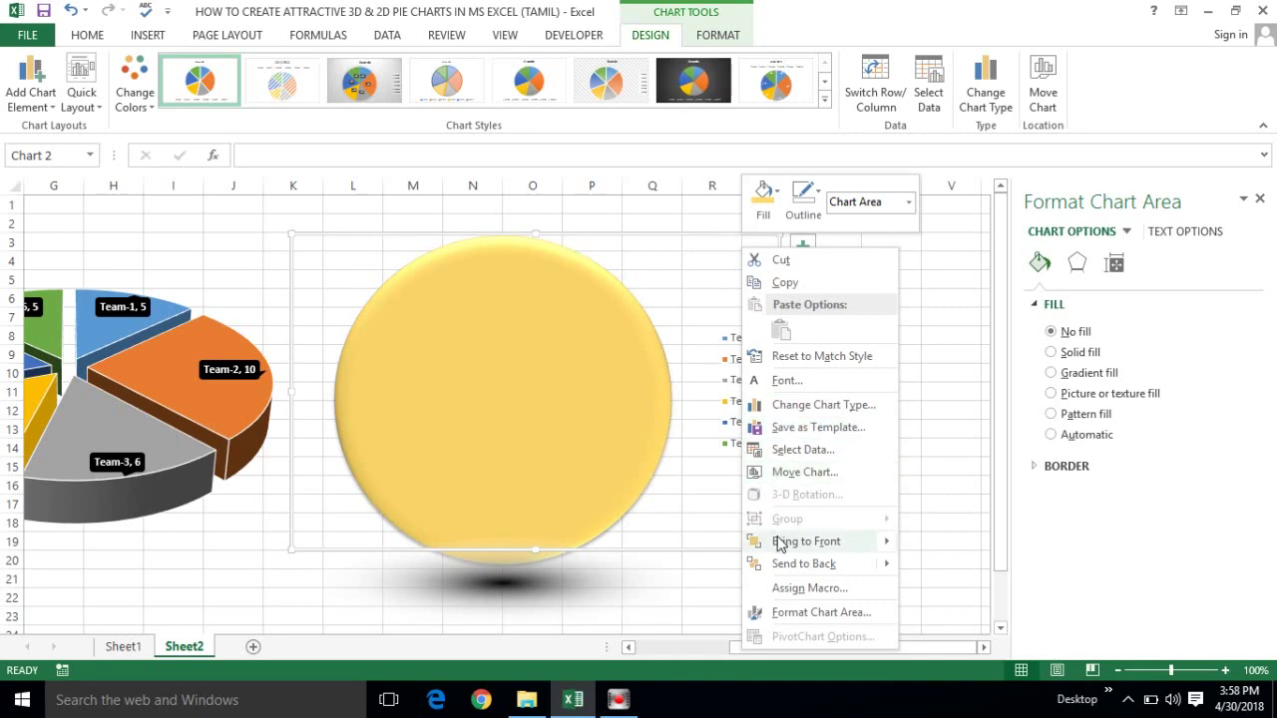
{"action": "mouse_move", "coordinate": [780, 544]}
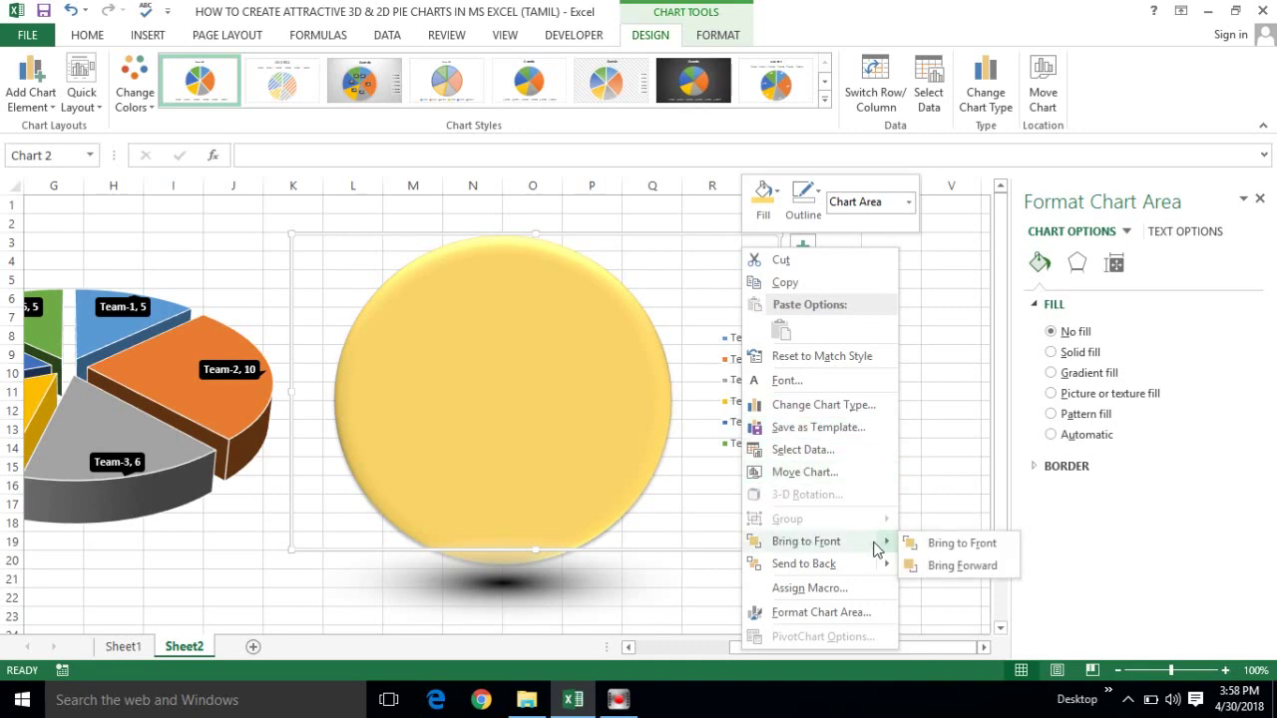
{"action": "left_click", "coordinate": [961, 541]}
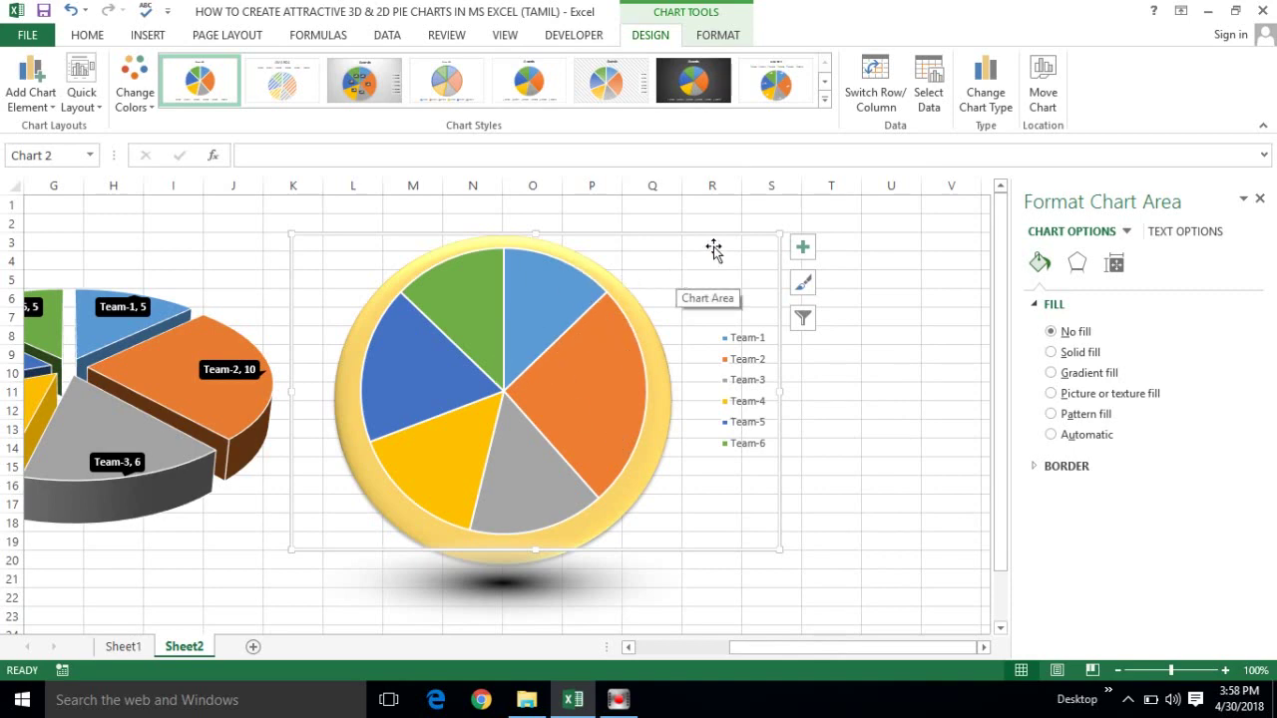
- Nudge the pie chart to centre it inside the circle's bevelled rim
{"action": "left_click_drag", "start_coordinate": [713, 248], "coordinate": [711, 256]}
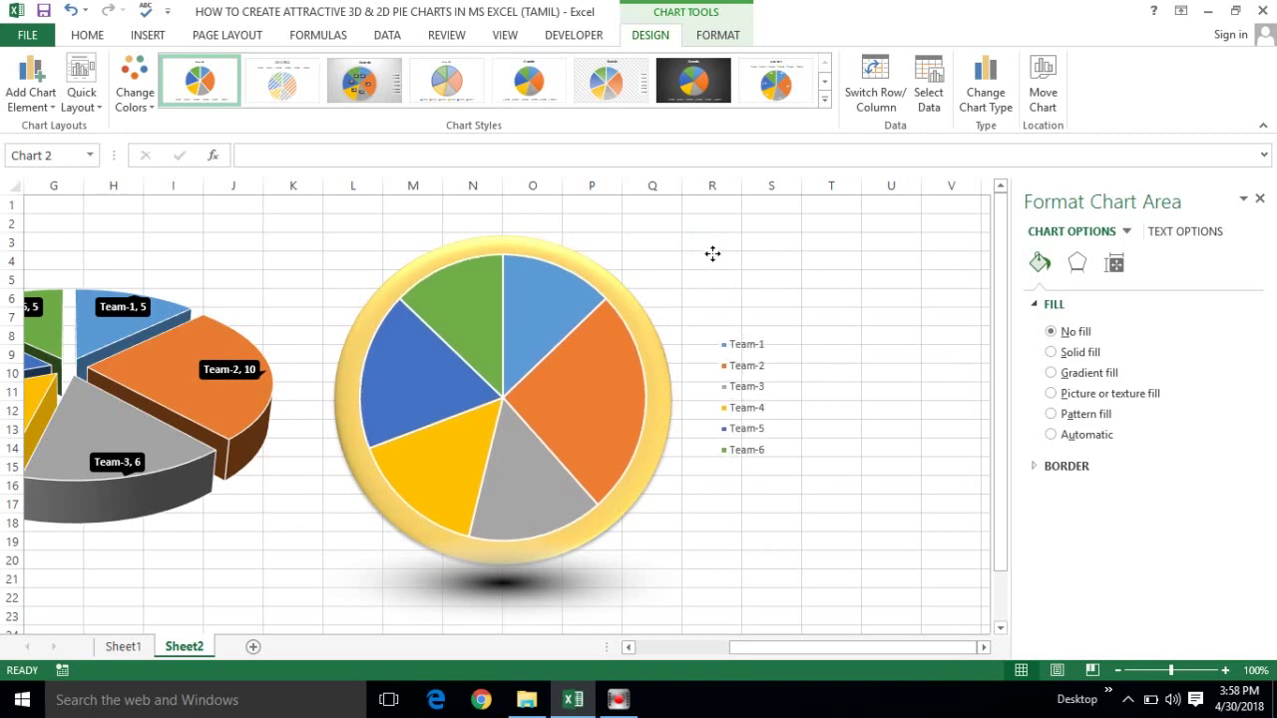
{"action": "left_click_drag", "start_coordinate": [711, 255], "coordinate": [711, 255]}
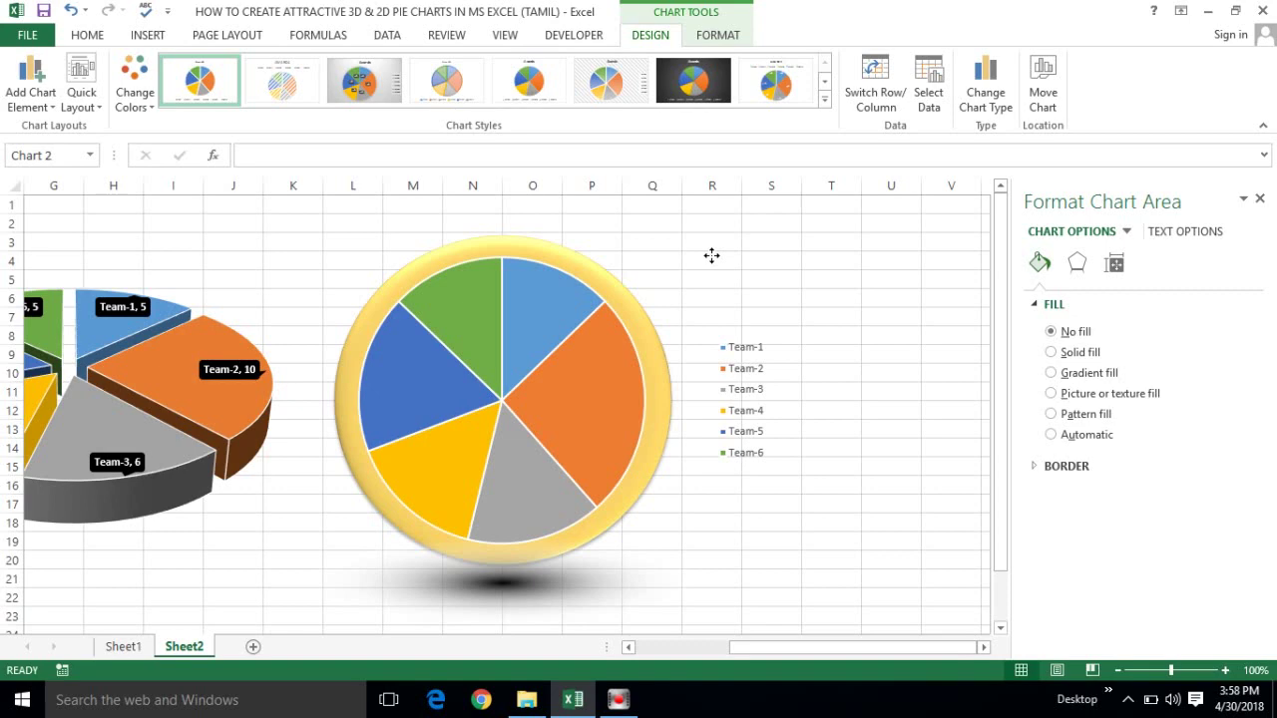
{"action": "left_click_drag", "start_coordinate": [711, 256], "coordinate": [711, 254]}
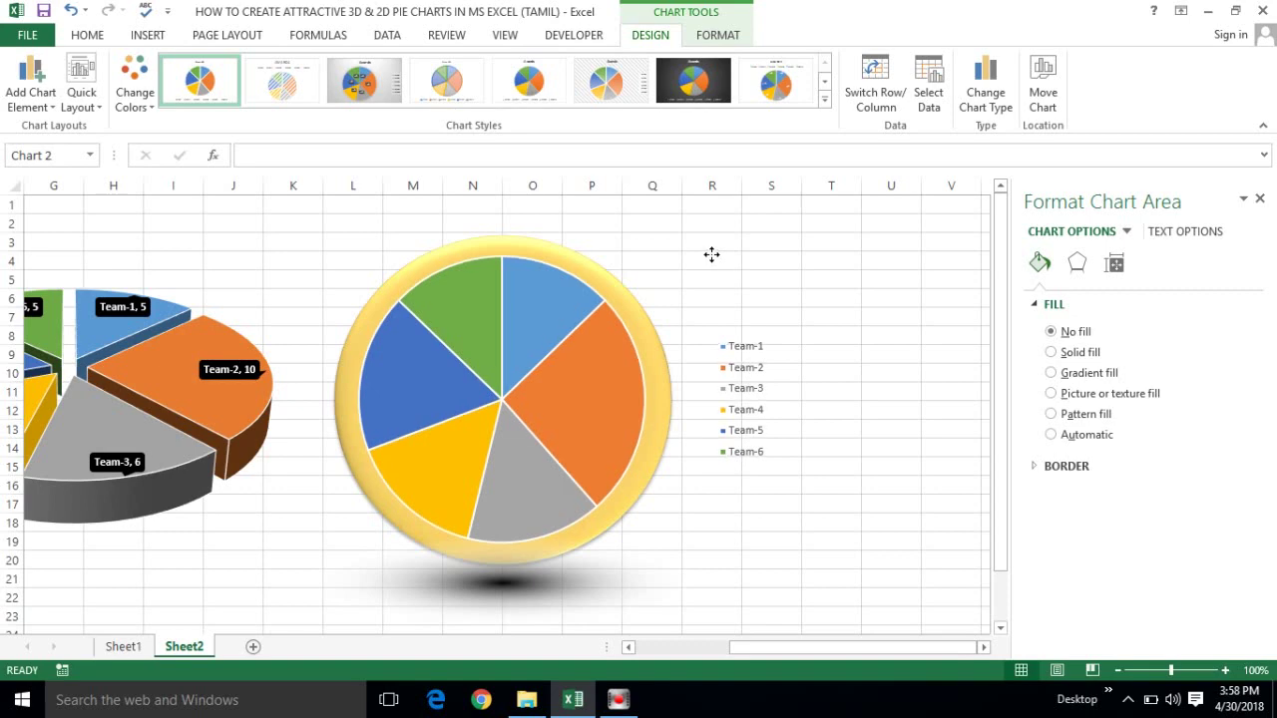
{"action": "left_click_drag", "start_coordinate": [711, 254], "coordinate": [713, 256]}
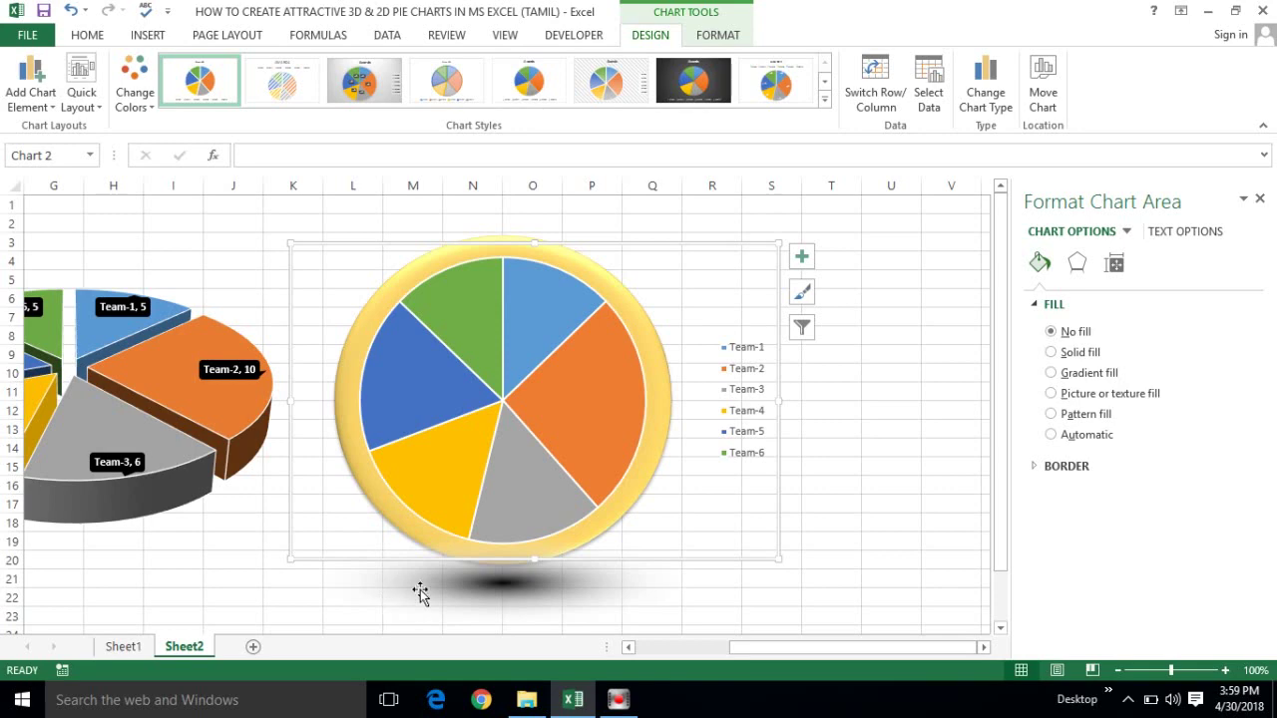
- Select the 2-D pie's Awards slices and bring up their shortcut menu
{"action": "left_click", "coordinate": [431, 386]}
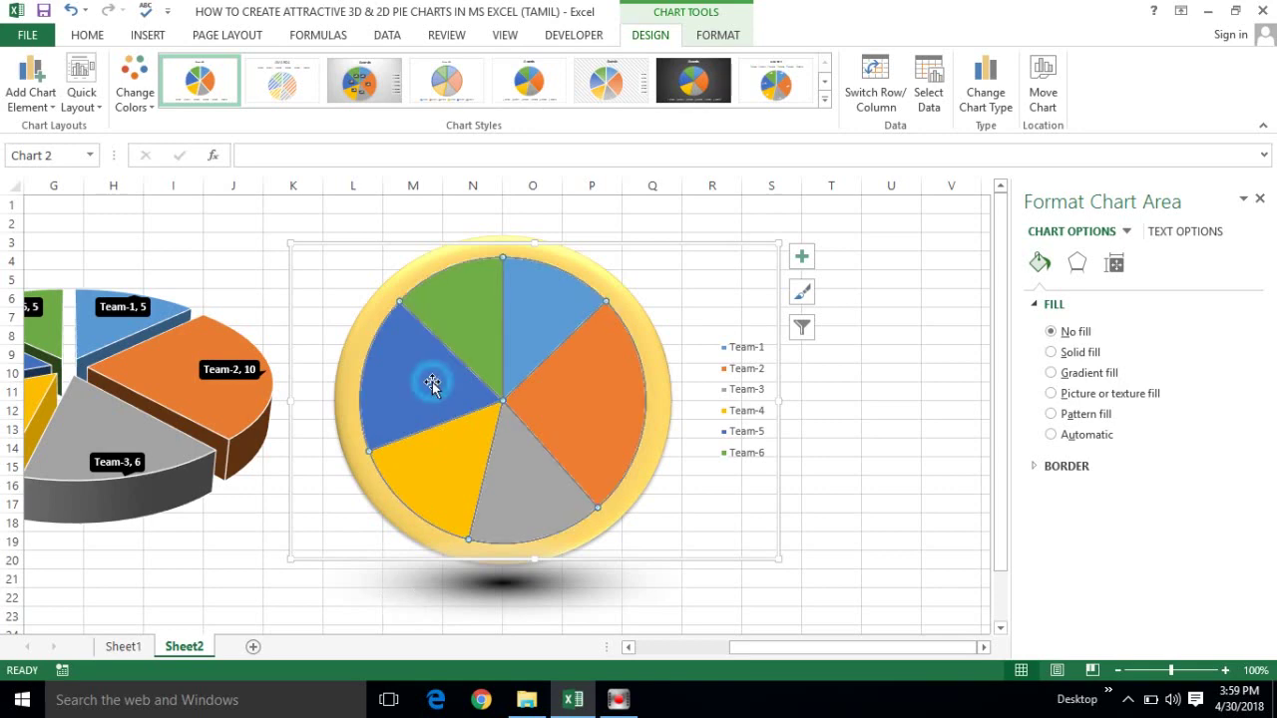
{"action": "right_click", "coordinate": [432, 385]}
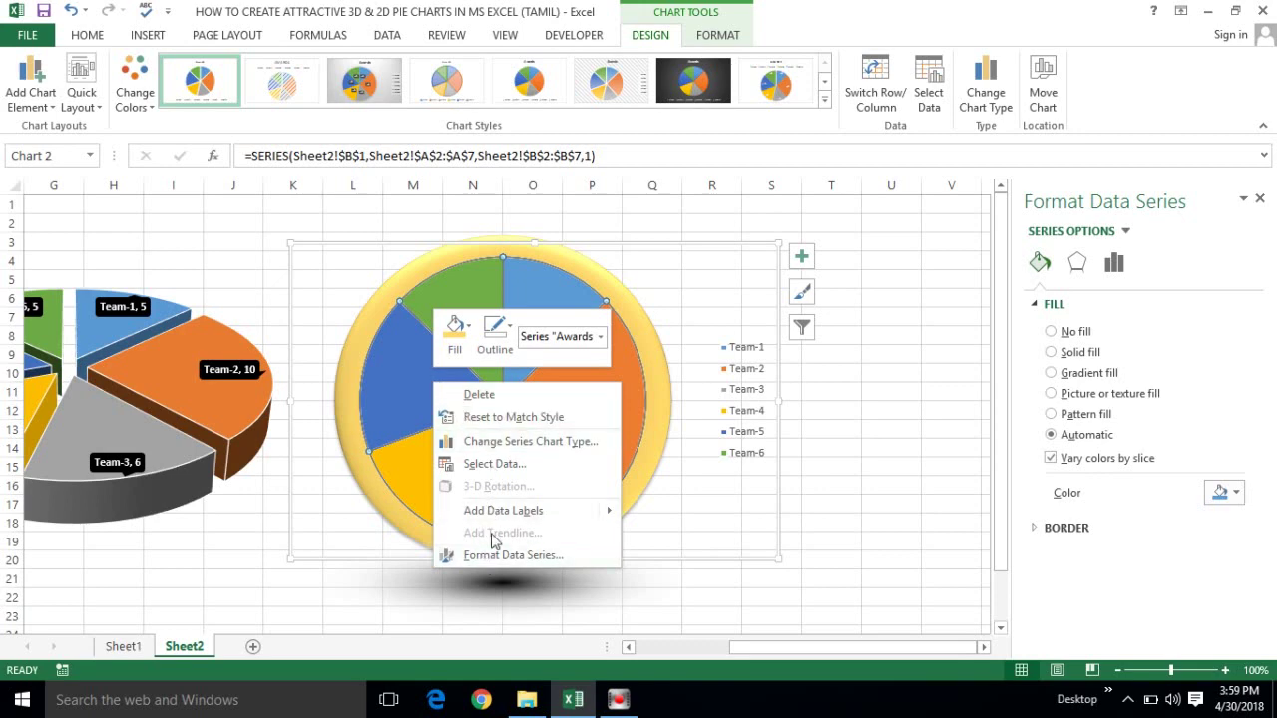
- Add data labels to the 2-D pie showing values only, positioned at Inside End
{"action": "mouse_move", "coordinate": [524, 510]}
{"action": "left_click", "coordinate": [658, 513]}
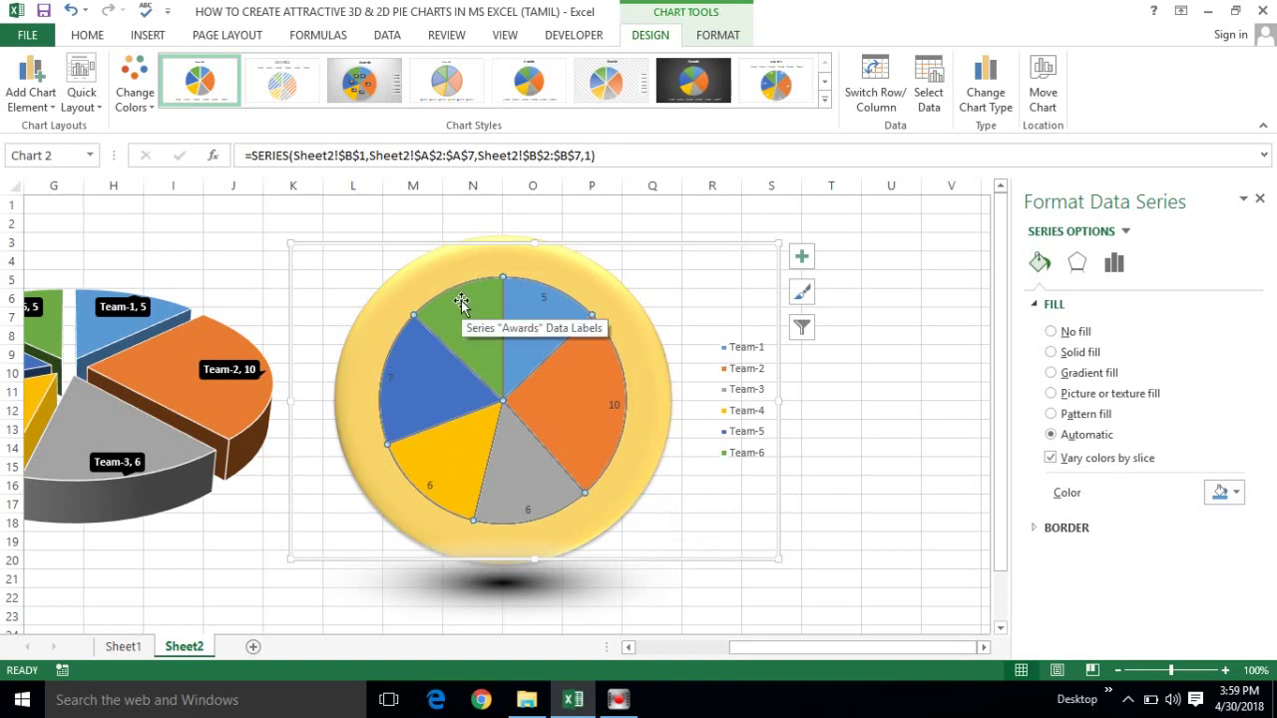
{"action": "left_click", "coordinate": [458, 301]}
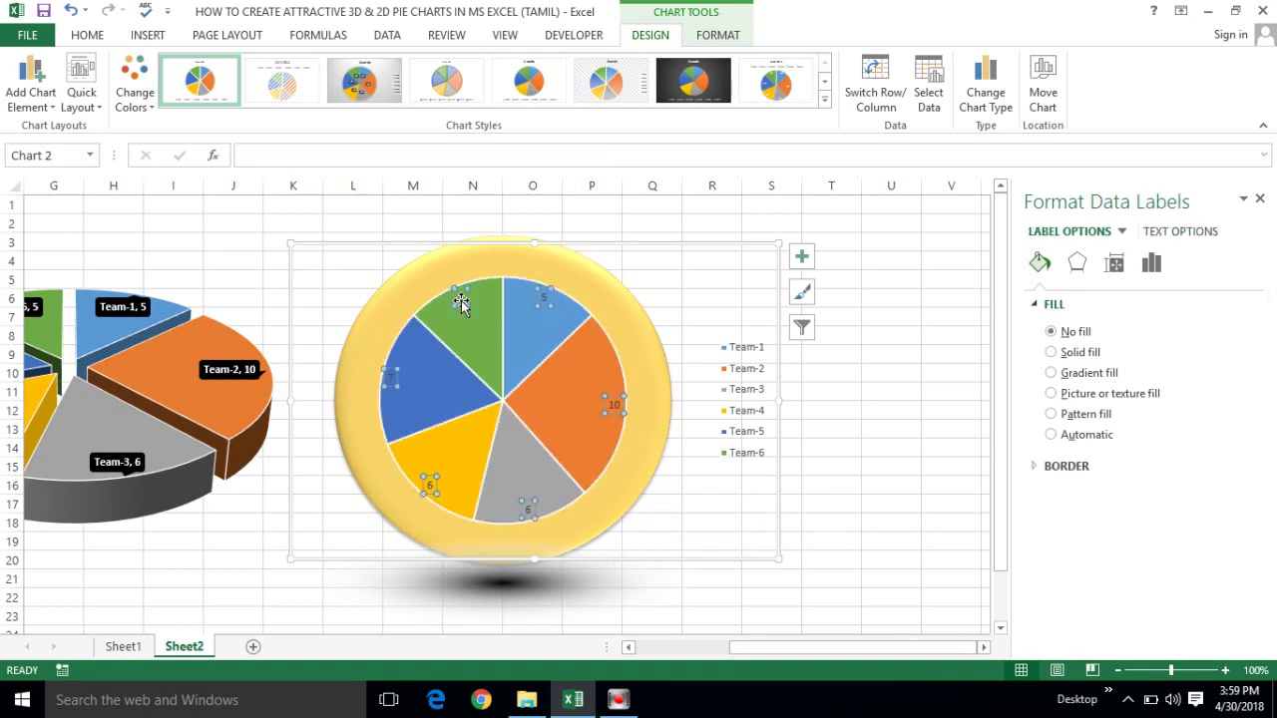
{"action": "right_click", "coordinate": [460, 304]}
{"action": "left_click", "coordinate": [519, 499]}
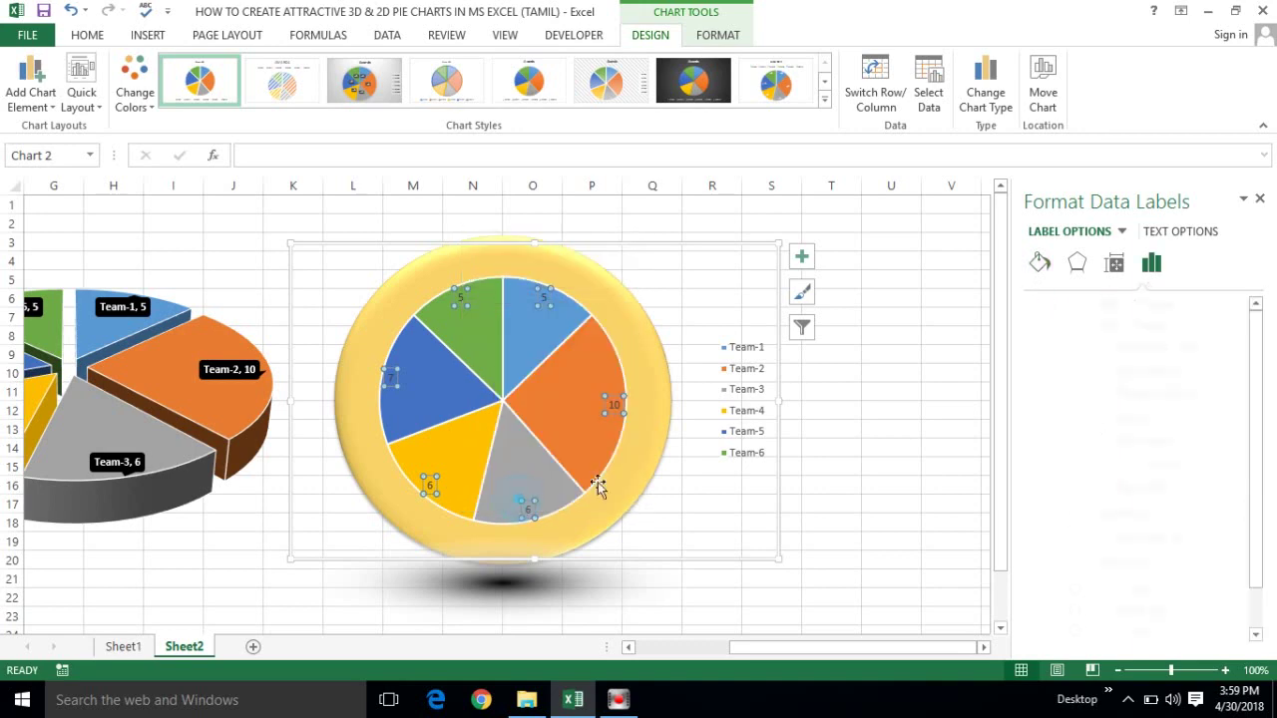
{"action": "left_click", "coordinate": [1061, 611]}
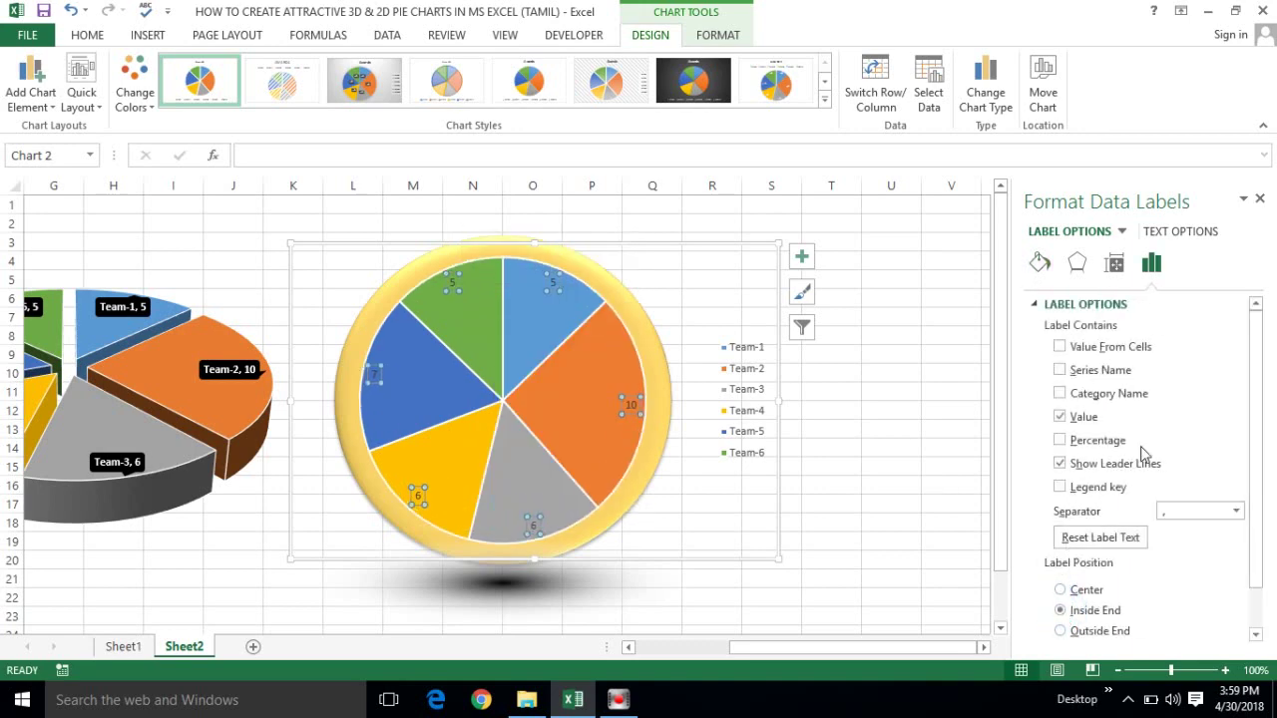
{"action": "left_click", "coordinate": [1060, 392]}
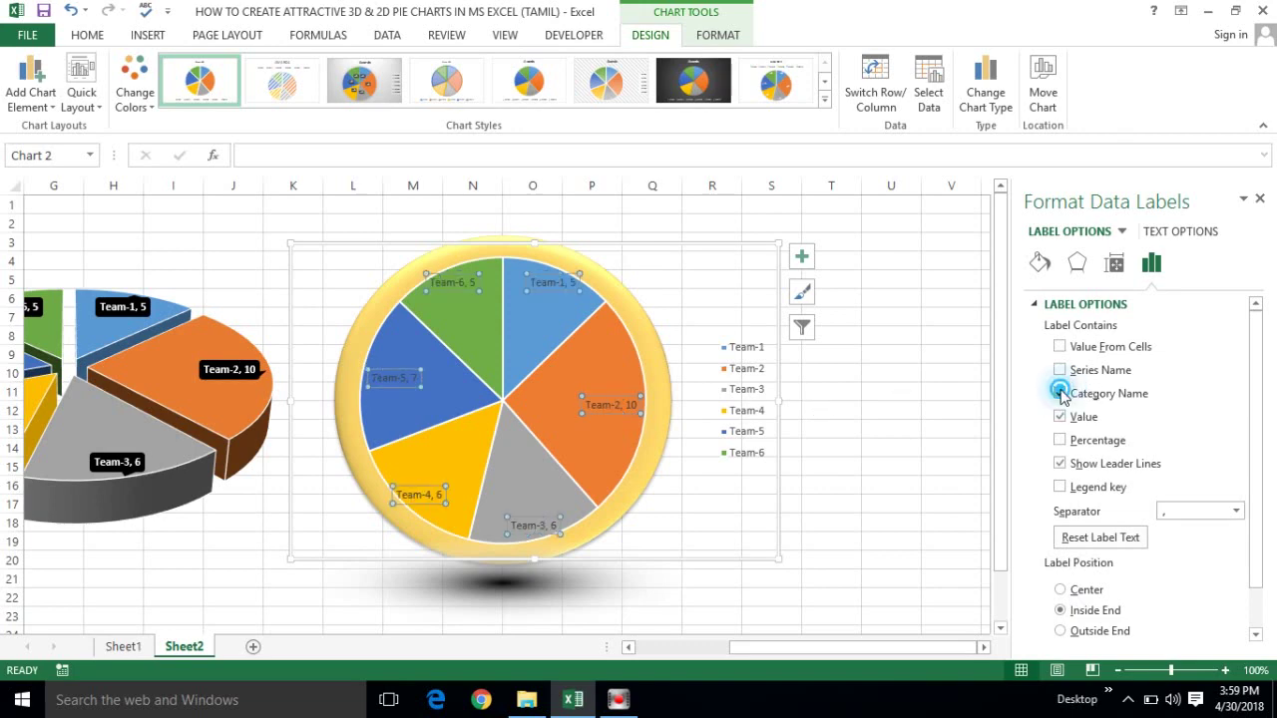
{"action": "left_click", "coordinate": [1059, 393]}
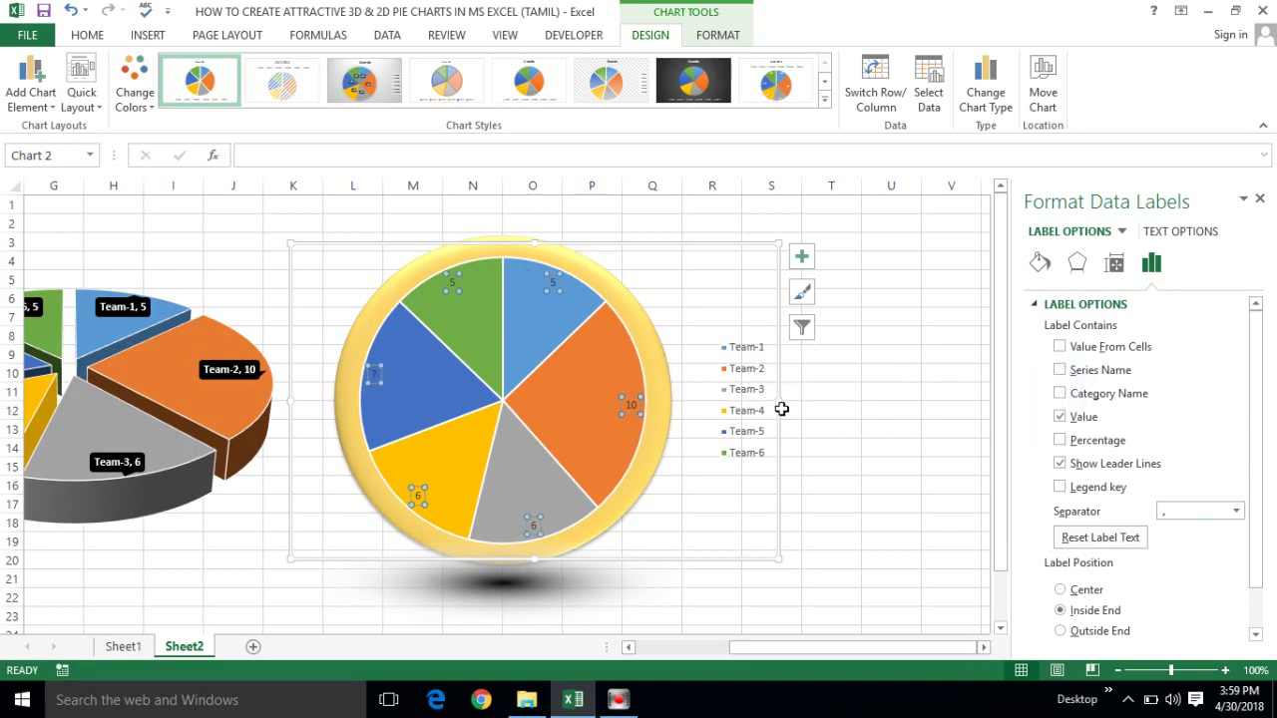
{"action": "left_click", "coordinate": [1260, 200]}
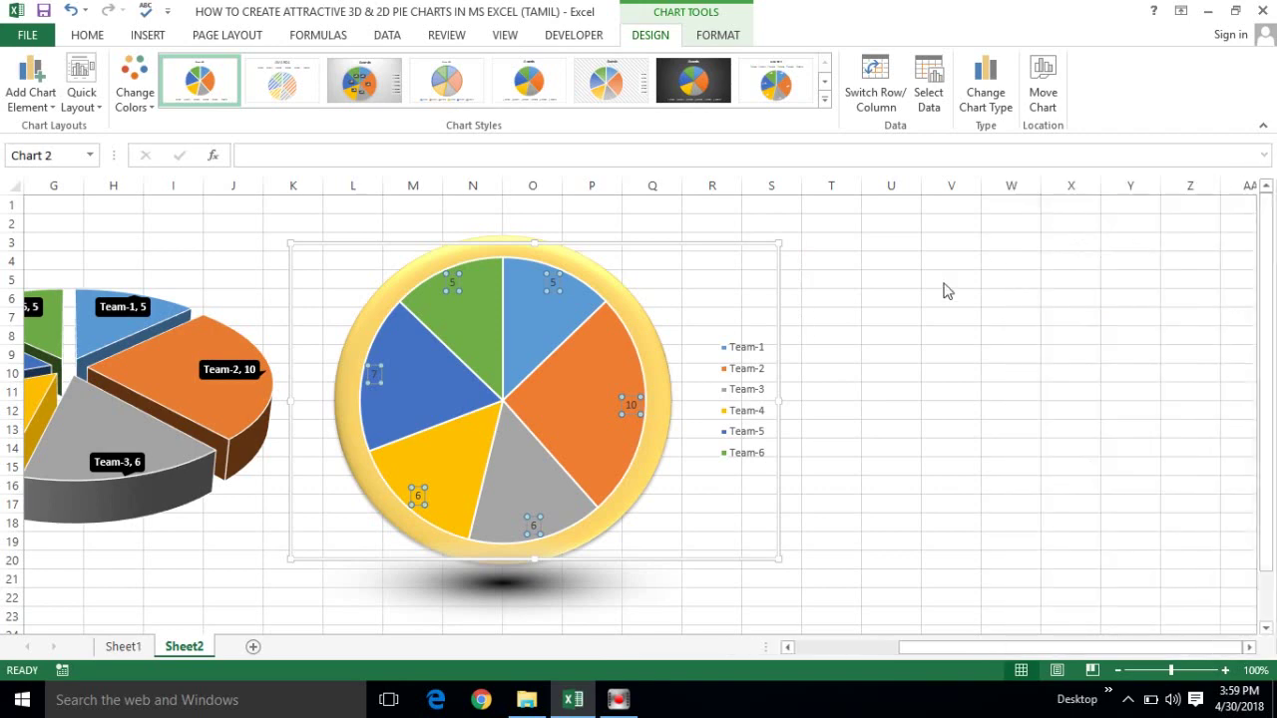
- Click a label and the slices, then clear the selection on the pie
{"action": "left_click", "coordinate": [456, 283]}
{"action": "left_click", "coordinate": [433, 324]}
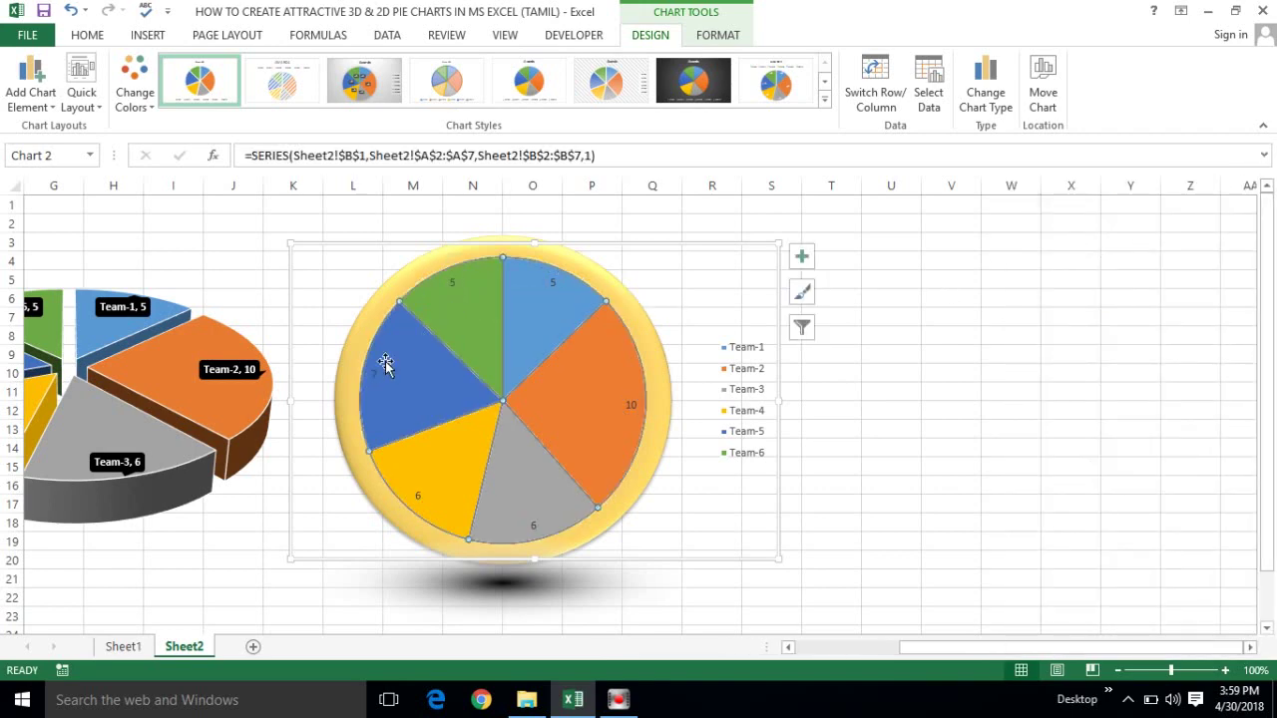
{"action": "left_click", "coordinate": [320, 422]}
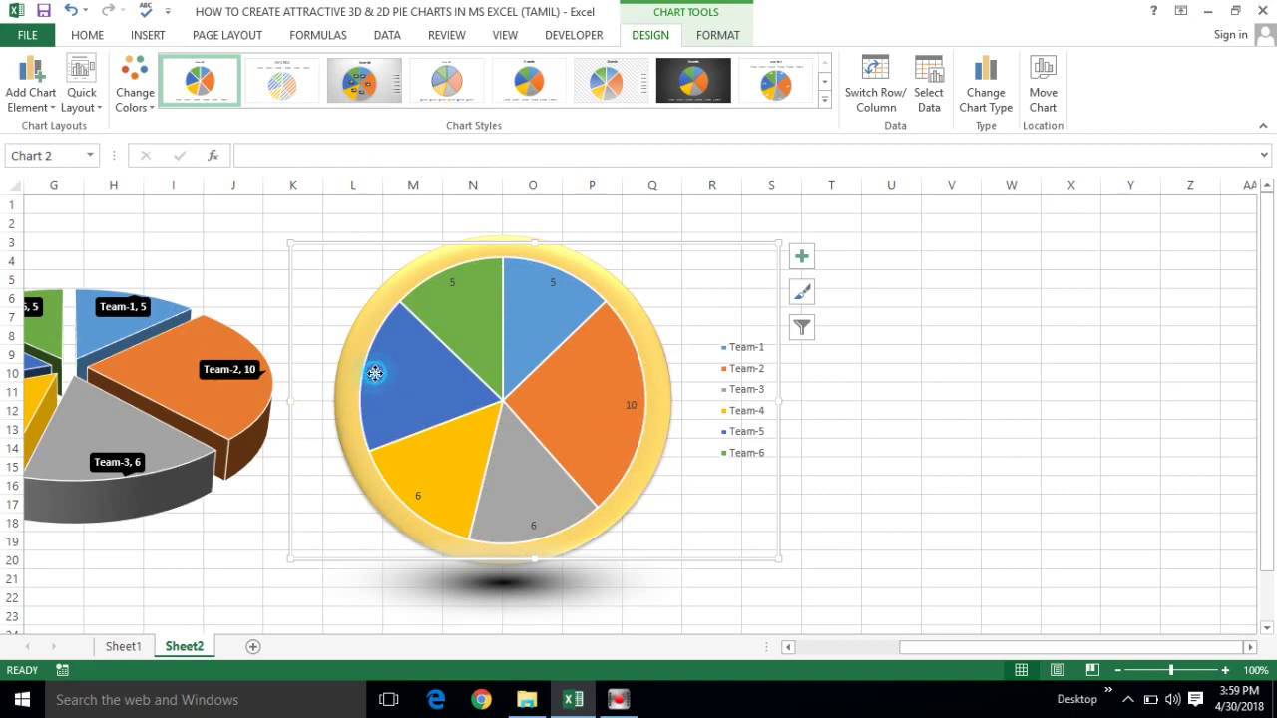
- Give the 2-D pie's data labels a rounded-rectangle shape with black fill
{"action": "right_click", "coordinate": [375, 373]}
{"action": "mouse_move", "coordinate": [458, 551]}
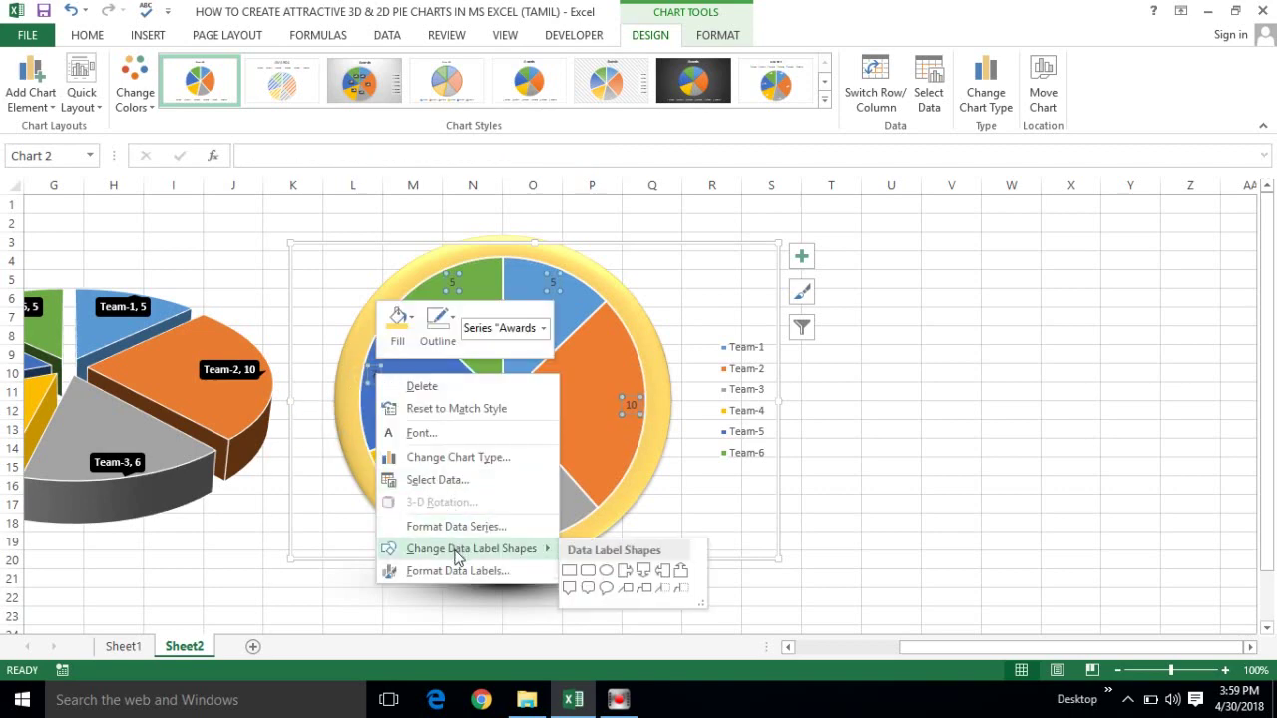
{"action": "left_click", "coordinate": [587, 571]}
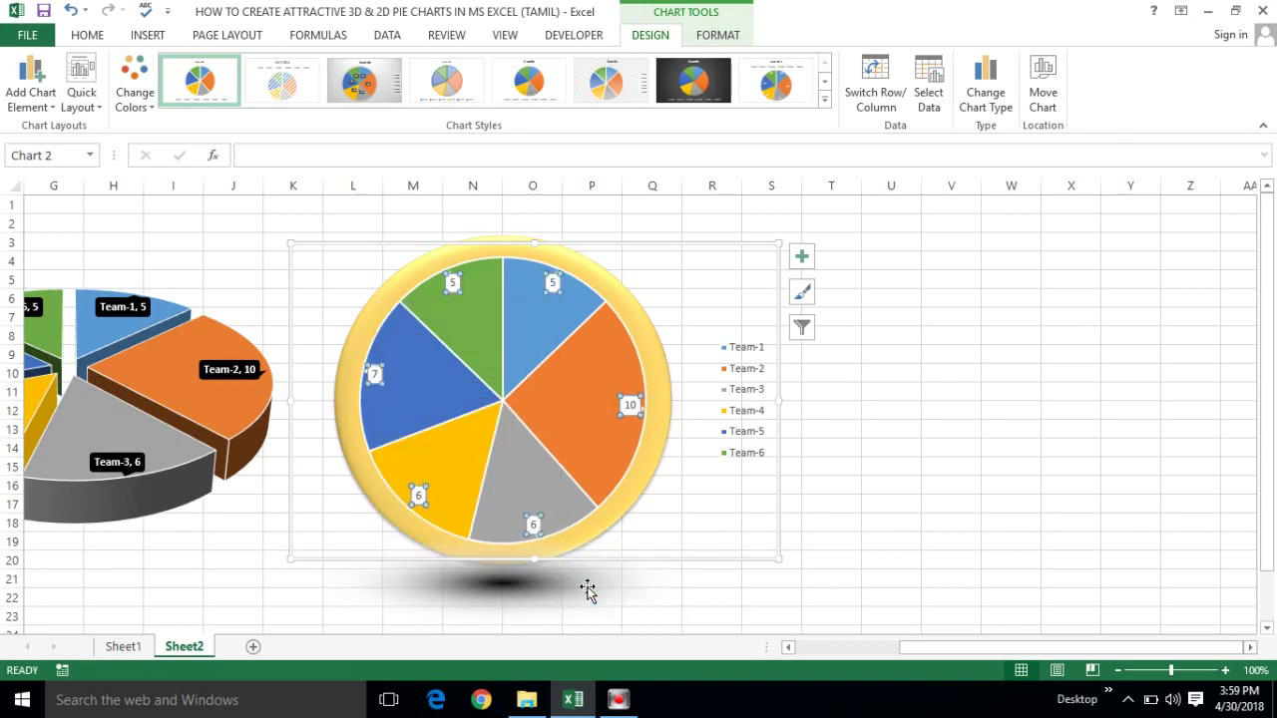
{"action": "left_click", "coordinate": [717, 34]}
{"action": "left_click", "coordinate": [526, 64]}
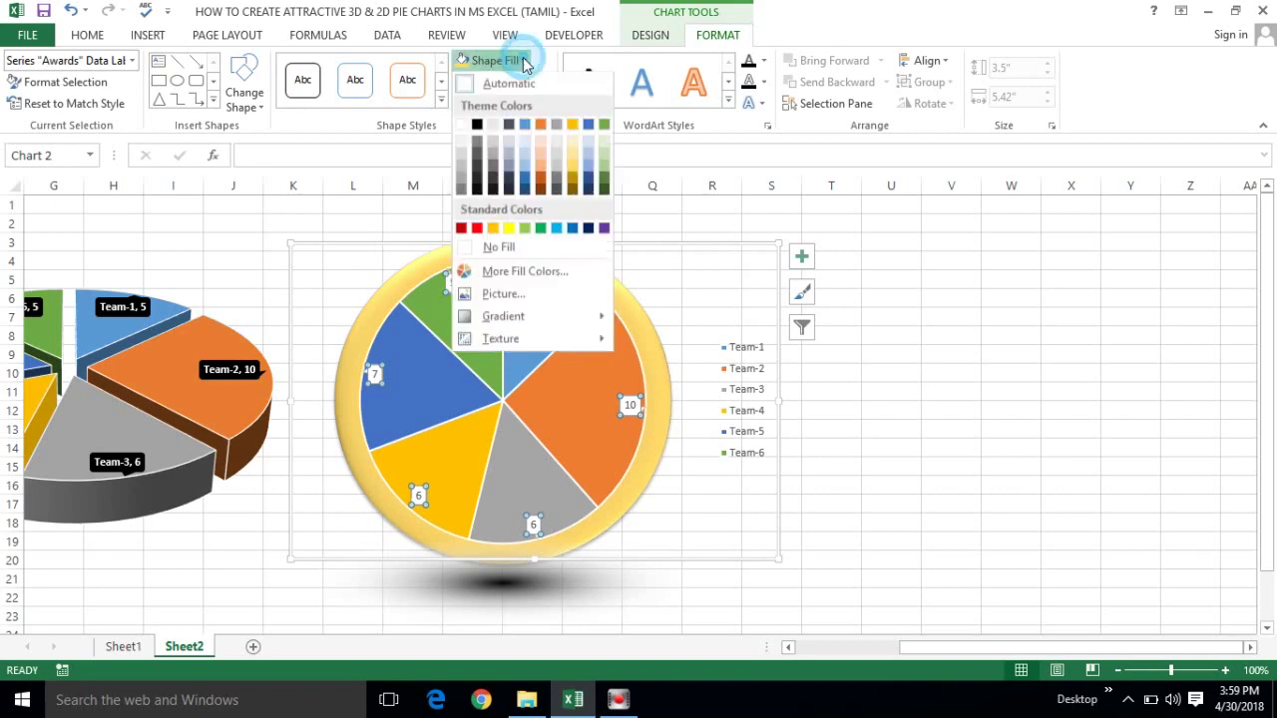
{"action": "left_click", "coordinate": [480, 128]}
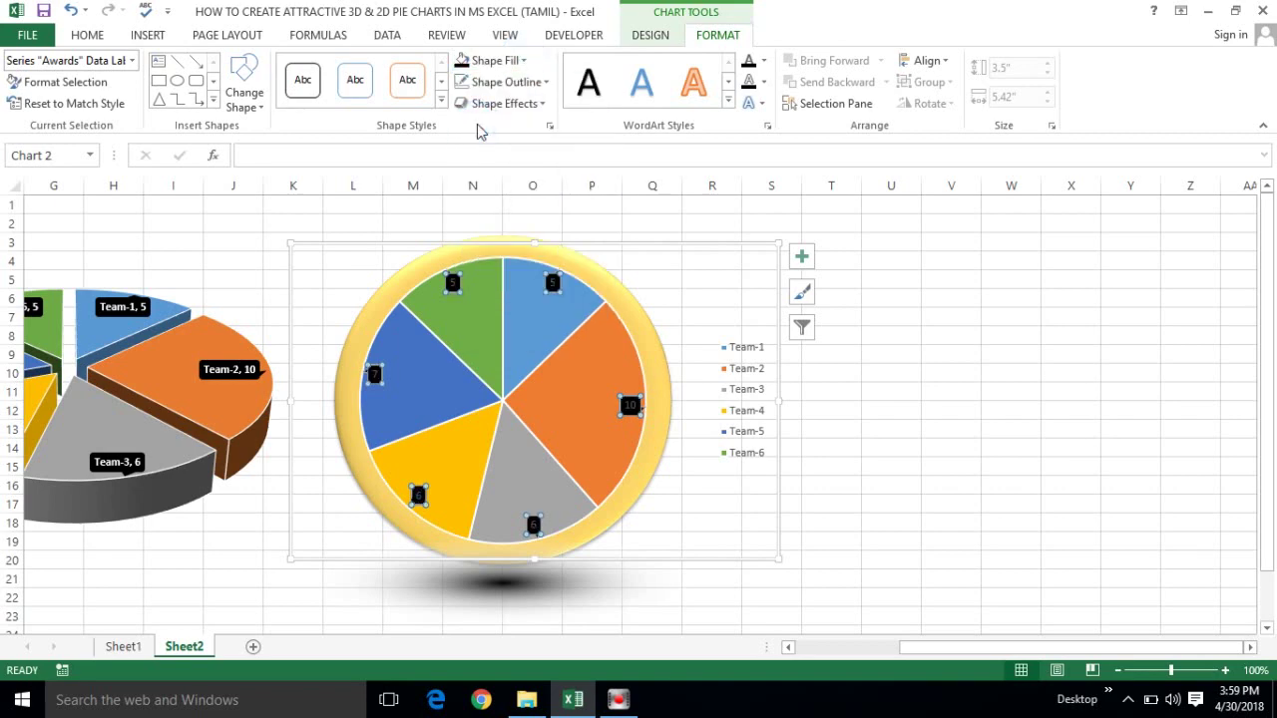
- Make the label text white and bold, and remove the label outline
{"action": "left_click", "coordinate": [89, 36]}
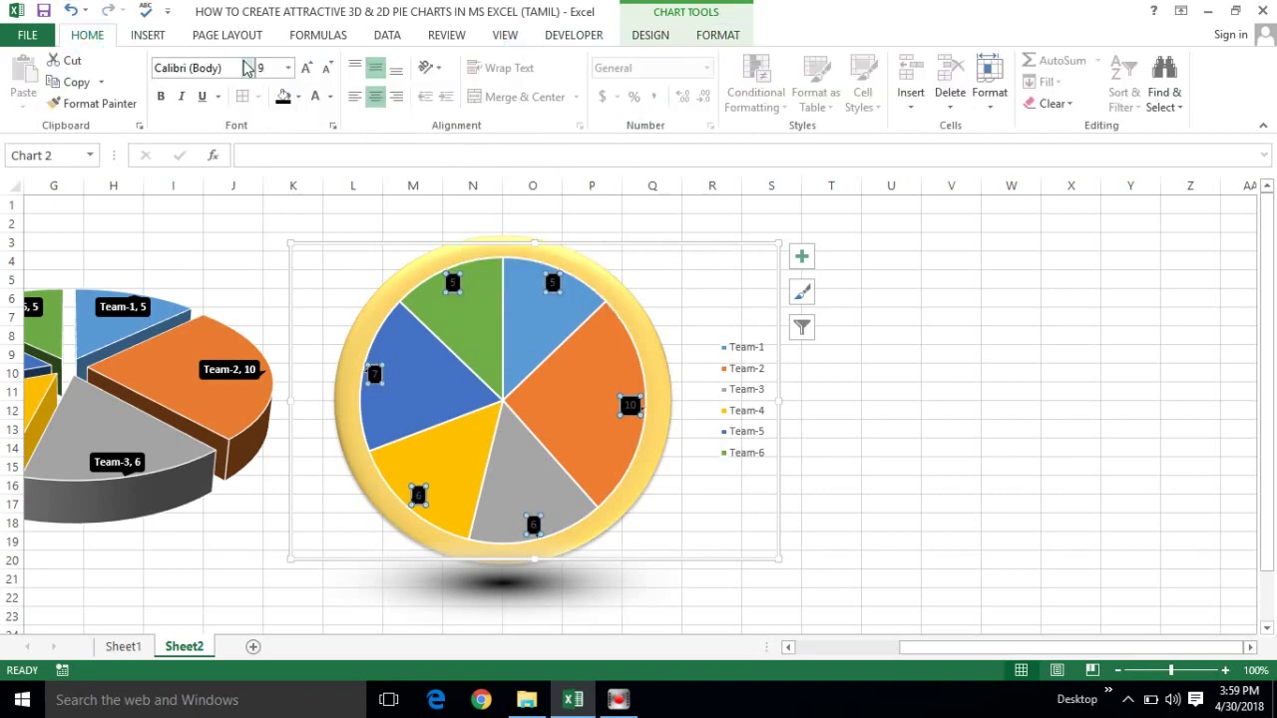
{"action": "left_click", "coordinate": [315, 100]}
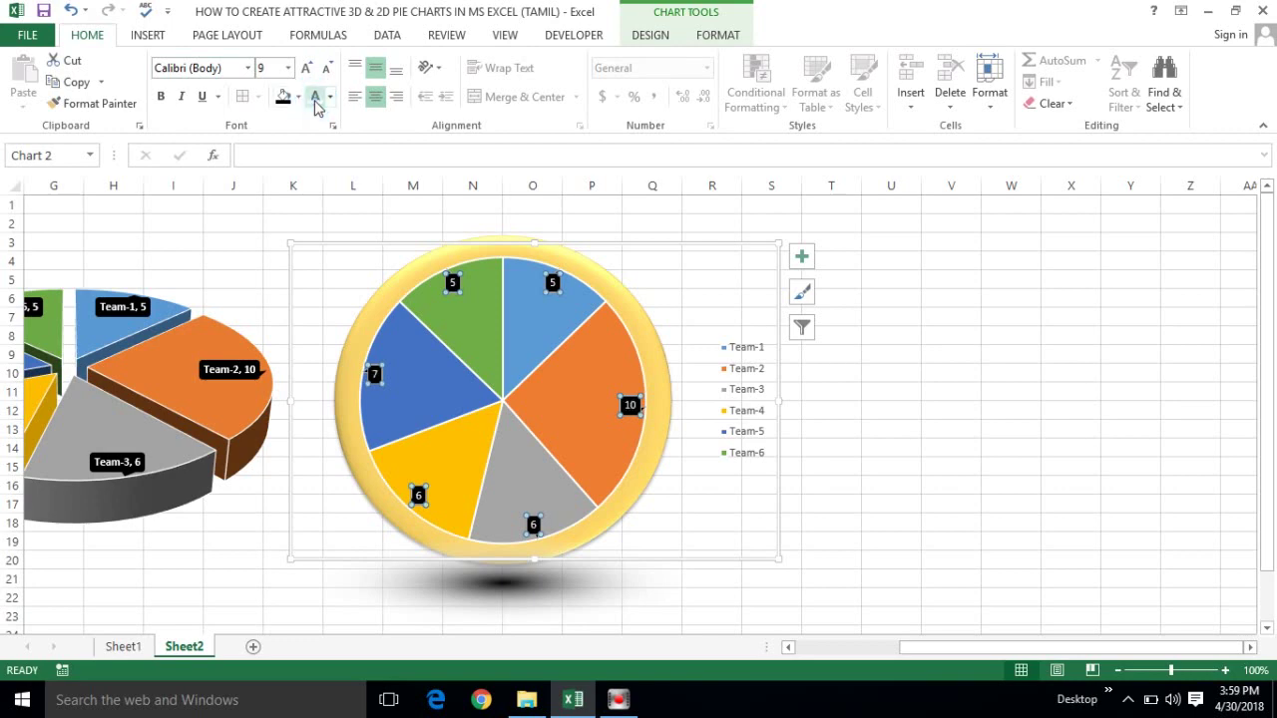
{"action": "key", "text": "ctrl+b"}
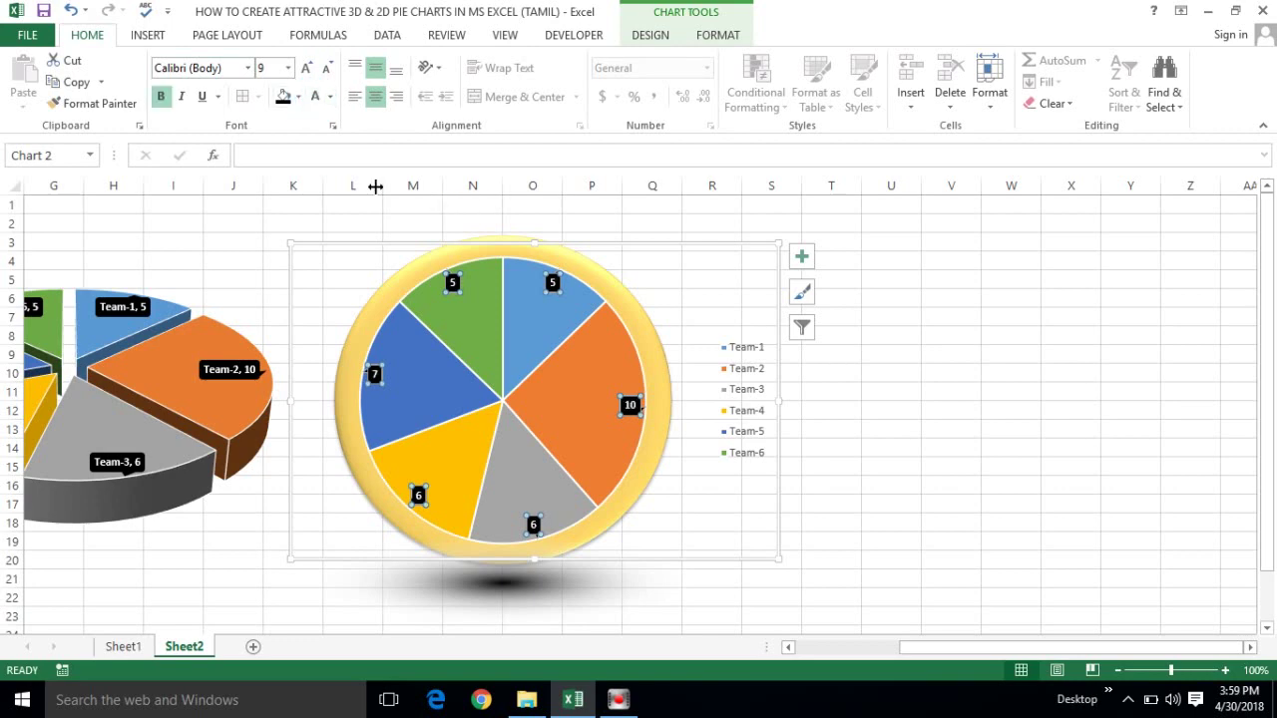
{"action": "left_click", "coordinate": [718, 38]}
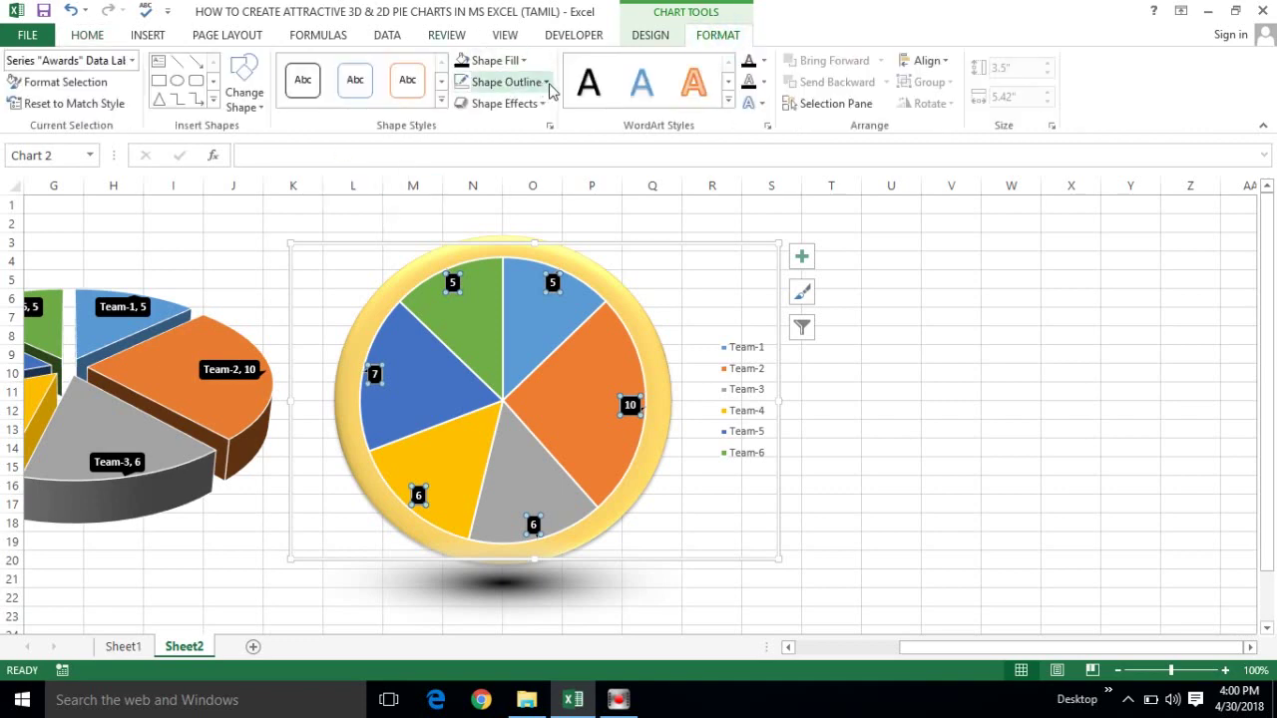
{"action": "left_click", "coordinate": [546, 82]}
{"action": "left_click", "coordinate": [504, 270]}
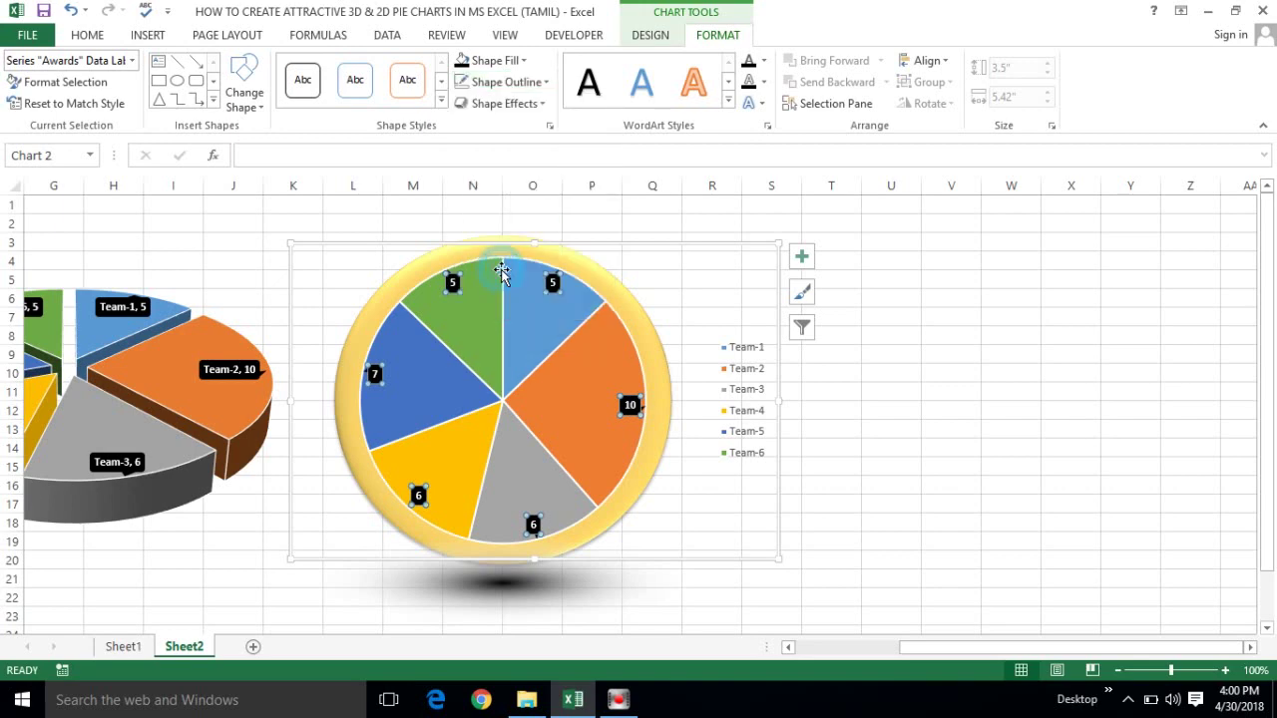
- Set the label font to 16-point Arial Rounded MT Bold
{"action": "left_click", "coordinate": [87, 37]}
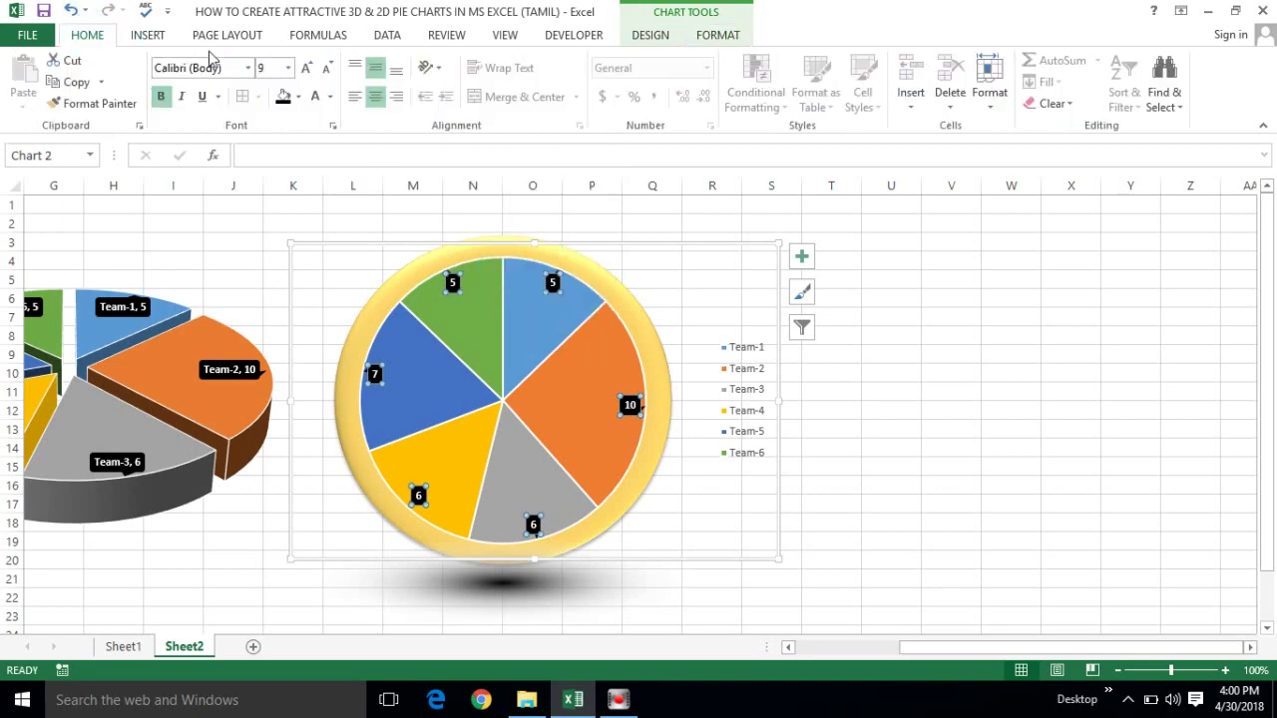
{"action": "left_click", "coordinate": [286, 69]}
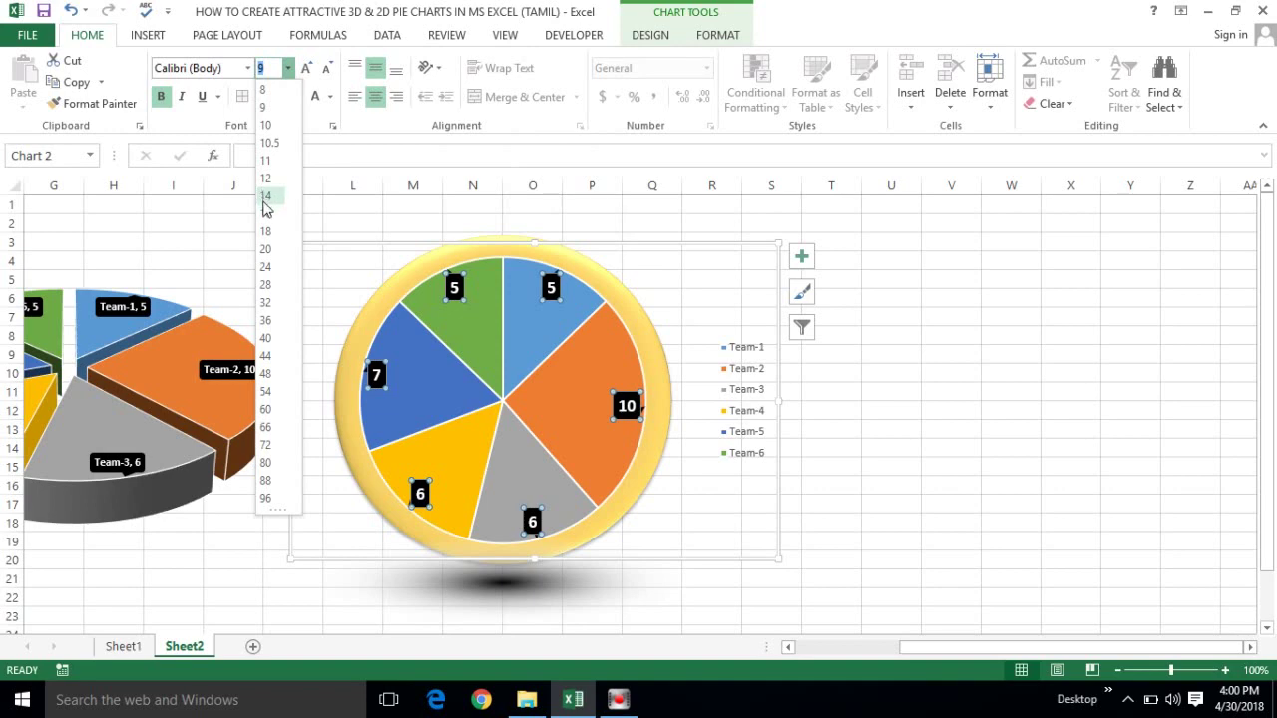
{"action": "left_click", "coordinate": [267, 216]}
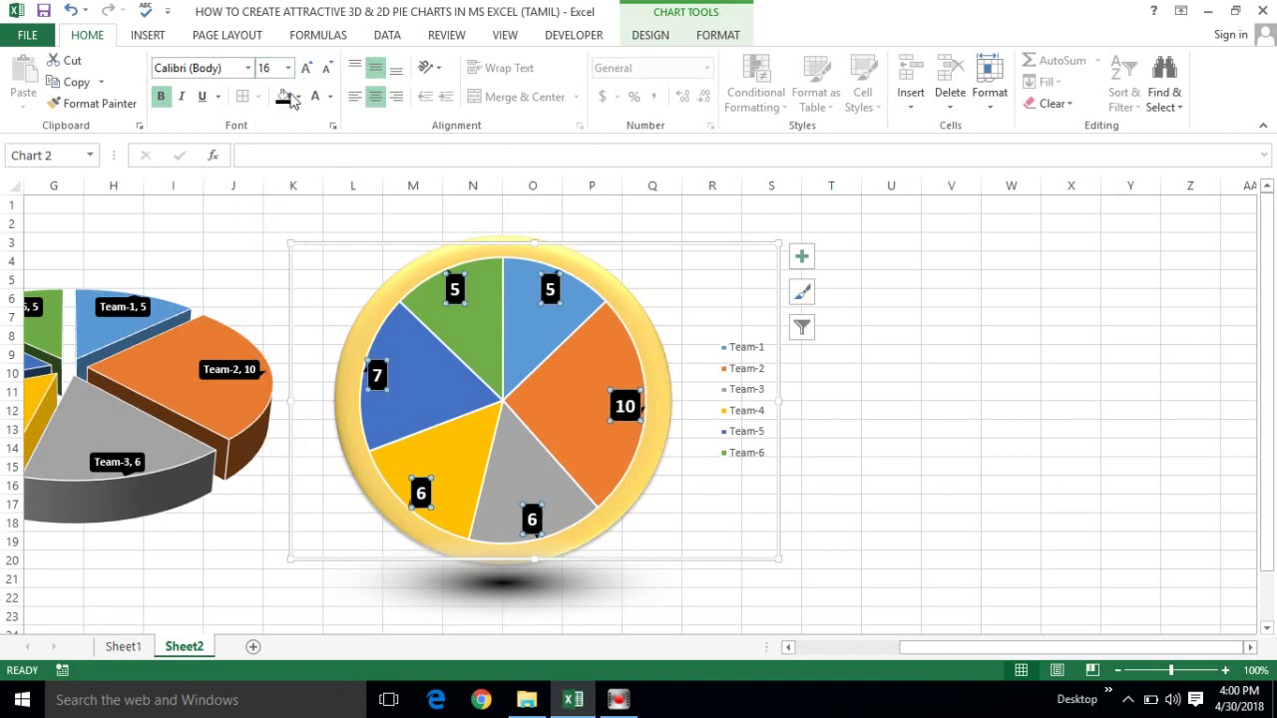
{"action": "left_click", "coordinate": [250, 68]}
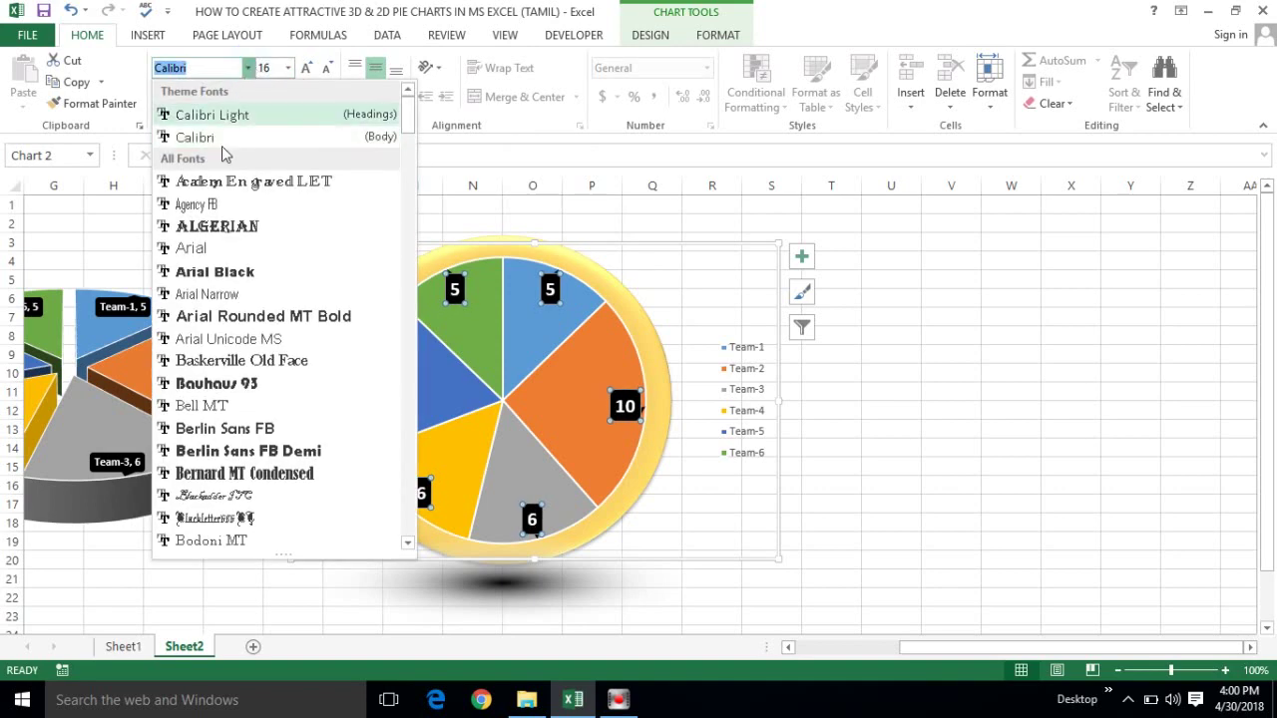
{"action": "left_click", "coordinate": [206, 317]}
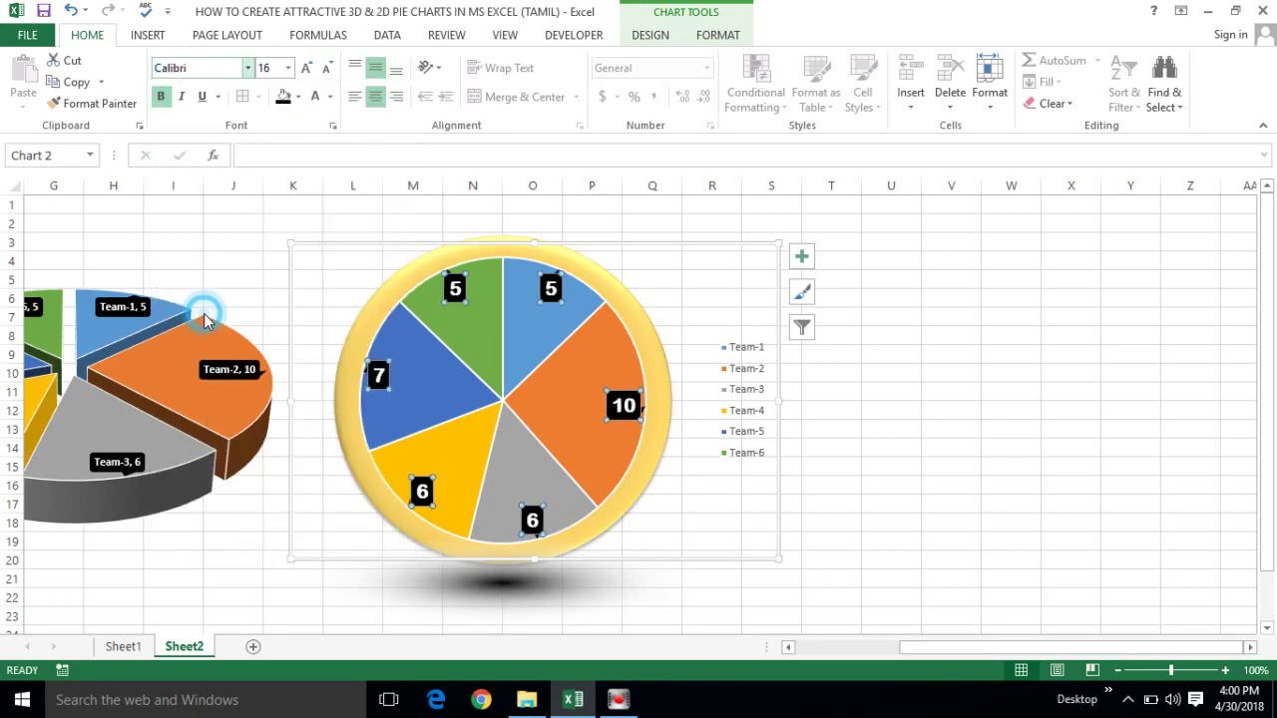
- Enlarge the 3-D pie chart toward the upper left
{"action": "left_click", "coordinate": [204, 542]}
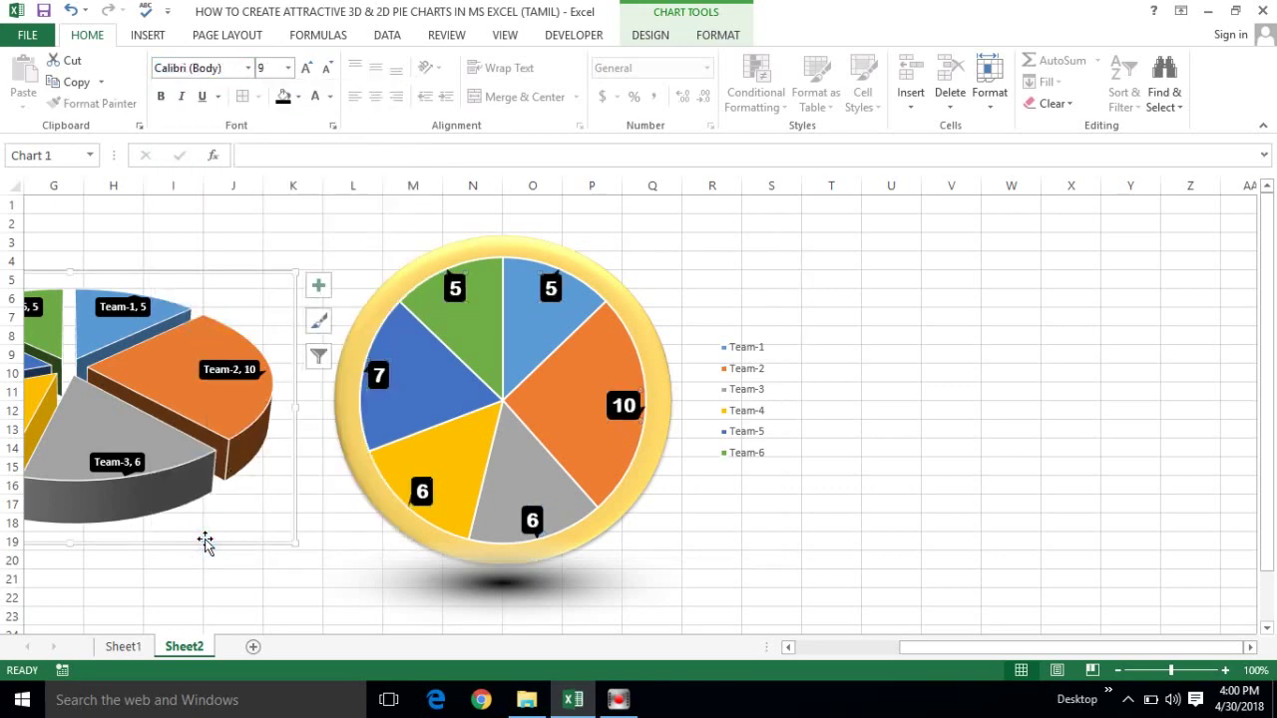
{"action": "left_click", "coordinate": [120, 567]}
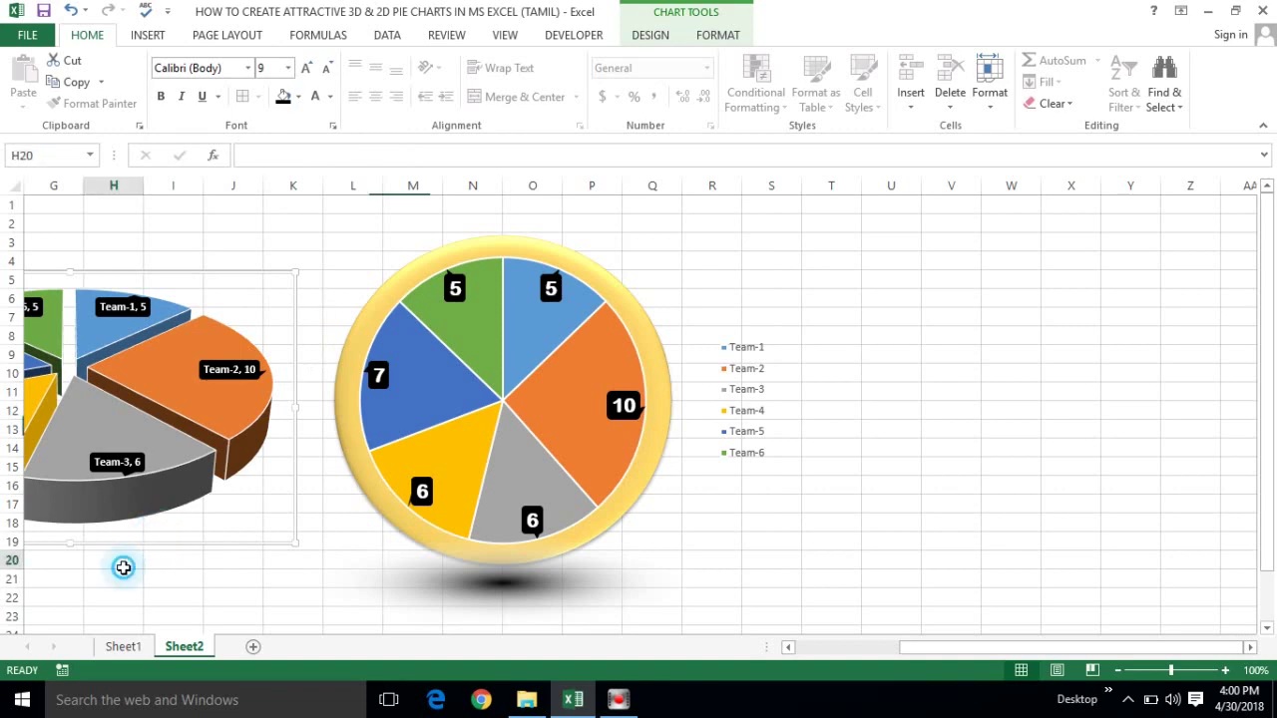
{"action": "key", "text": "Home"}
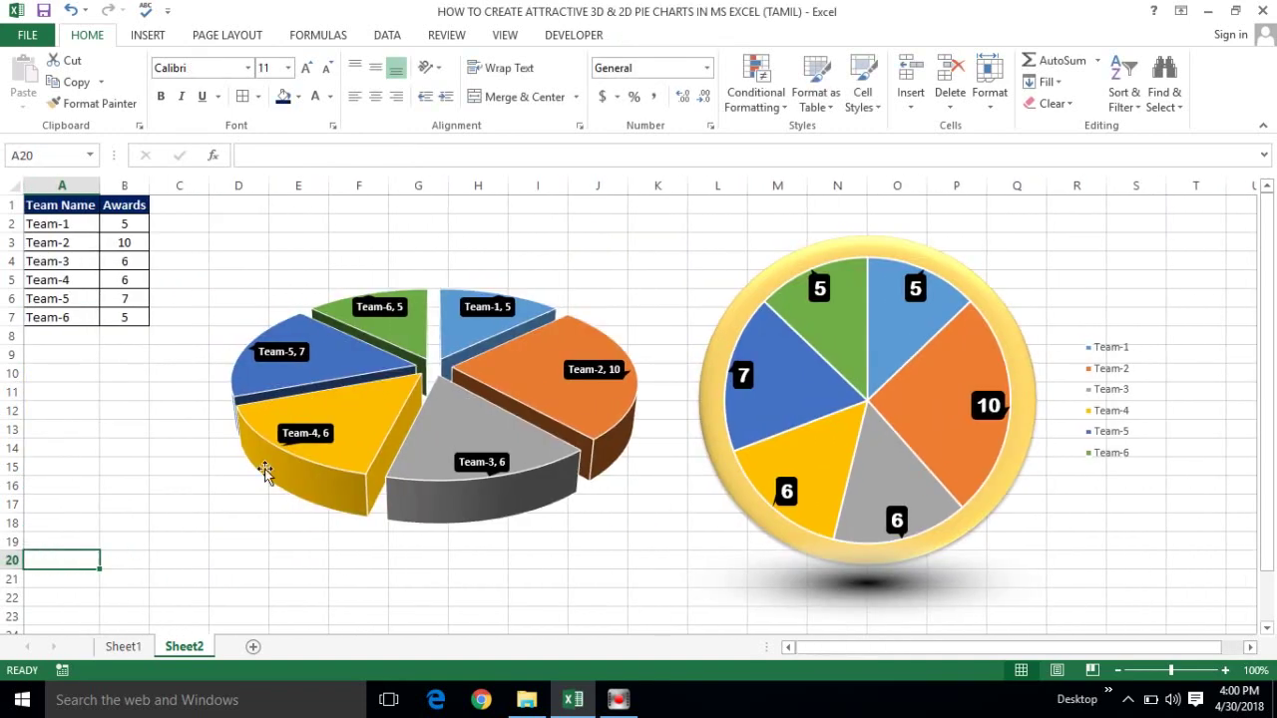
{"action": "left_click", "coordinate": [306, 436]}
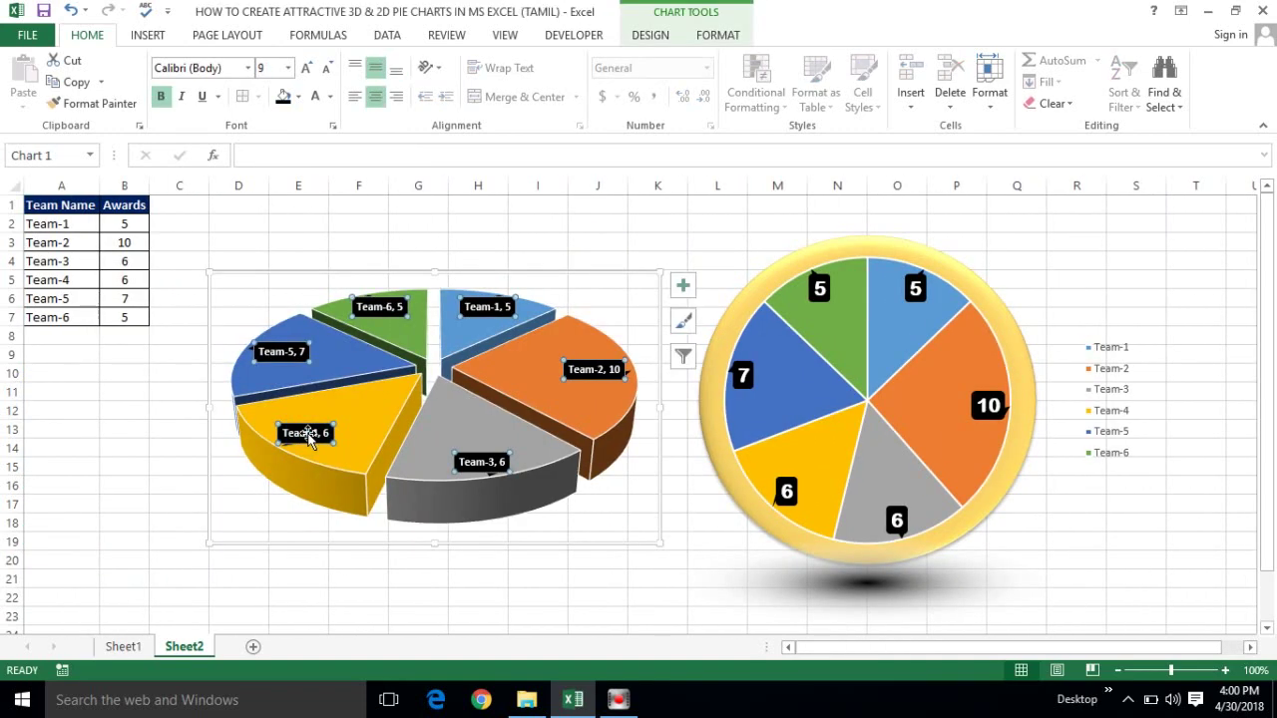
{"action": "mouse_move", "coordinate": [521, 357]}
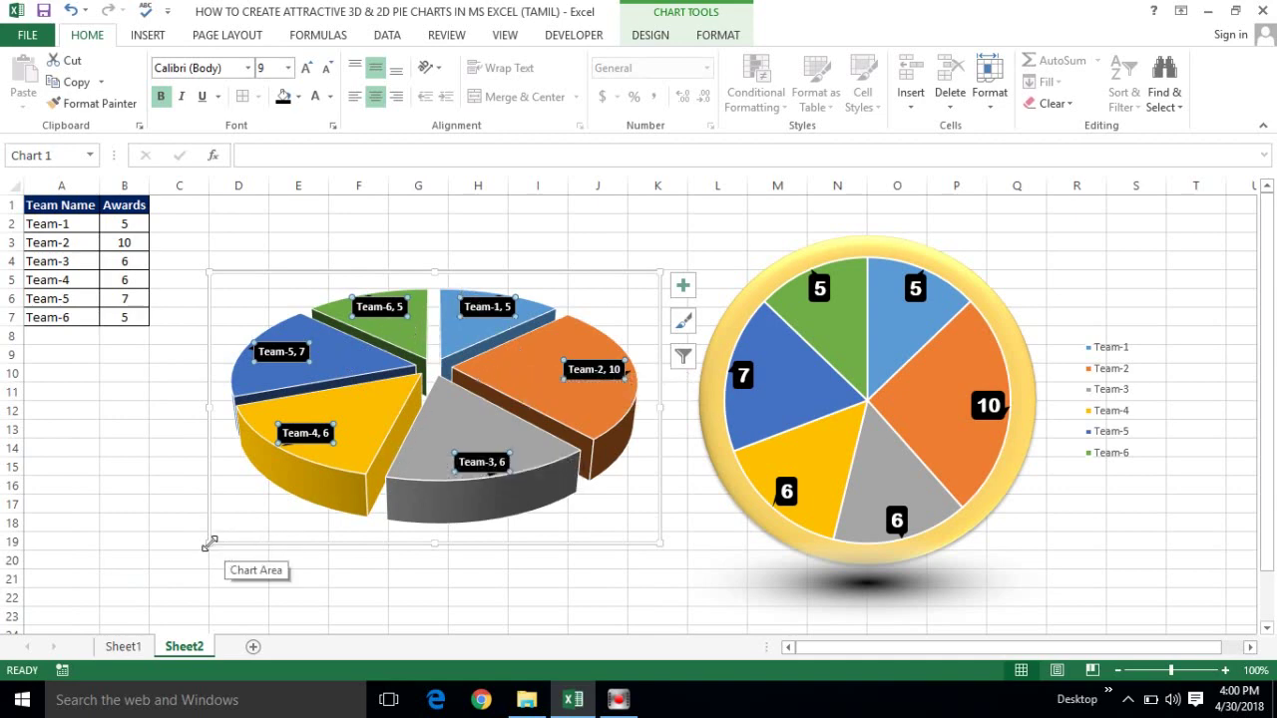
{"action": "left_click_drag", "start_coordinate": [211, 542], "coordinate": [178, 589]}
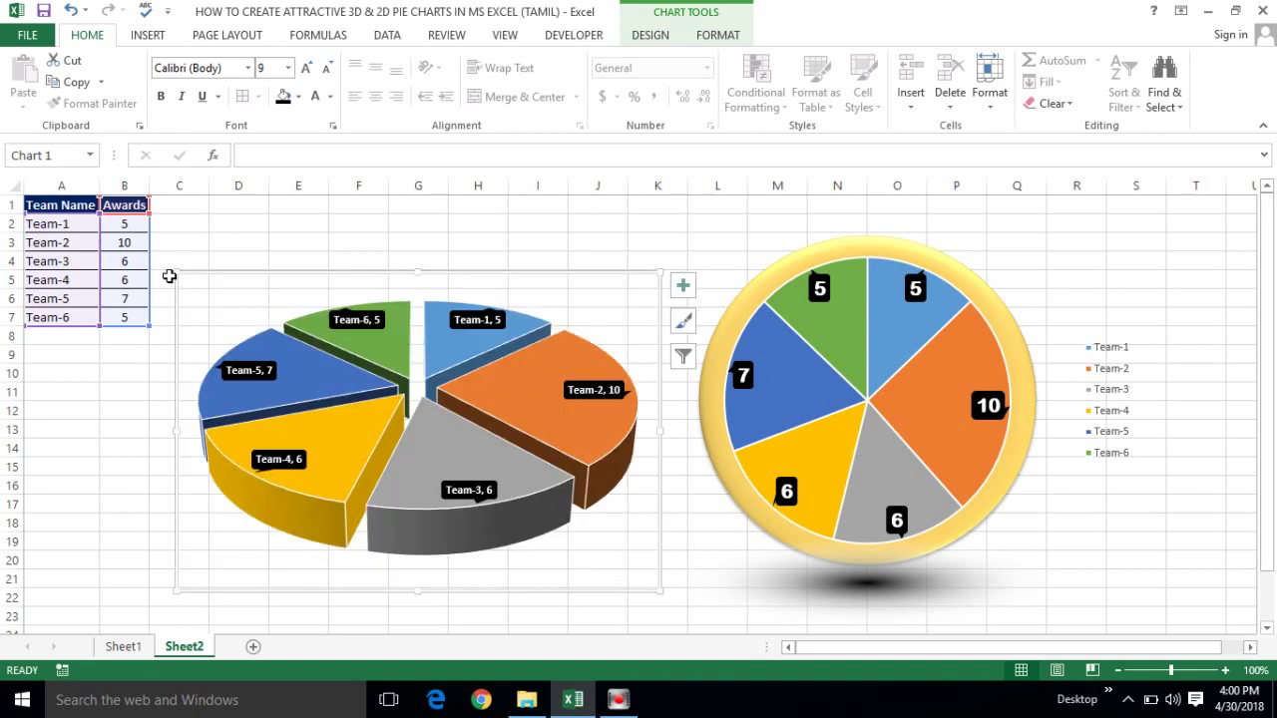
{"action": "left_click_drag", "start_coordinate": [173, 273], "coordinate": [166, 255]}
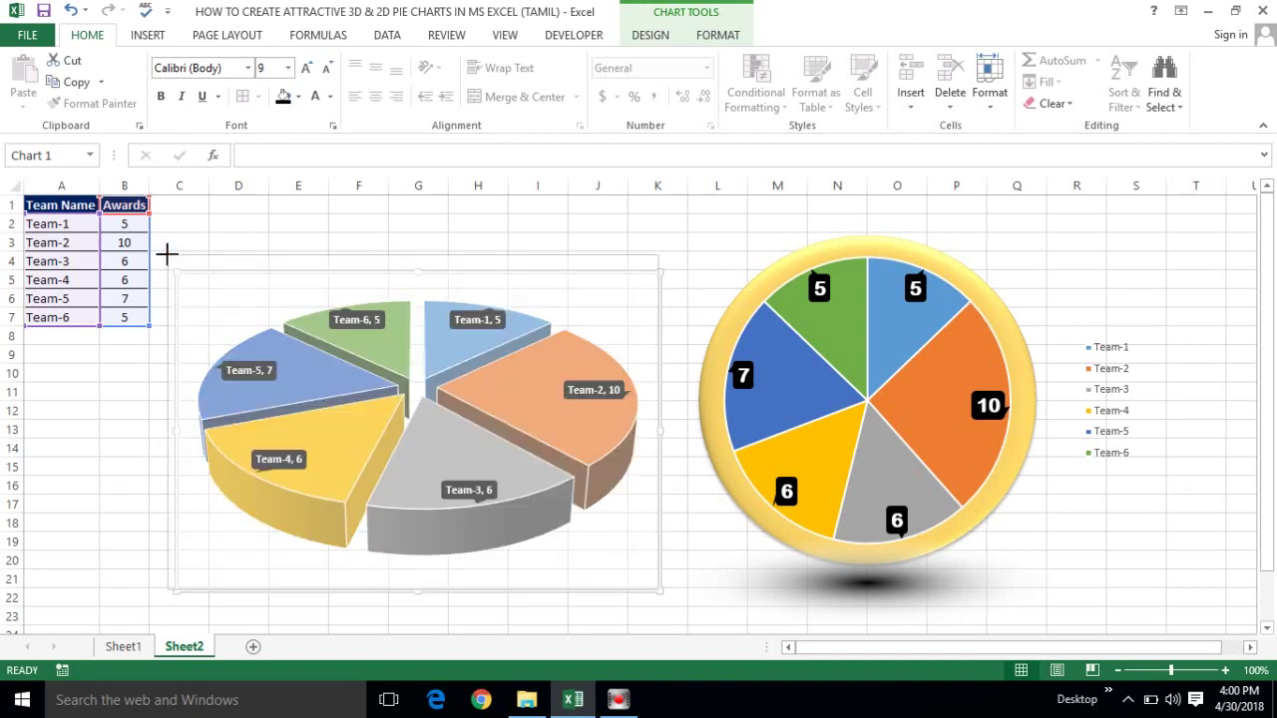
- Set the 3-D pie's data labels to 11-point Arial Rounded MT Bold
{"action": "left_click", "coordinate": [344, 303]}
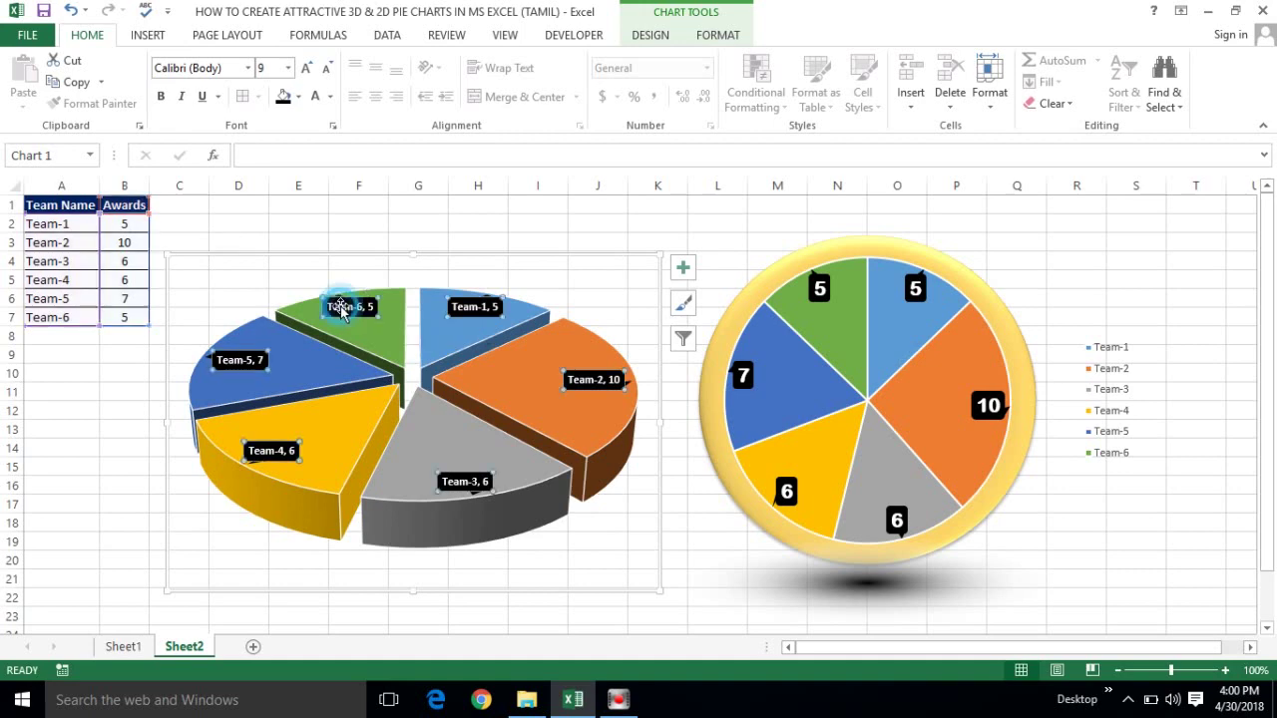
{"action": "left_click", "coordinate": [249, 68]}
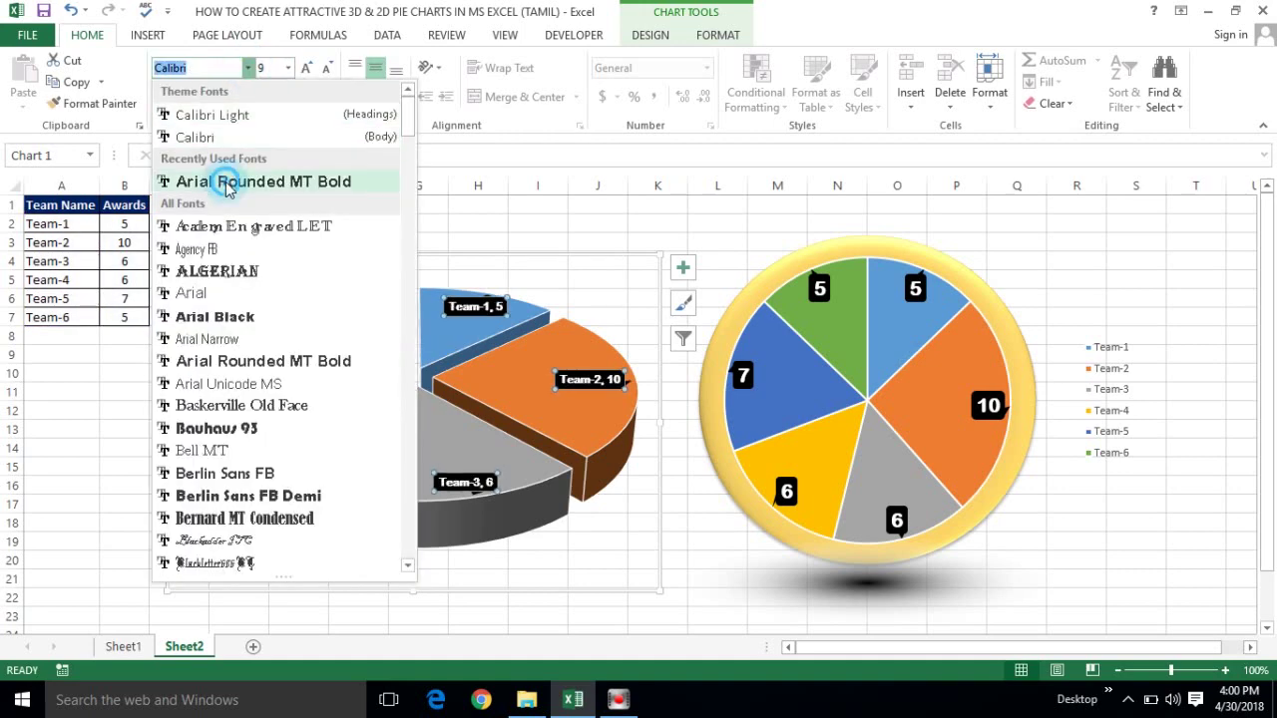
{"action": "left_click", "coordinate": [215, 176]}
{"action": "left_click", "coordinate": [288, 67]}
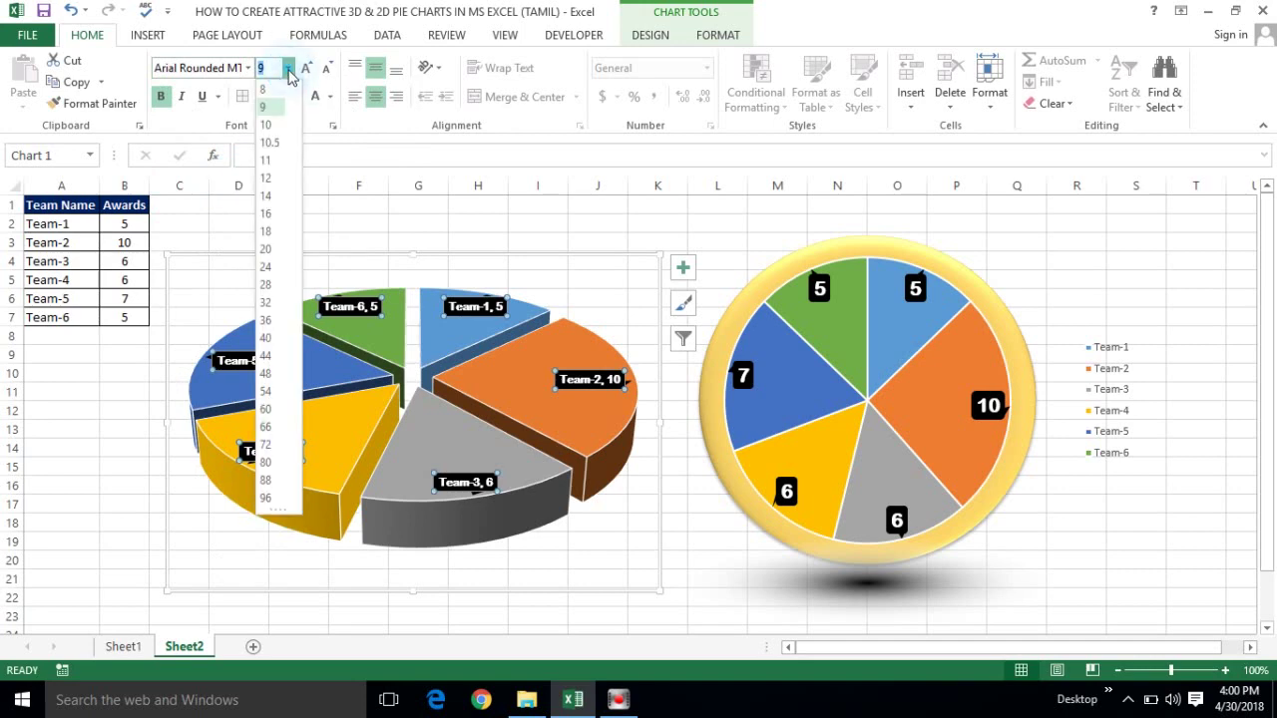
{"action": "left_click", "coordinate": [265, 162]}
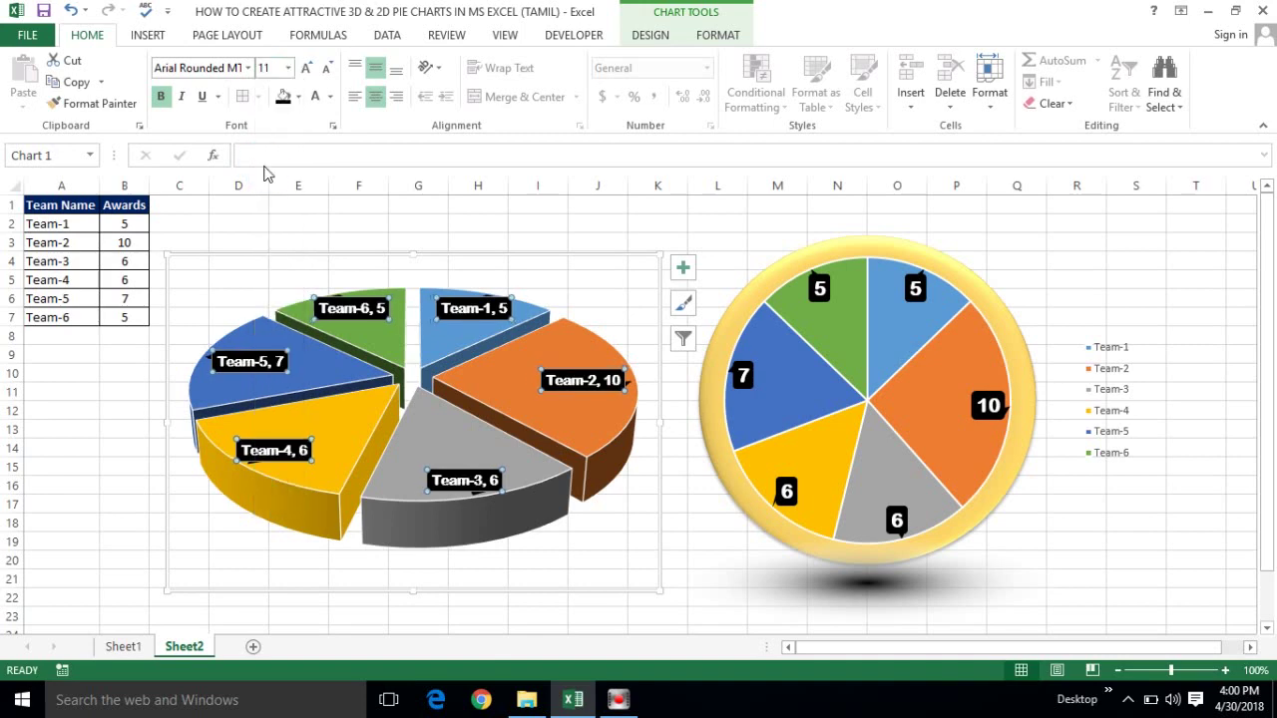
{"action": "left_click", "coordinate": [108, 444]}
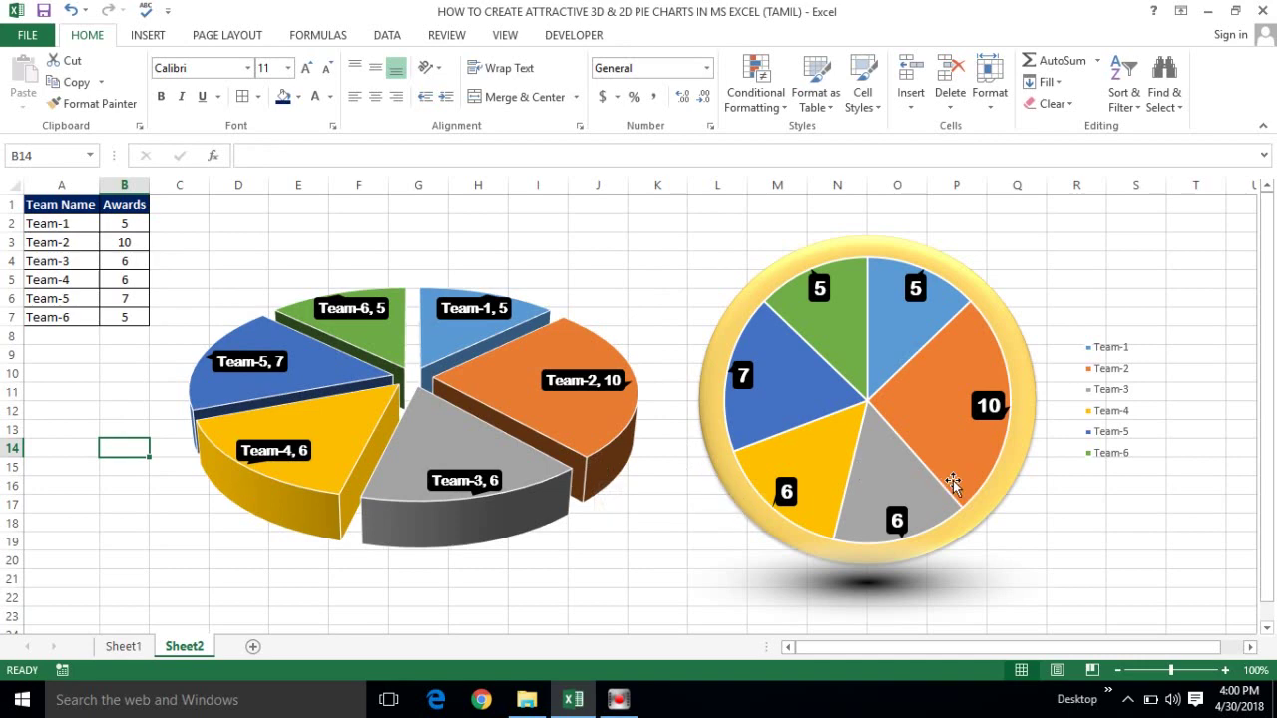
- Change Team-1's Awards value in B2 to 15
{"action": "left_click", "coordinate": [1102, 499]}
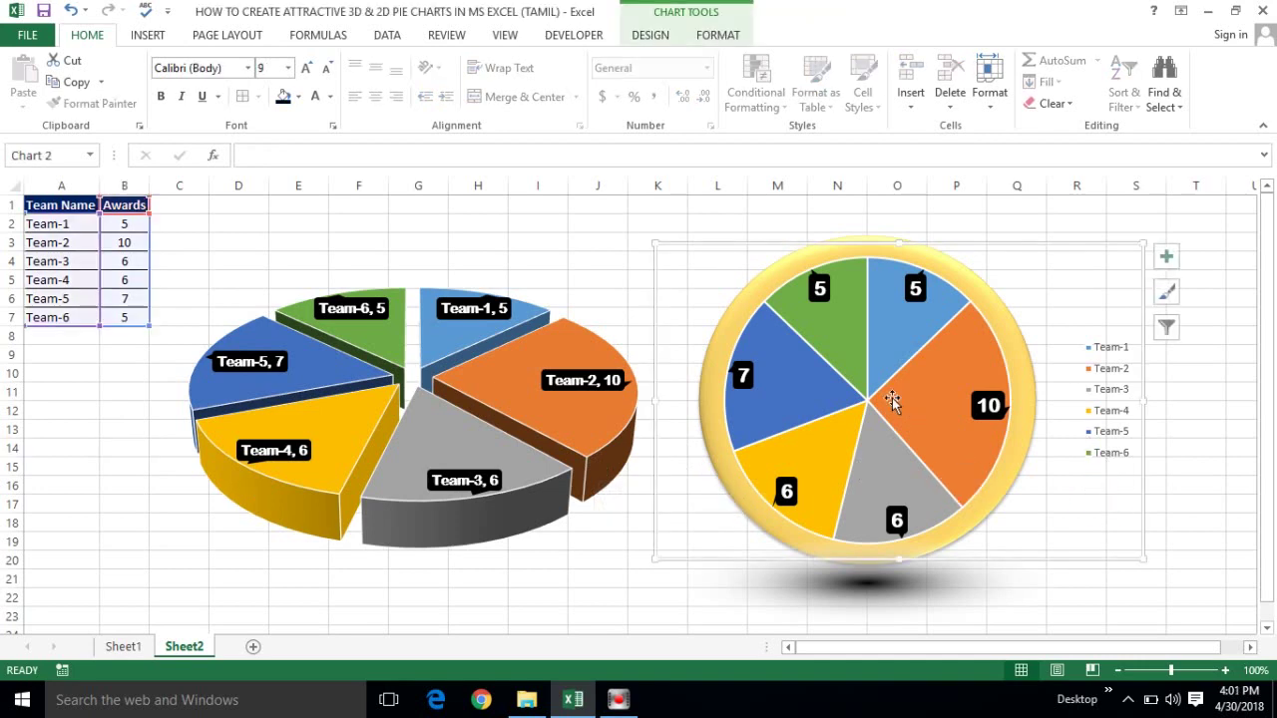
{"action": "left_click", "coordinate": [266, 242]}
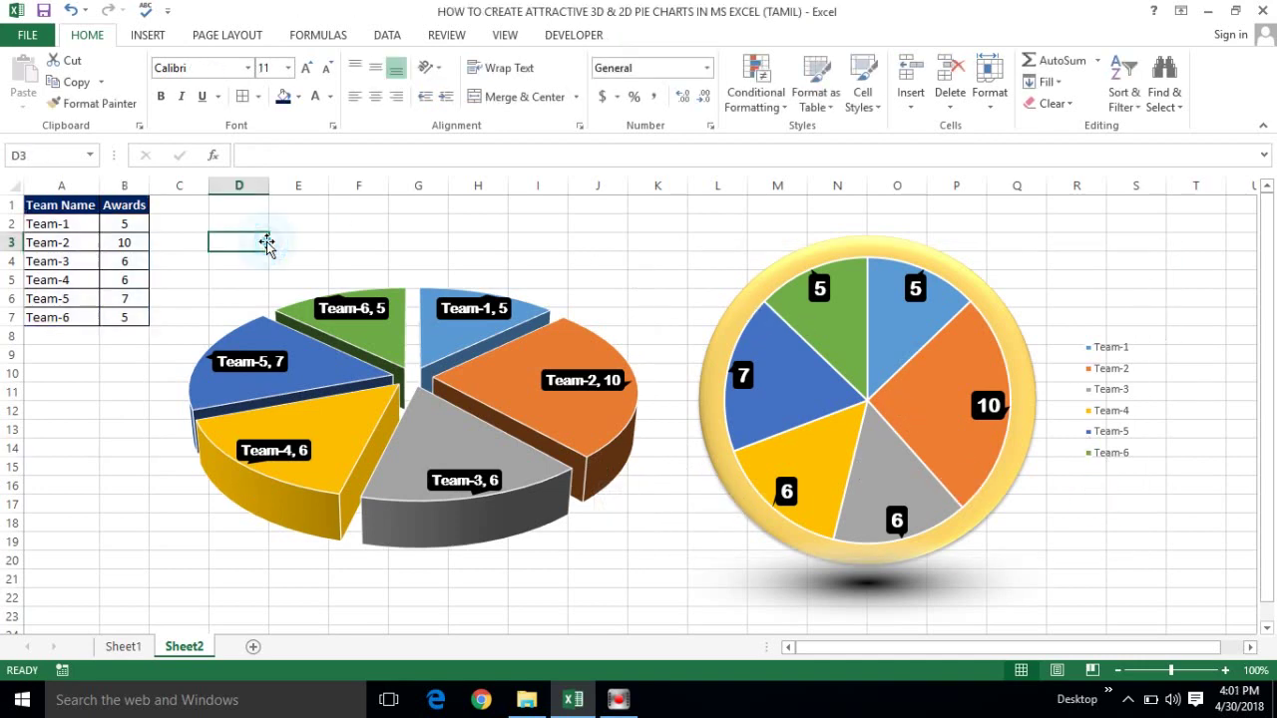
{"action": "left_click", "coordinate": [125, 220]}
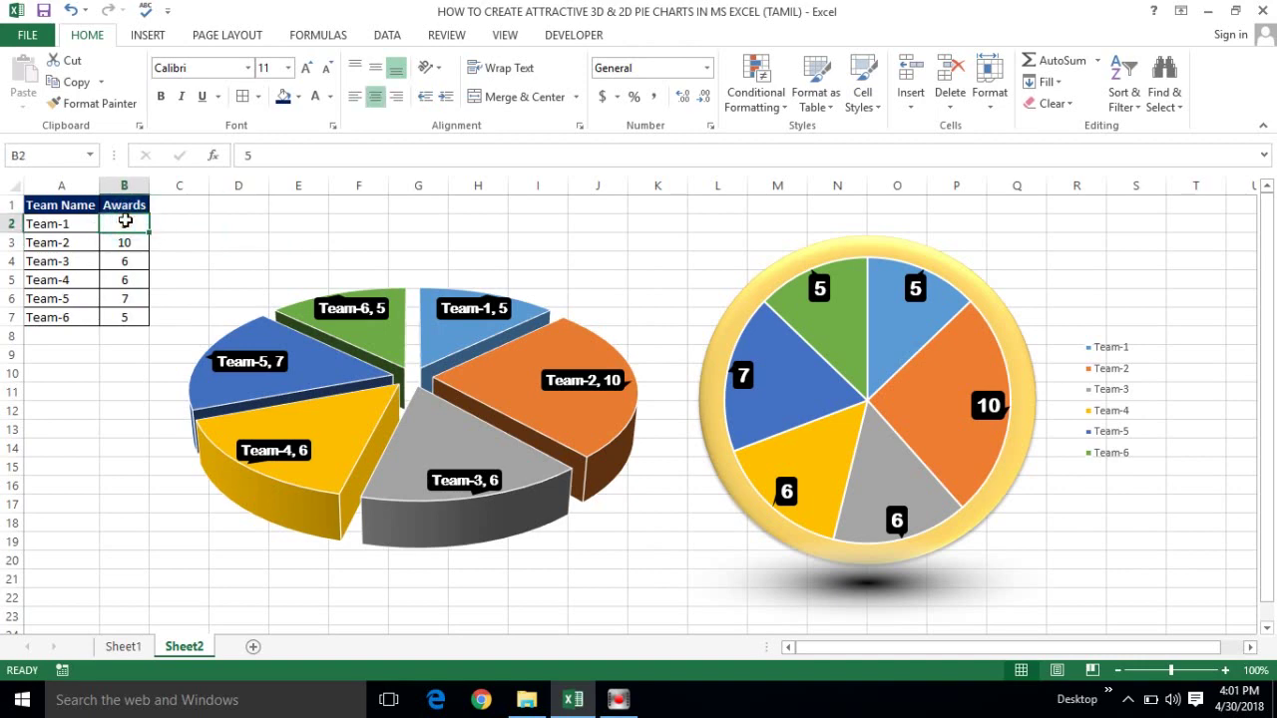
{"action": "type", "text": "15"}
{"action": "key", "text": "Return"}
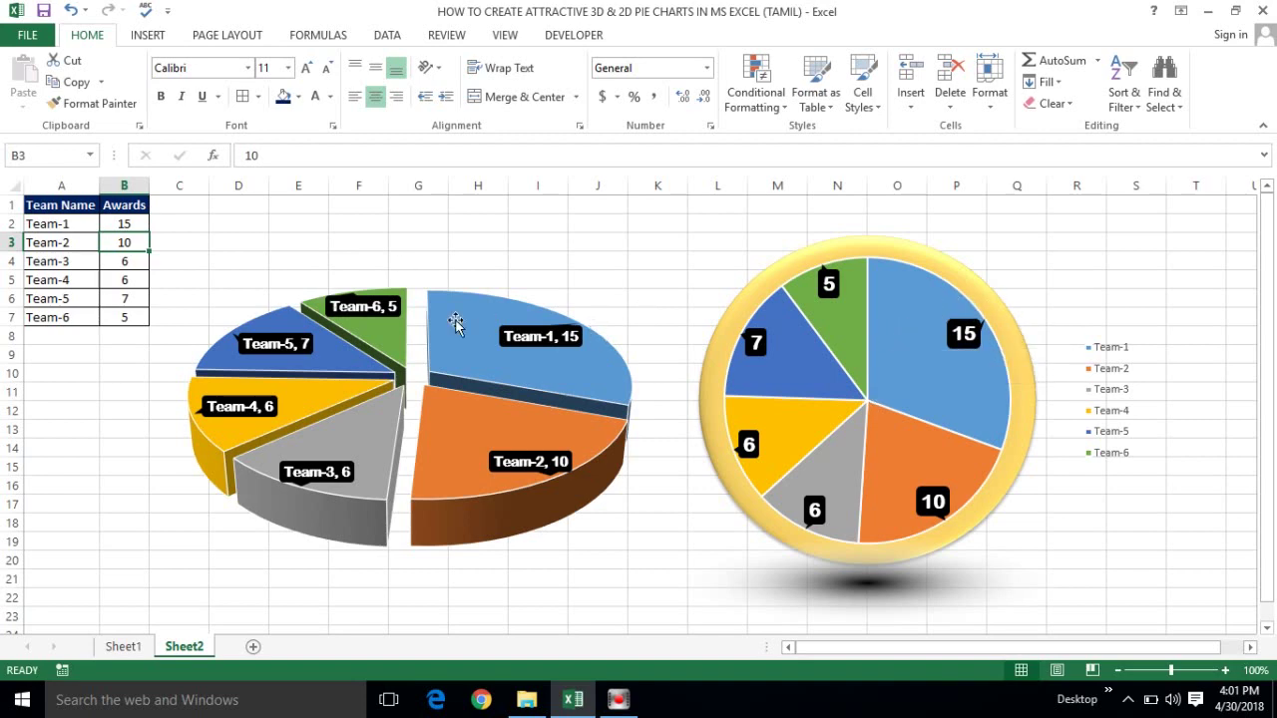
- Restore Team-1's Awards to 5 and set Team-2's Awards to 8
{"action": "left_click", "coordinate": [55, 247]}
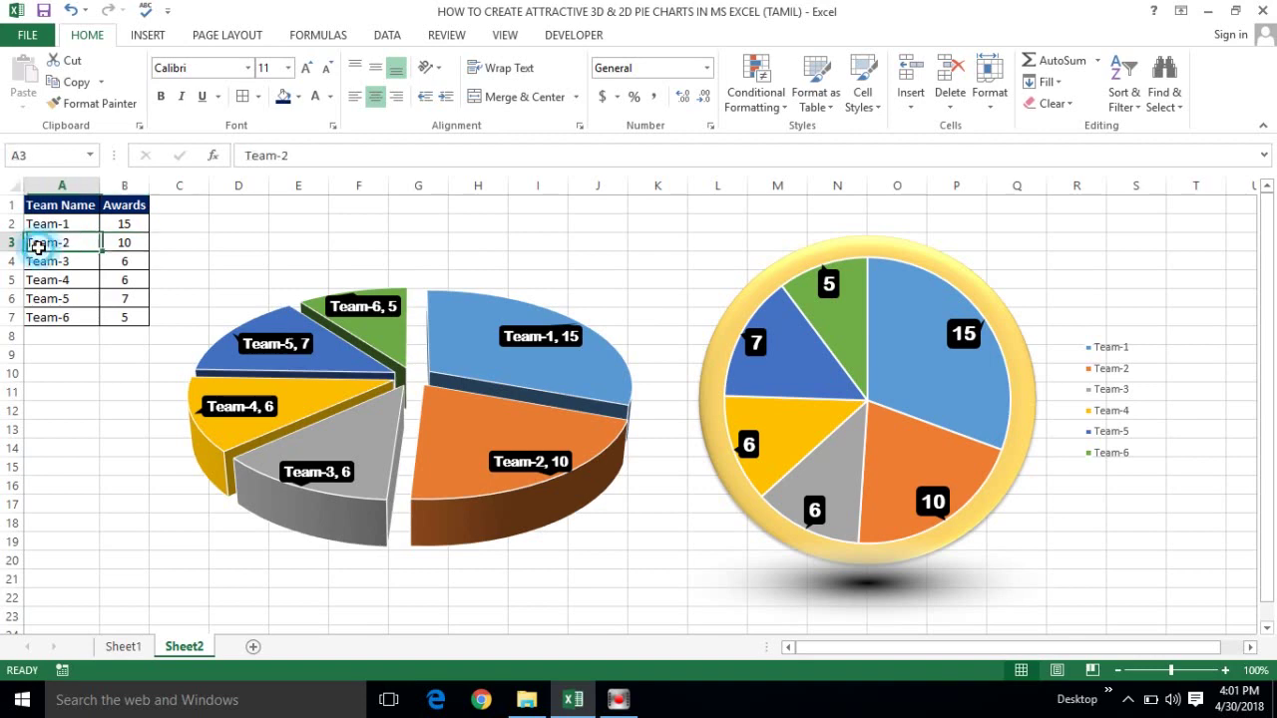
{"action": "left_click", "coordinate": [123, 229]}
{"action": "type", "text": "5"}
{"action": "key", "text": "Return"}
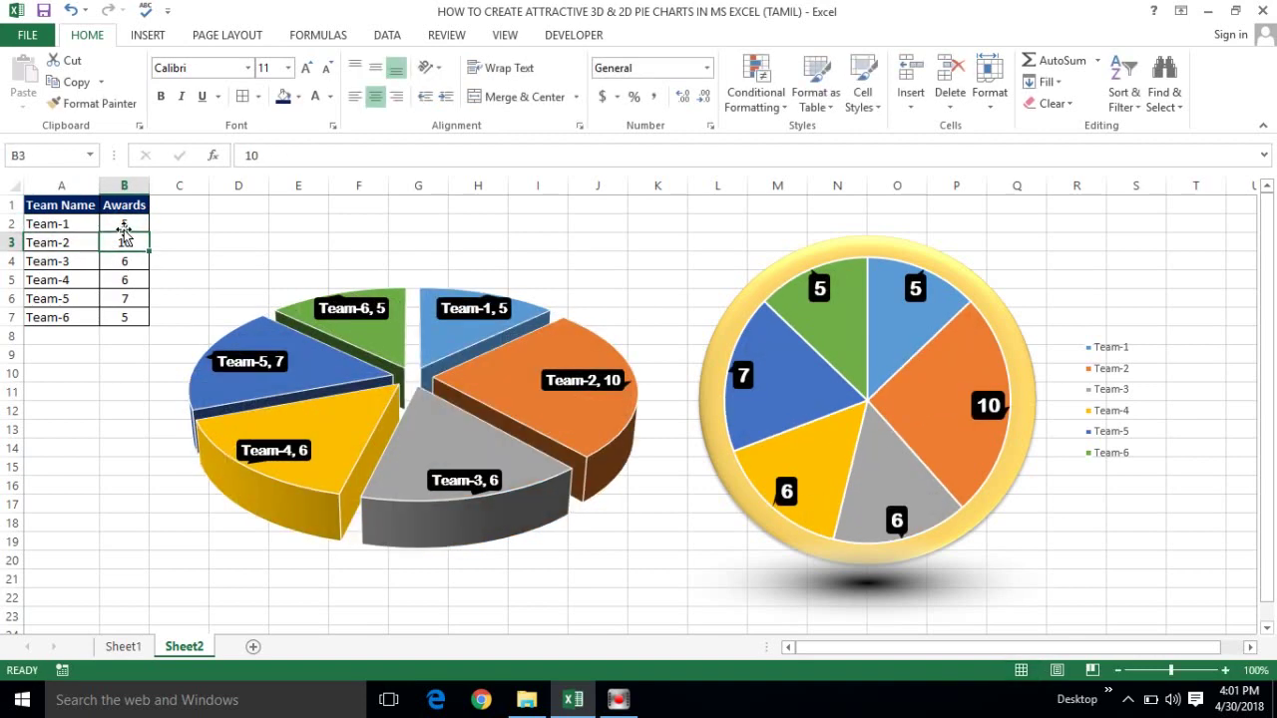
{"action": "type", "text": "6"}
{"action": "key", "text": "Return"}
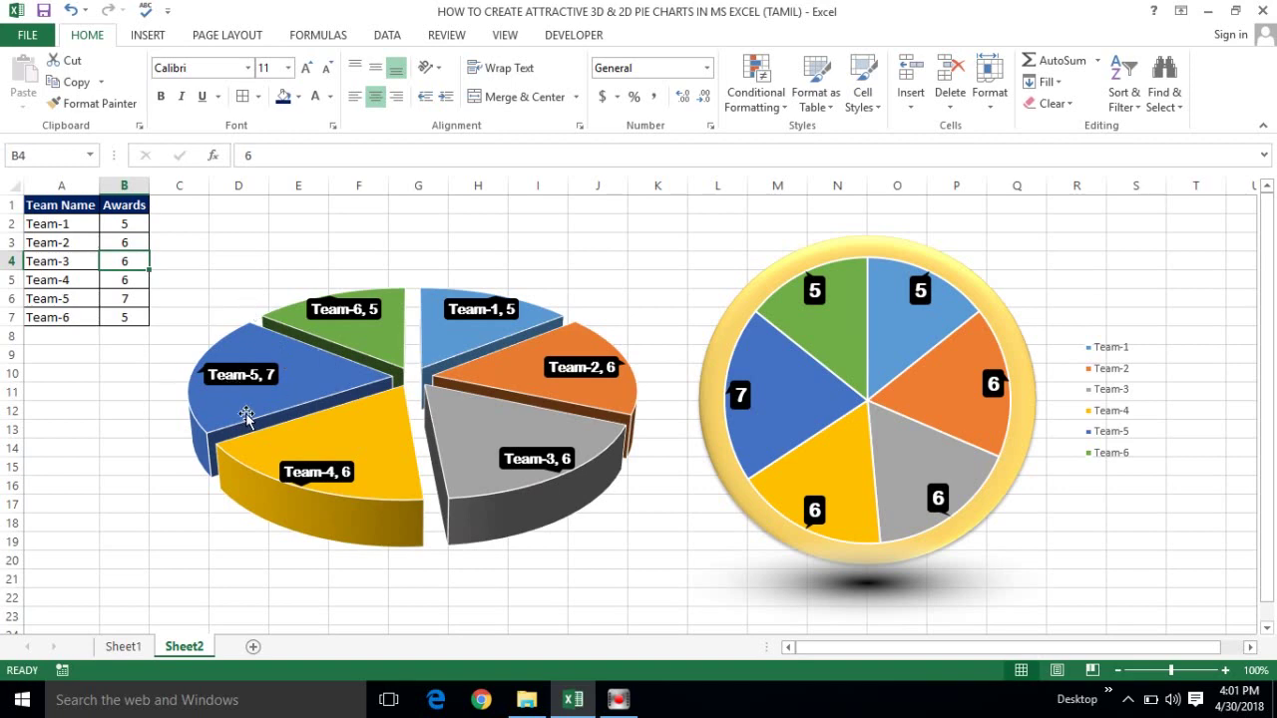
{"action": "left_click", "coordinate": [119, 240]}
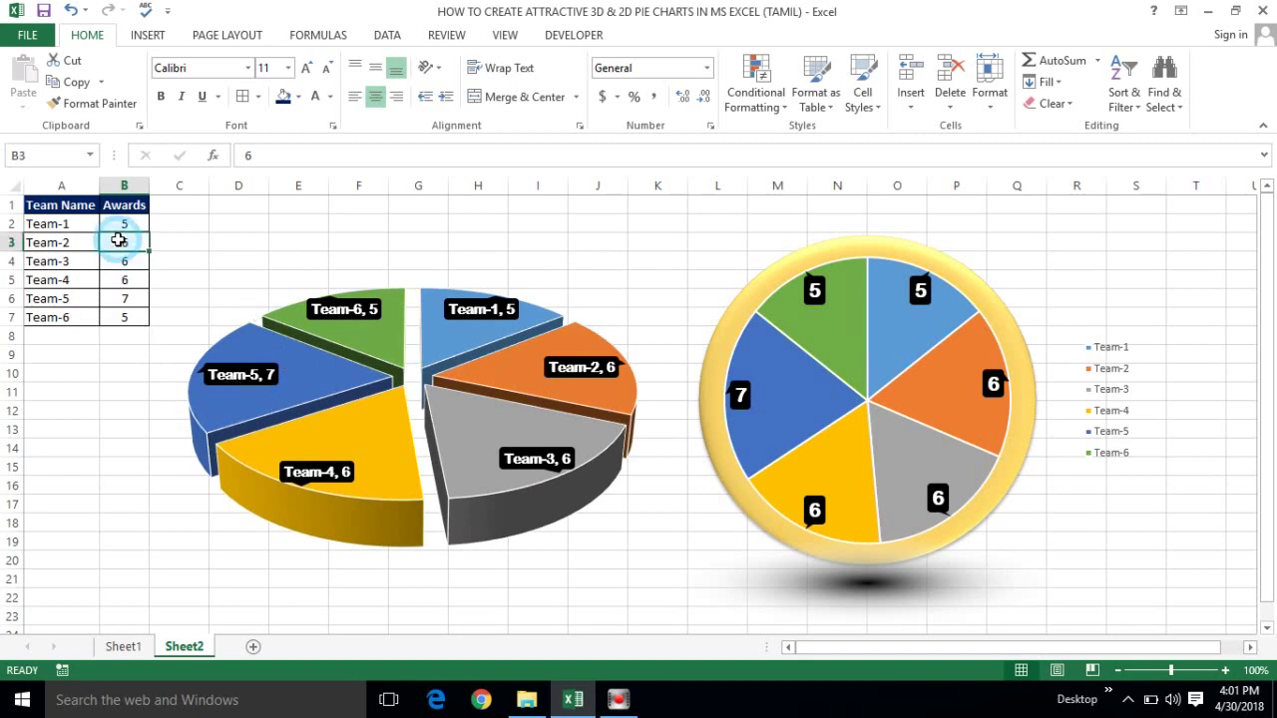
{"action": "type", "text": "8"}
{"action": "key", "text": "Return"}
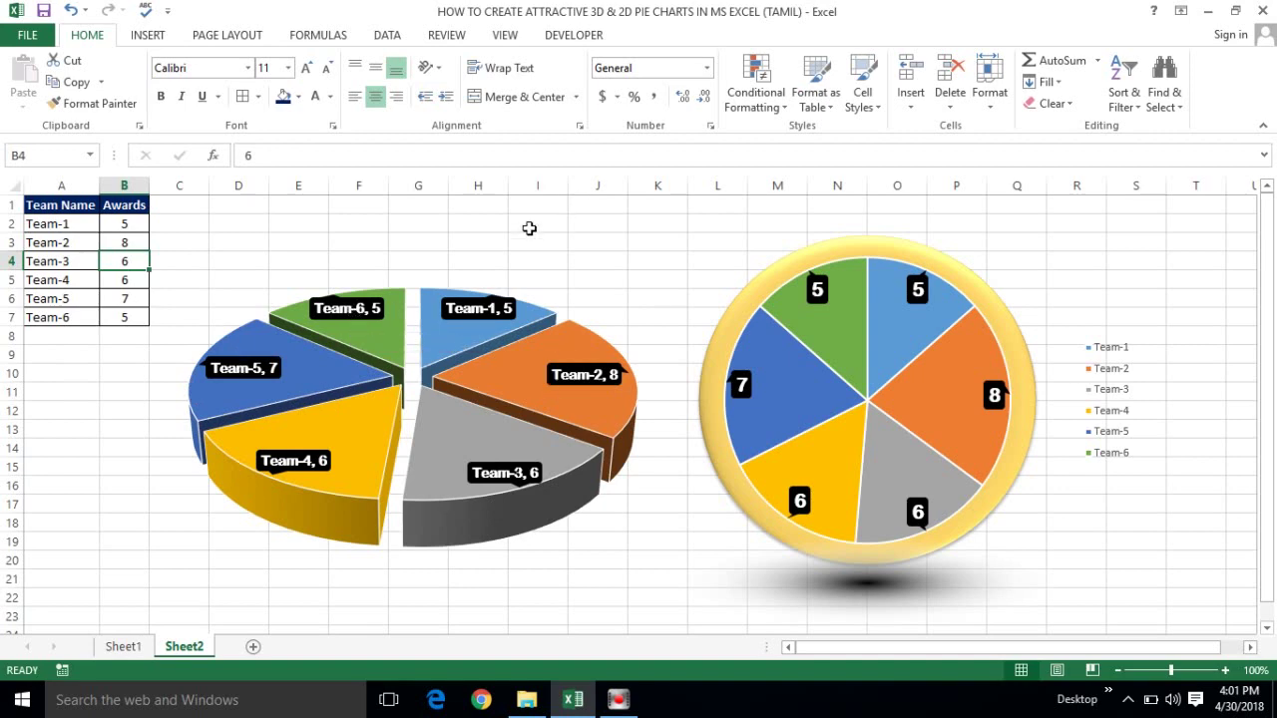
{"action": "left_click", "coordinate": [300, 245]}
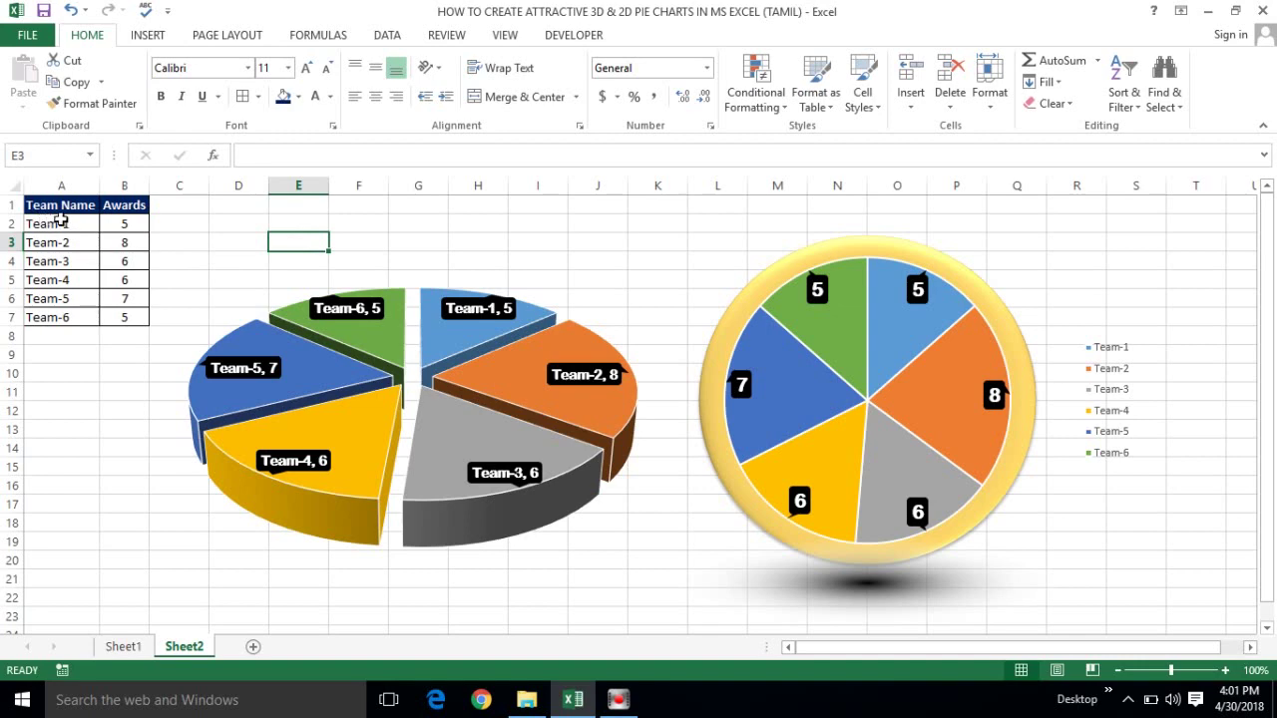
- Hide the gridlines and fill the whole sheet black
{"action": "left_click", "coordinate": [13, 183]}
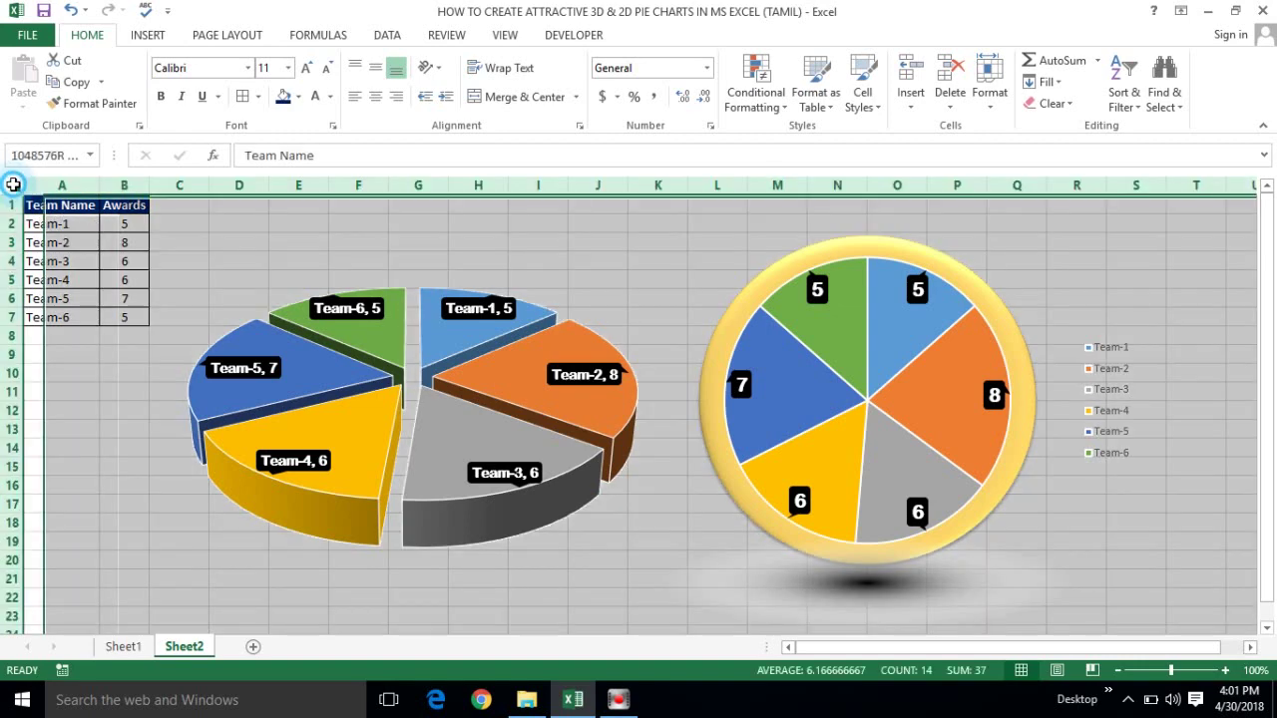
{"action": "left_click", "coordinate": [305, 227]}
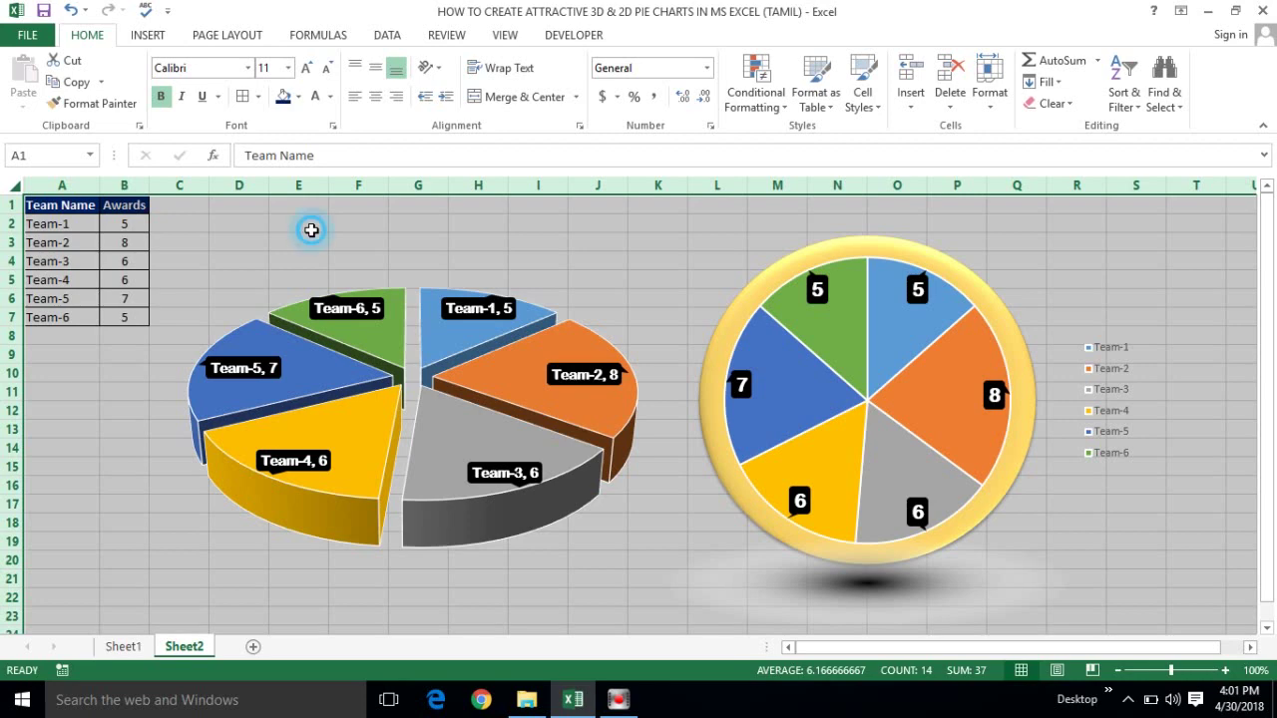
{"action": "left_click", "coordinate": [504, 39]}
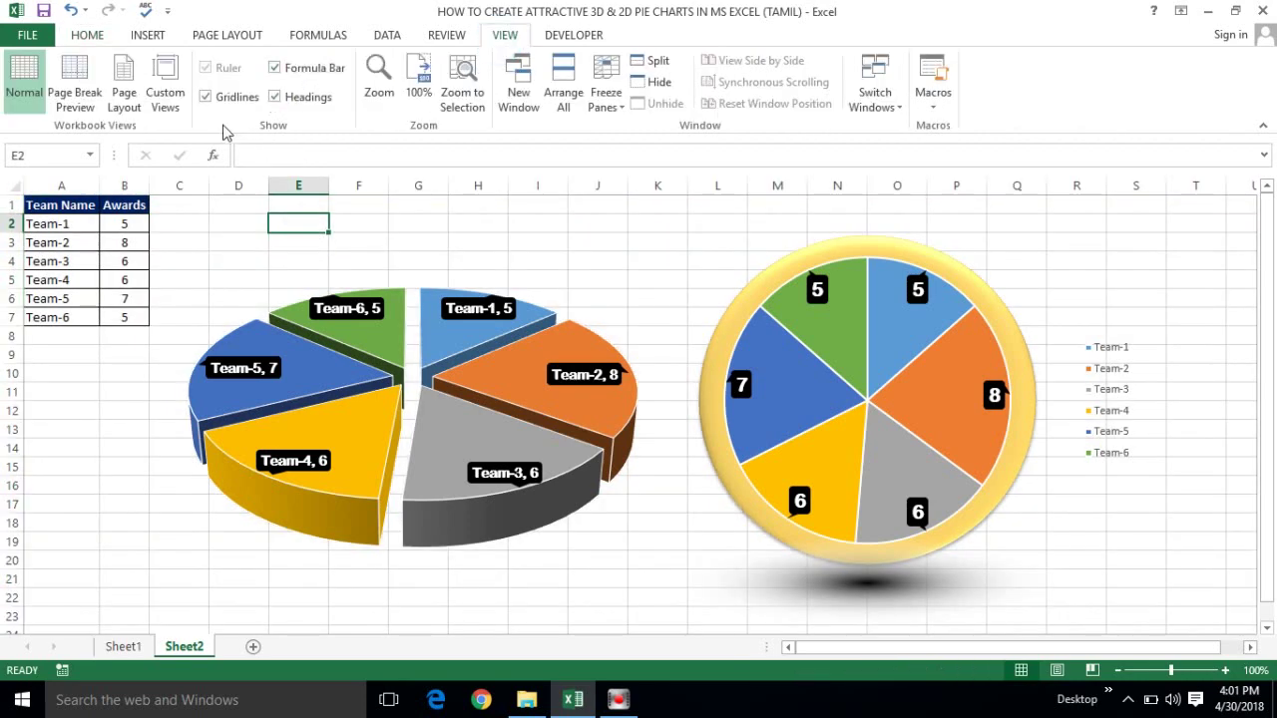
{"action": "left_click", "coordinate": [204, 96]}
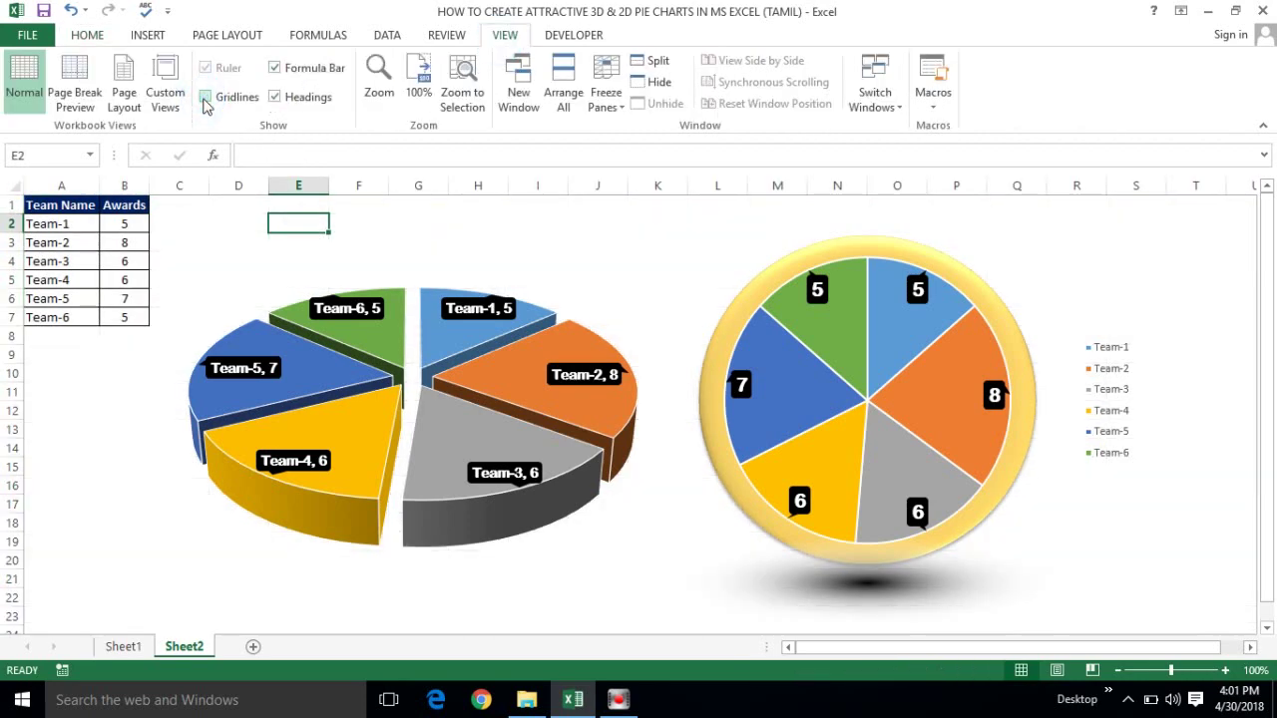
{"action": "left_click", "coordinate": [214, 225]}
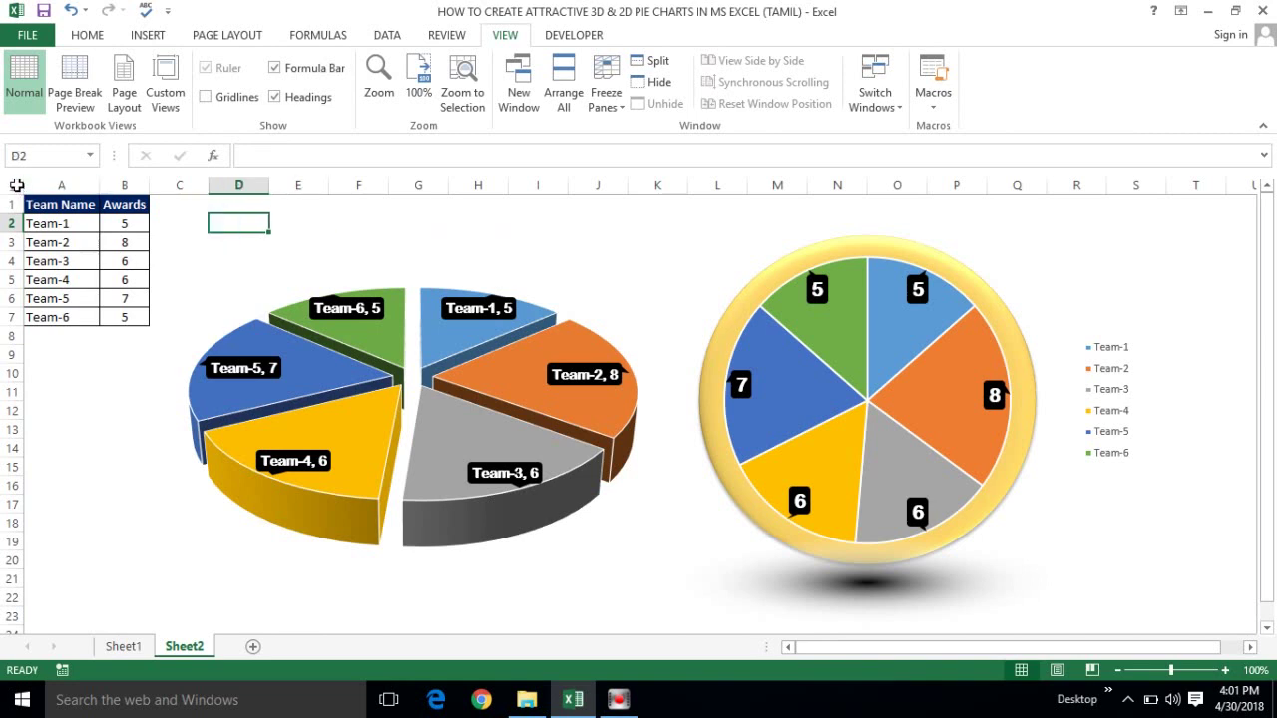
{"action": "left_click", "coordinate": [7, 185]}
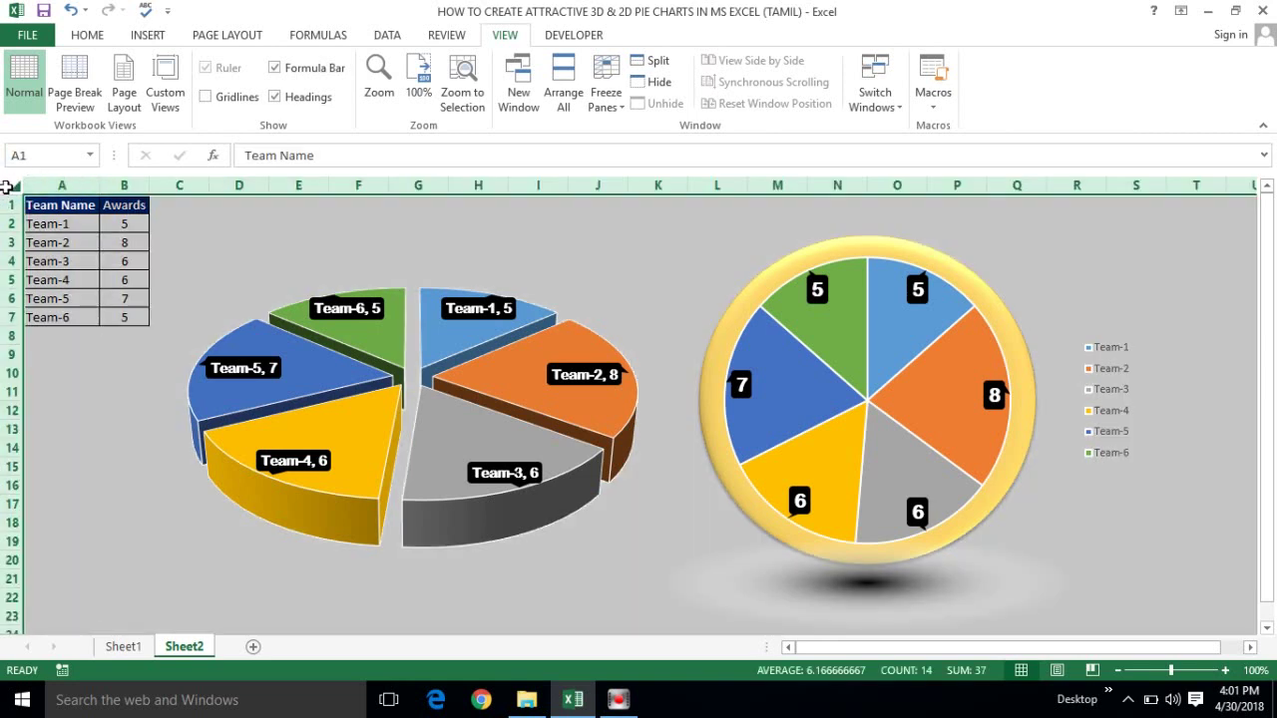
{"action": "left_click", "coordinate": [88, 36]}
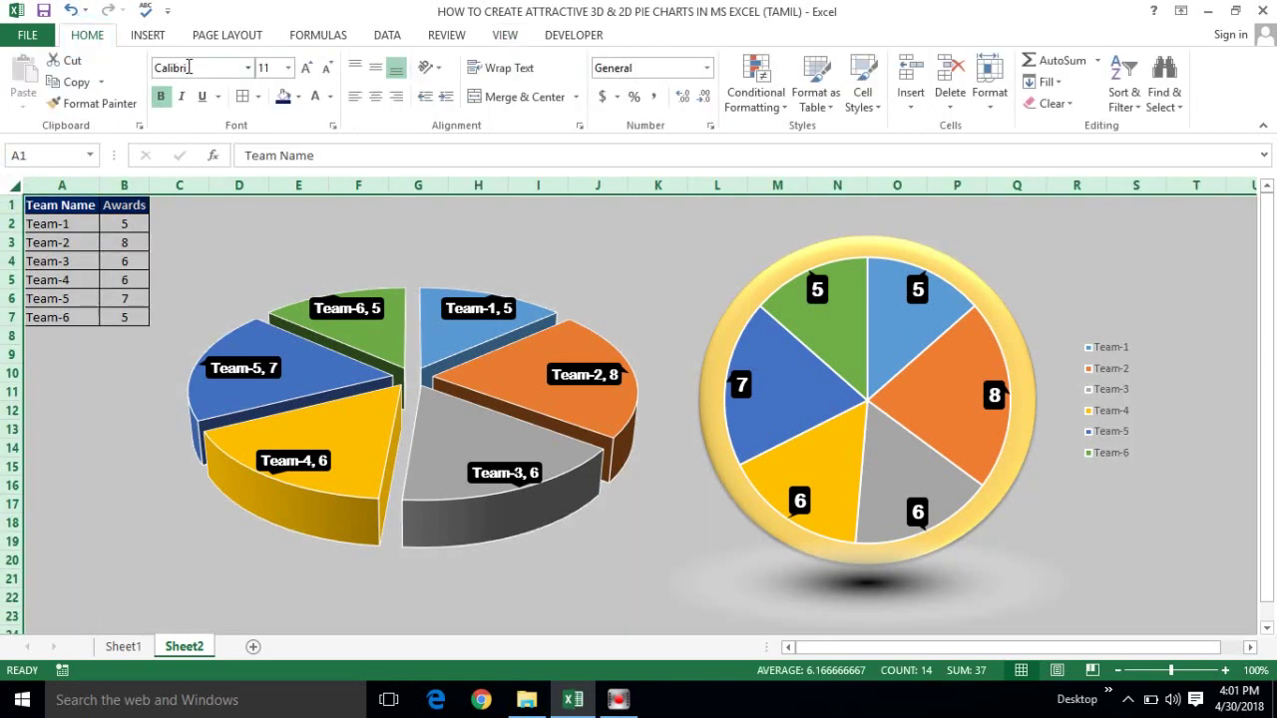
{"action": "left_click", "coordinate": [298, 96]}
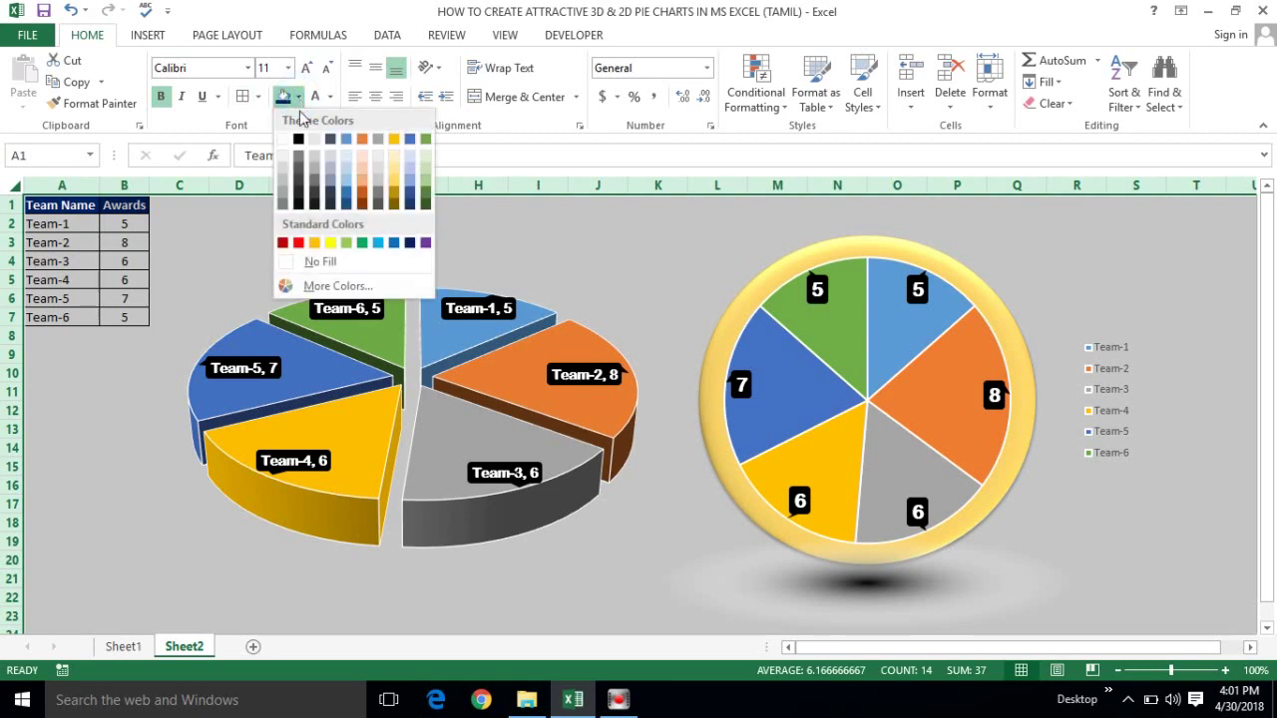
{"action": "left_click", "coordinate": [299, 139]}
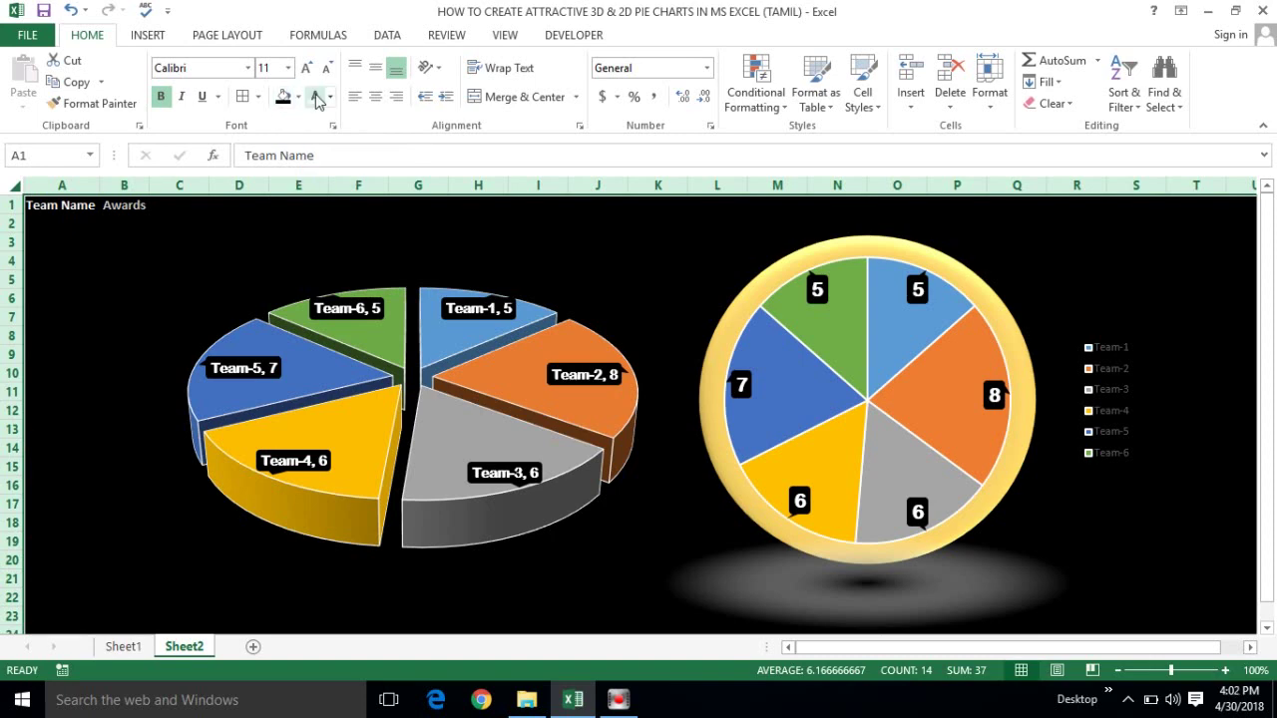
- Give the table A1:B7 a white fill with automatic black text
{"action": "left_click", "coordinate": [82, 210]}
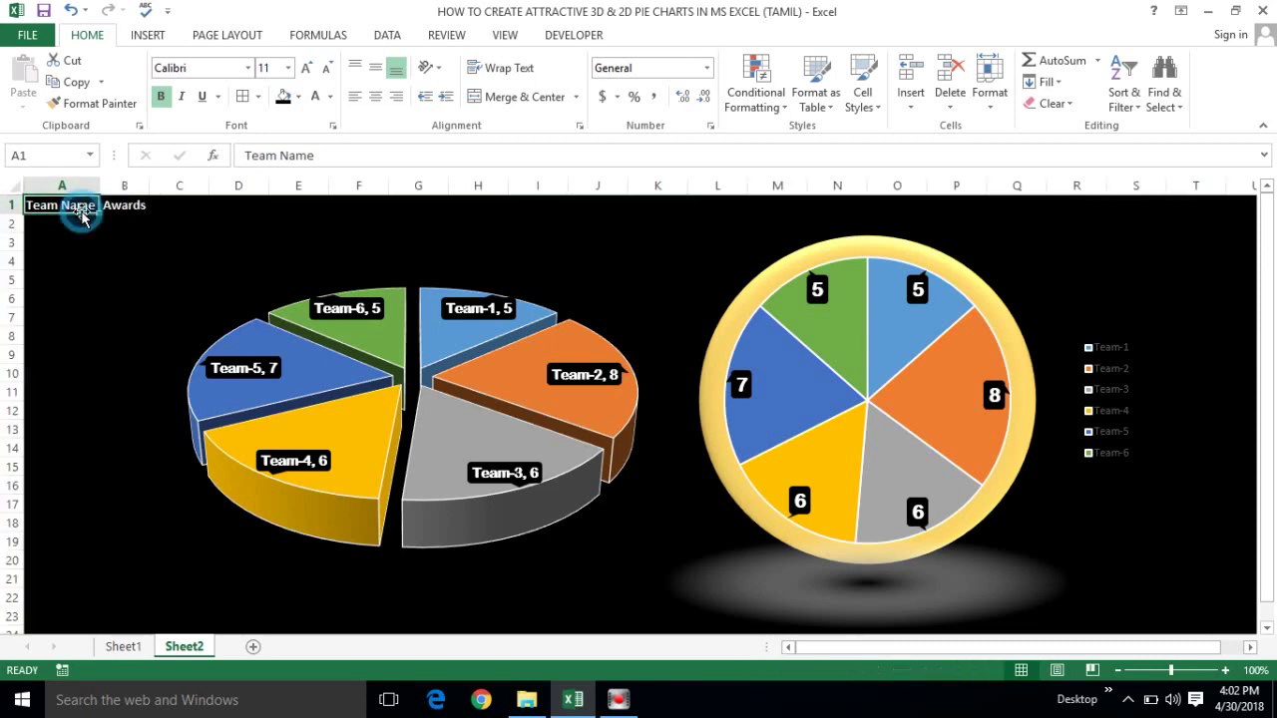
{"action": "key", "text": "ctrl+a"}
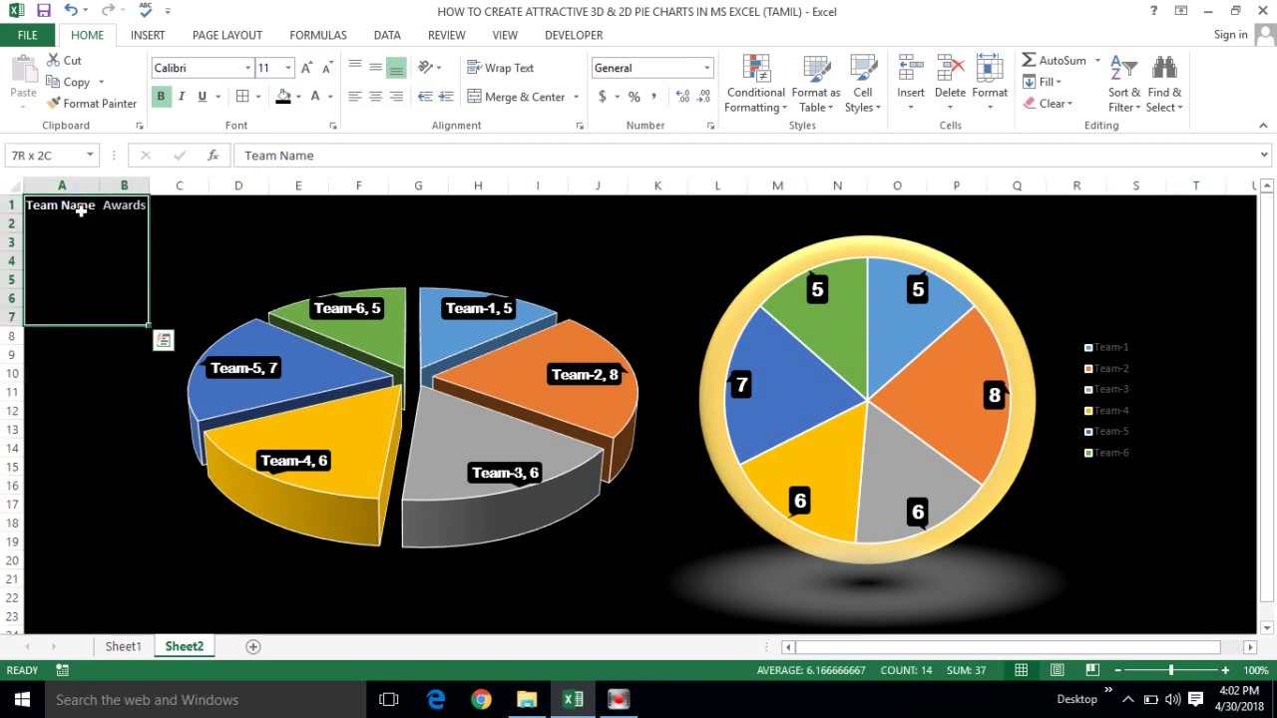
{"action": "left_click", "coordinate": [316, 99]}
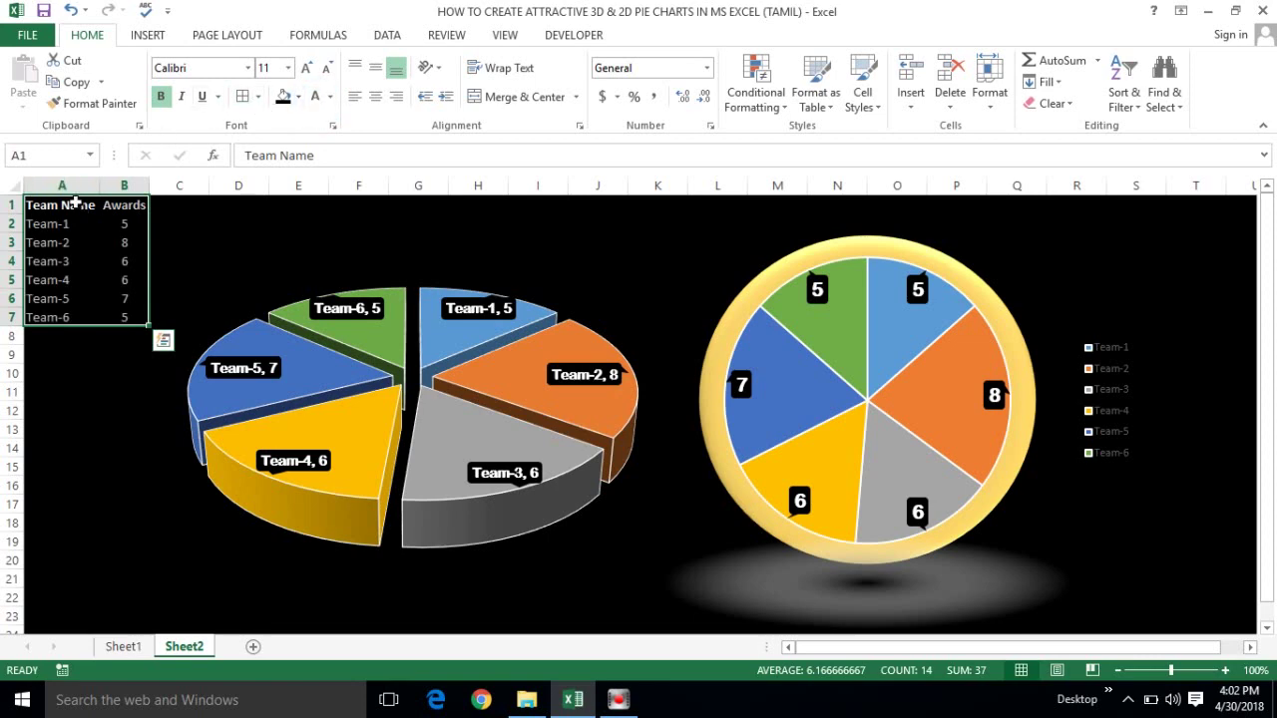
{"action": "left_click", "coordinate": [297, 97]}
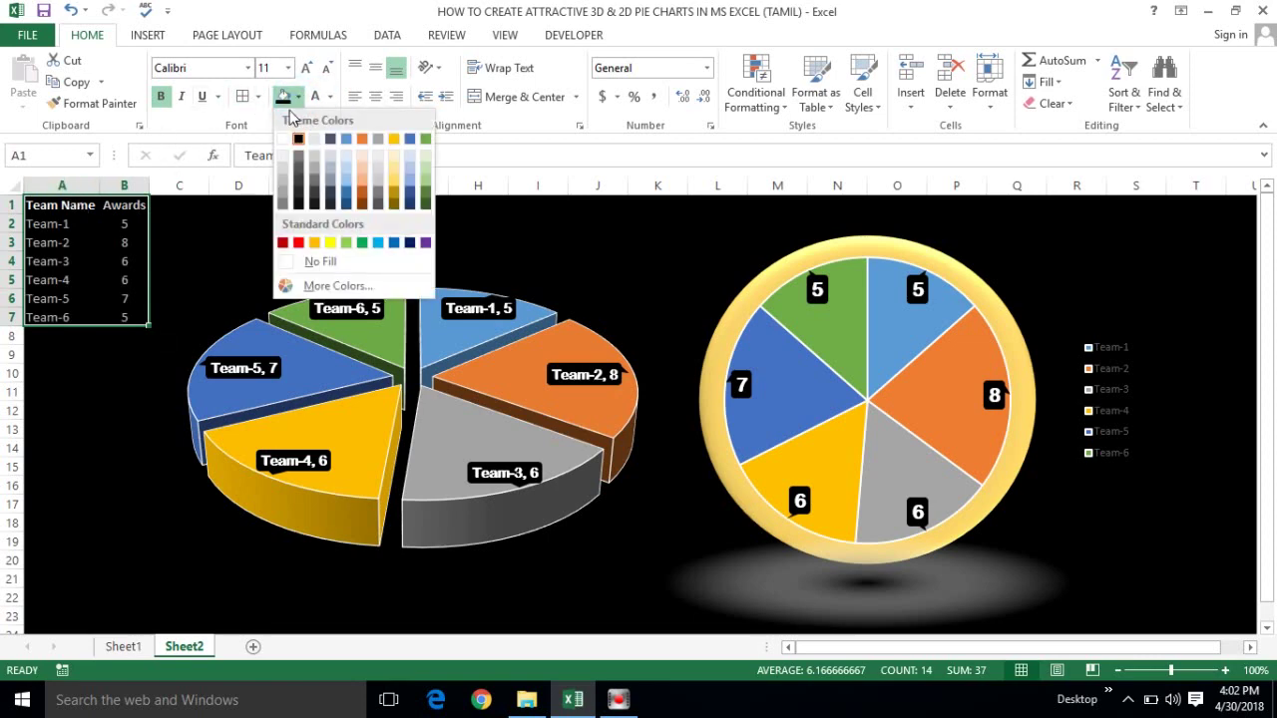
{"action": "left_click", "coordinate": [286, 139]}
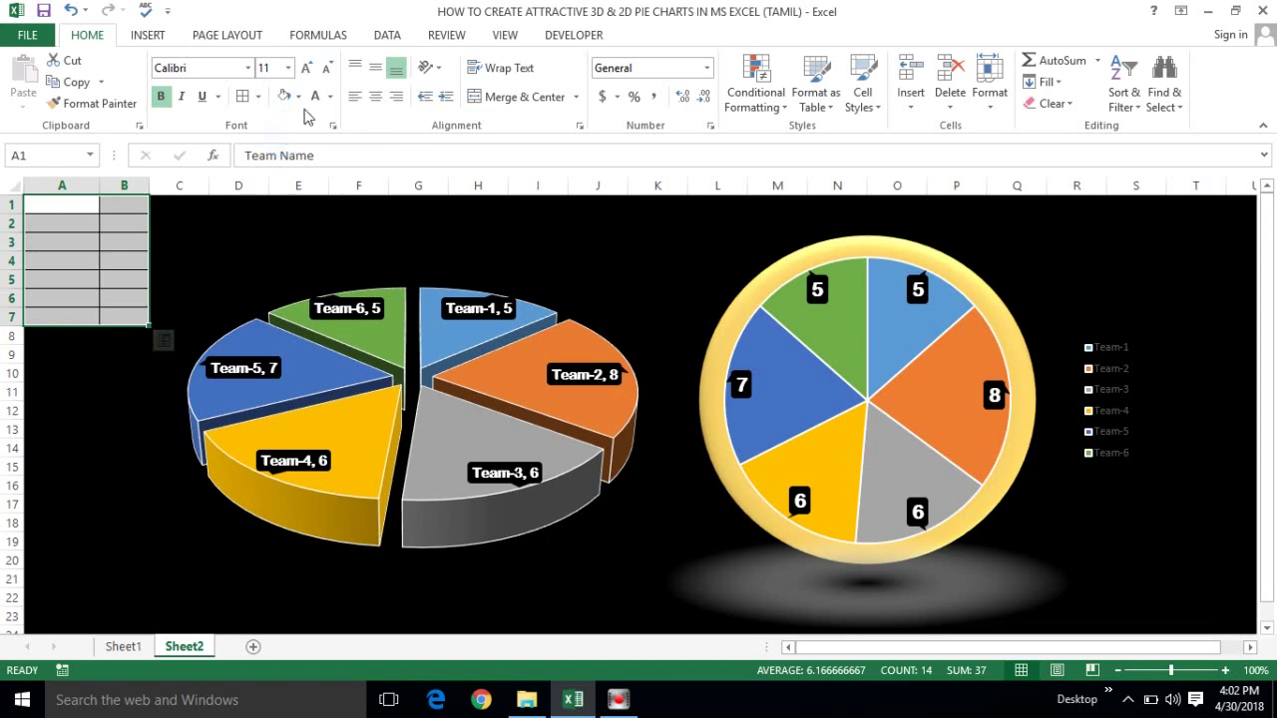
{"action": "left_click", "coordinate": [332, 97]}
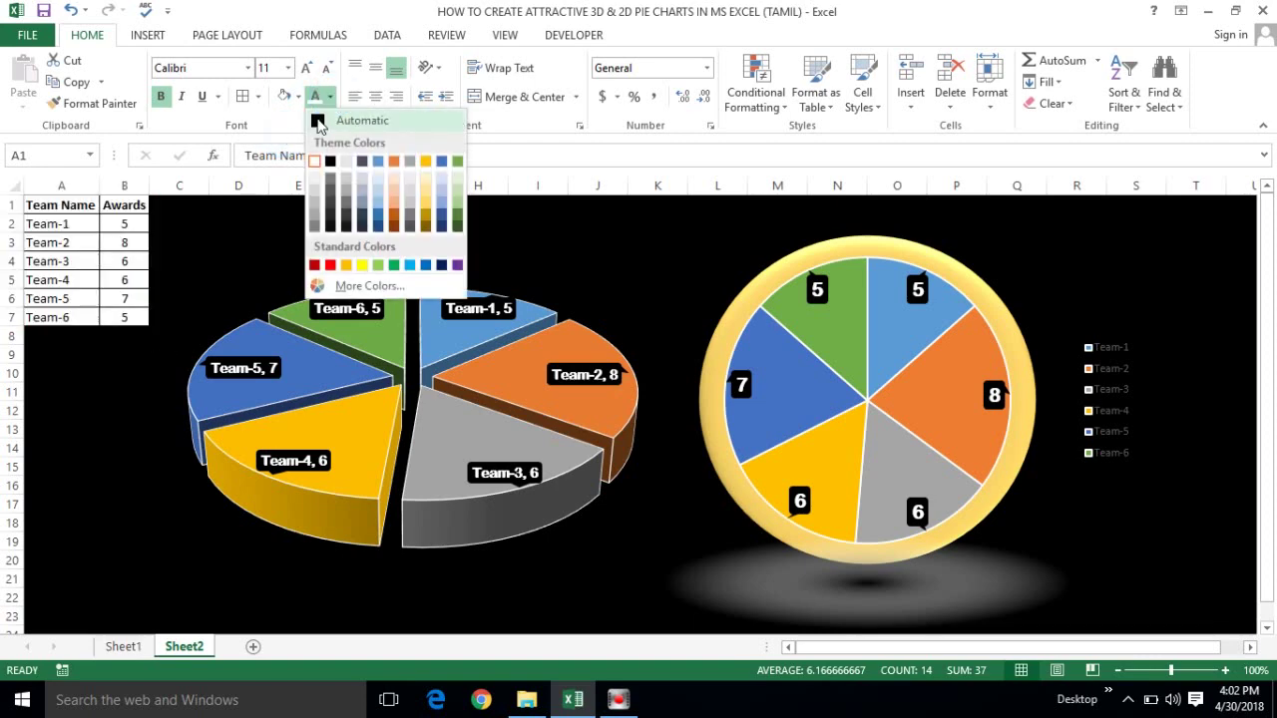
{"action": "left_click", "coordinate": [327, 118]}
- Fill the header row A1:B1 dark blue with white text
{"action": "left_click_drag", "start_coordinate": [62, 211], "coordinate": [77, 215]}
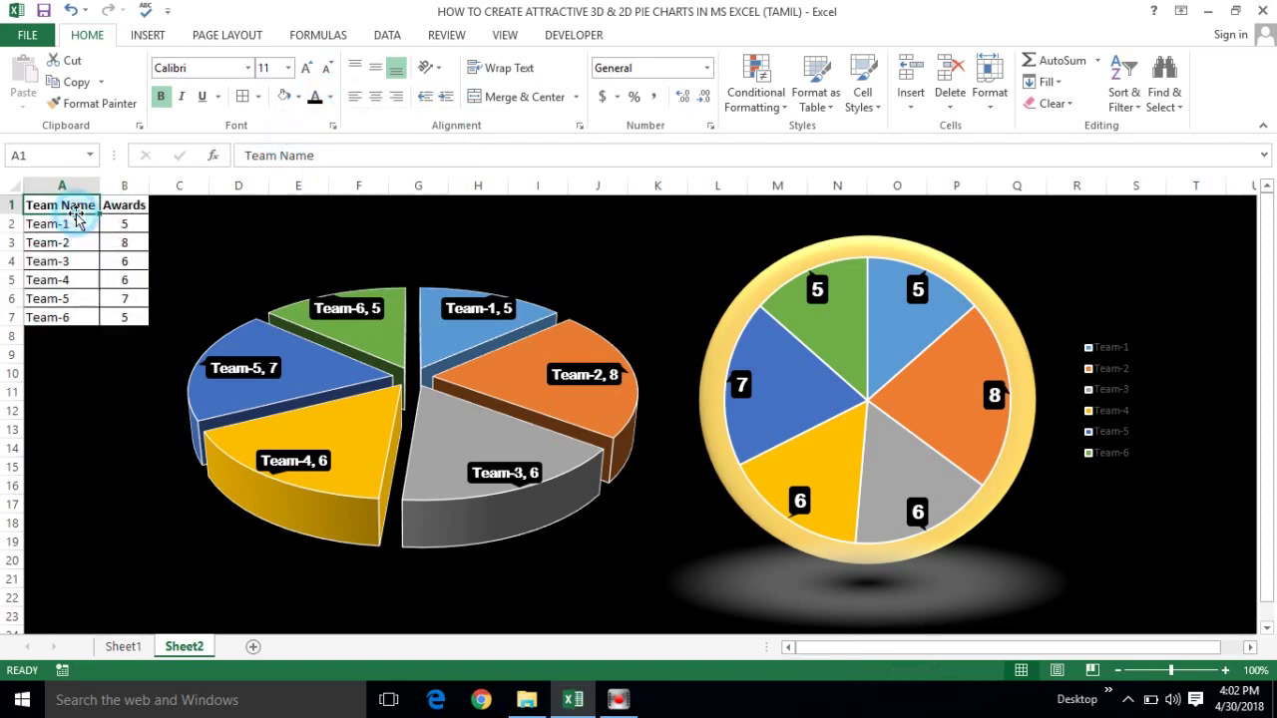
{"action": "left_click", "coordinate": [297, 97]}
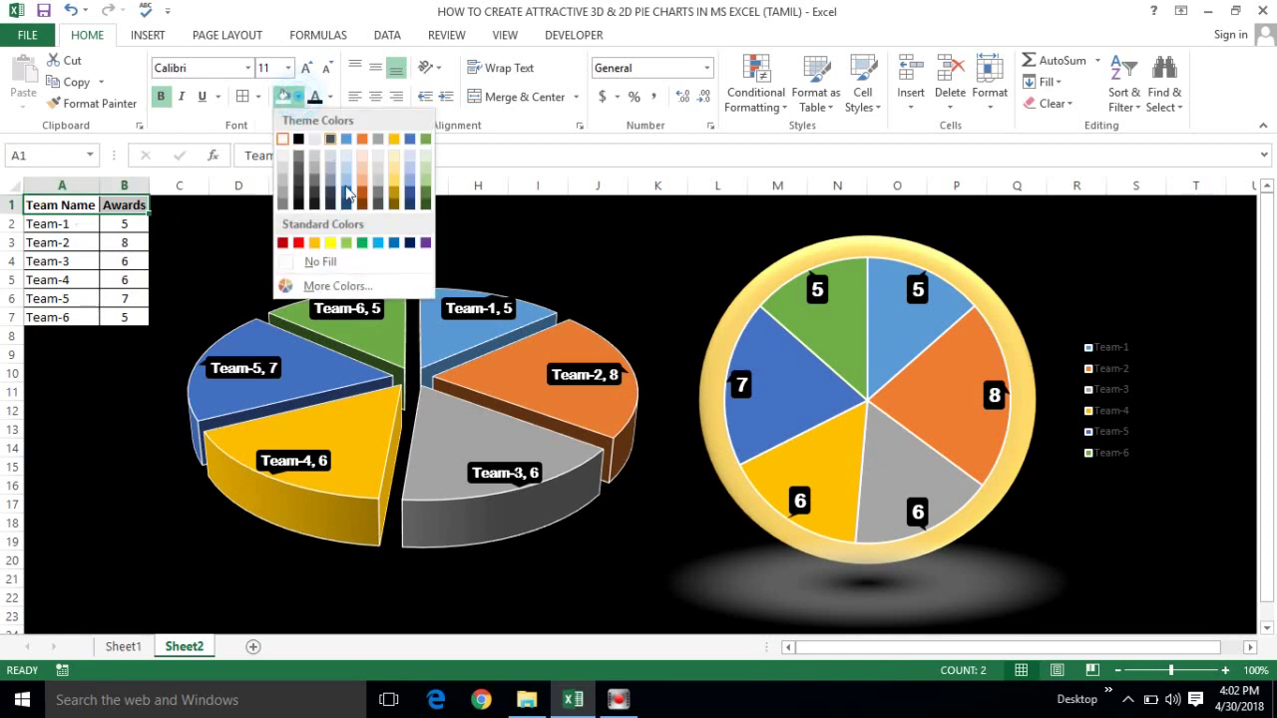
{"action": "left_click", "coordinate": [409, 242]}
{"action": "left_click", "coordinate": [331, 99]}
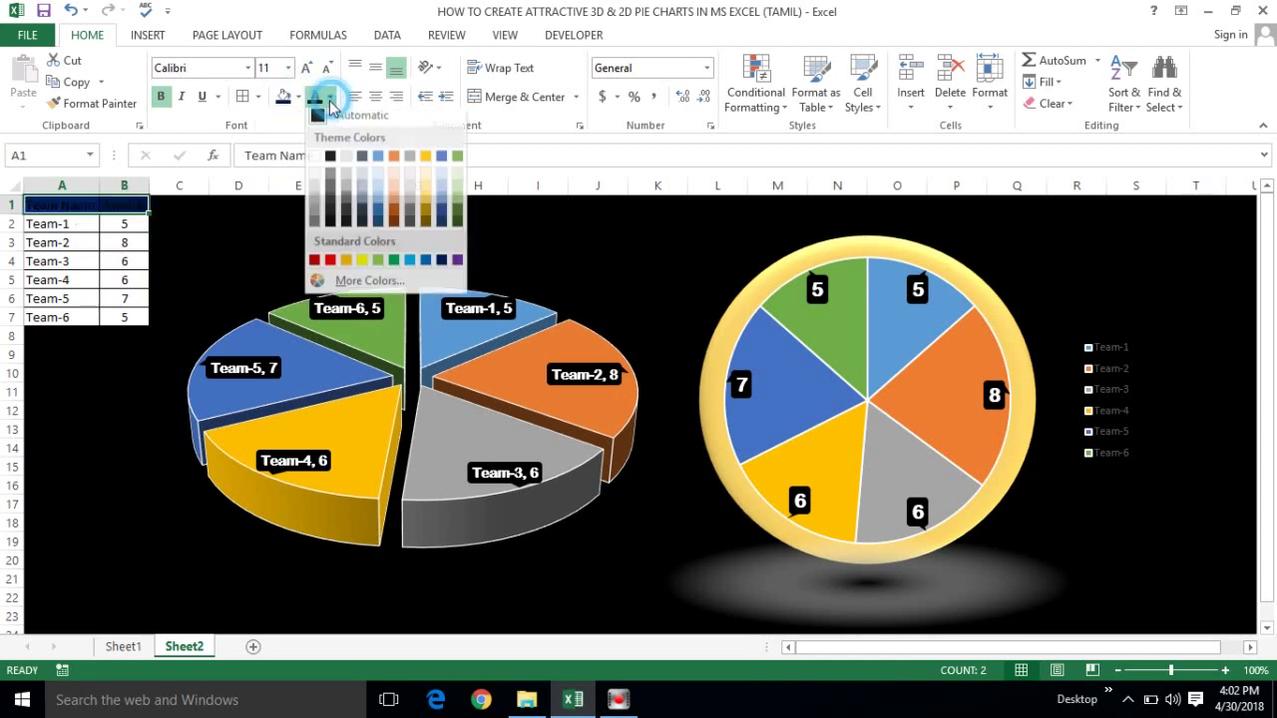
{"action": "left_click", "coordinate": [315, 161]}
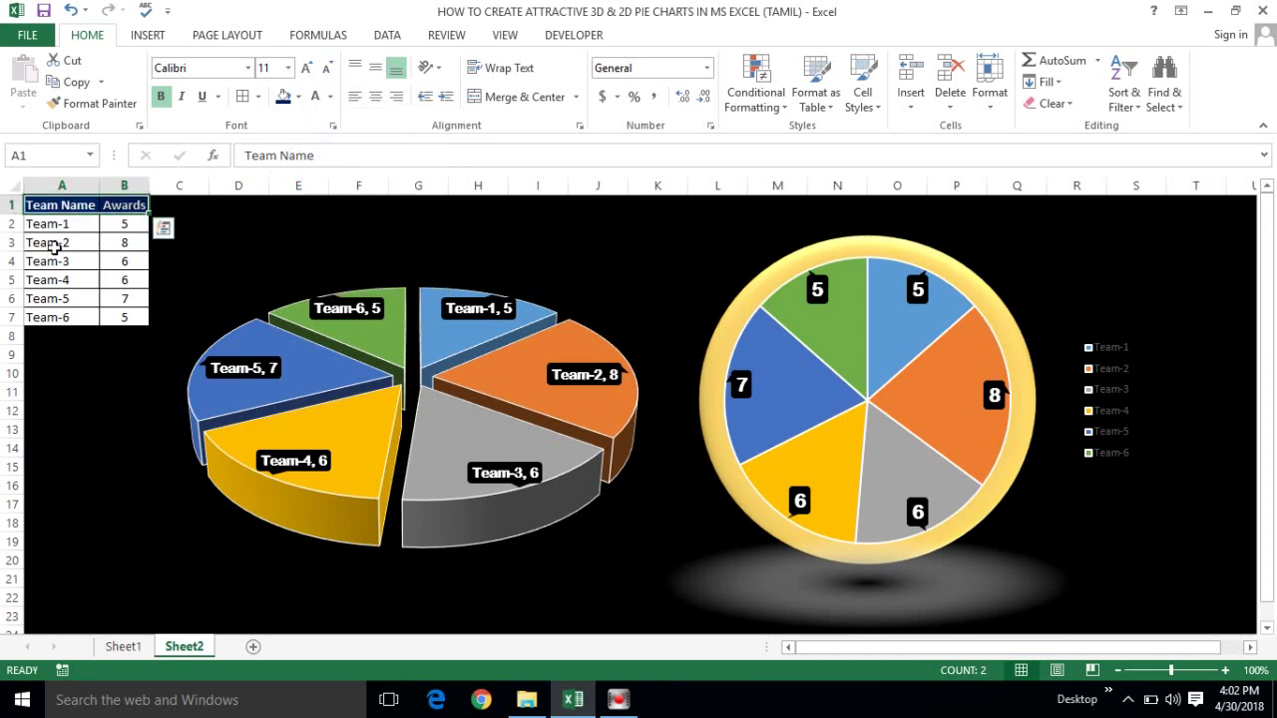
{"action": "key", "text": "ctrl+a"}
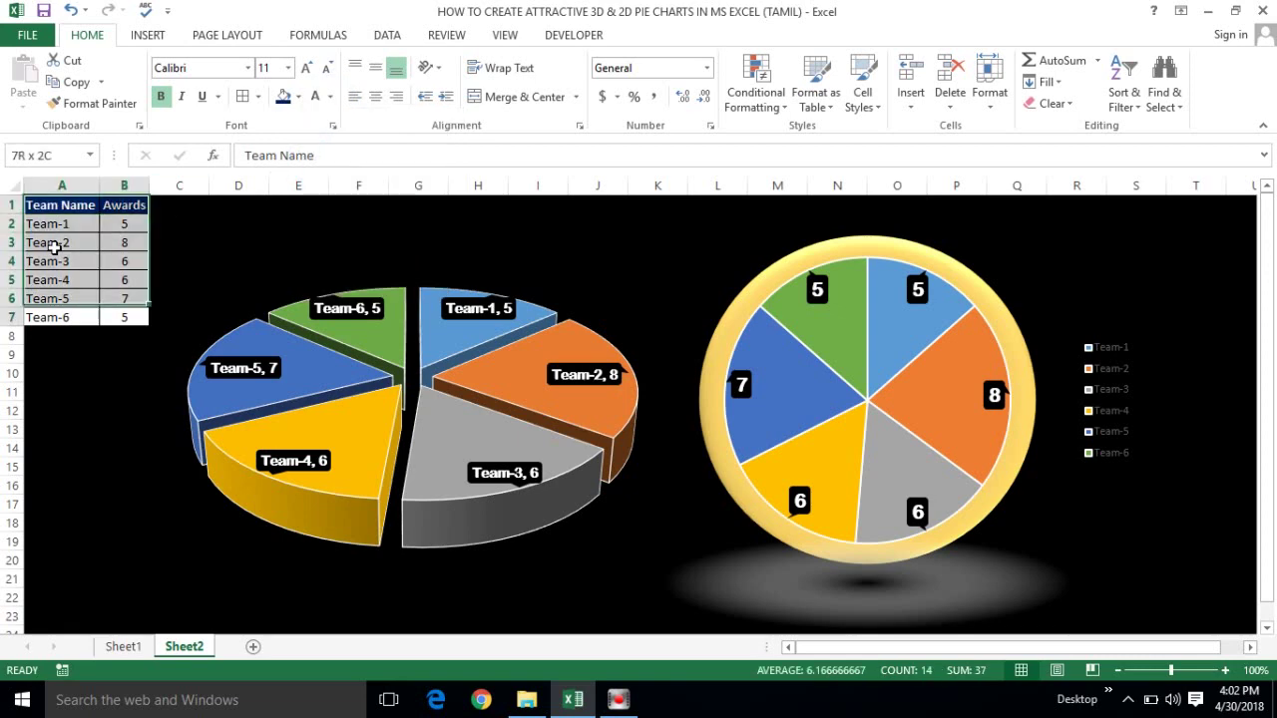
{"action": "left_click", "coordinate": [48, 366]}
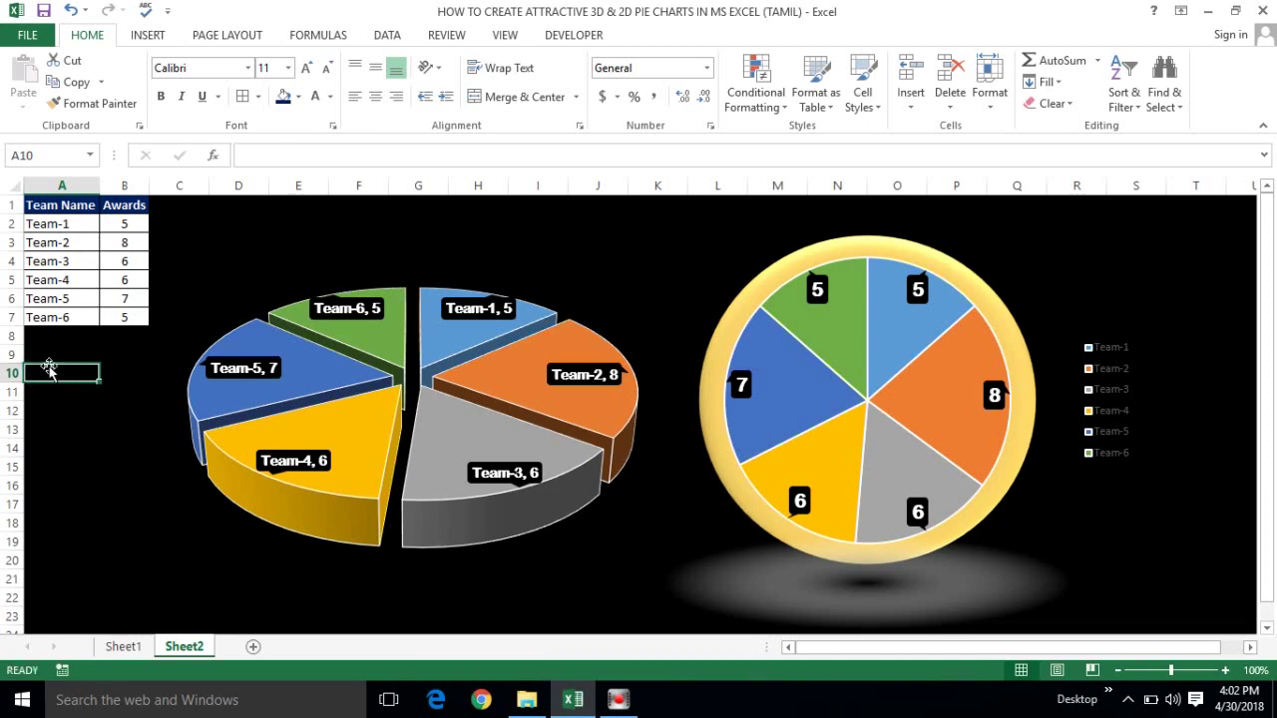
- Make the 2-D pie's legend text white, then select the shadow oval beneath it
{"action": "left_click", "coordinate": [1101, 361]}
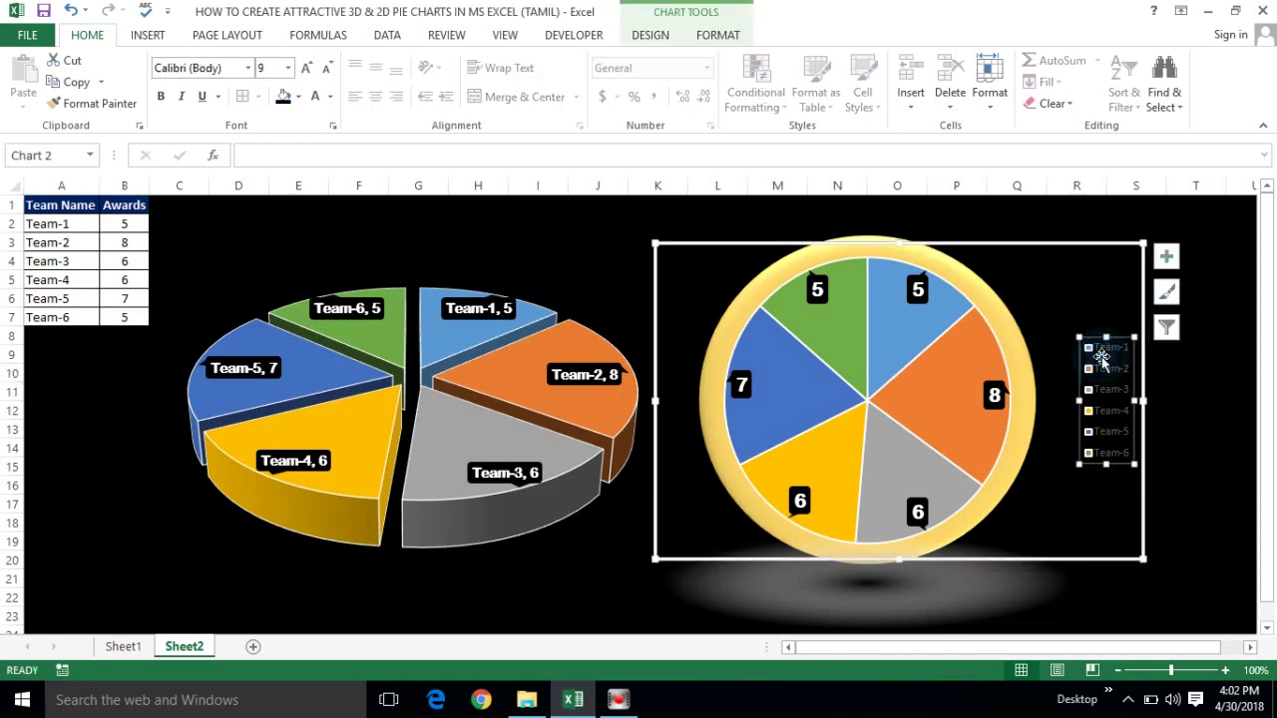
{"action": "left_click", "coordinate": [315, 96]}
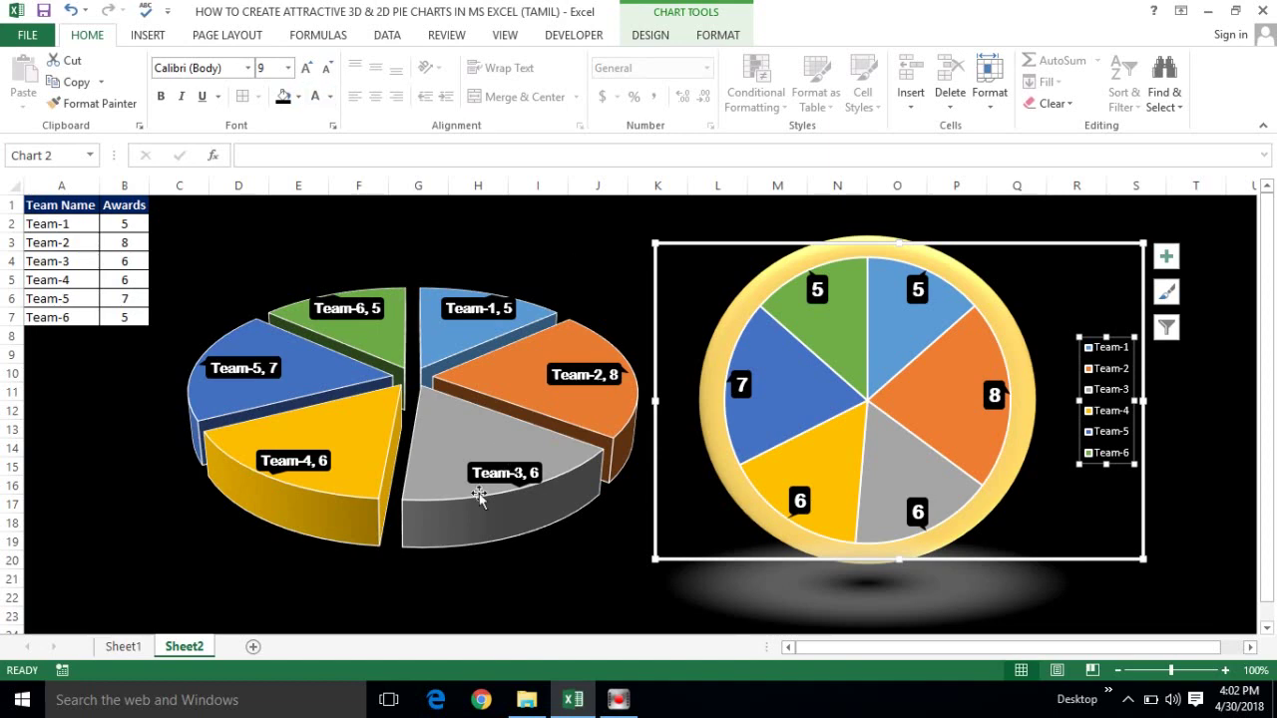
{"action": "left_click", "coordinate": [380, 603]}
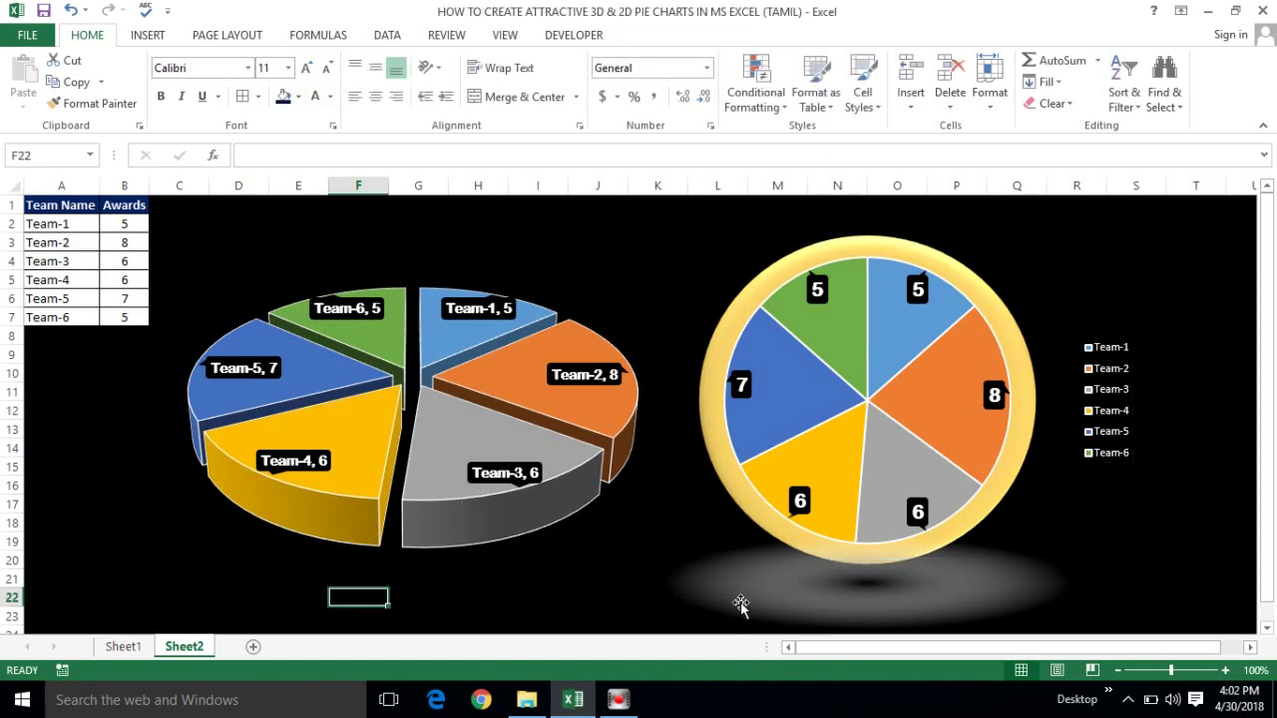
{"action": "left_click", "coordinate": [845, 600]}
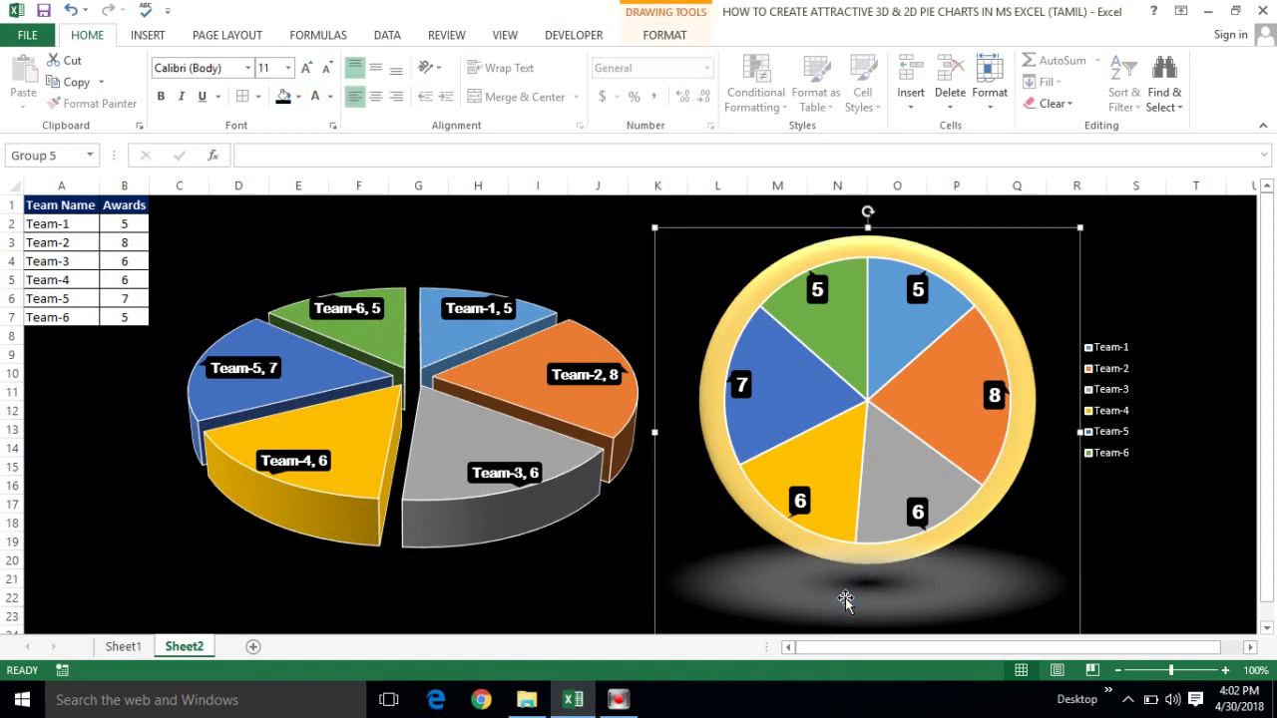
{"action": "left_click", "coordinate": [845, 599]}
{"action": "left_click", "coordinate": [803, 591]}
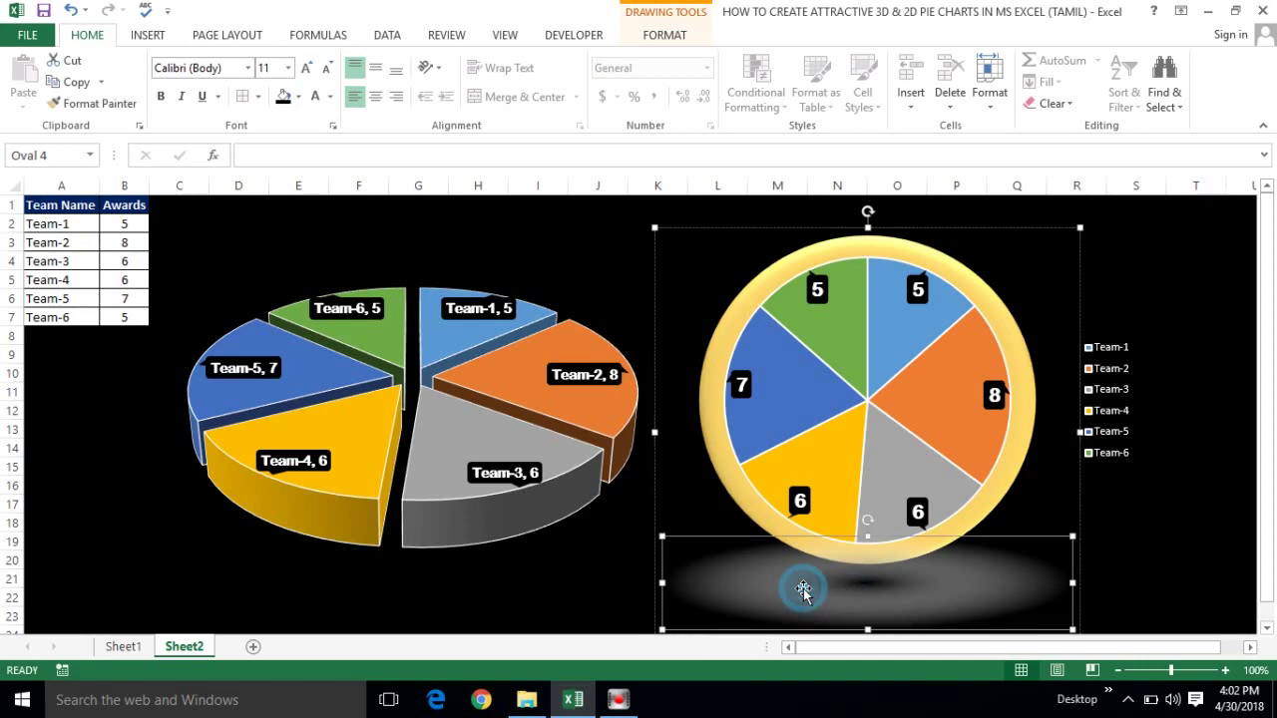
- Give the shadow oval a radial preset gradient with a black first stop
{"action": "right_click", "coordinate": [802, 589]}
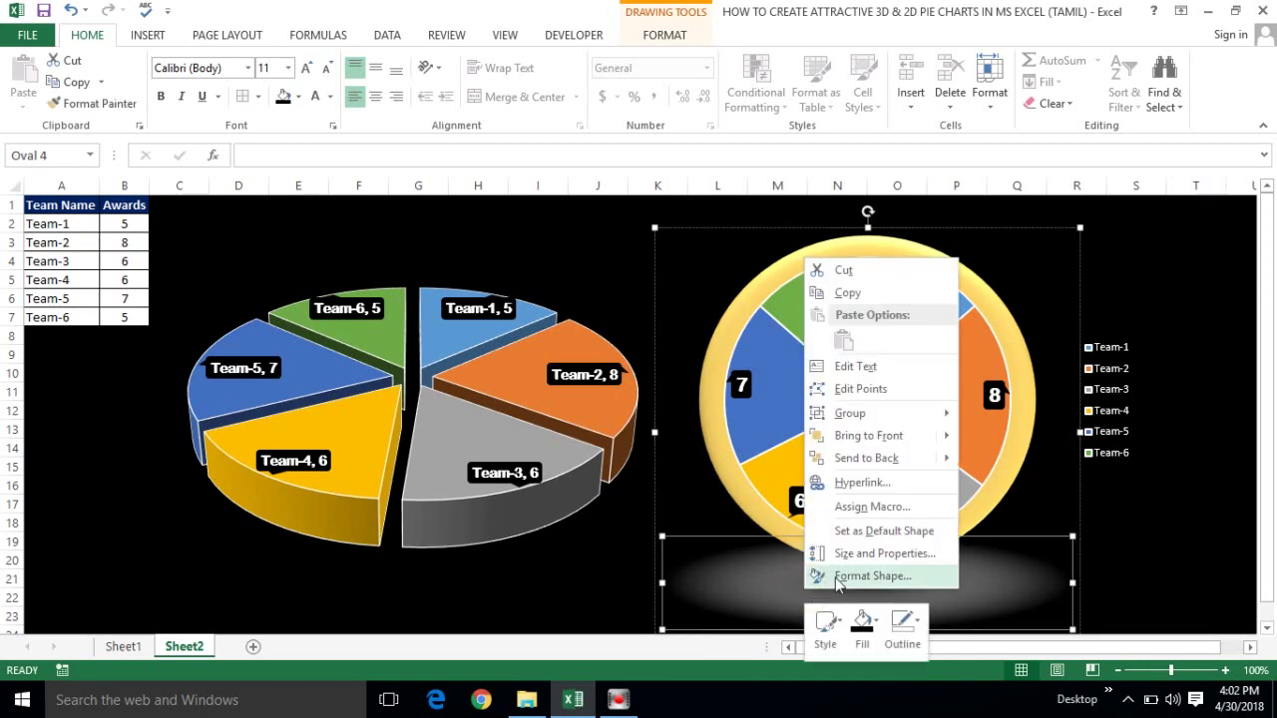
{"action": "left_click", "coordinate": [853, 577]}
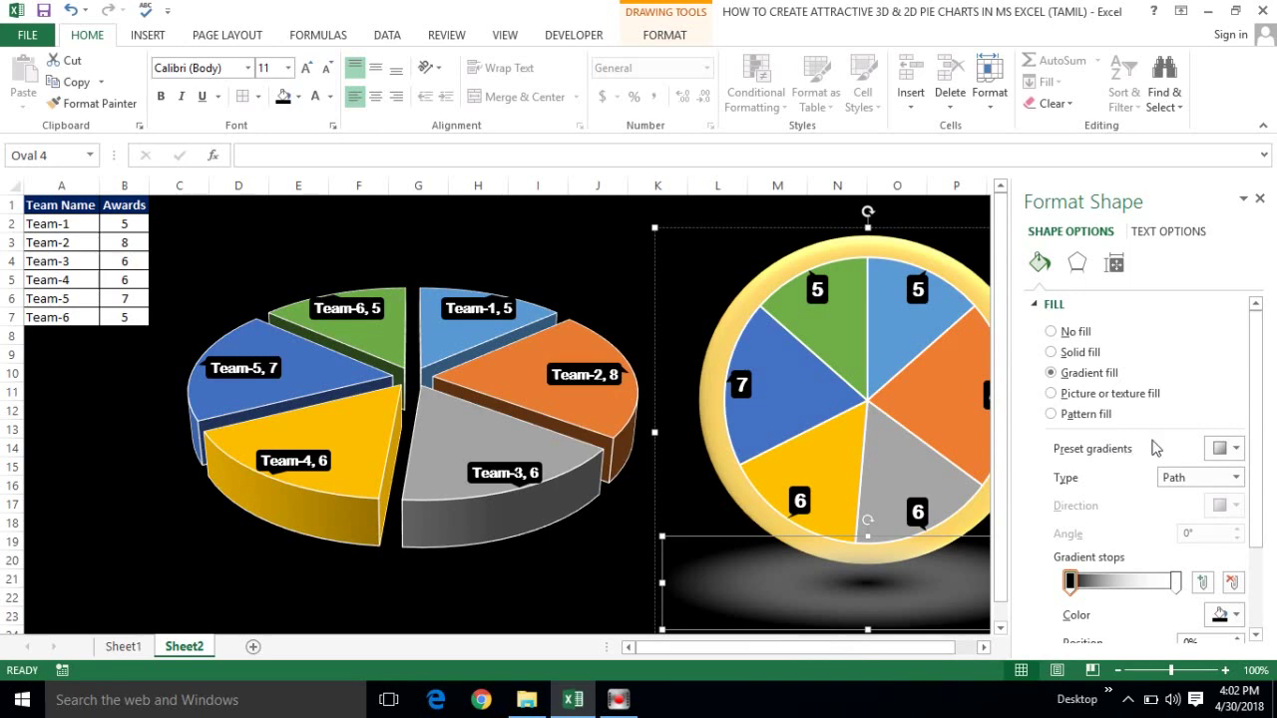
{"action": "left_click", "coordinate": [1227, 447]}
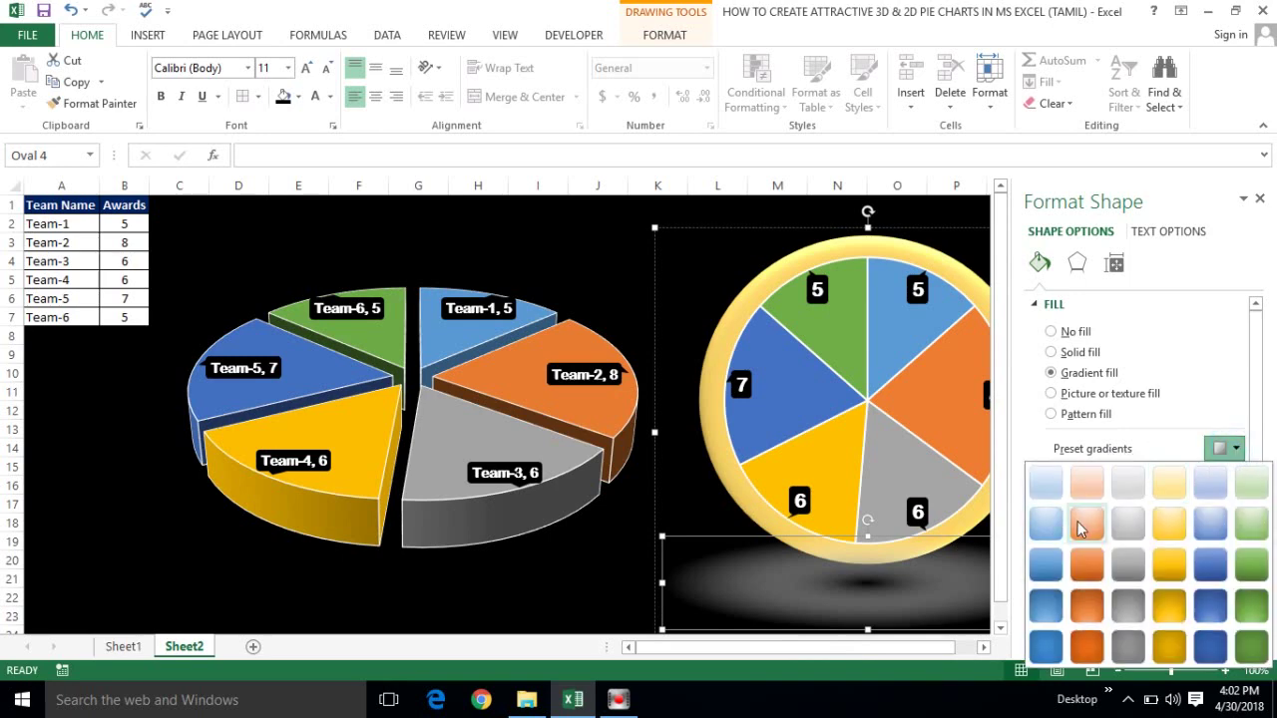
{"action": "left_click", "coordinate": [1082, 526]}
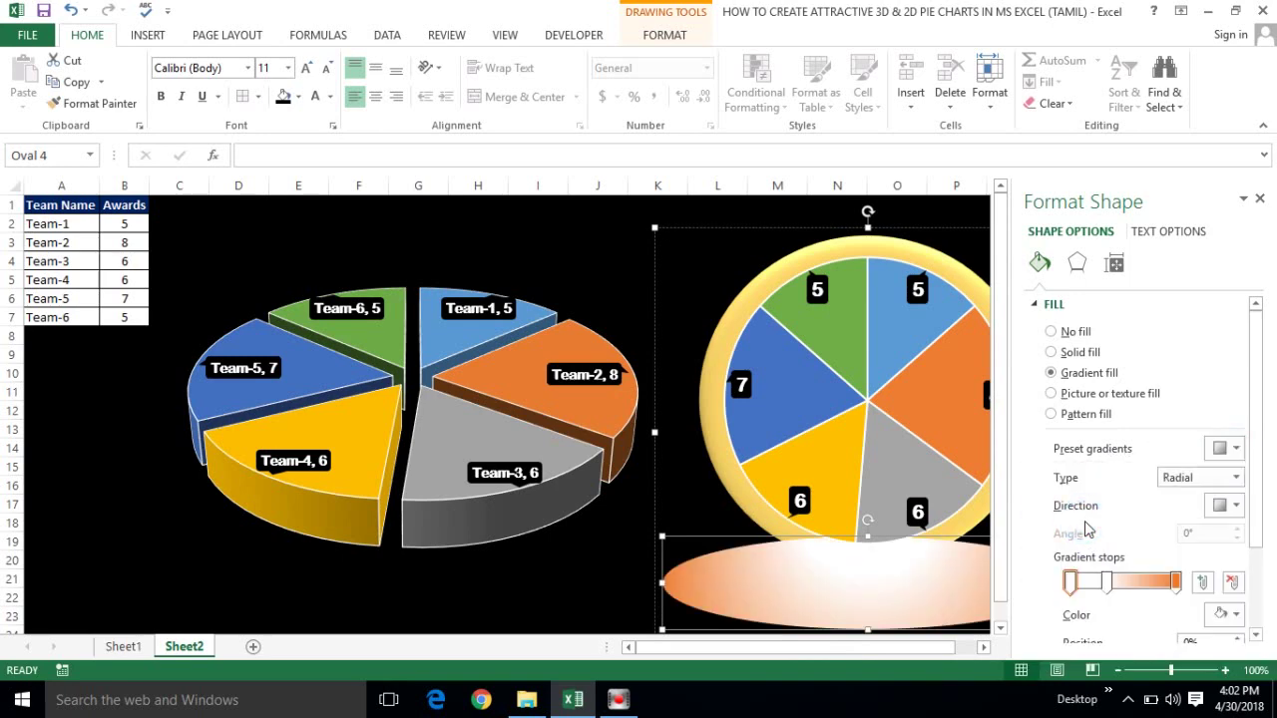
{"action": "left_click", "coordinate": [1109, 587]}
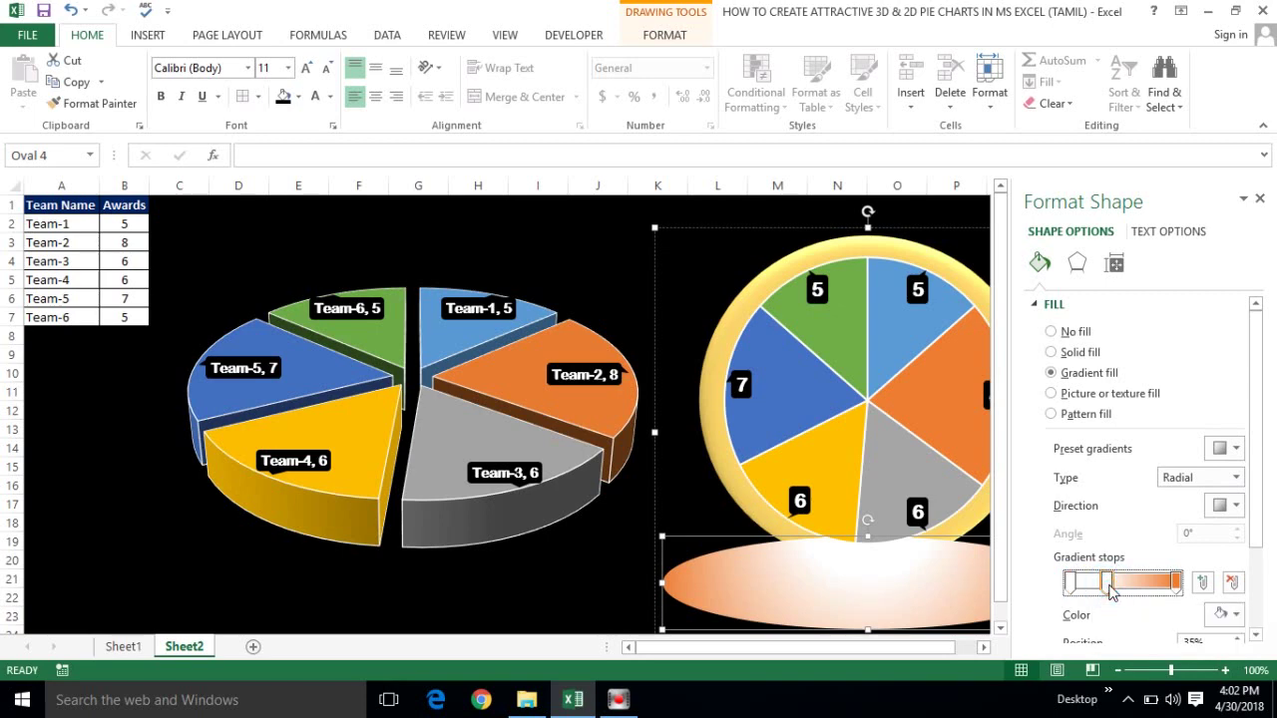
{"action": "left_click_drag", "start_coordinate": [1109, 588], "coordinate": [1070, 588]}
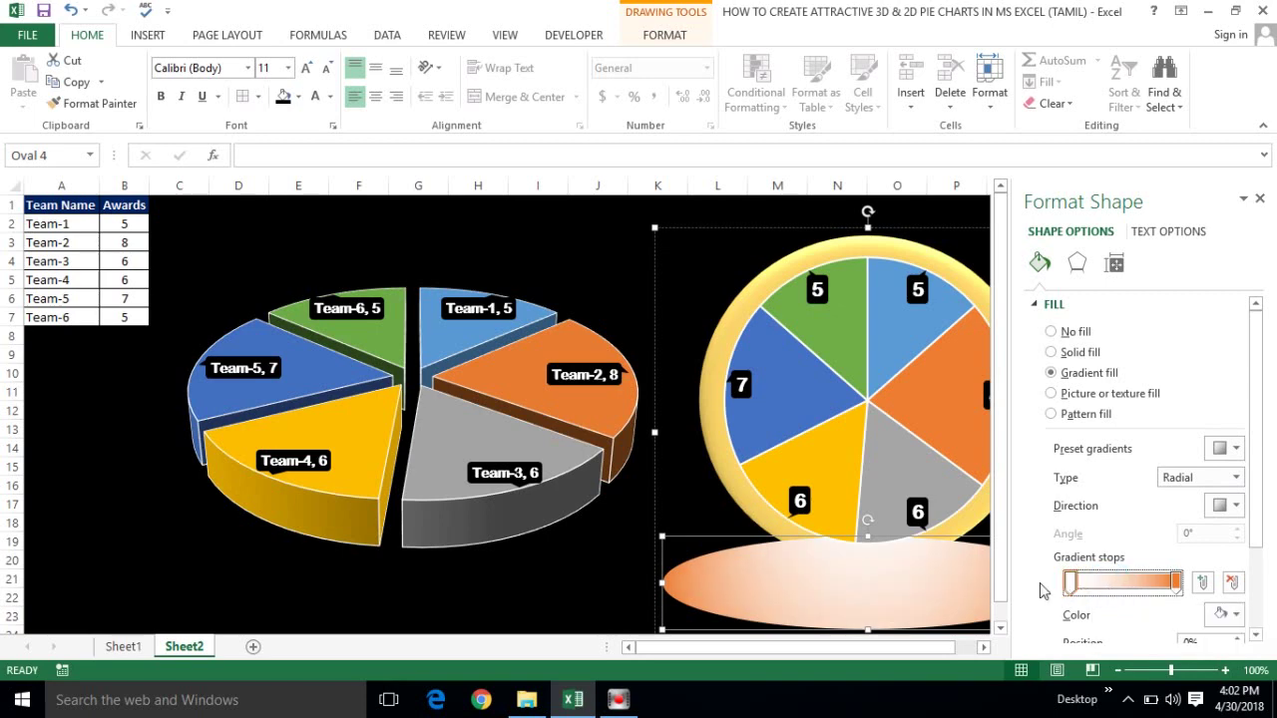
{"action": "left_click", "coordinate": [1229, 616]}
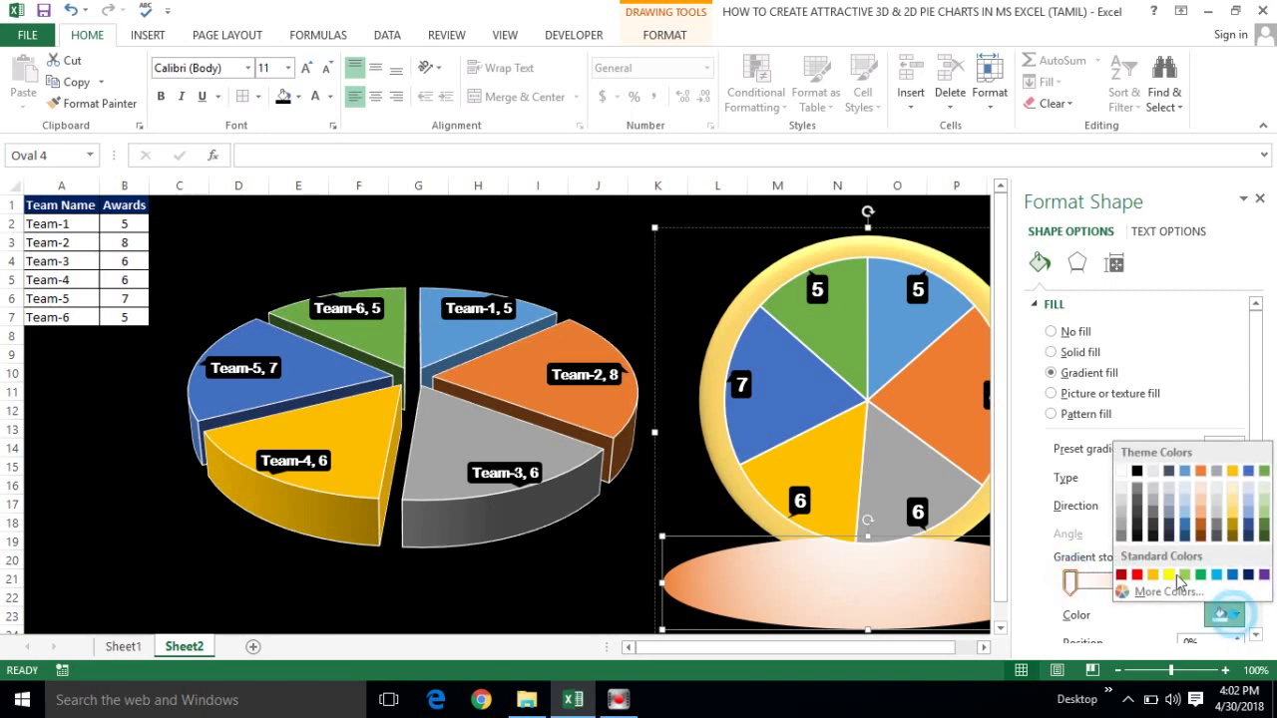
{"action": "left_click", "coordinate": [1137, 471]}
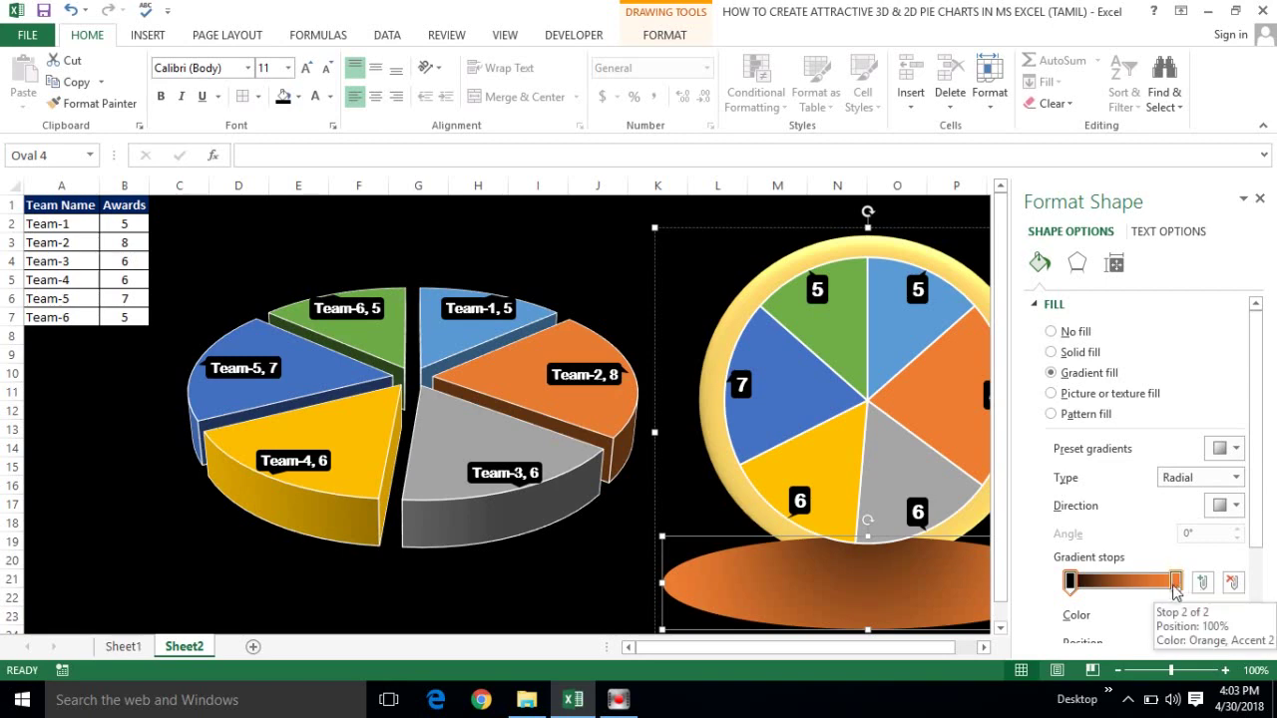
- Make the last gradient stop white, switch to a Path gradient, and set 70% transparency
{"action": "left_click", "coordinate": [1175, 582]}
{"action": "left_click", "coordinate": [1232, 616]}
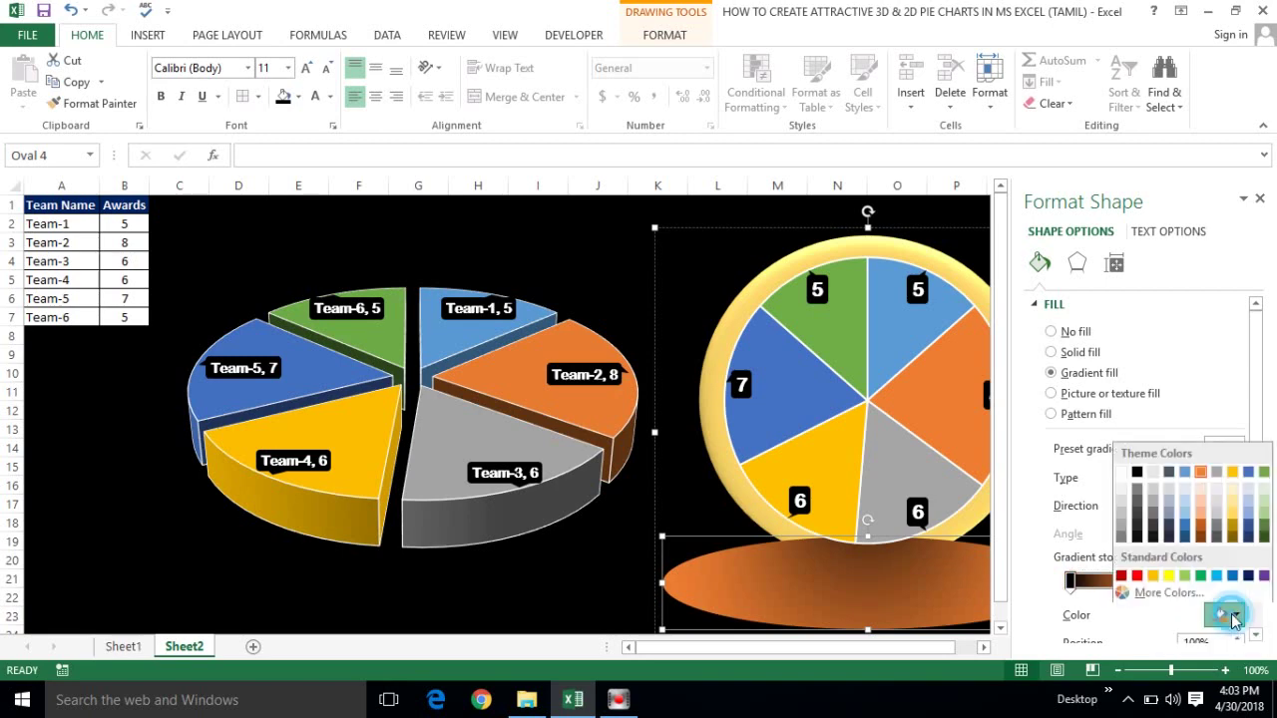
{"action": "left_click", "coordinate": [1122, 471]}
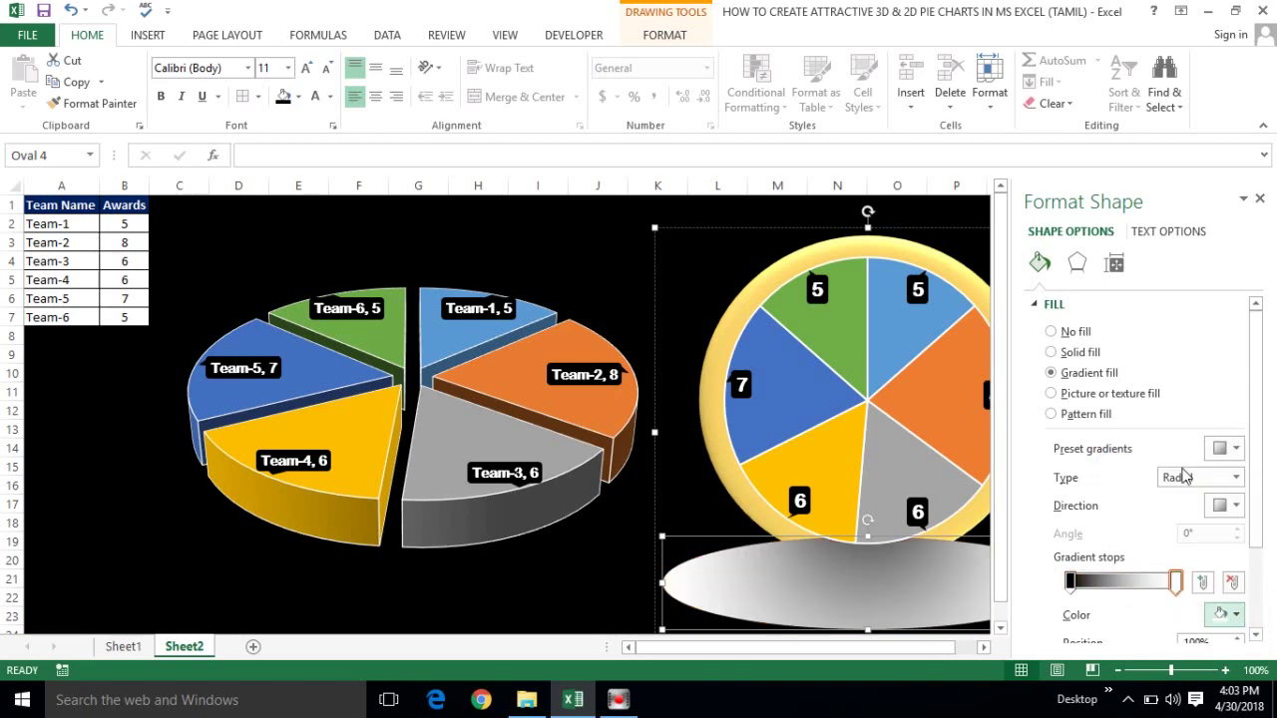
{"action": "left_click", "coordinate": [1237, 480]}
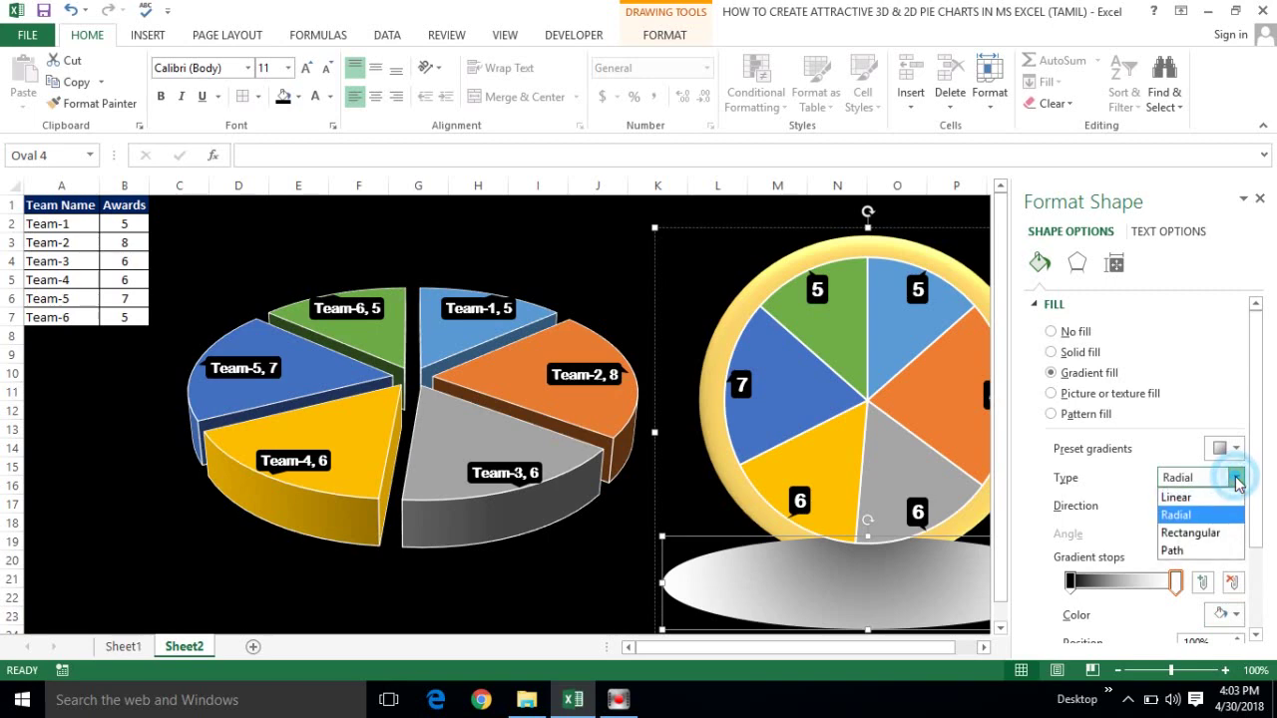
{"action": "left_click", "coordinate": [1183, 552]}
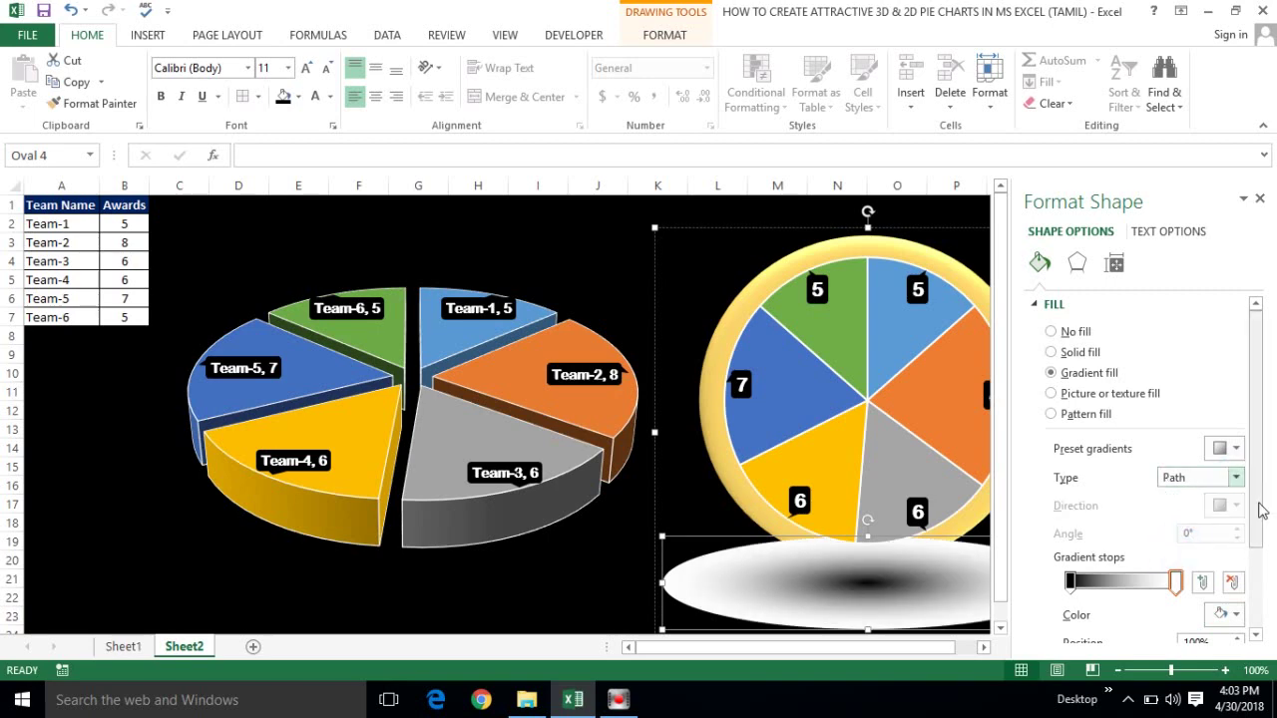
{"action": "scroll", "coordinate": [1259, 510], "scroll_direction": "down", "scroll_amount": 3}
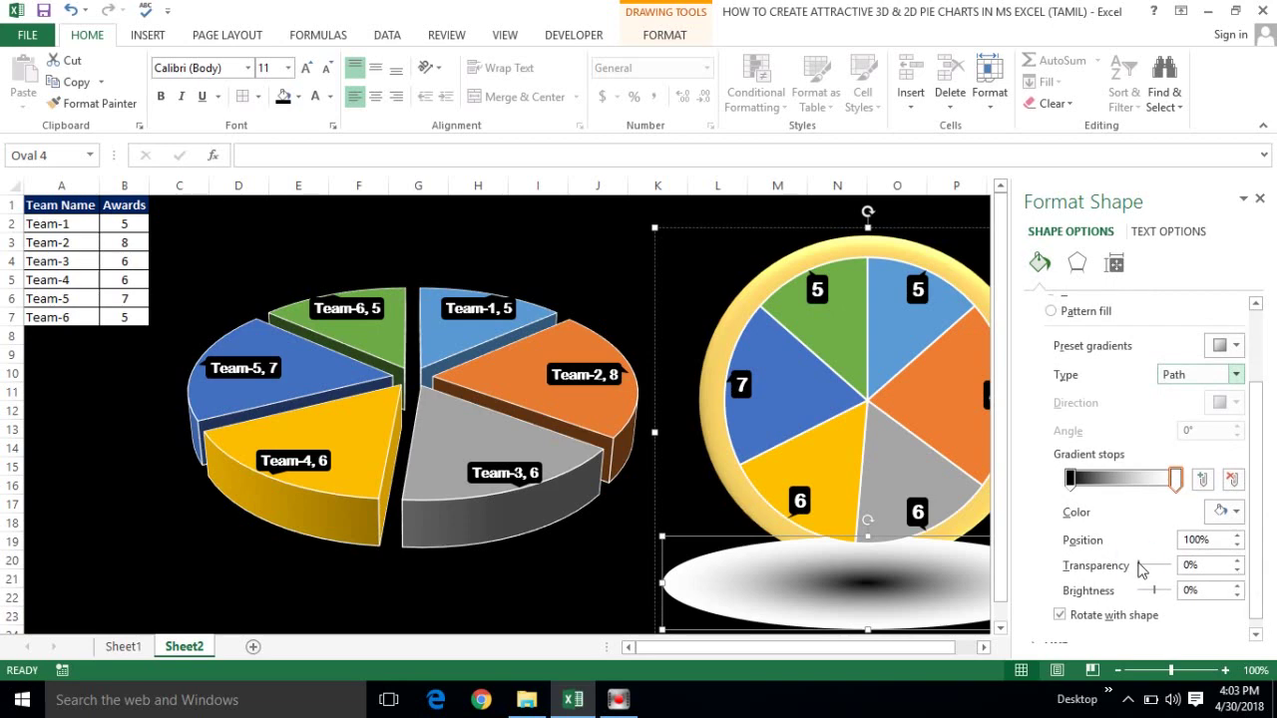
{"action": "mouse_move", "coordinate": [1142, 568]}
{"action": "left_mouse_down"}
{"action": "mouse_move", "coordinate": [1175, 572]}
{"action": "mouse_move", "coordinate": [1162, 574]}
{"action": "left_mouse_up"}
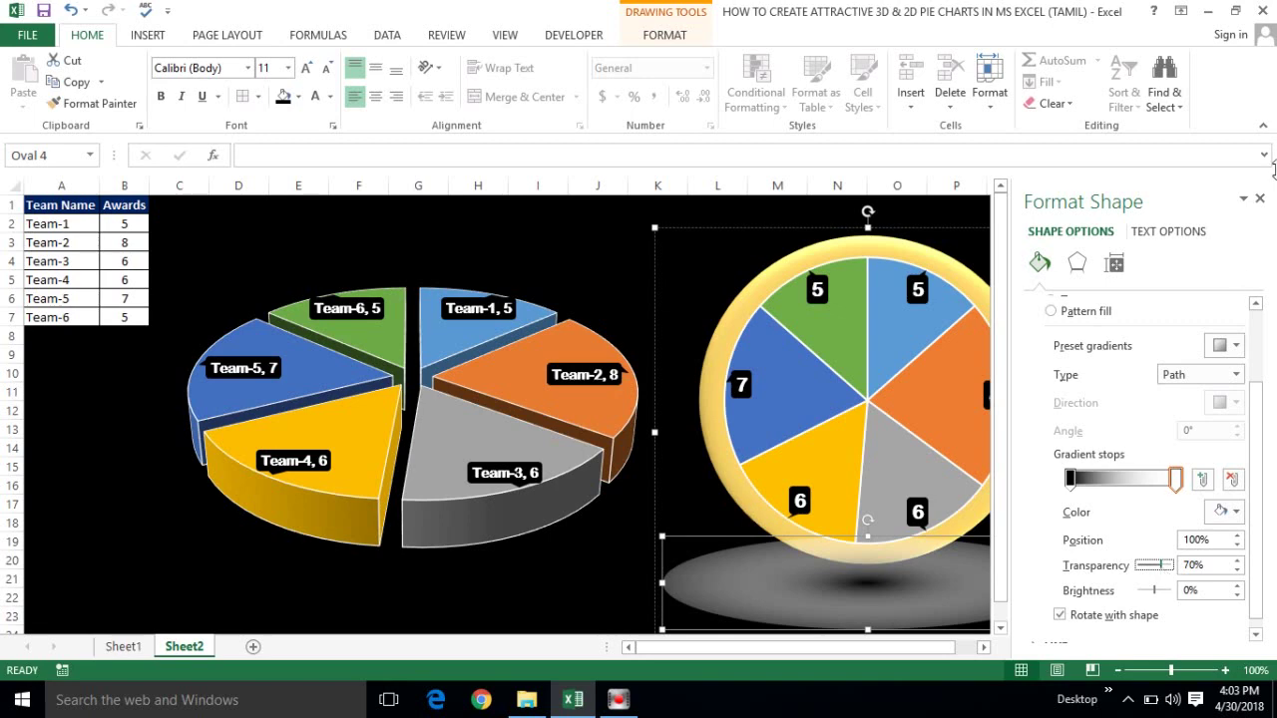
{"action": "left_click", "coordinate": [1259, 201]}
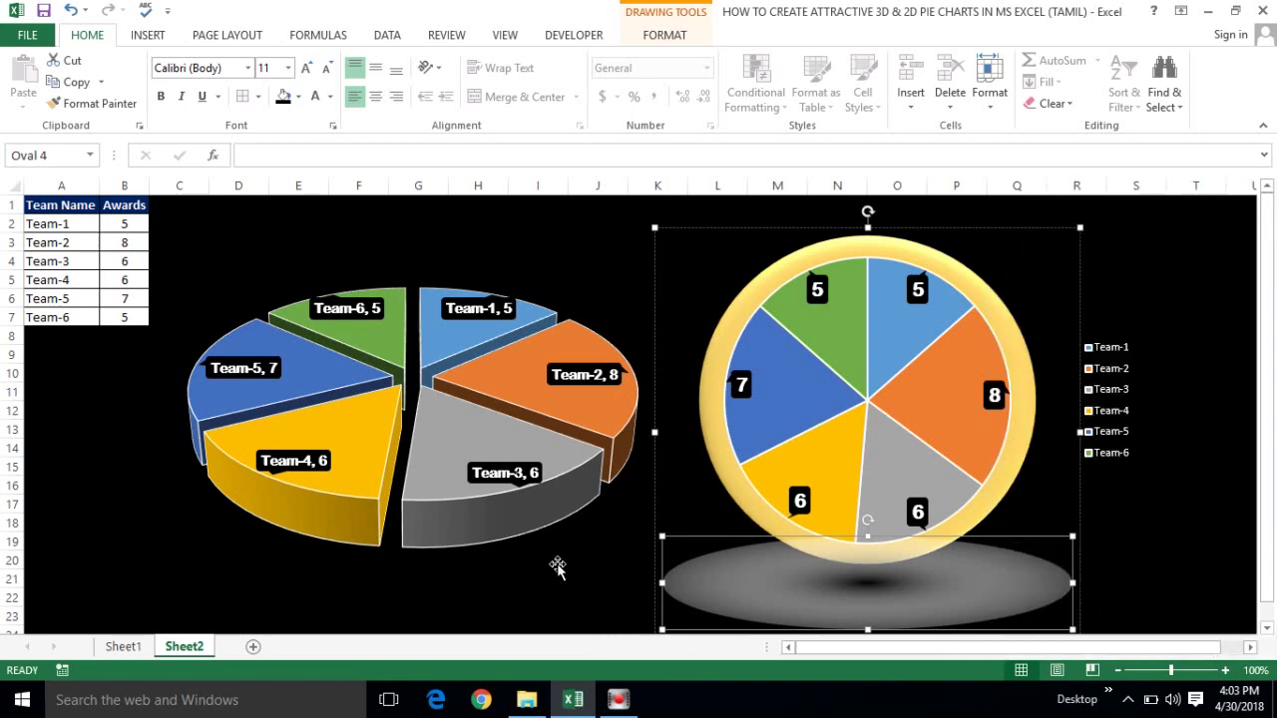
- Select the 3-D pie, the gold-framed 2-D pie and its shadow oval, and group them as Group 6
{"action": "left_click", "coordinate": [530, 574]}
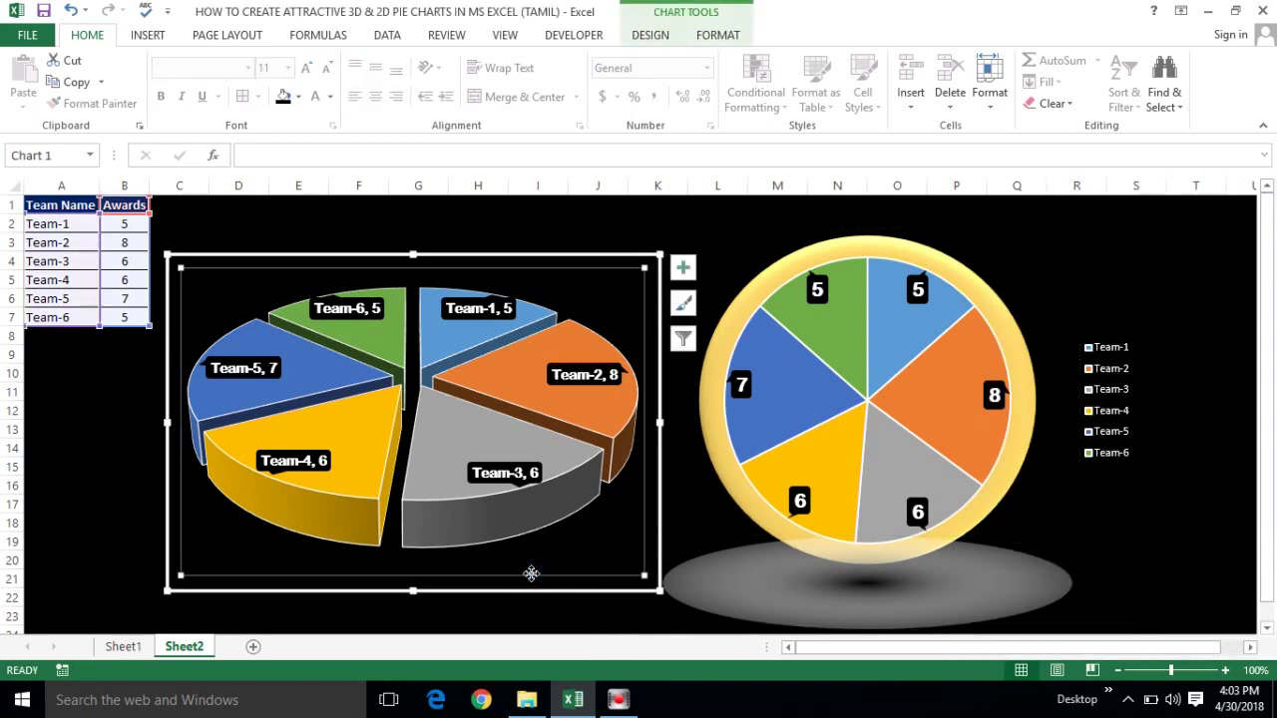
{"action": "left_click", "coordinate": [738, 529]}
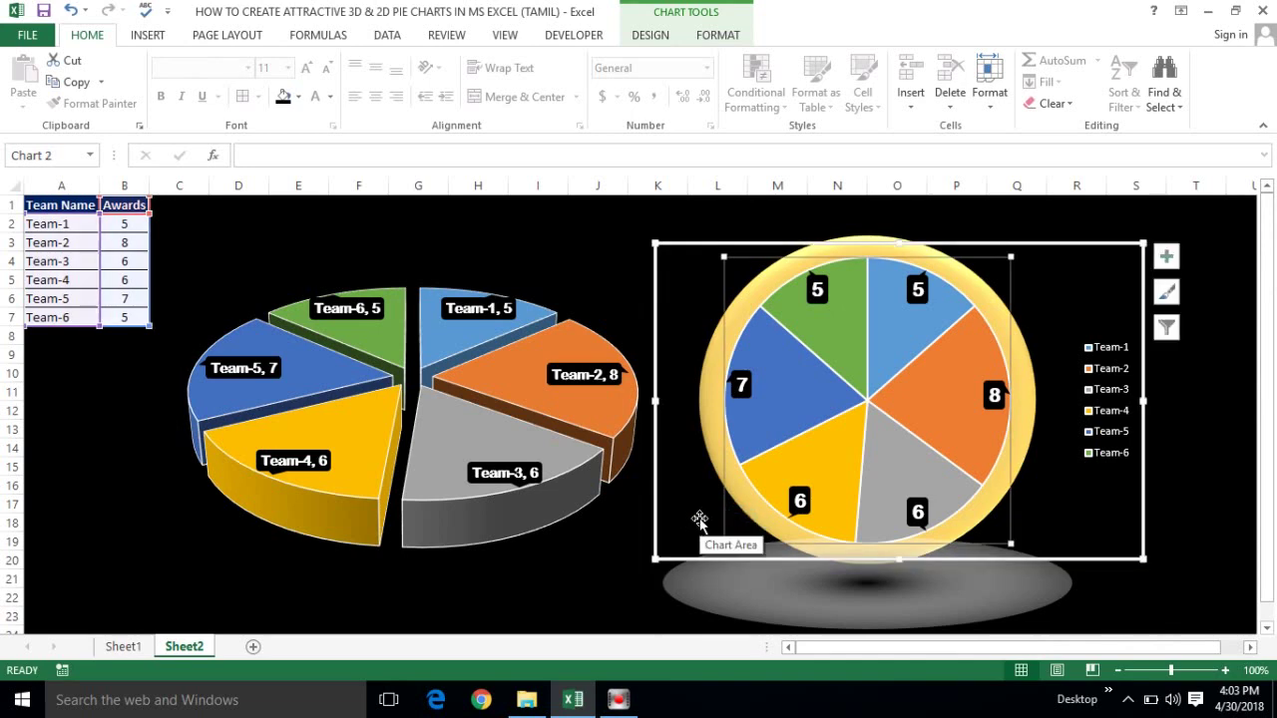
{"action": "left_click", "coordinate": [686, 589]}
{"action": "left_click", "coordinate": [700, 566]}
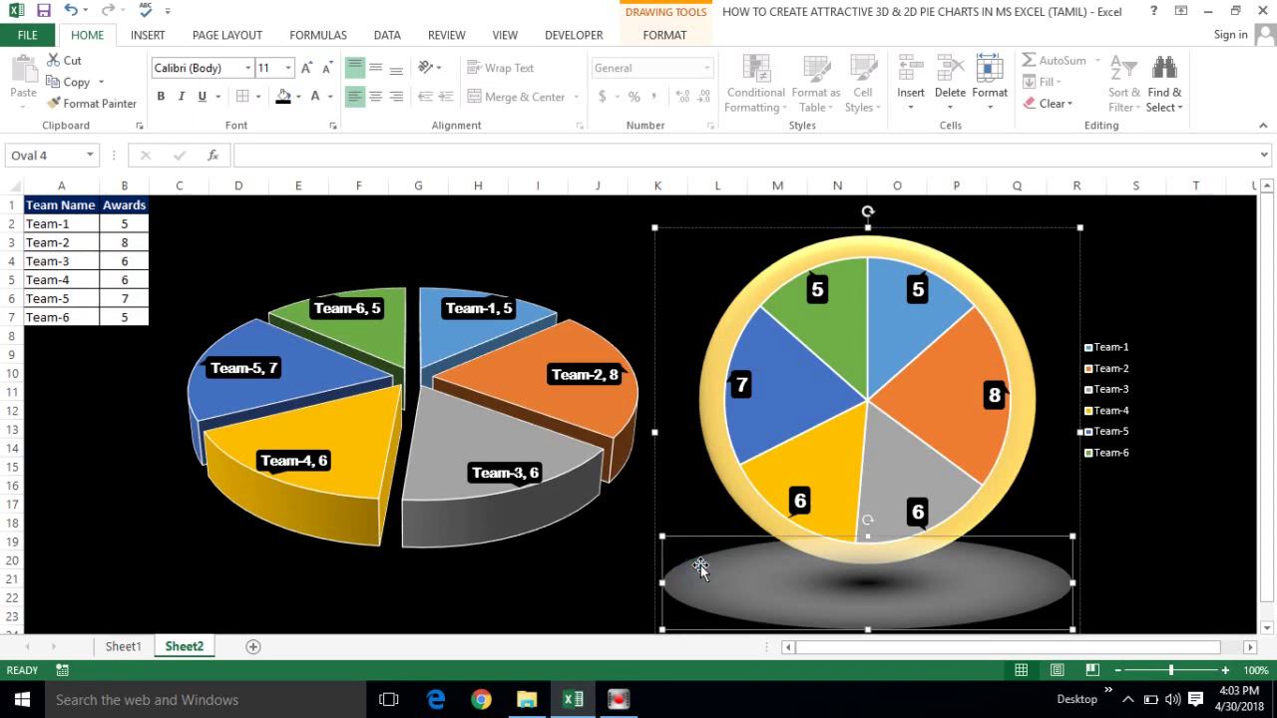
{"action": "key", "text": "ctrl+a"}
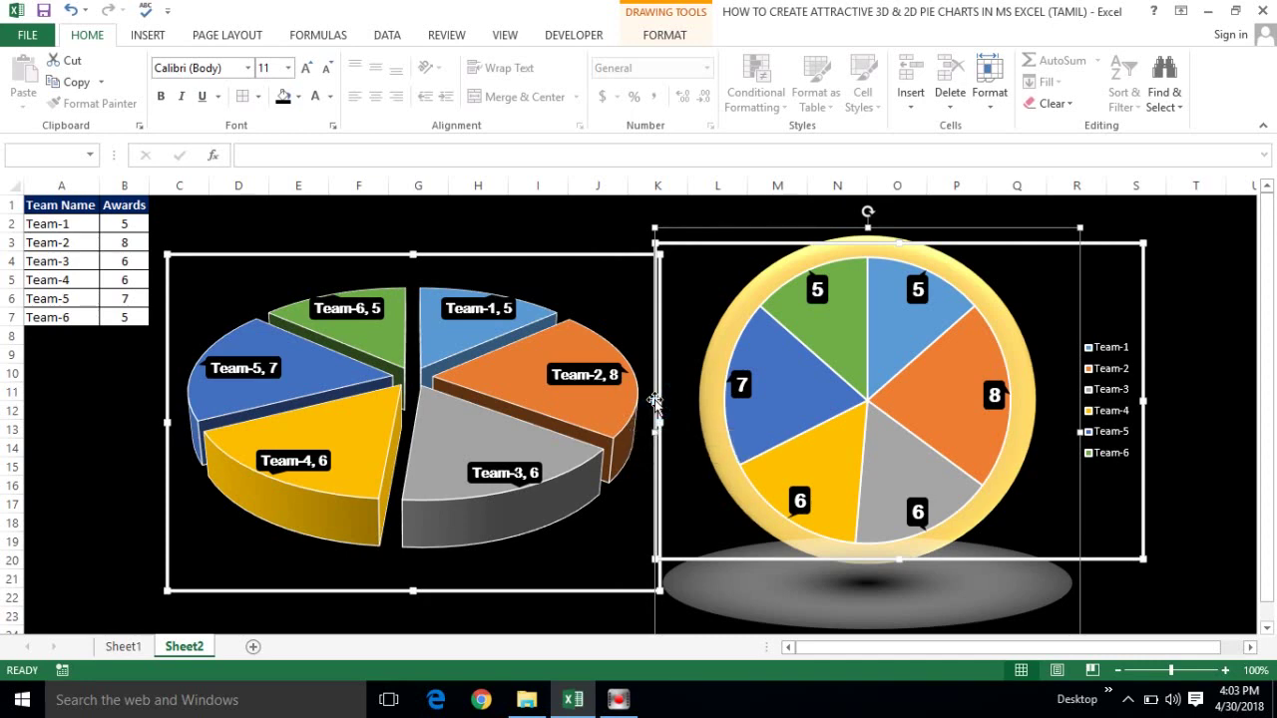
{"action": "right_click", "coordinate": [654, 401]}
{"action": "key", "text": "Escape"}
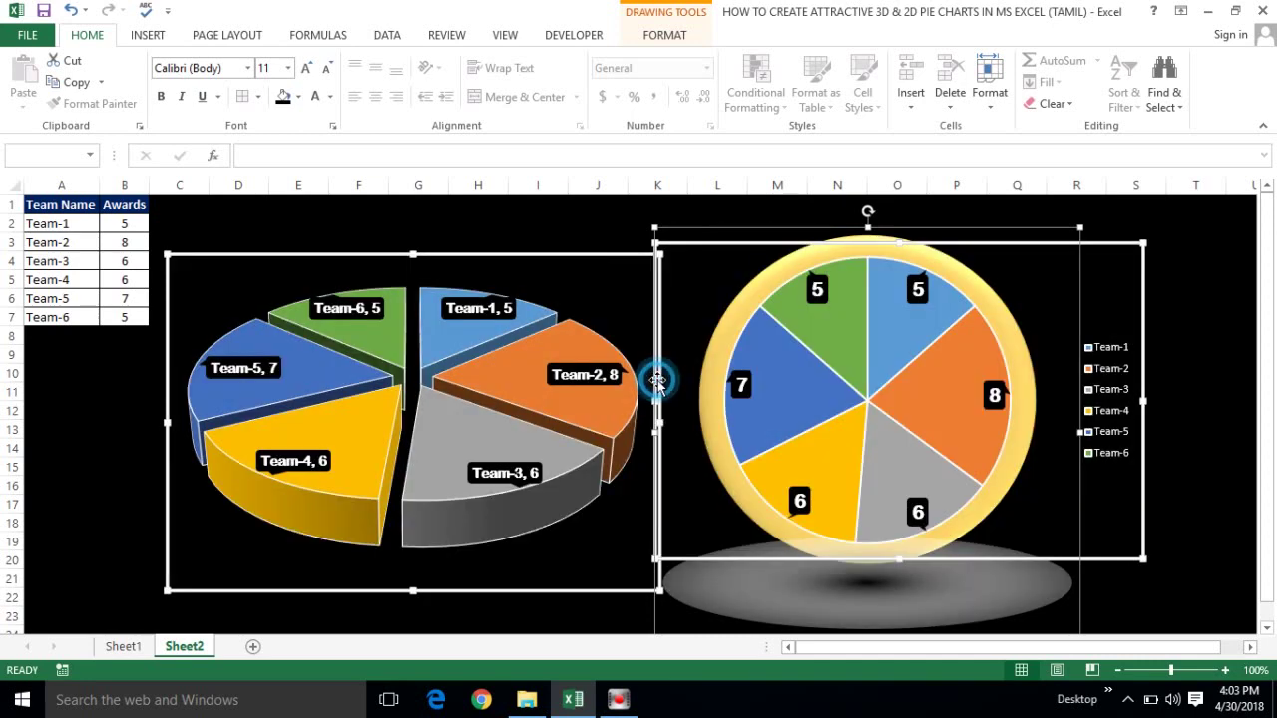
{"action": "right_click", "coordinate": [1142, 270]}
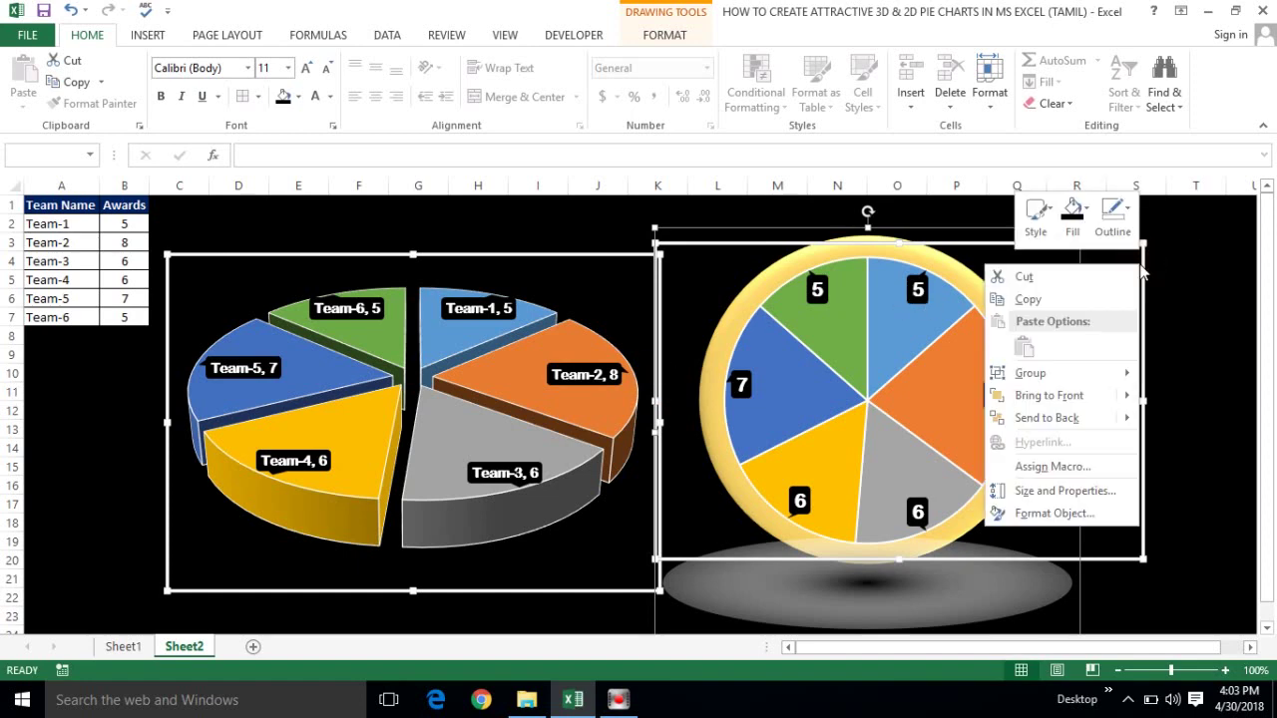
{"action": "mouse_move", "coordinate": [1067, 373]}
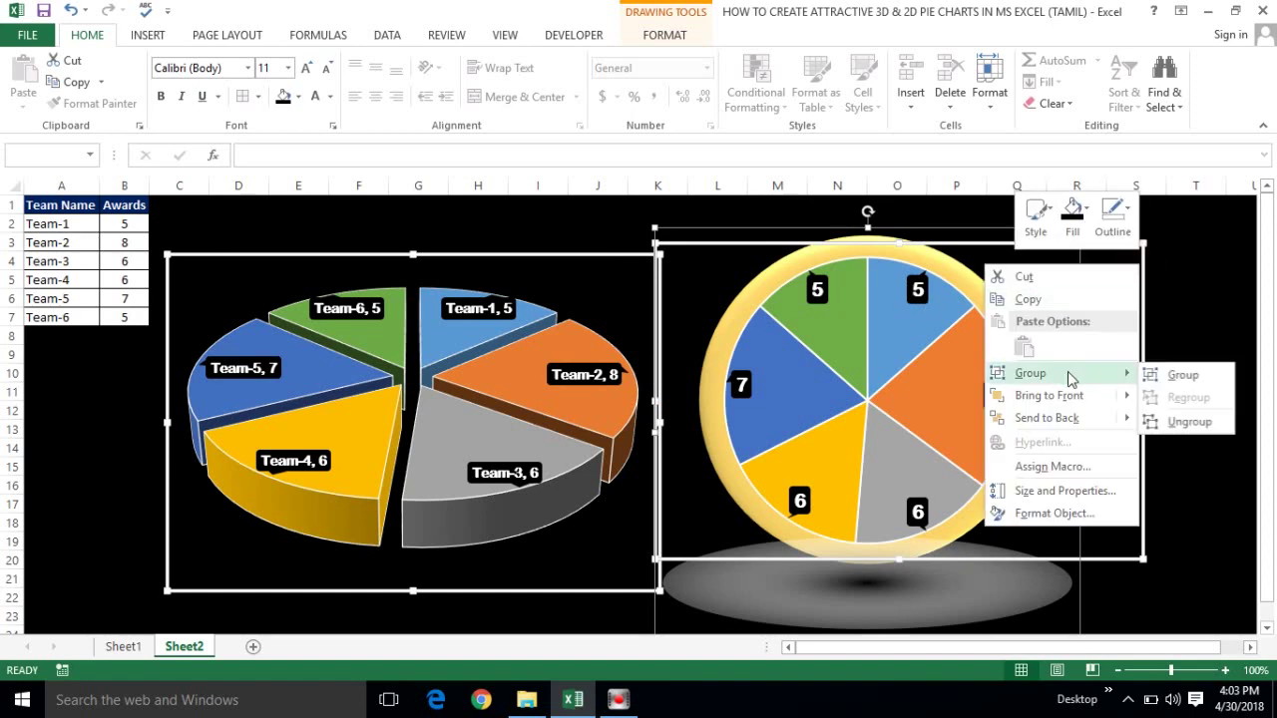
{"action": "left_click", "coordinate": [1184, 375]}
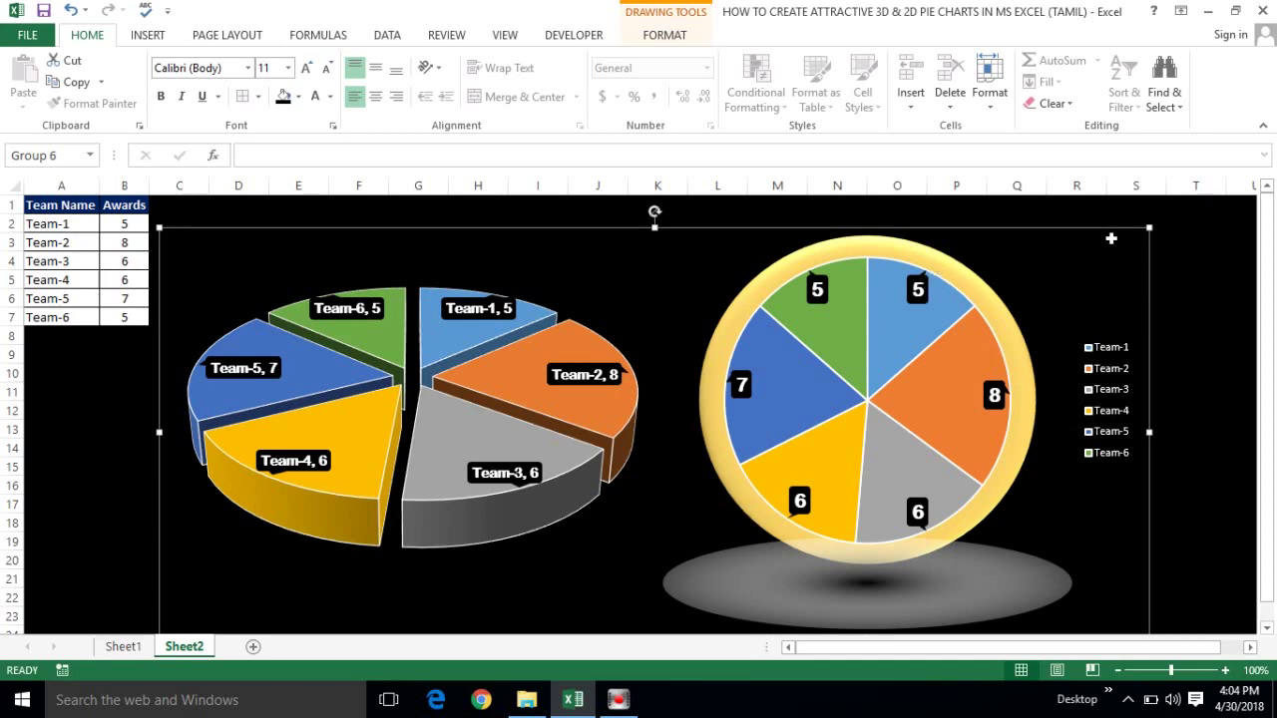
- Nudge the grouped pie charts with the arrow keys, ending slightly left and up toward row 1
{"action": "key", "text": "Right"}
{"action": "key", "text": "Right"}
{"action": "key", "text": "Right"}
{"action": "key", "text": "Right"}
{"action": "key", "text": "Right"}
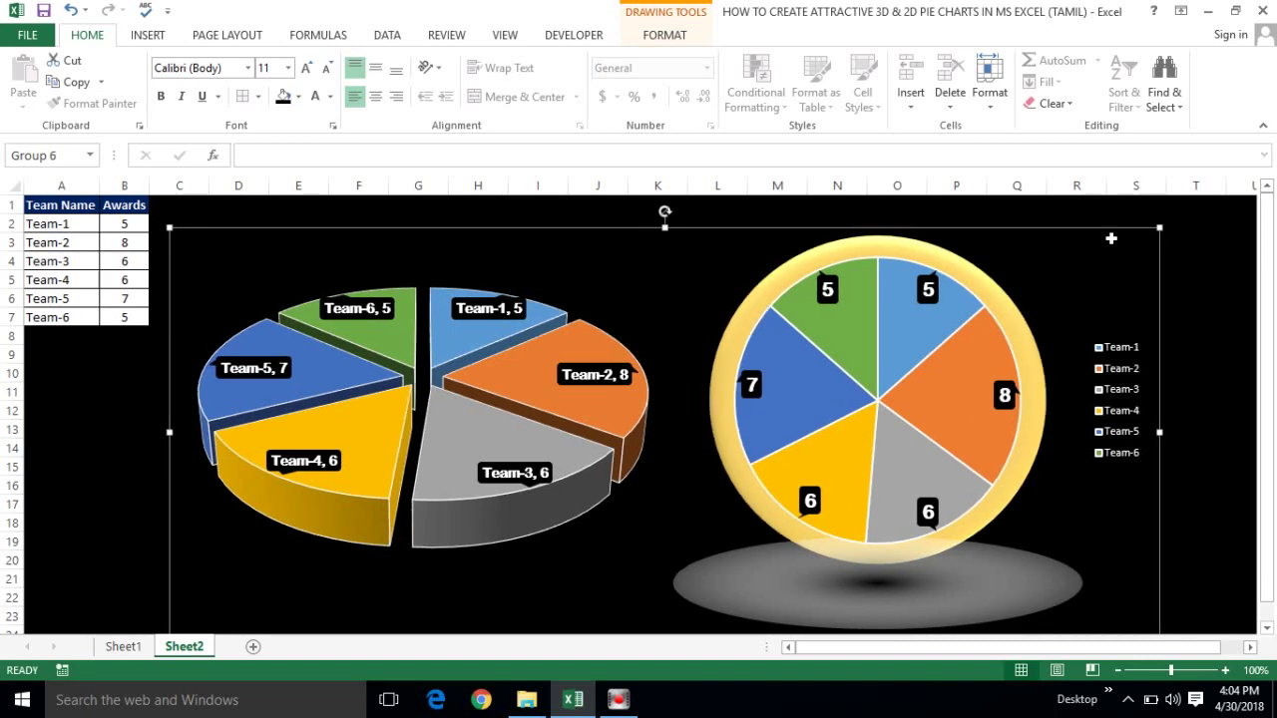
{"action": "key", "text": "Right"}
{"action": "key", "text": "Right"}
{"action": "key", "text": "Right"}
{"action": "key", "text": "Right"}
{"action": "key", "text": "Right"}
{"action": "key", "text": "Right"}
{"action": "key", "text": "Right"}
{"action": "key", "text": "Right"}
{"action": "key", "text": "Right"}
{"action": "key", "text": "Right"}
{"action": "key", "text": "Right"}
{"action": "key", "text": "Right"}
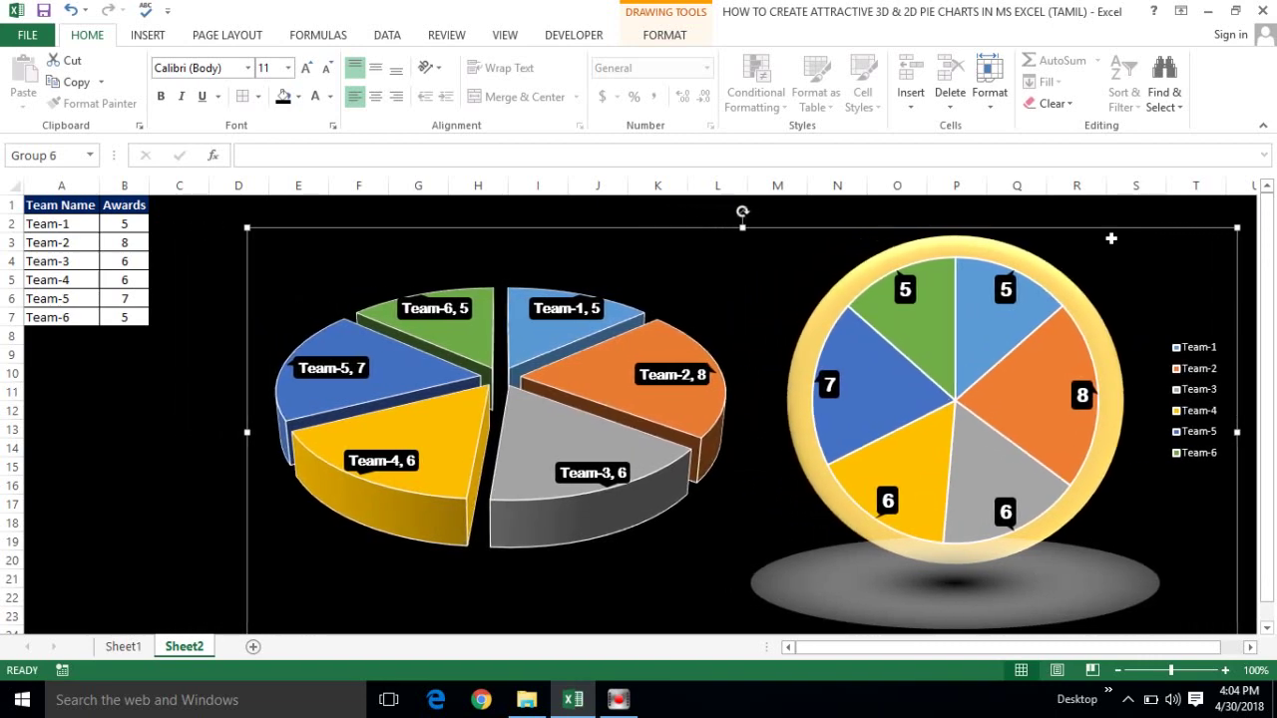
{"action": "key", "text": "Left"}
{"action": "key", "text": "Left"}
{"action": "key", "text": "Left"}
{"action": "key", "text": "Left"}
{"action": "key", "text": "Left"}
{"action": "key", "text": "Left"}
{"action": "key", "text": "Left"}
{"action": "key", "text": "Left"}
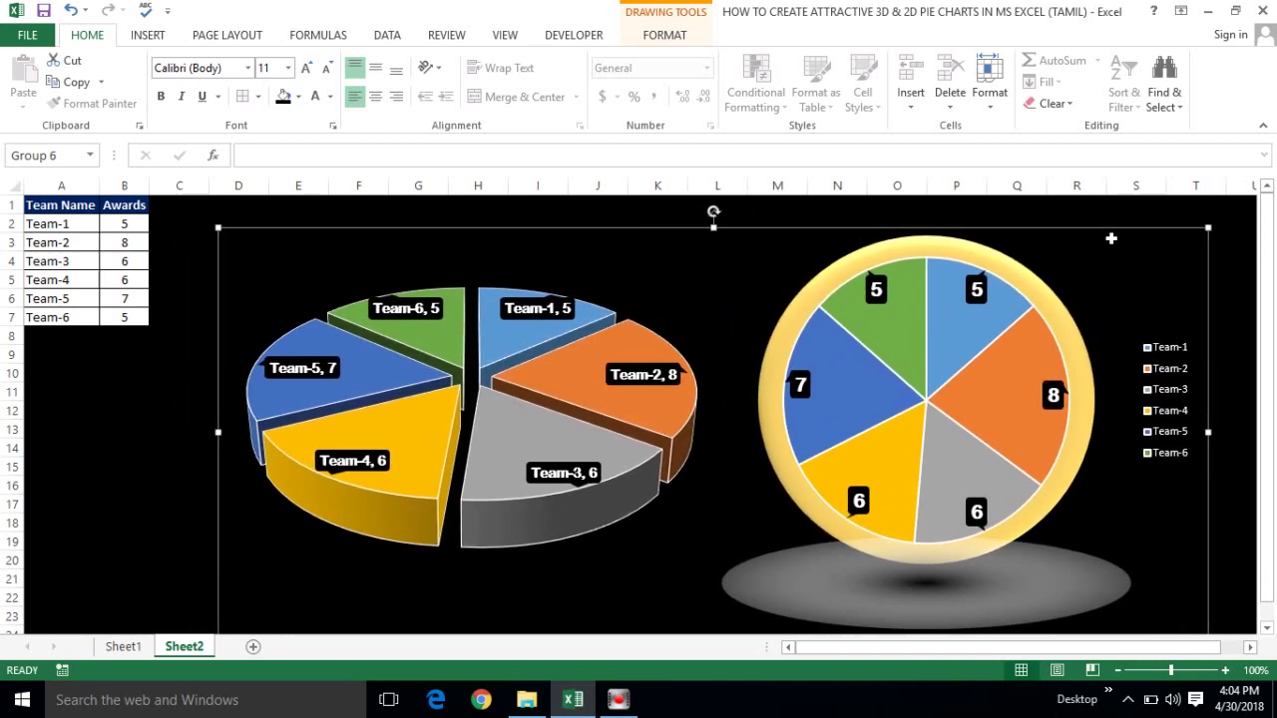
{"action": "key", "text": "Left"}
{"action": "key", "text": "Left"}
{"action": "key", "text": "Left"}
{"action": "key", "text": "Left"}
{"action": "key", "text": "Left"}
{"action": "key", "text": "Left"}
{"action": "key", "text": "Left"}
{"action": "key", "text": "Left"}
{"action": "key", "text": "Left"}
{"action": "key", "text": "Up"}
{"action": "key", "text": "Up"}
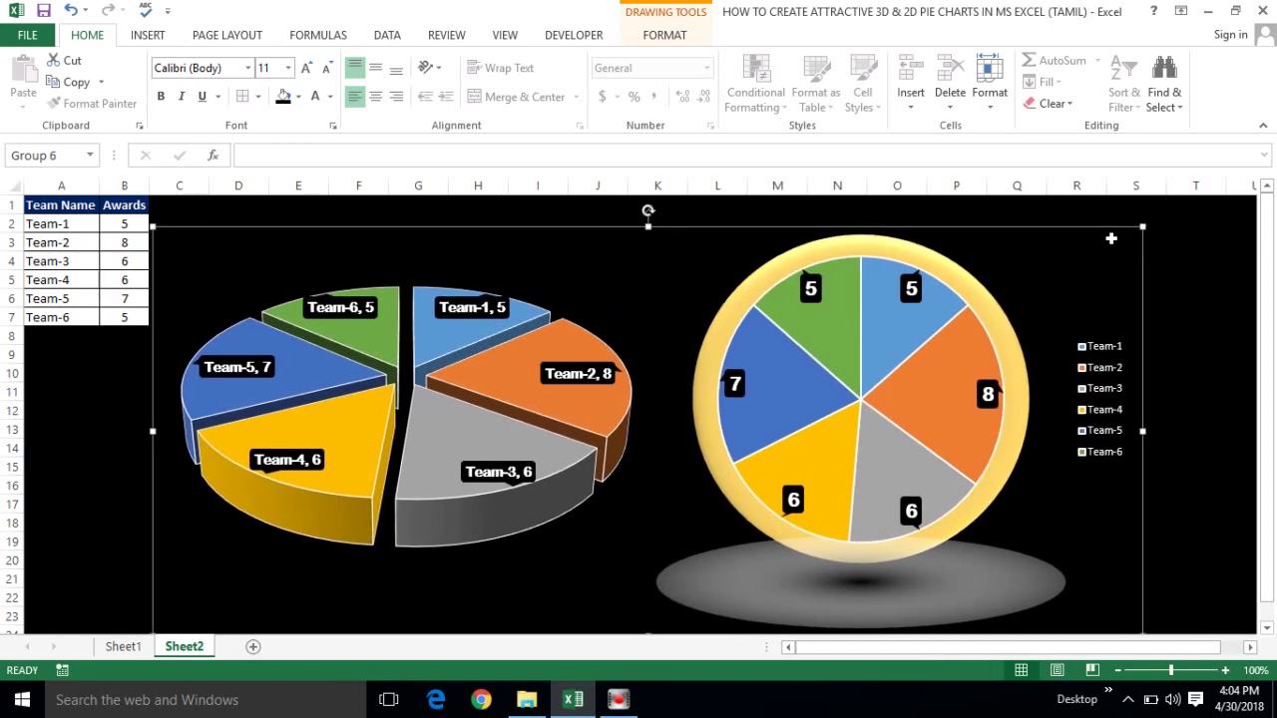
{"action": "key", "text": "Up"}
{"action": "key", "text": "Up"}
{"action": "key", "text": "Up"}
{"action": "key", "text": "Up"}
{"action": "key", "text": "Up"}
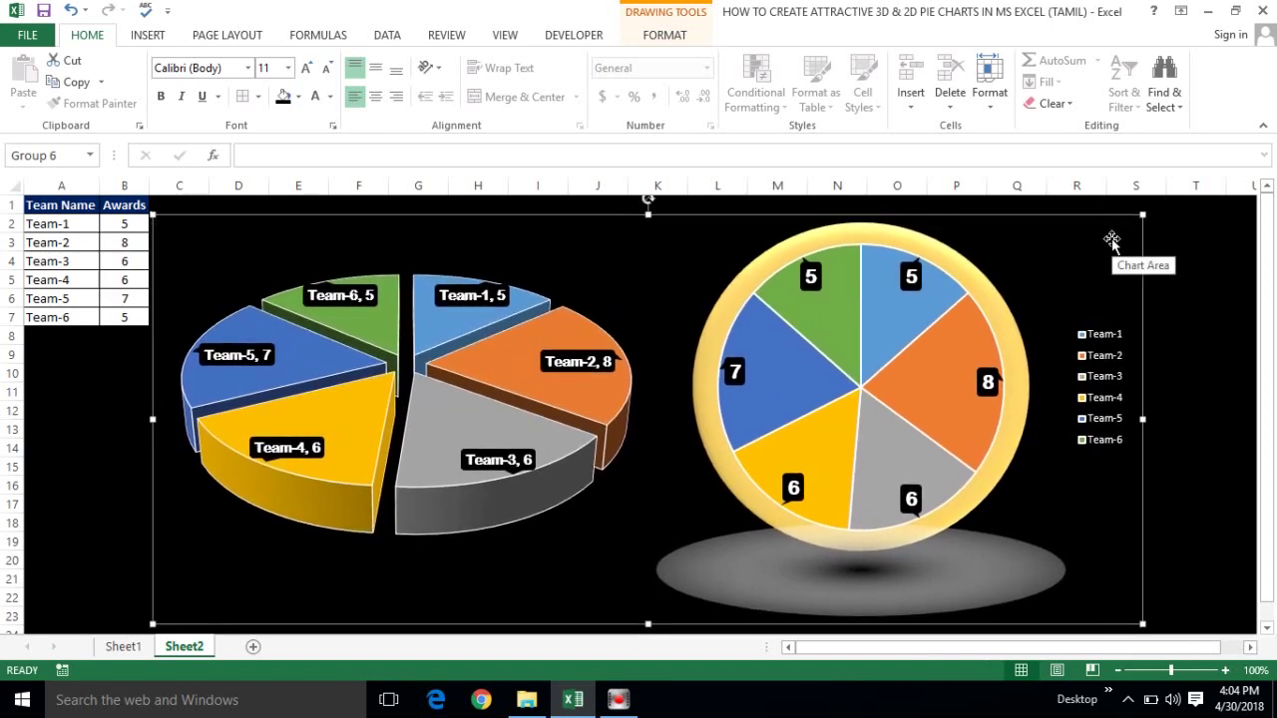
{"action": "key", "text": "Up"}
{"action": "key", "text": "Down"}
{"action": "key", "text": "Down"}
{"action": "key", "text": "Down"}
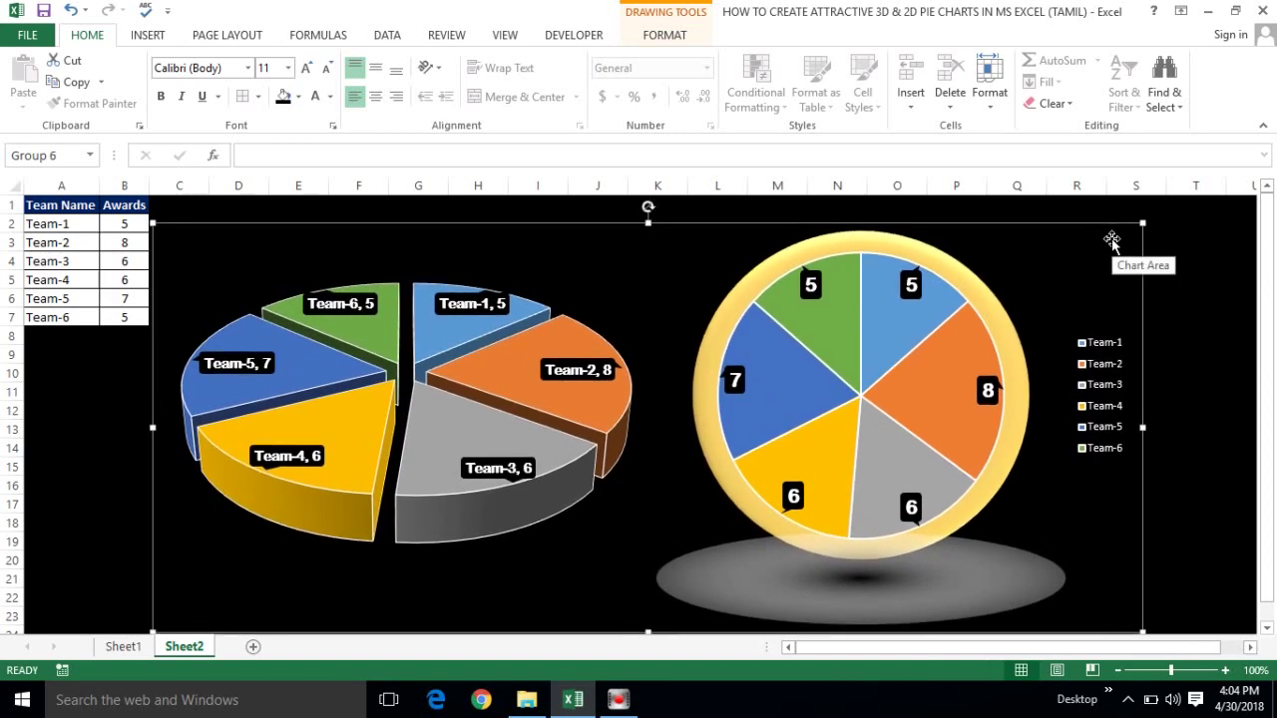
{"action": "key", "text": "Down"}
{"action": "key", "text": "Down"}
{"action": "key", "text": "Up"}
{"action": "key", "text": "Up"}
{"action": "key", "text": "Up"}
{"action": "key", "text": "Up"}
{"action": "key", "text": "Up"}
{"action": "key", "text": "Up"}
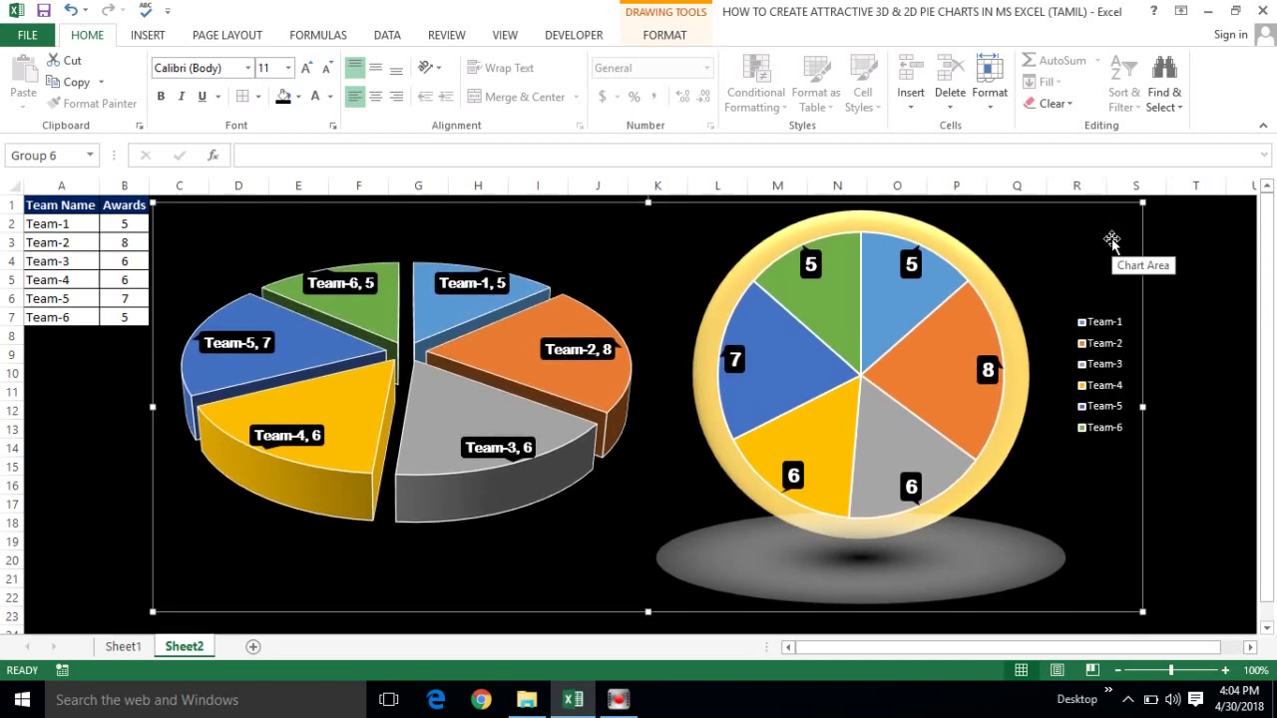
{"action": "key", "text": "Up"}
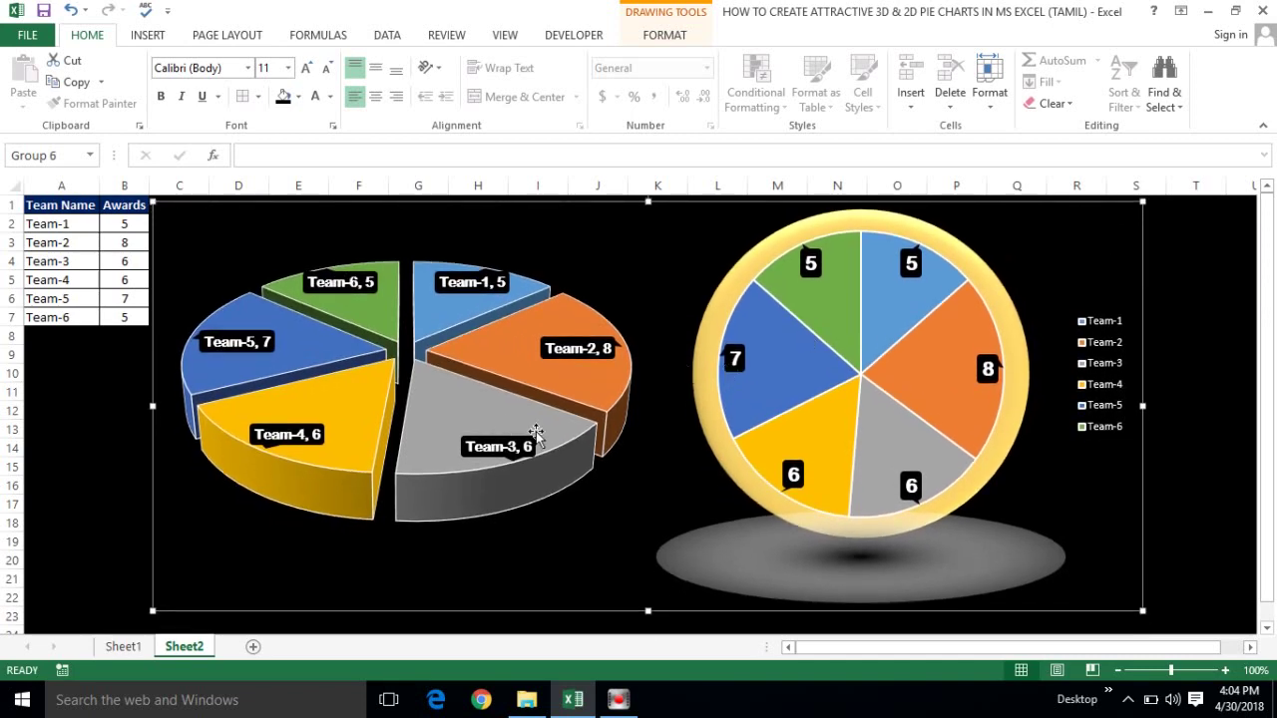
- Set Team-3's awards in B4 to 10
{"action": "left_click", "coordinate": [89, 465]}
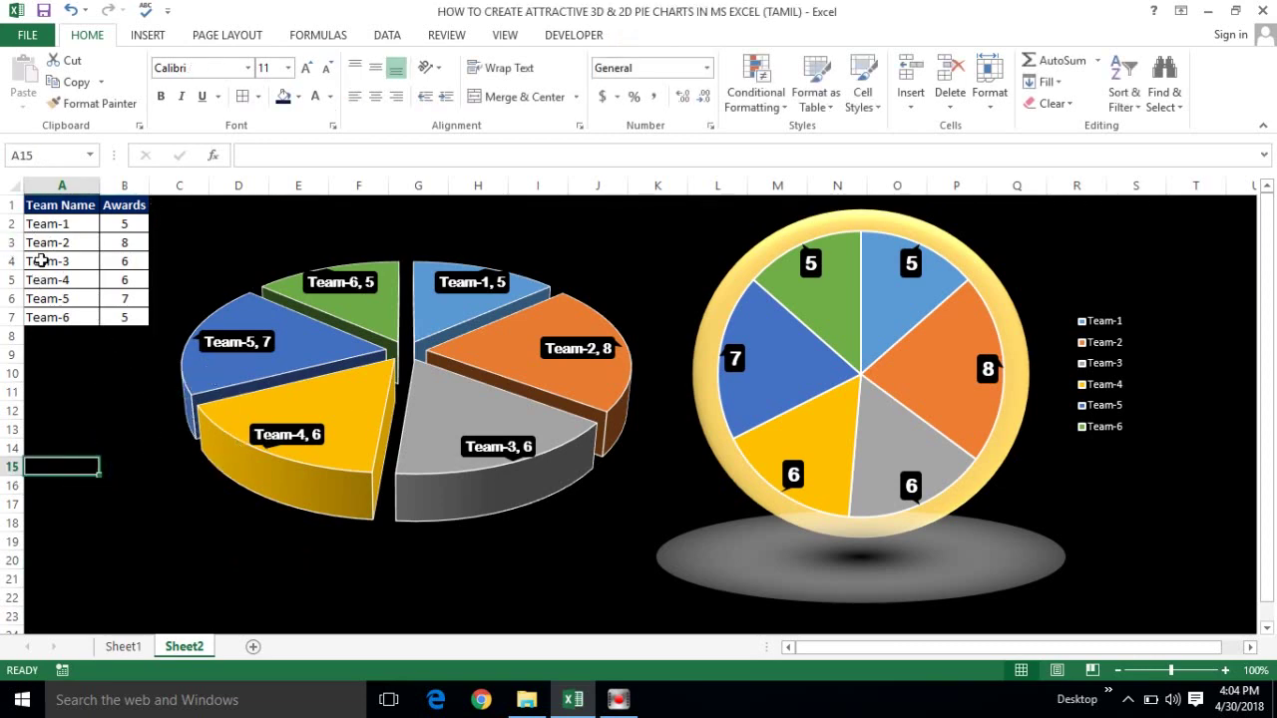
{"action": "left_click", "coordinate": [120, 259]}
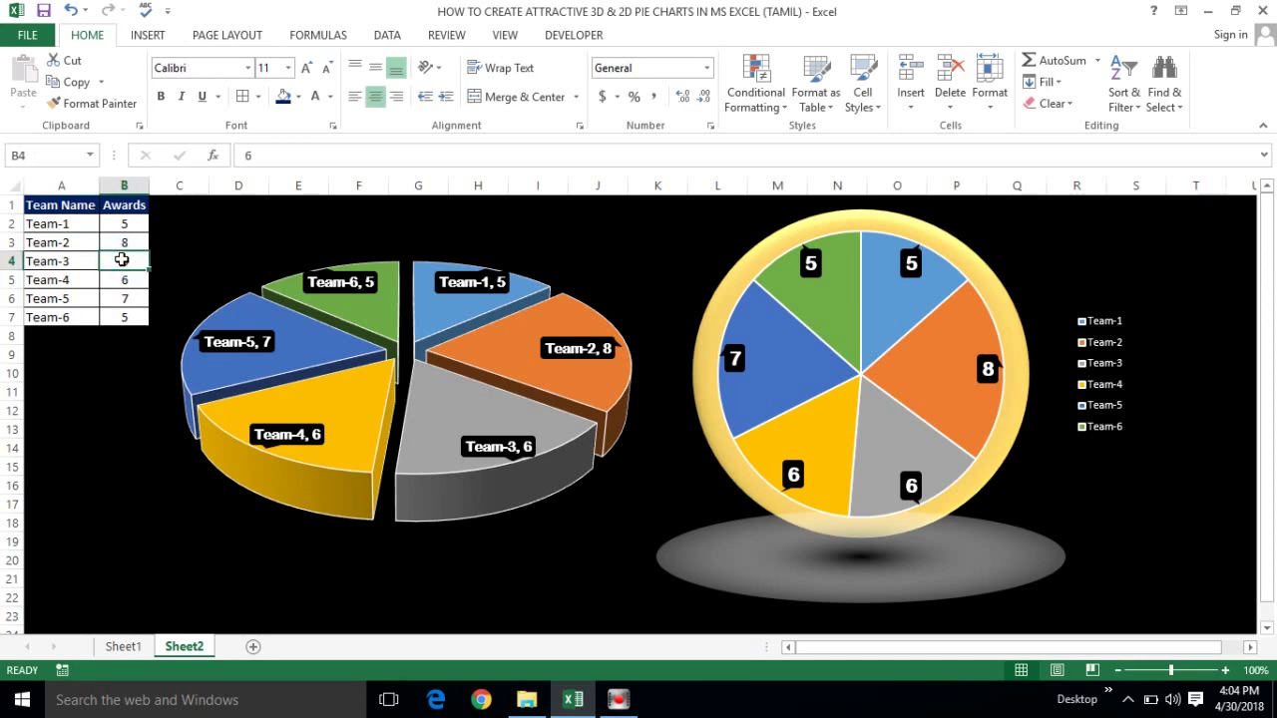
{"action": "type", "text": "30"}
{"action": "key", "text": "Return"}
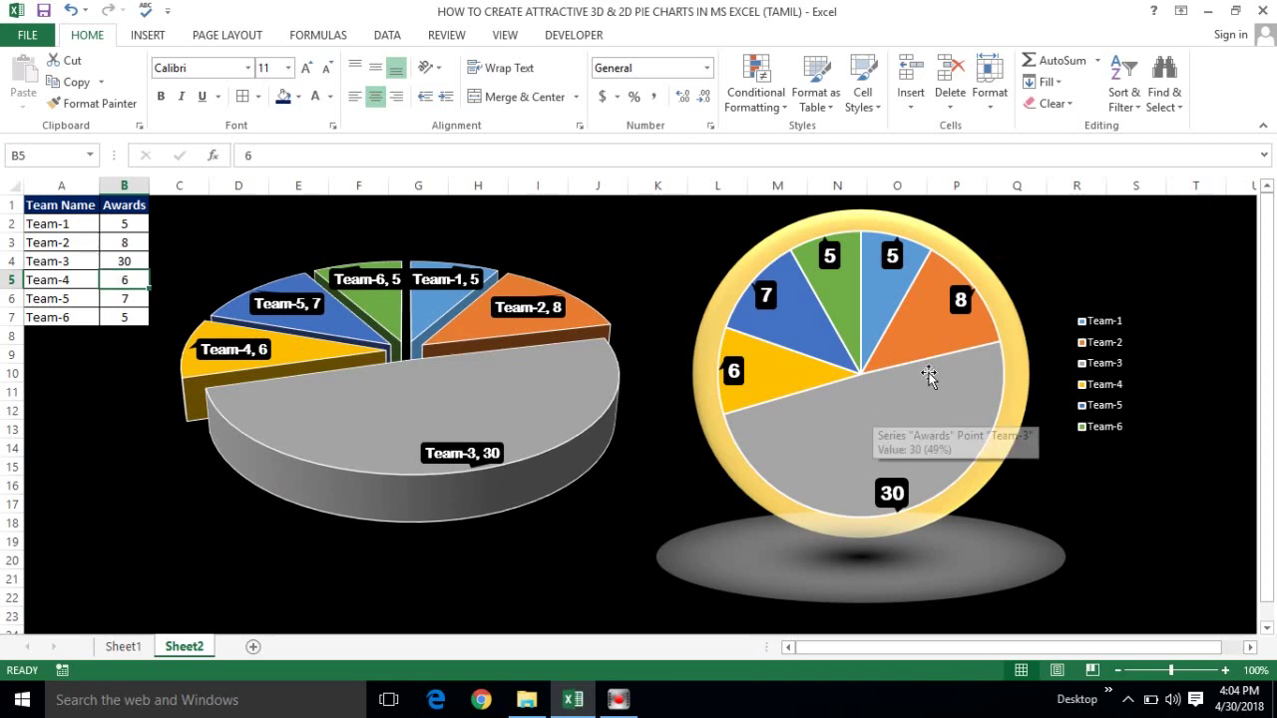
{"action": "left_click", "coordinate": [126, 262]}
{"action": "type", "text": "10"}
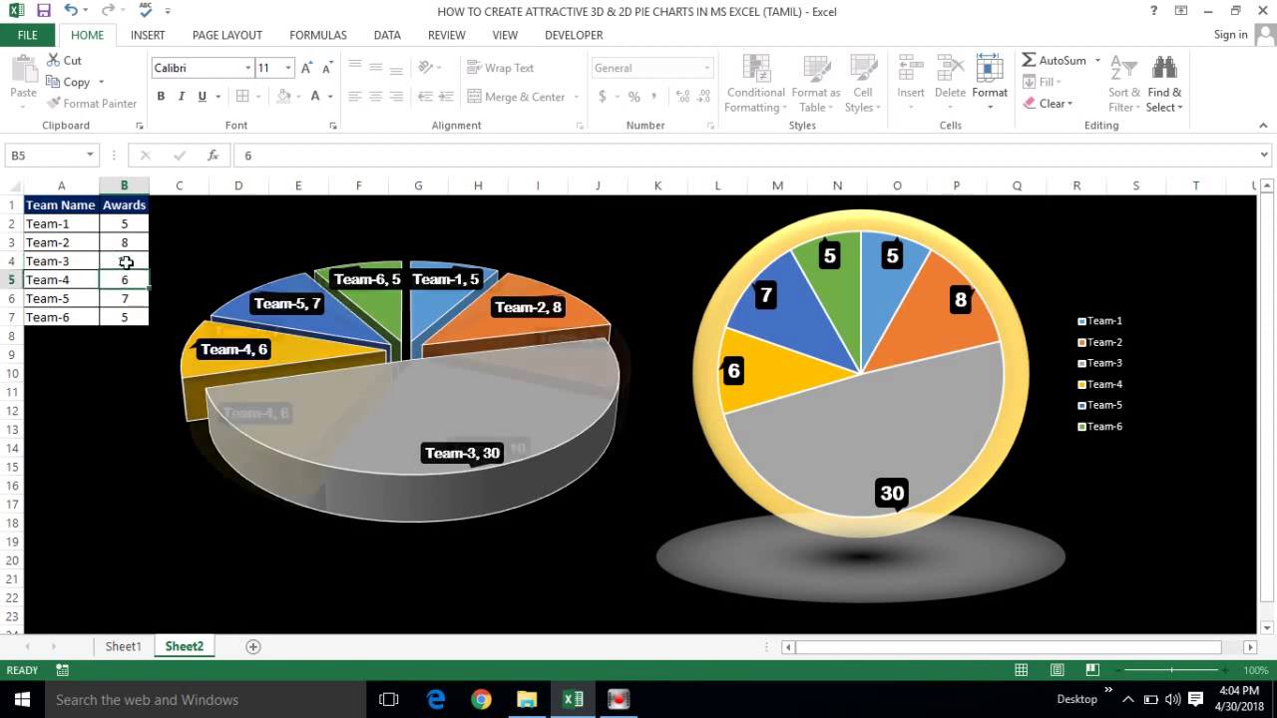
{"action": "key", "text": "Return"}
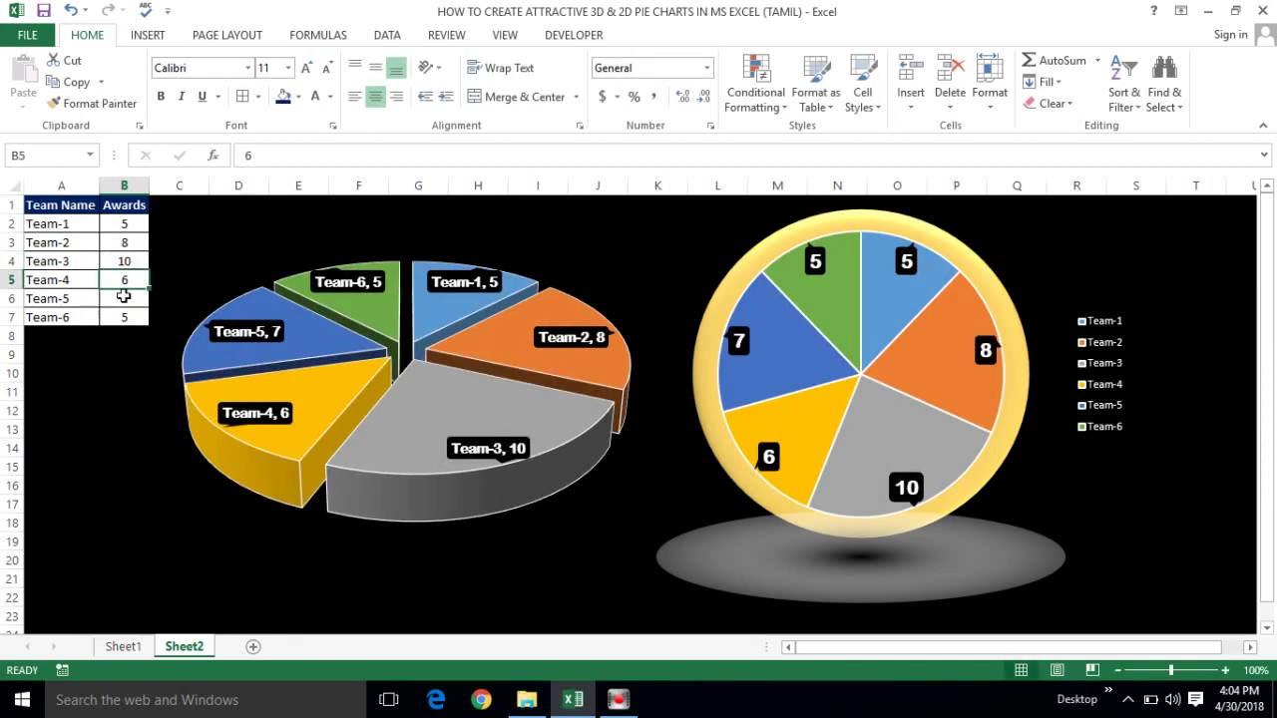
- Change Team-6's awards in B7 to 8
{"action": "left_click", "coordinate": [118, 301]}
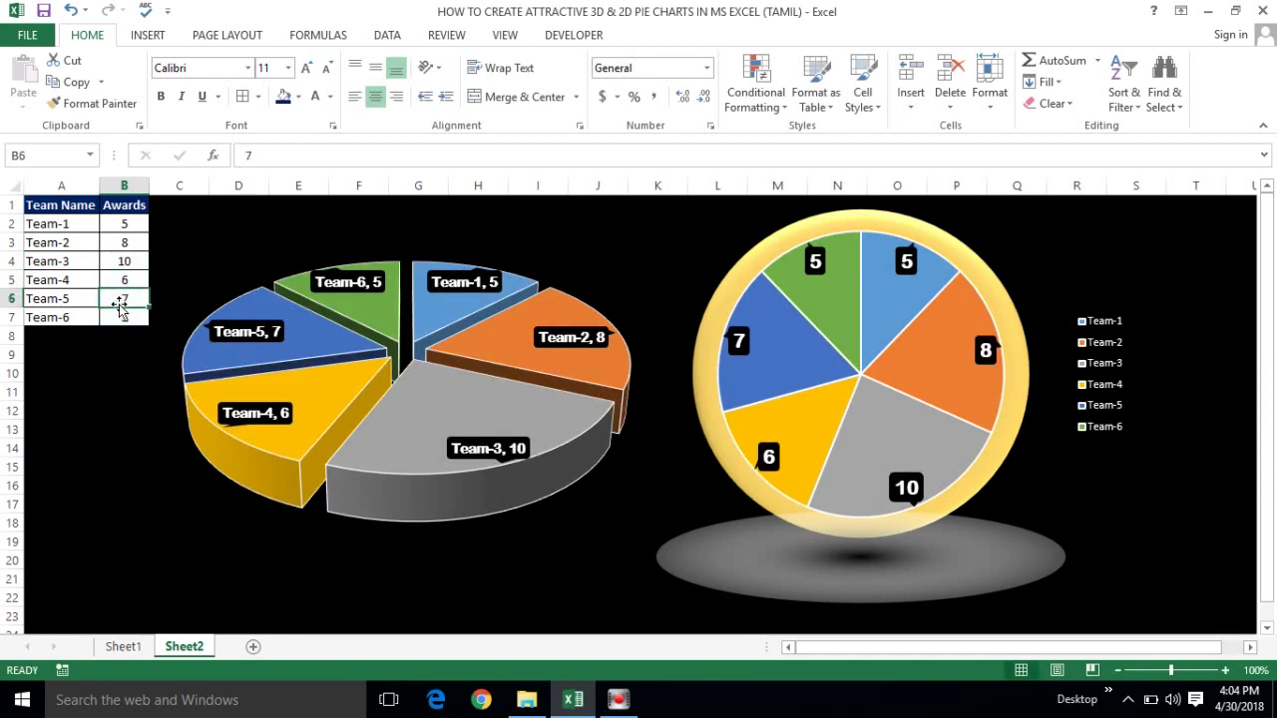
{"action": "left_click", "coordinate": [119, 319]}
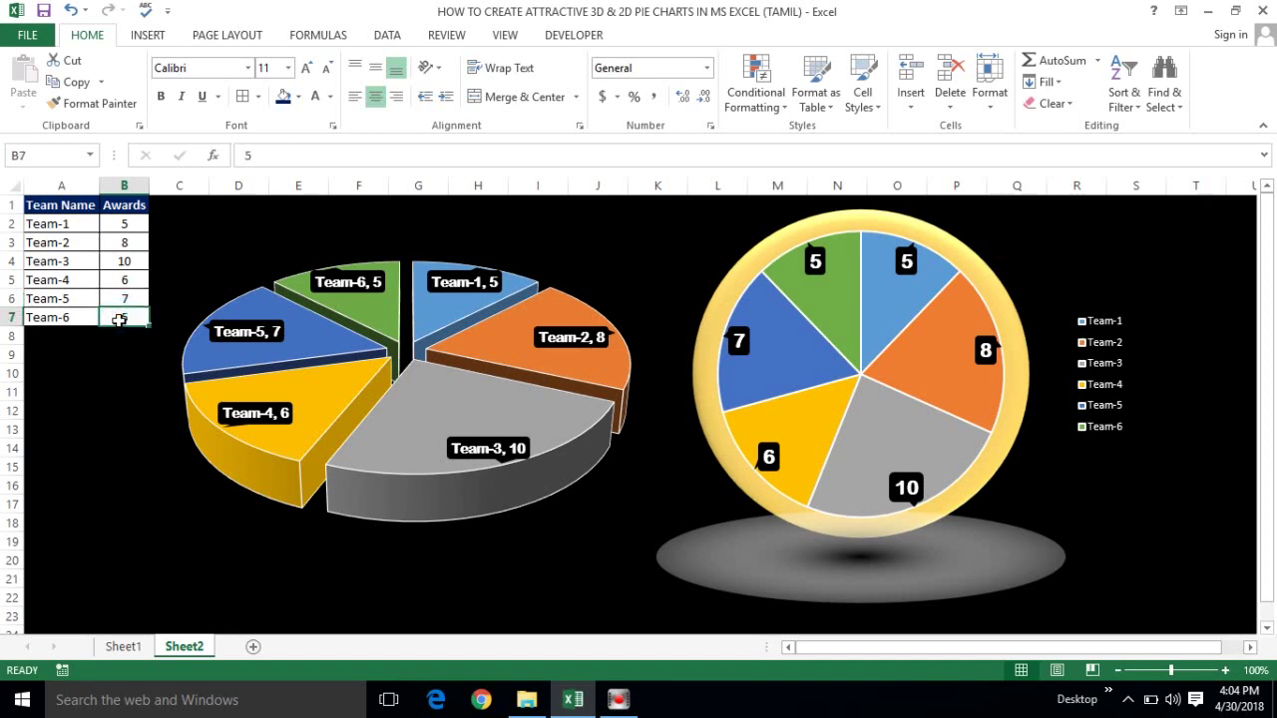
{"action": "type", "text": "8"}
{"action": "key", "text": "Return"}
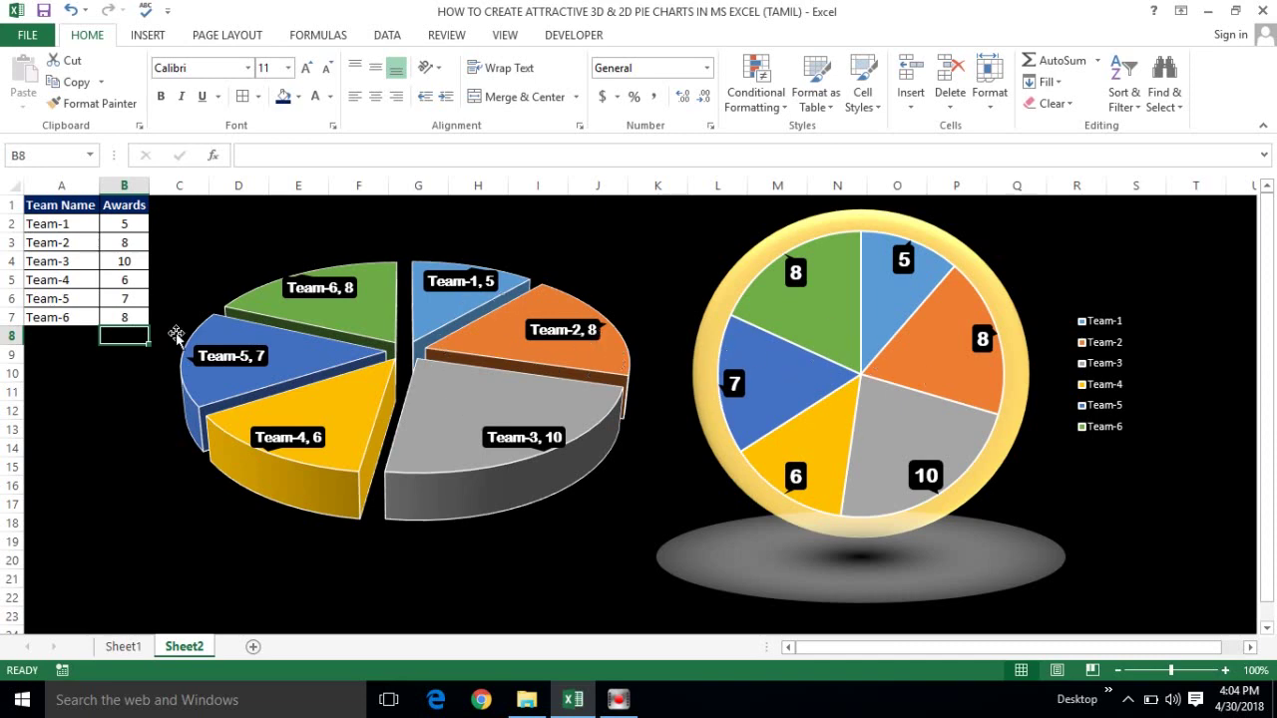
- Enter 3 as Team-3's awards in B4, shrinking its slice in both pies
{"action": "left_click", "coordinate": [122, 266]}
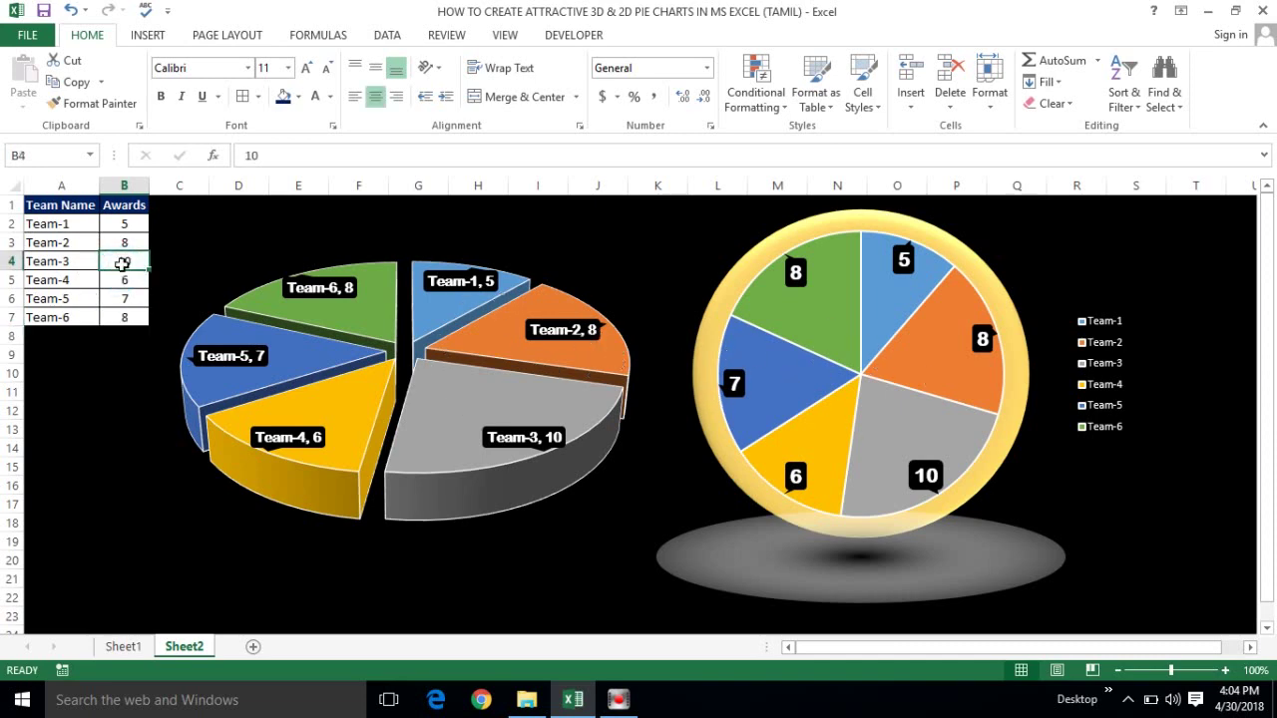
{"action": "type", "text": "3"}
{"action": "key", "text": "Return"}
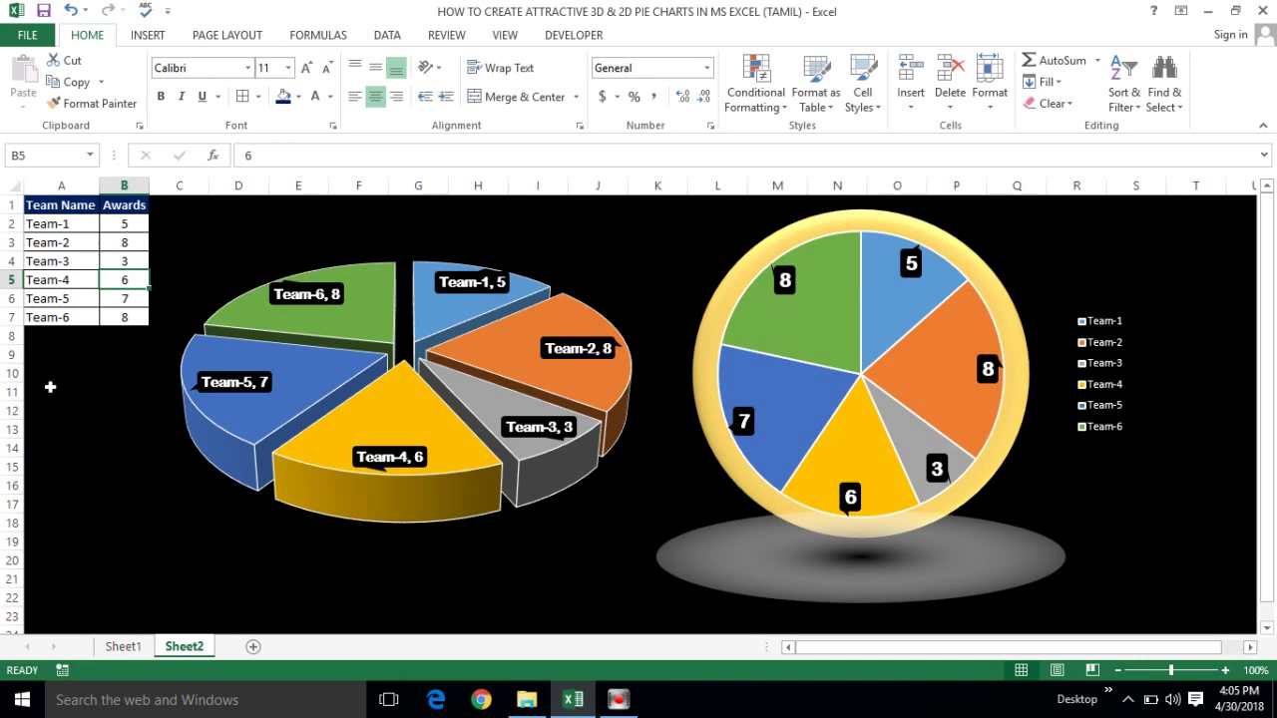
{"action": "left_click", "coordinate": [78, 375]}
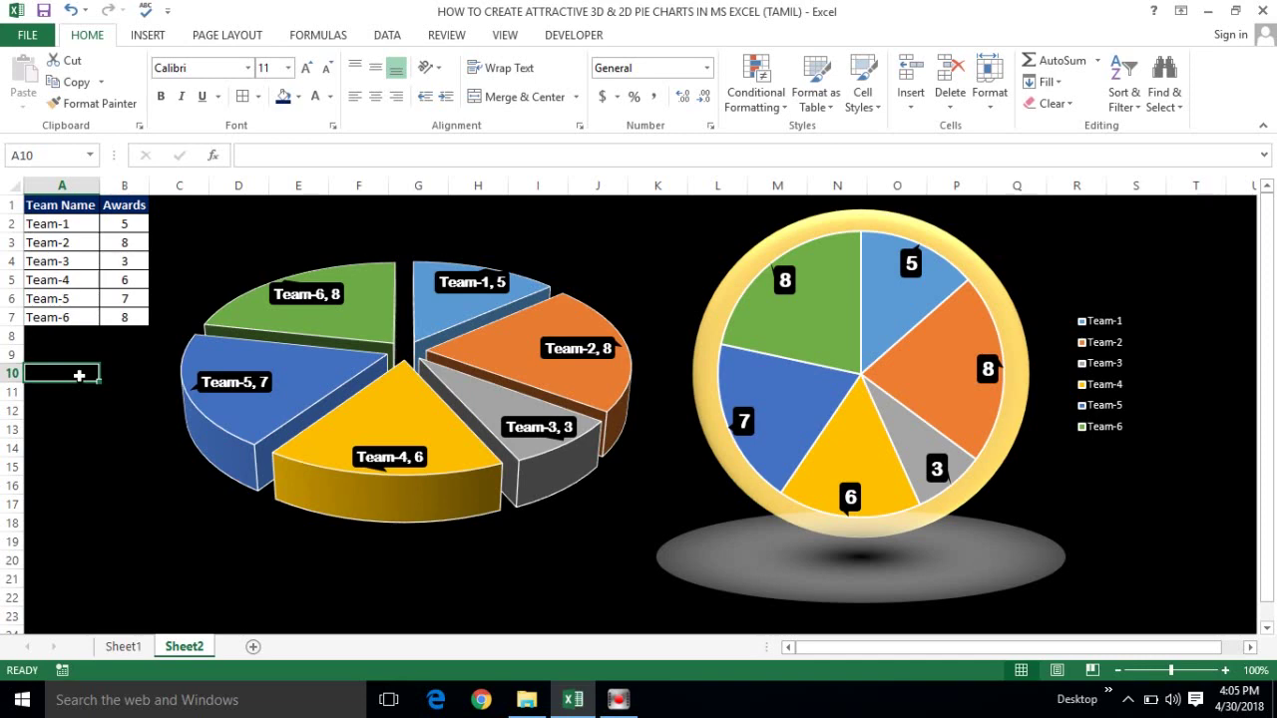
{"action": "left_click", "coordinate": [144, 446]}
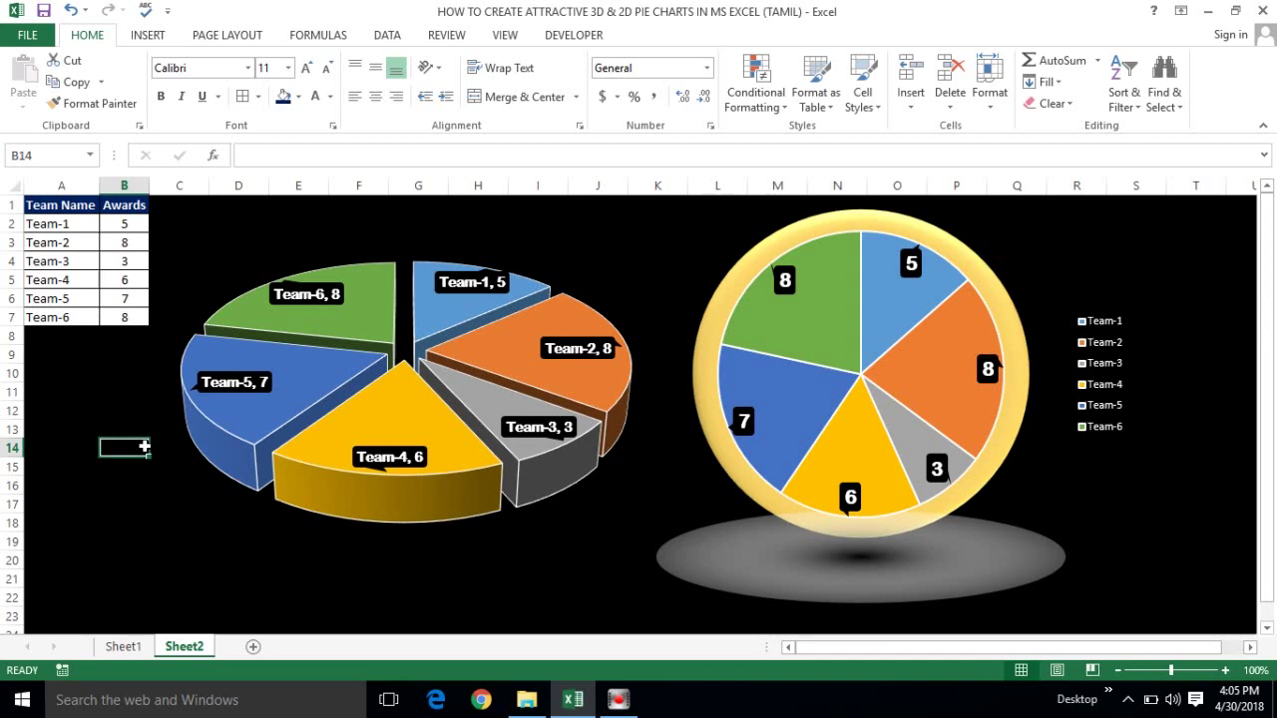
{"action": "left_click", "coordinate": [620, 700]}
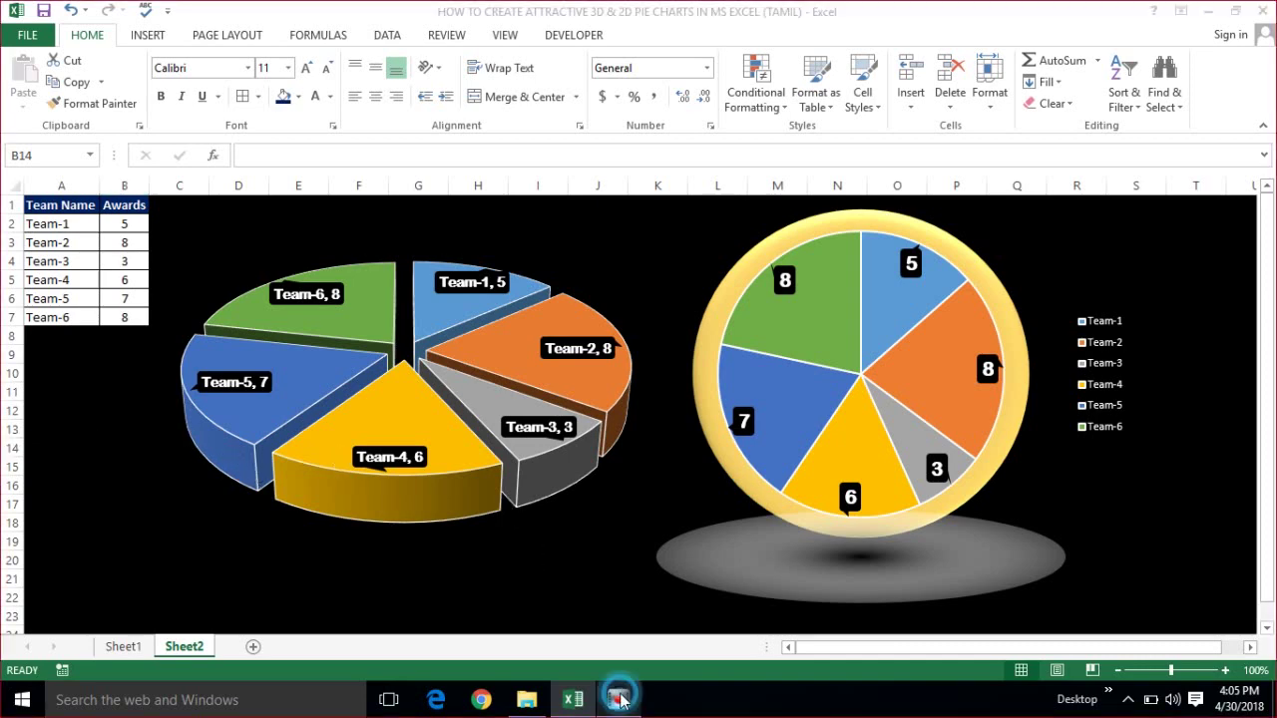